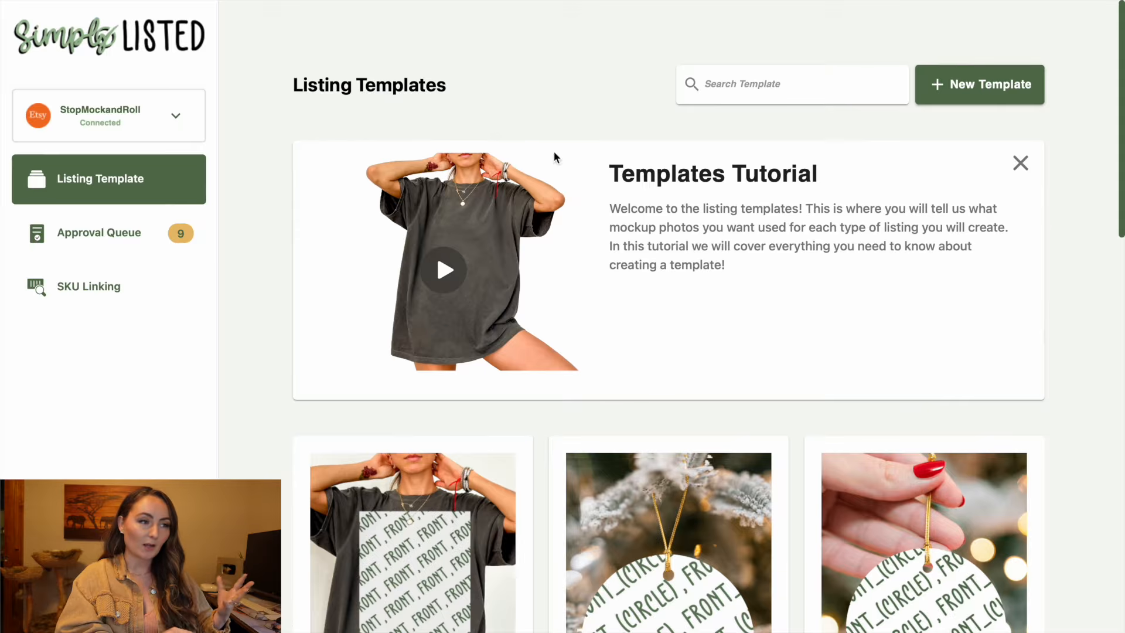
# Look through the mockup photos of the first Gildan 18000 test listing template.
pyautogui.scroll(-1, 513, 422)
pyautogui.scroll(-10, 509, 387)
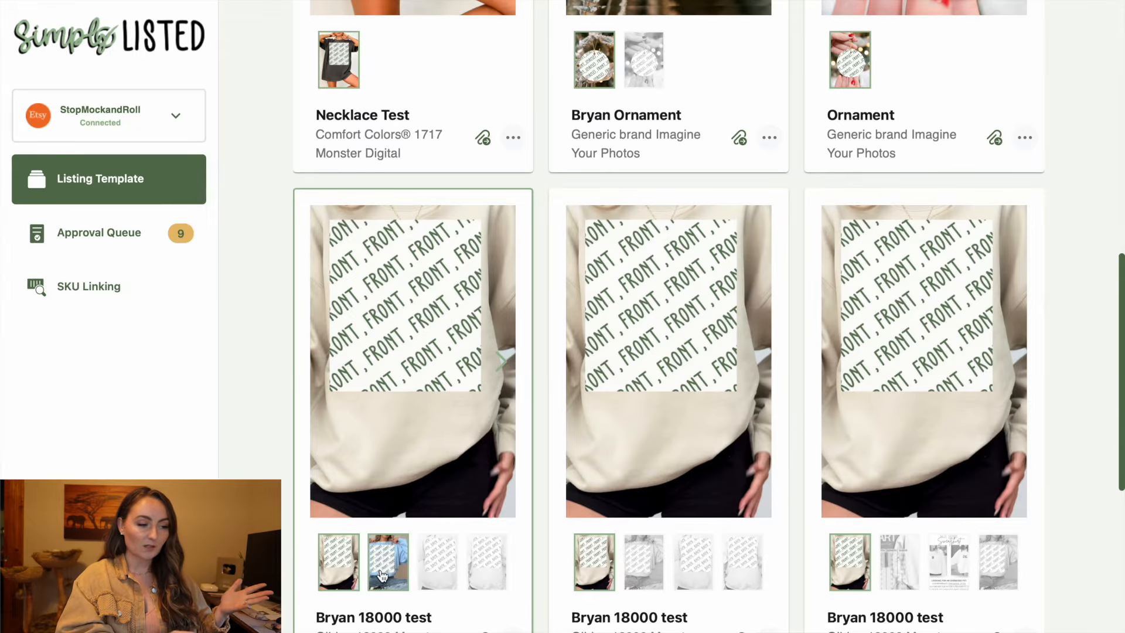
pyautogui.click(382, 573)
pyautogui.click(436, 565)
pyautogui.click(484, 579)
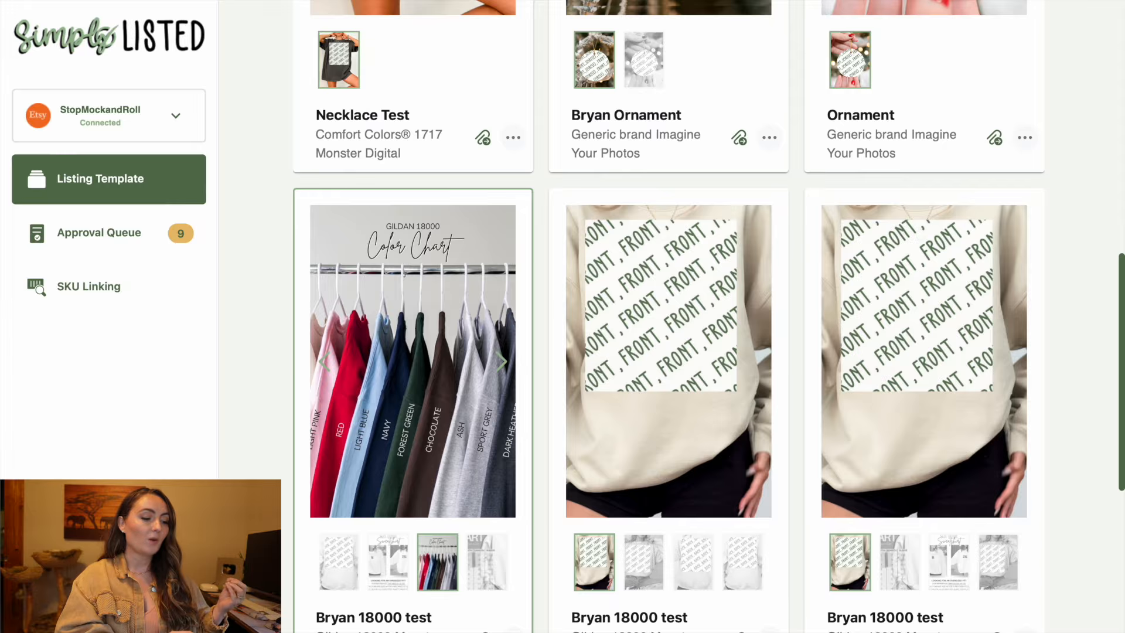
# Create a mockup from the first Gildan 18000 test template for the Pumpkin Season Sweatshirt product.
pyautogui.click(415, 343)
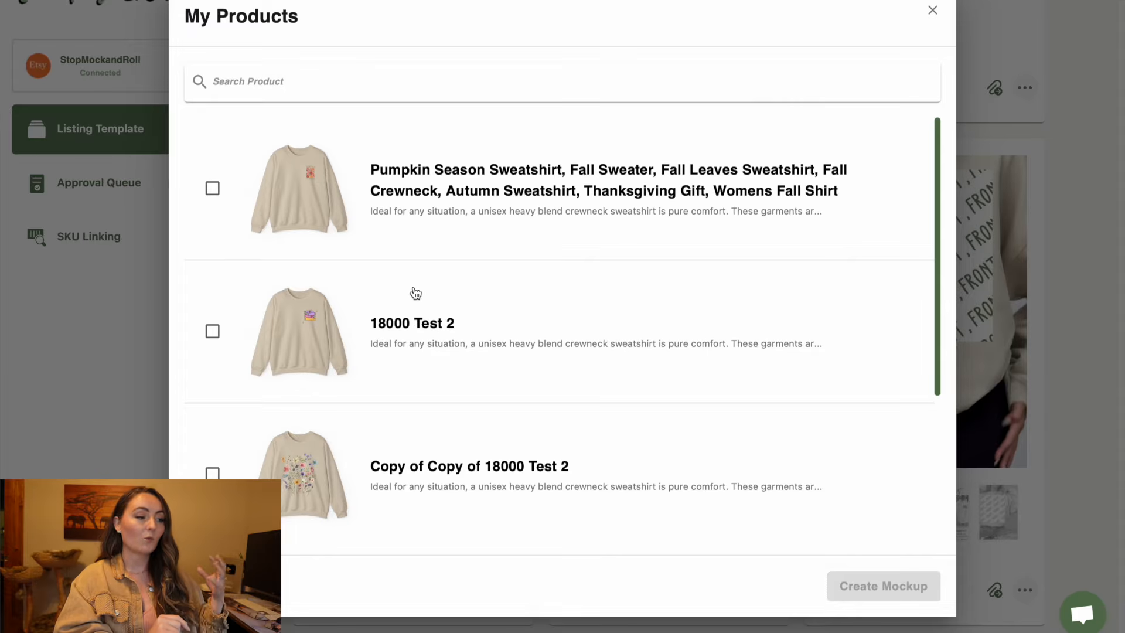
pyautogui.click(212, 188)
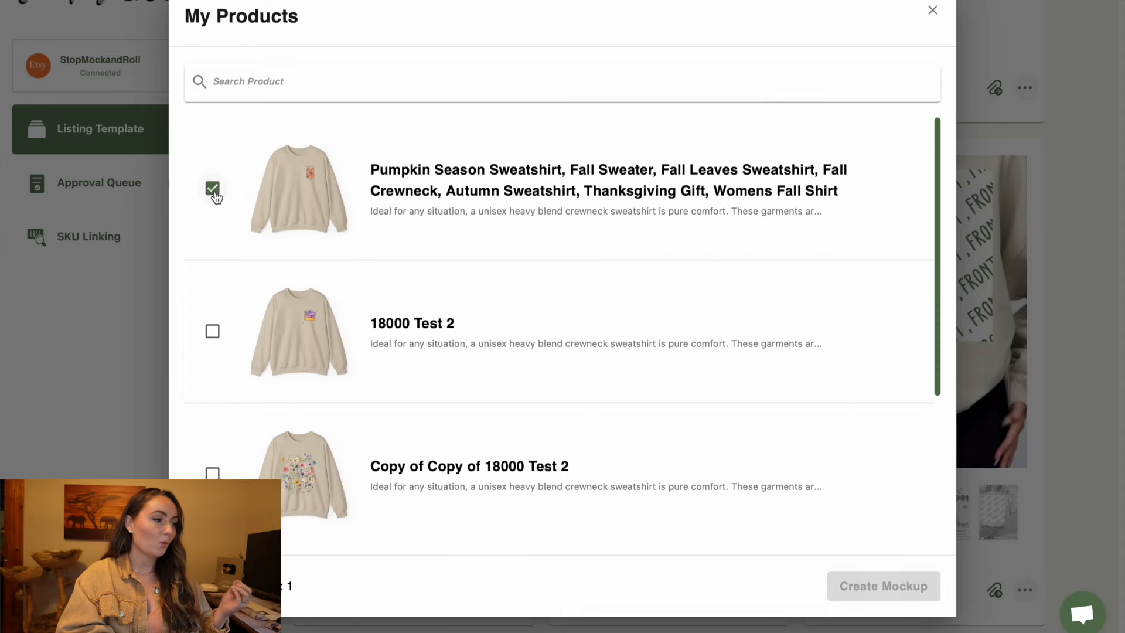
pyautogui.click(844, 588)
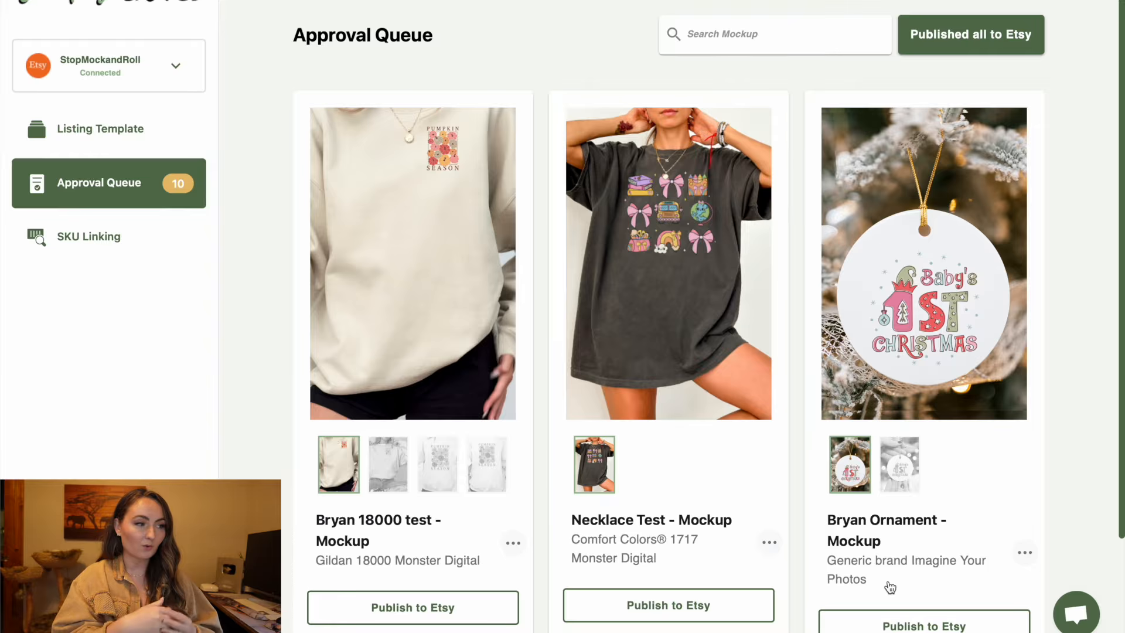
# Review the photos of the Pumpkin Season sweatshirt mockup in the approval queue.
pyautogui.click(504, 270)
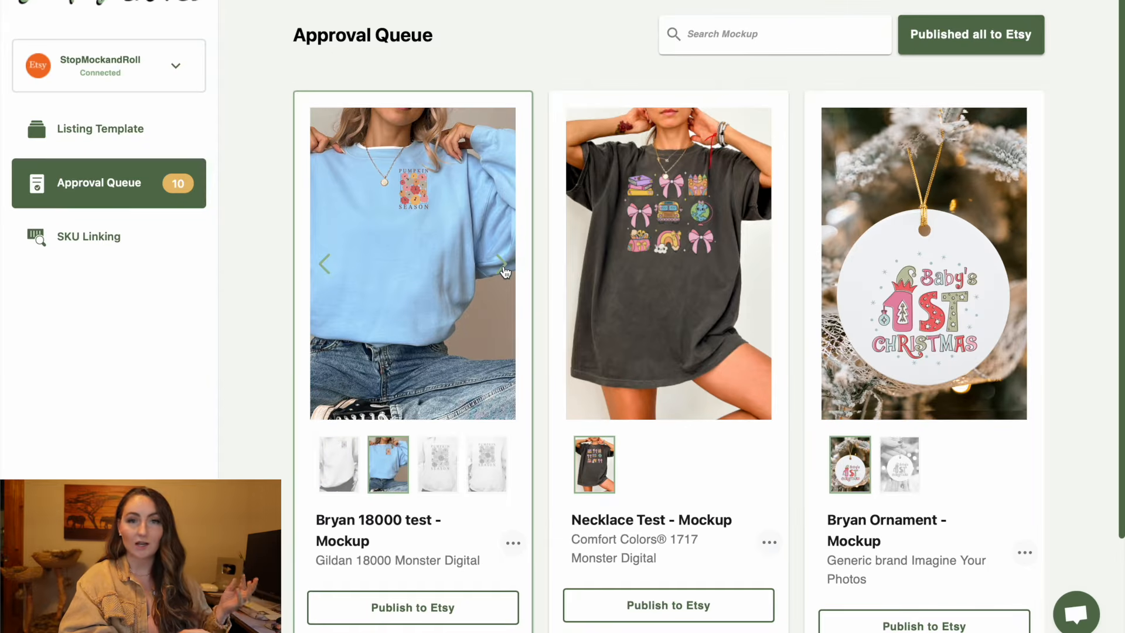
pyautogui.click(502, 264)
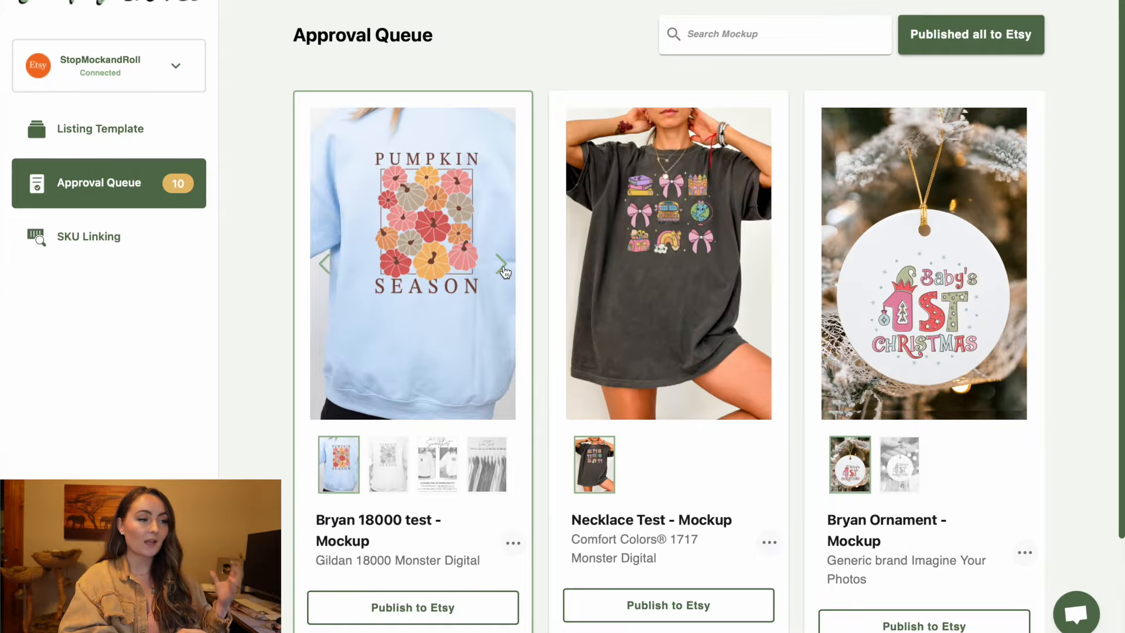
pyautogui.click(503, 267)
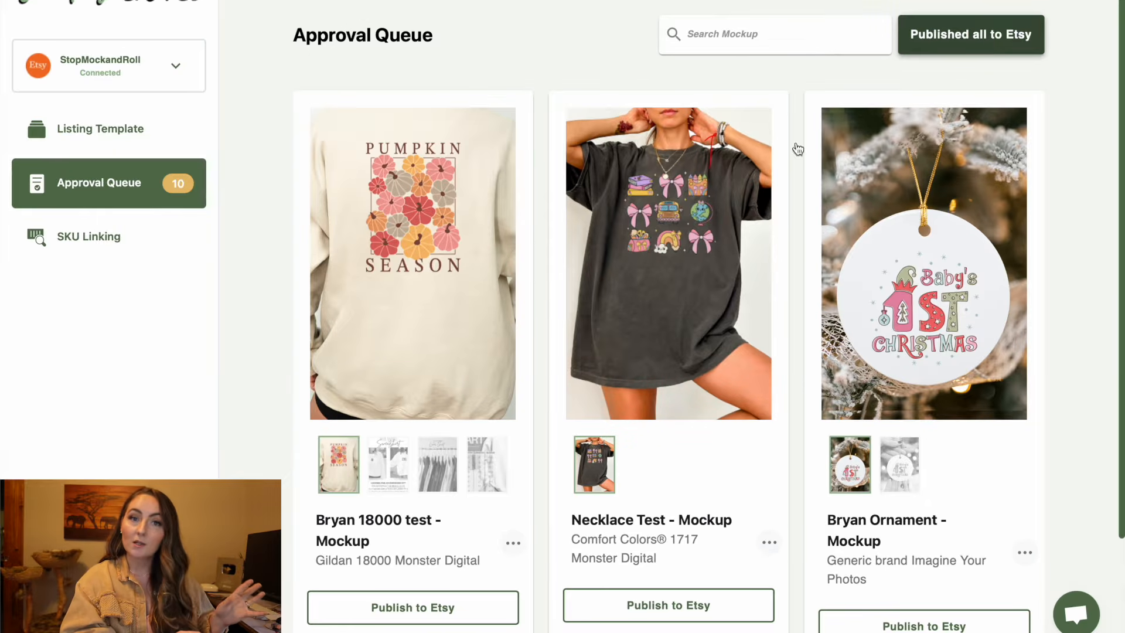
# Check the publishing controls of the queued mockups and the available actions for the Pumpkin Season mockup.
pyautogui.click(644, 606)
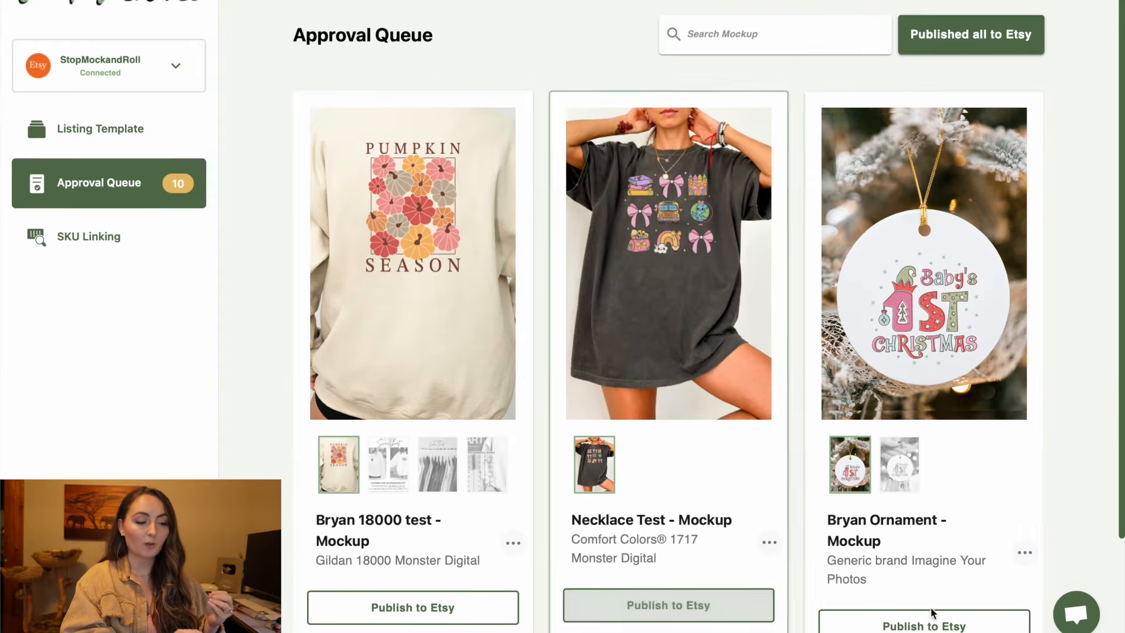
pyautogui.scroll(-1, 652, 568)
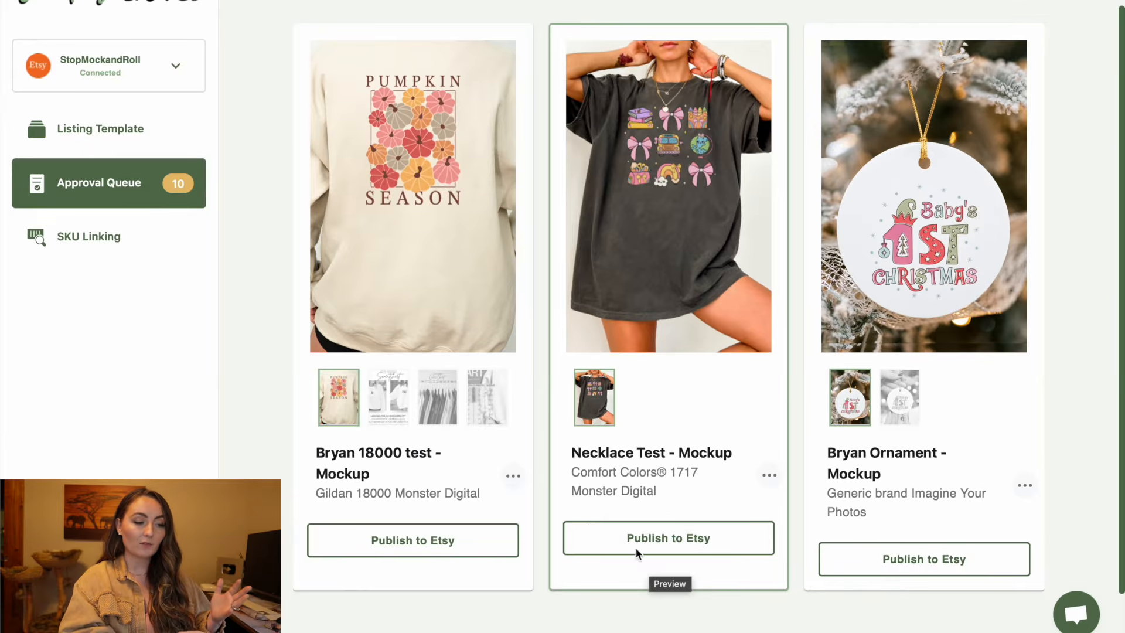
pyautogui.click(515, 480)
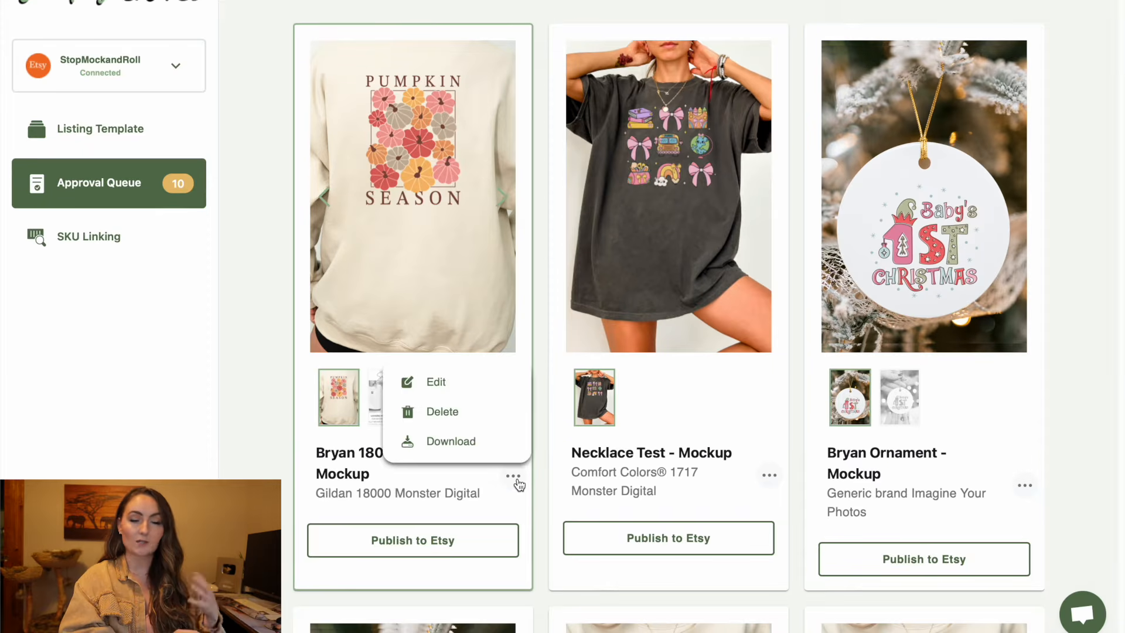
pyautogui.click(549, 511)
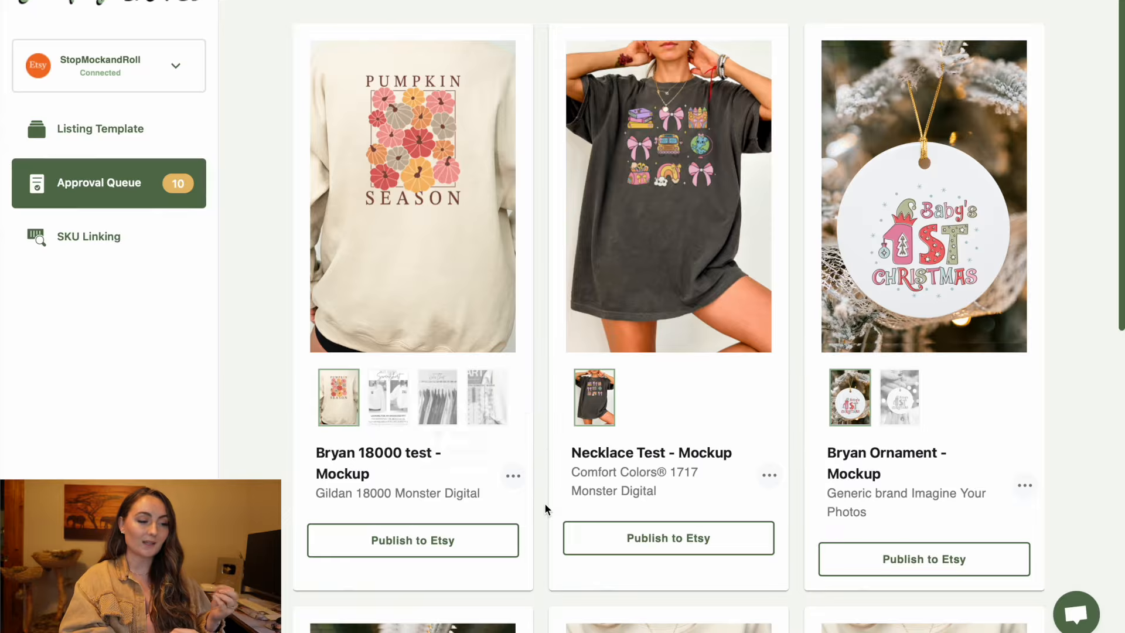
# Return to the listing templates and view the account's marketplace and production partner connections.
pyautogui.click(100, 129)
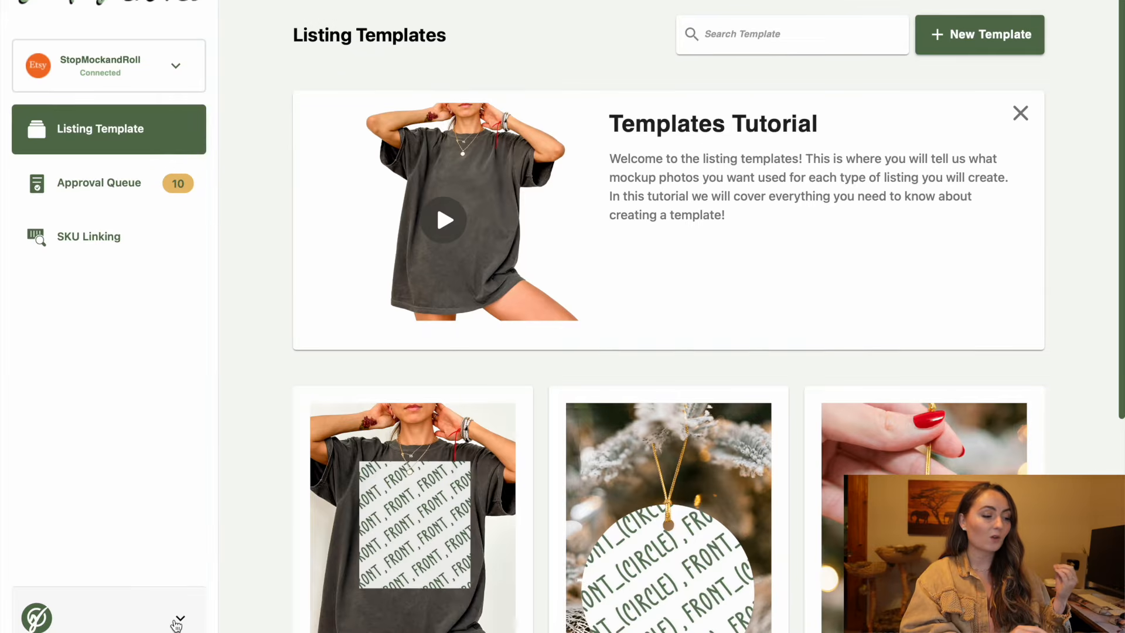
pyautogui.click(179, 620)
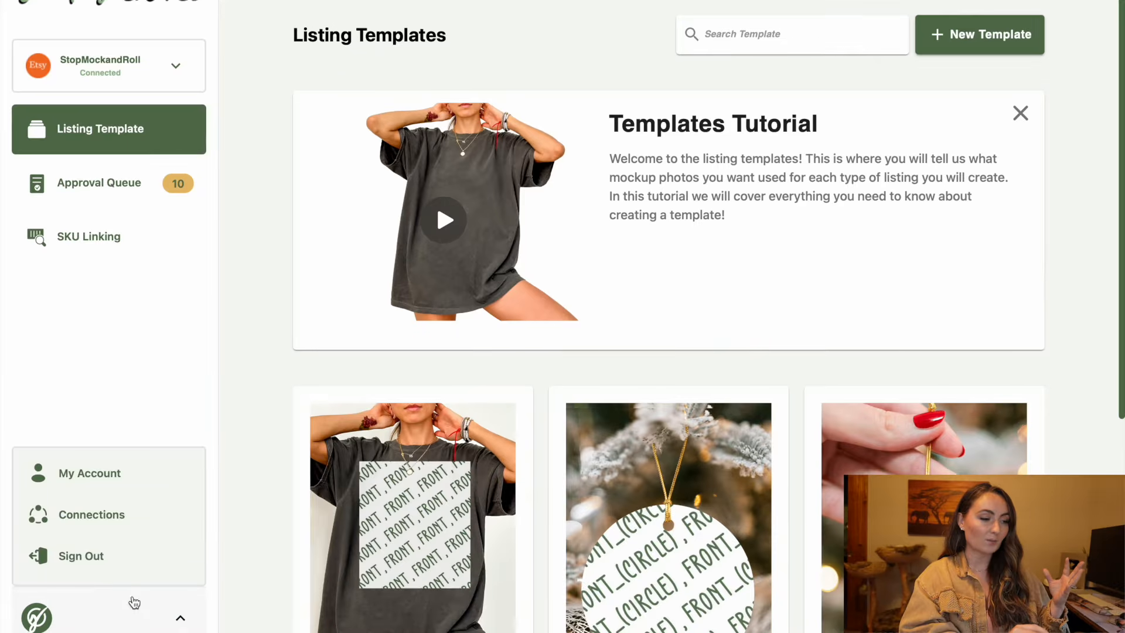
pyautogui.click(121, 519)
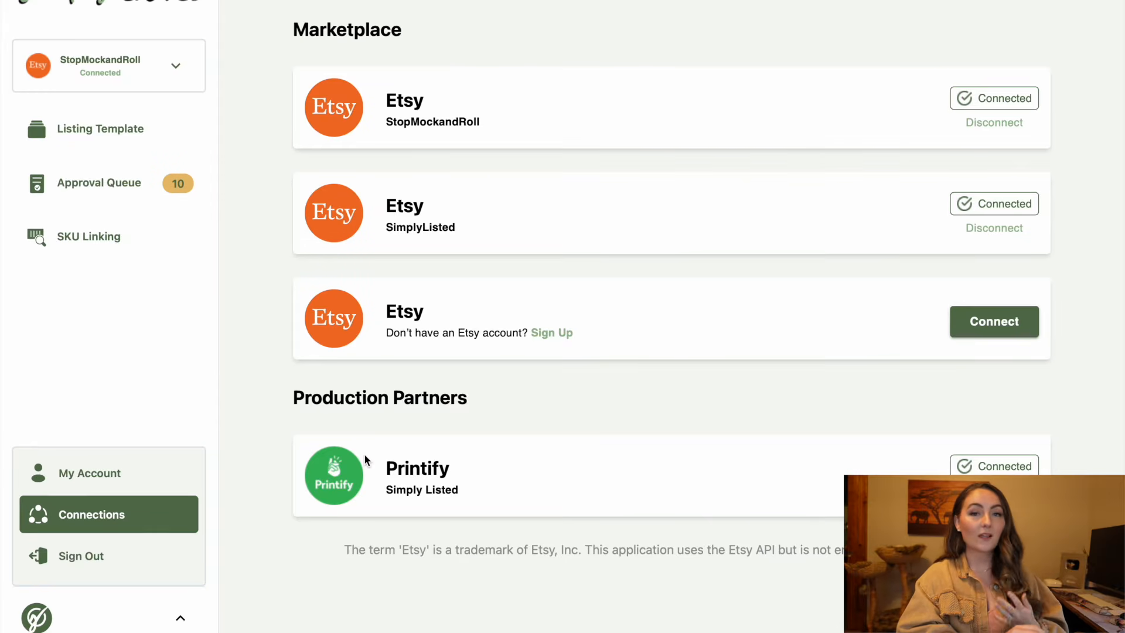
# Review the account's contact details, subscription plans and payment methods, and open SKU Linking.
pyautogui.click(166, 472)
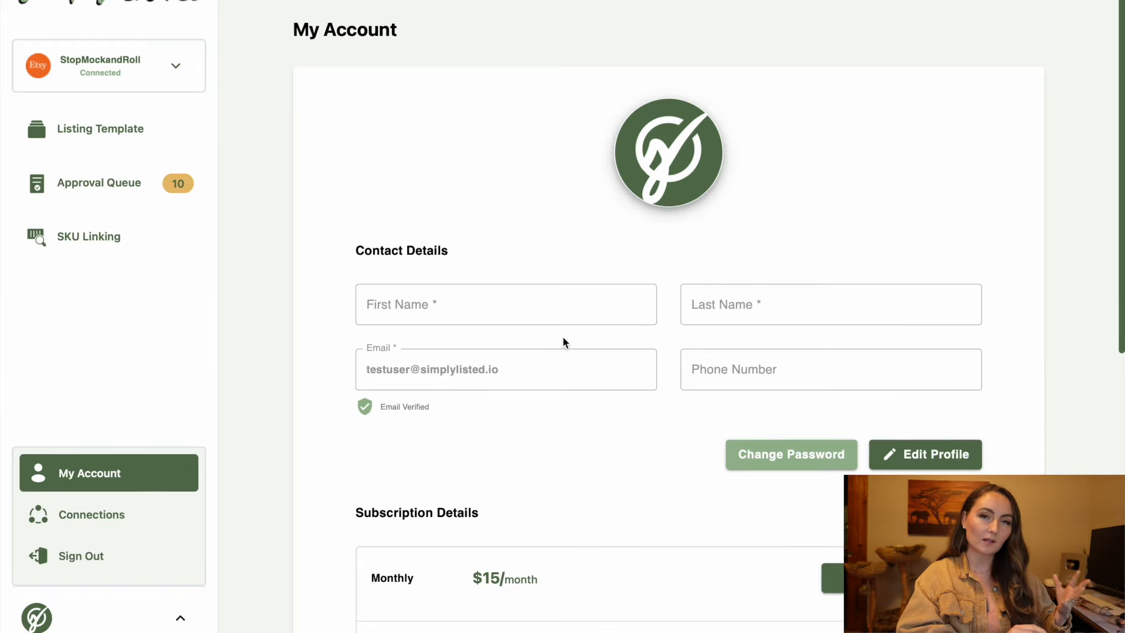
pyautogui.scroll(-5, 564, 341)
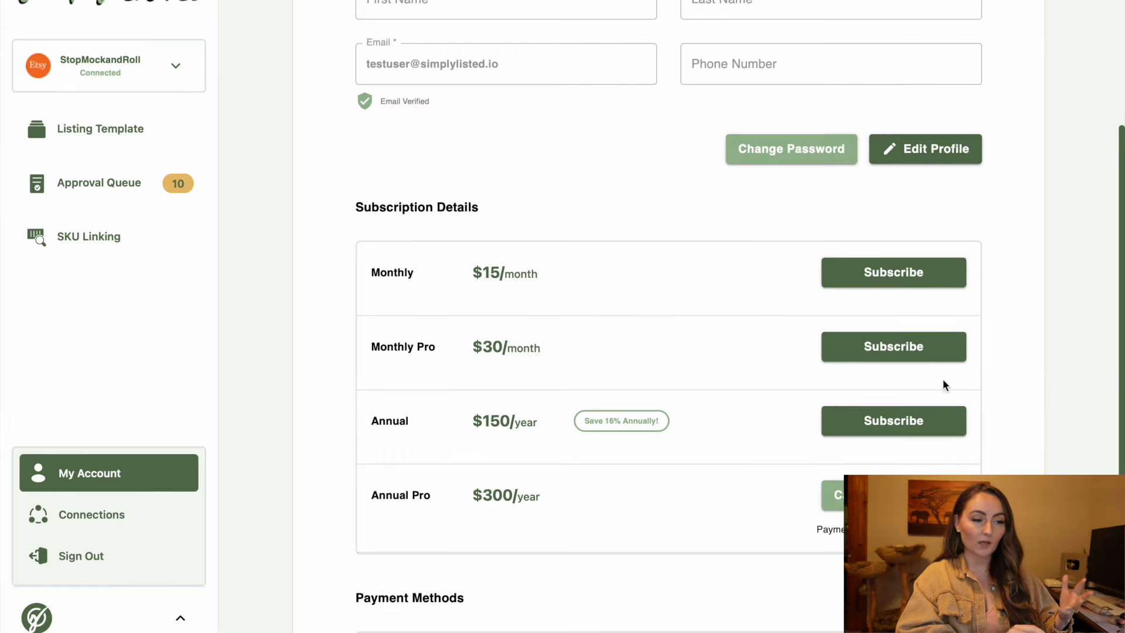
pyautogui.scroll(-1, 831, 498)
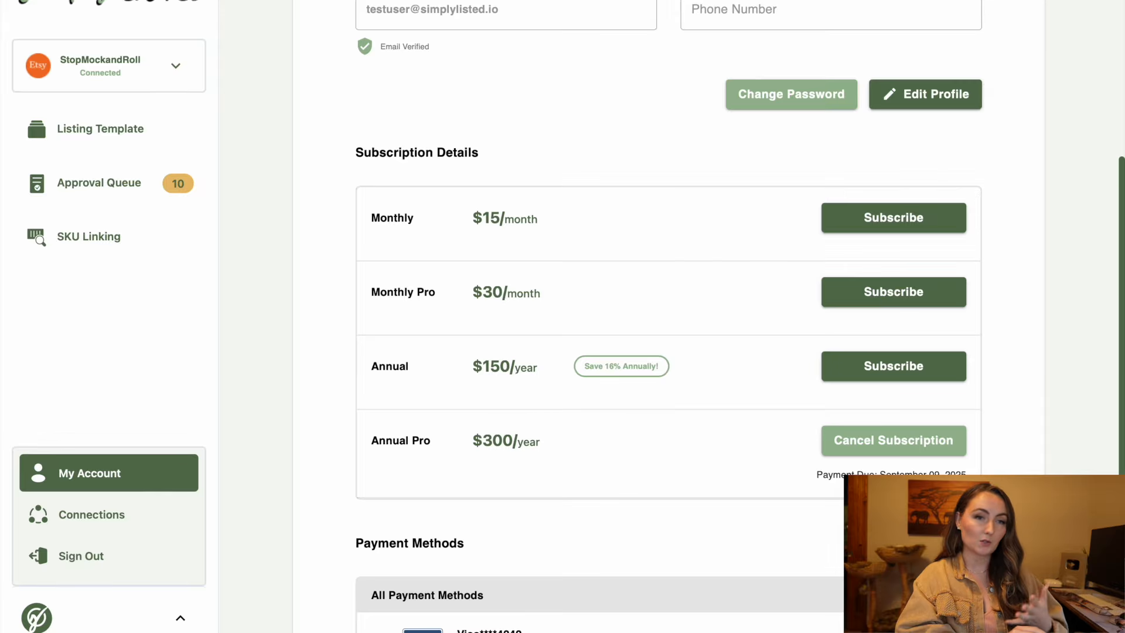
pyautogui.scroll(-3, 668, 328)
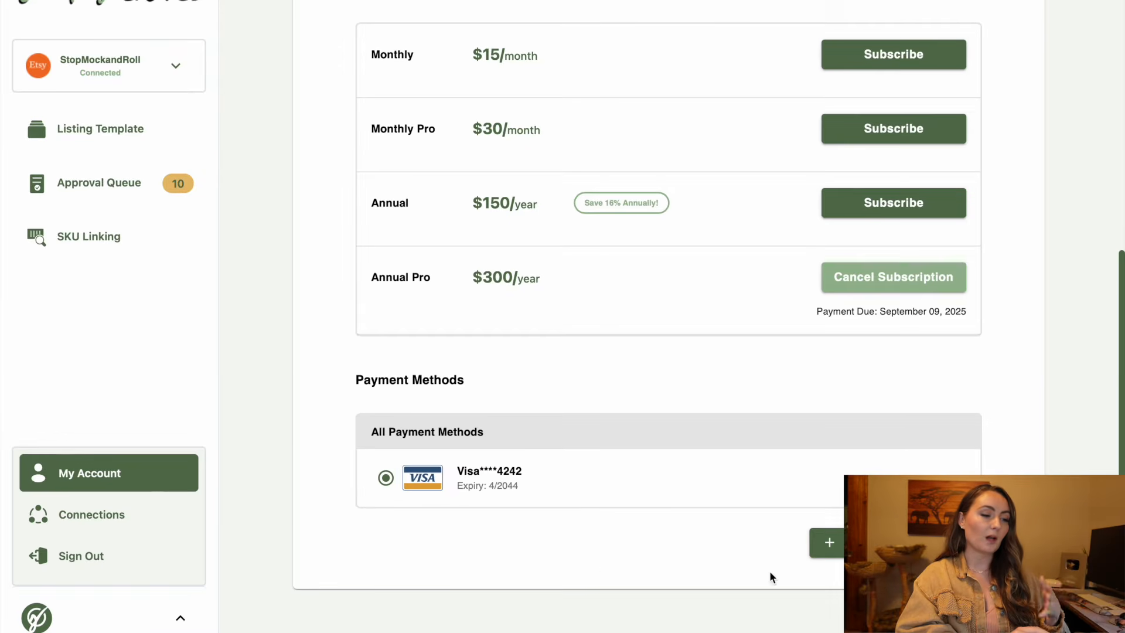
pyautogui.scroll(8, 771, 563)
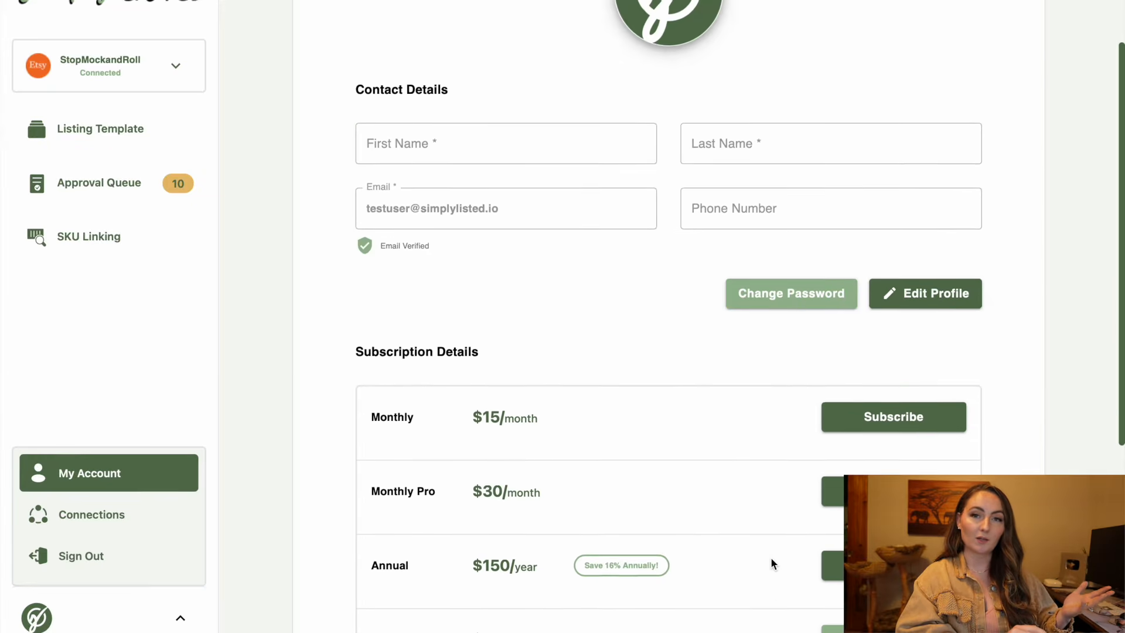
pyautogui.scroll(2, 771, 564)
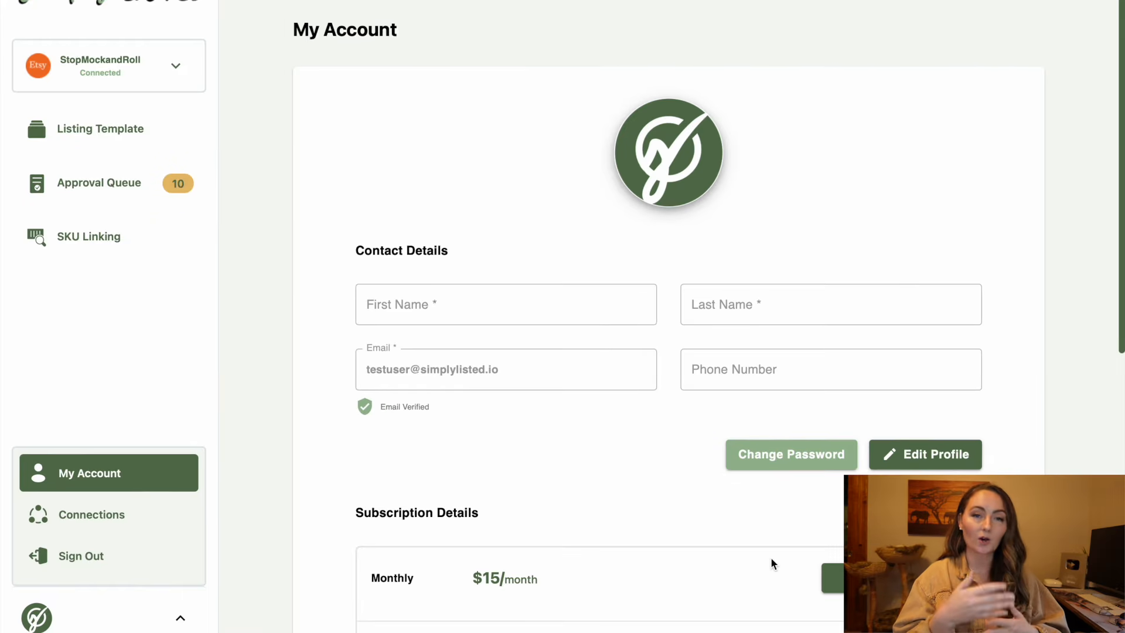
pyautogui.click(130, 242)
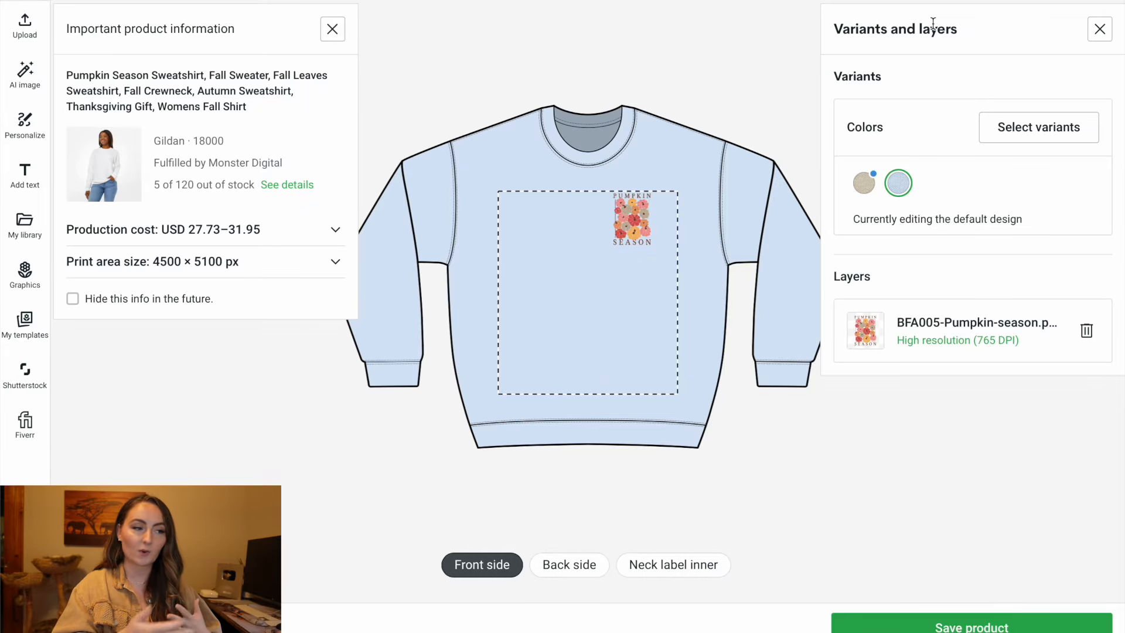
# In Printify's product designer, inspect the Pumpkin Season artwork on the sweatshirt's front and back in Light Blue and Sand.
pyautogui.click(631, 231)
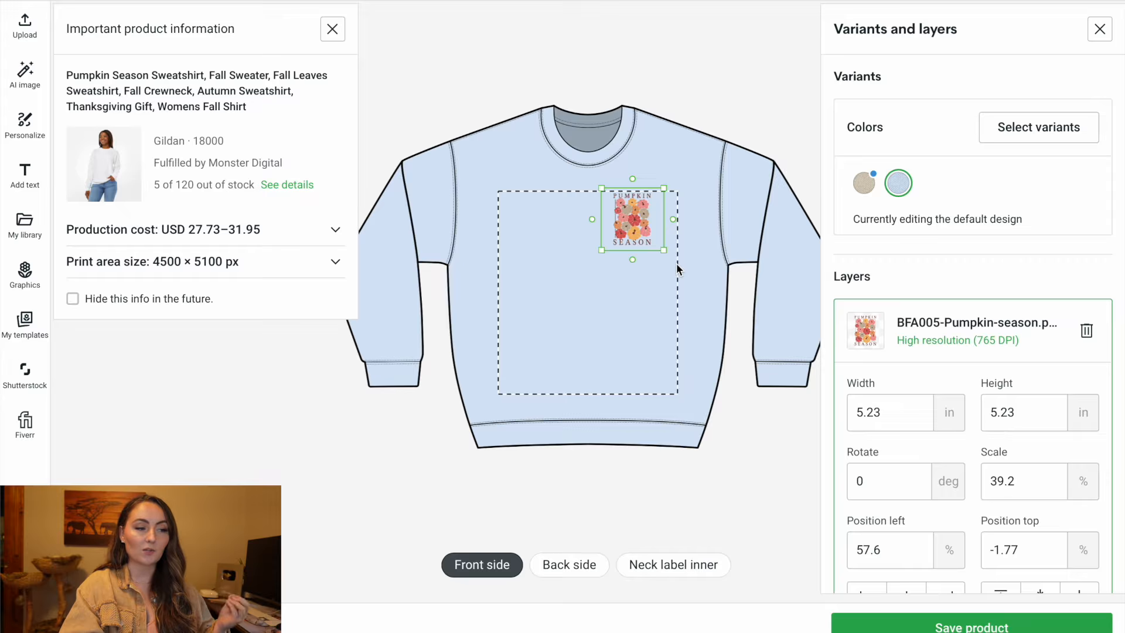
pyautogui.click(569, 564)
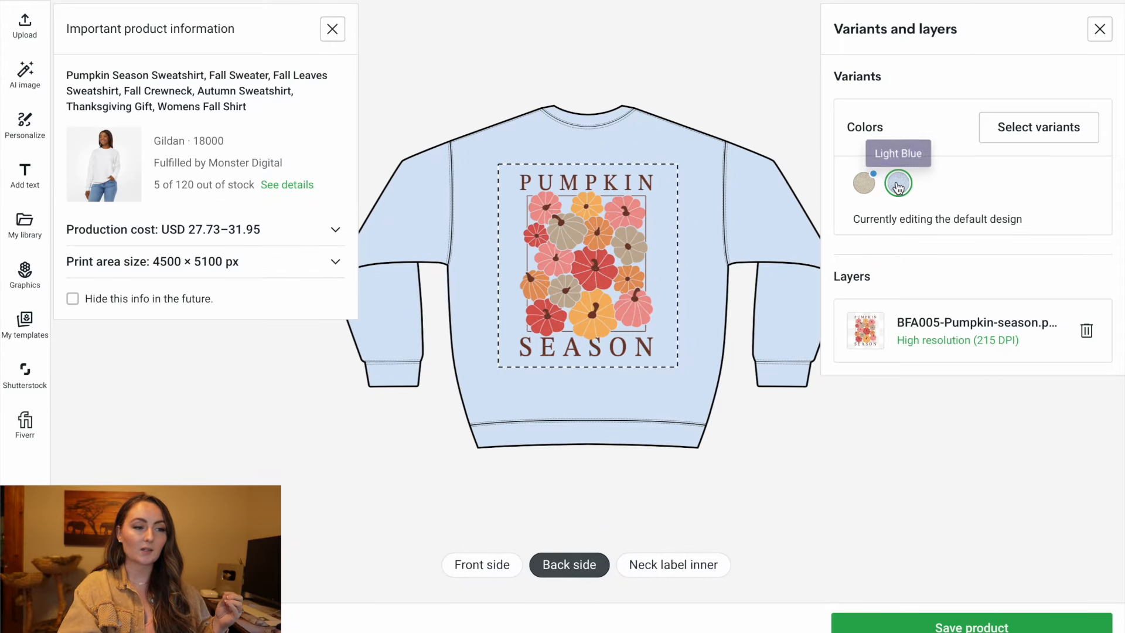
pyautogui.click(865, 183)
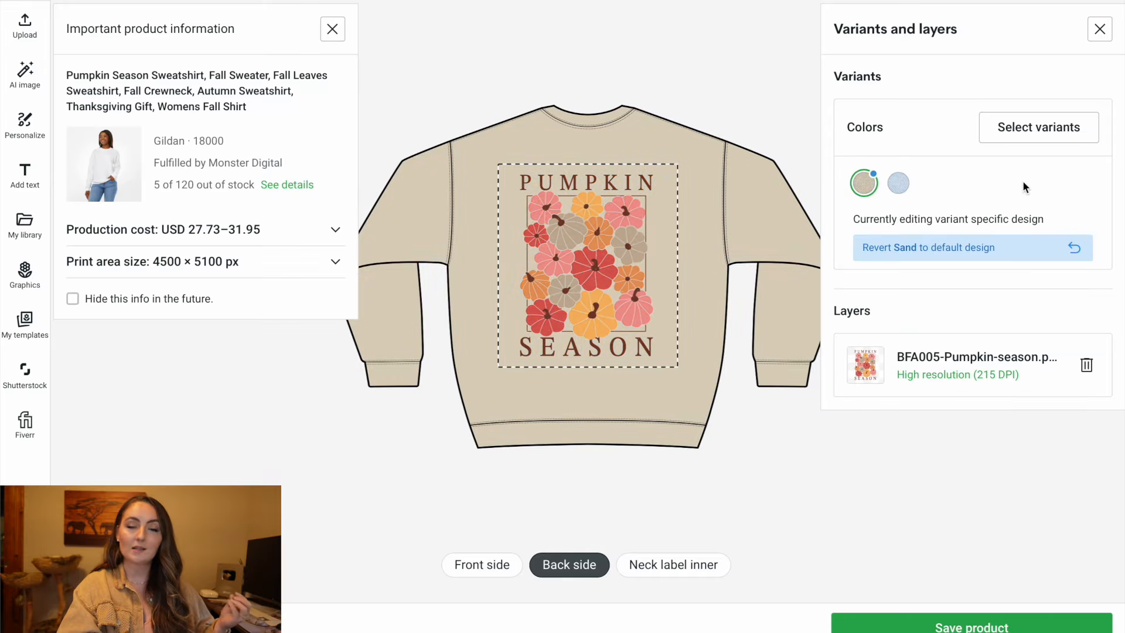
pyautogui.click(486, 565)
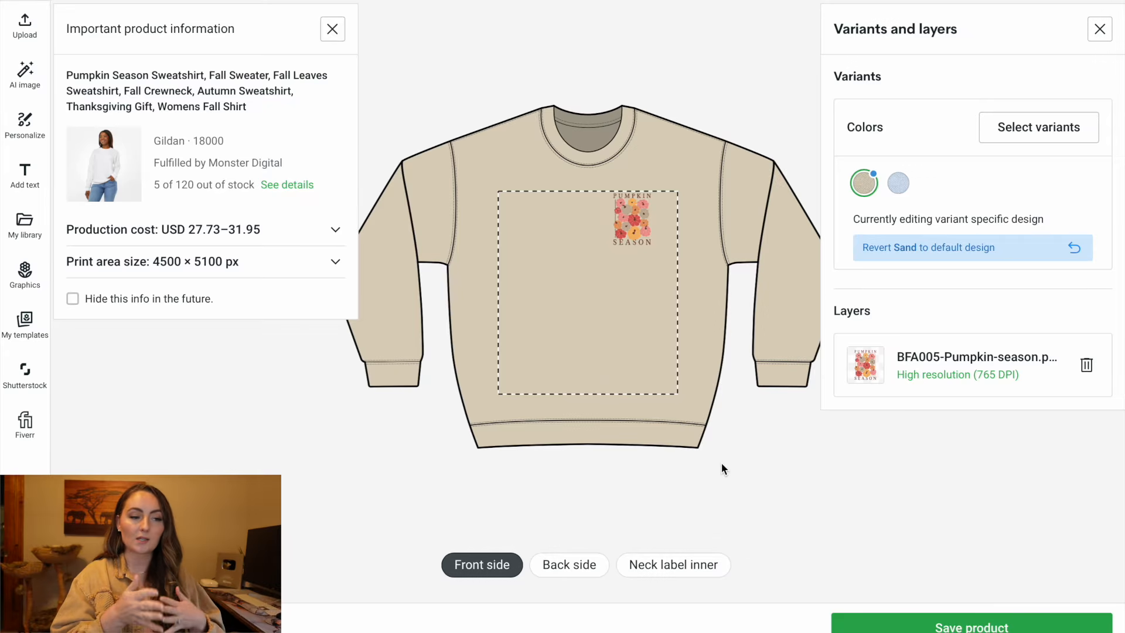
# Save the sweatshirt design and assign the "Free Shipping: 1-2 weeks" shipping profile to its listing.
pyautogui.click(988, 628)
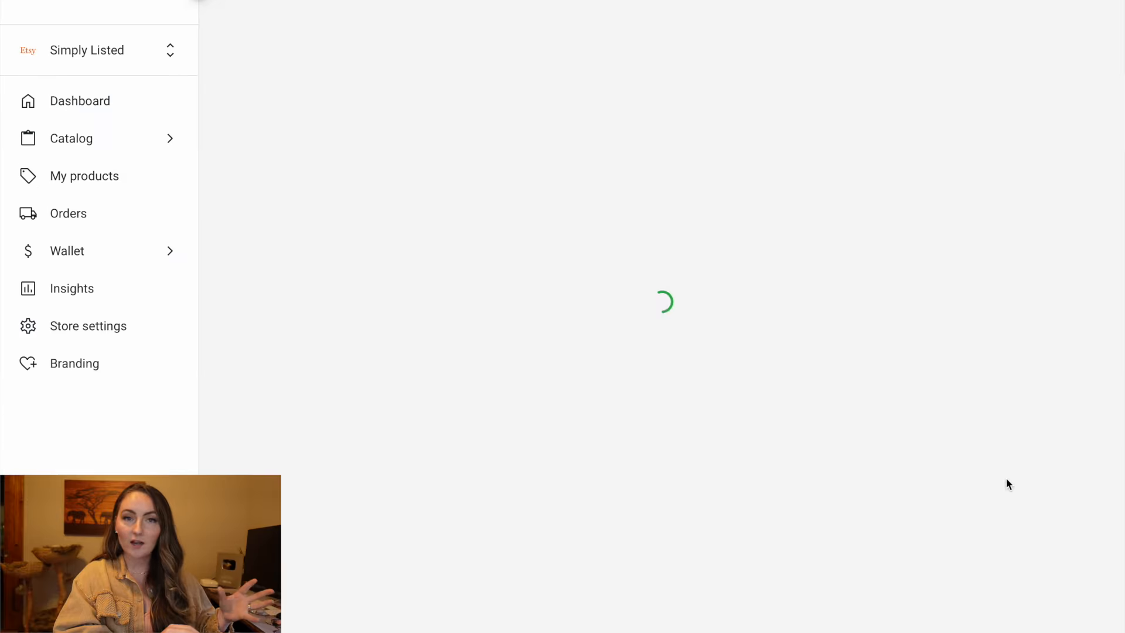
pyautogui.scroll(-8, 1008, 484)
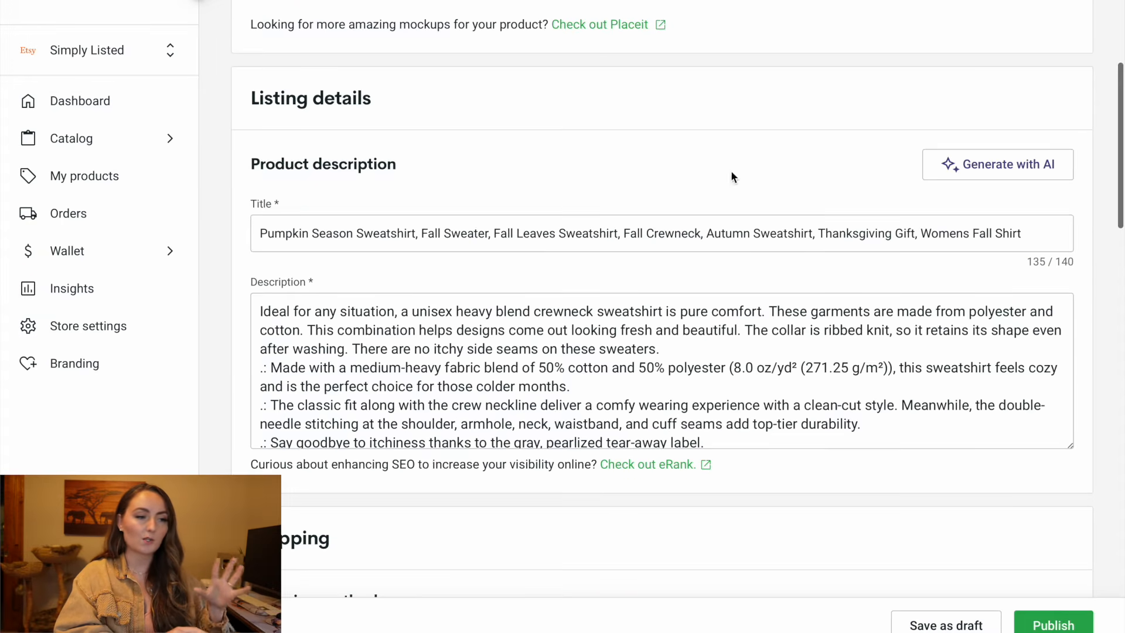
pyautogui.scroll(-2, 610, 305)
pyautogui.scroll(-7, 609, 304)
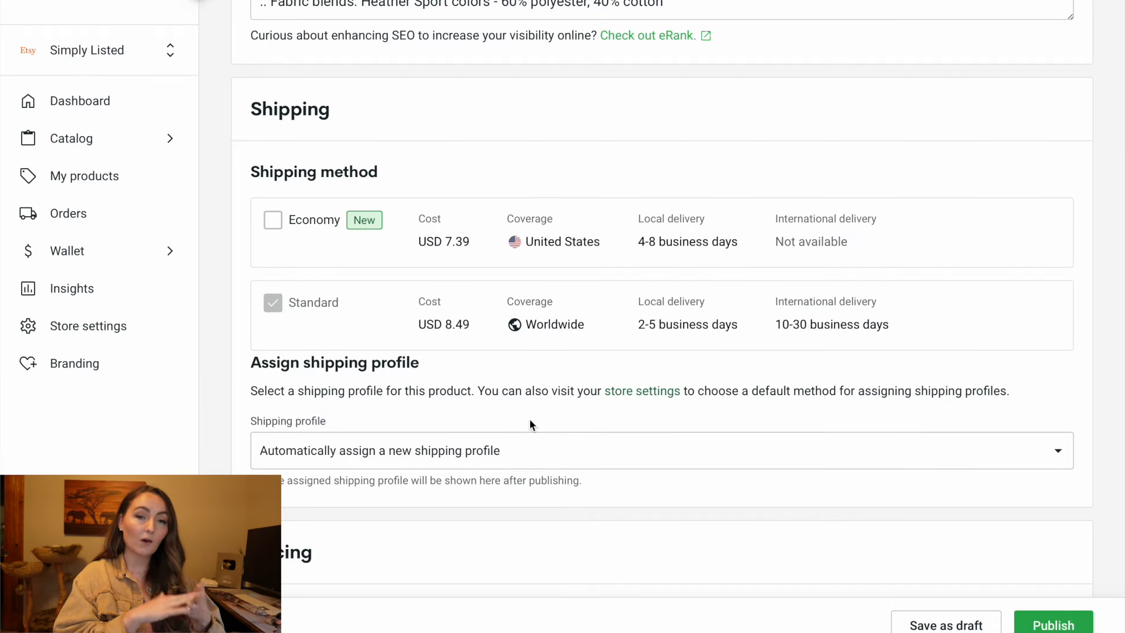
pyautogui.scroll(-3, 530, 421)
pyautogui.scroll(-4, 529, 421)
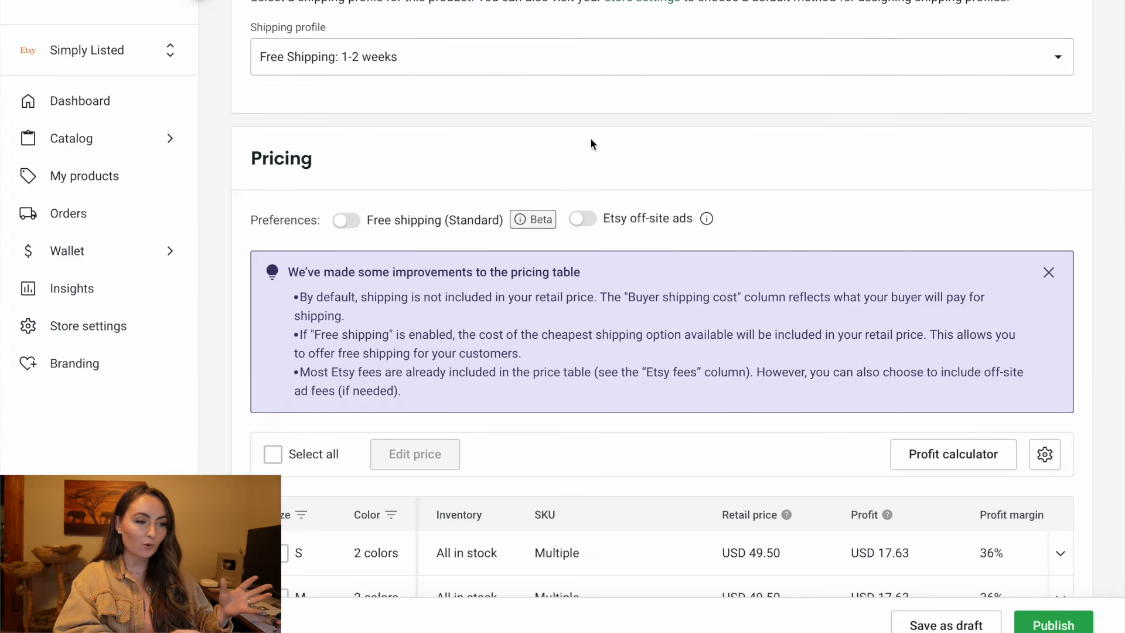
# Check the pricing and publishing settings and publish the sweatshirt to Etsy with Hide in store enabled.
pyautogui.scroll(-8, 591, 220)
pyautogui.scroll(-6, 590, 225)
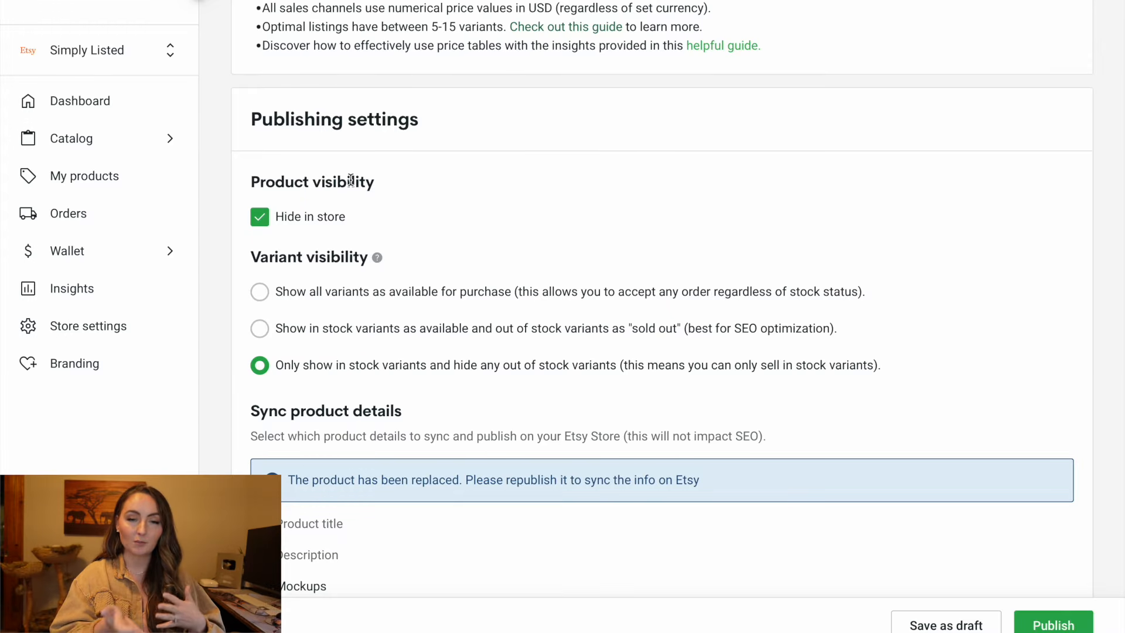
pyautogui.scroll(-2, 435, 257)
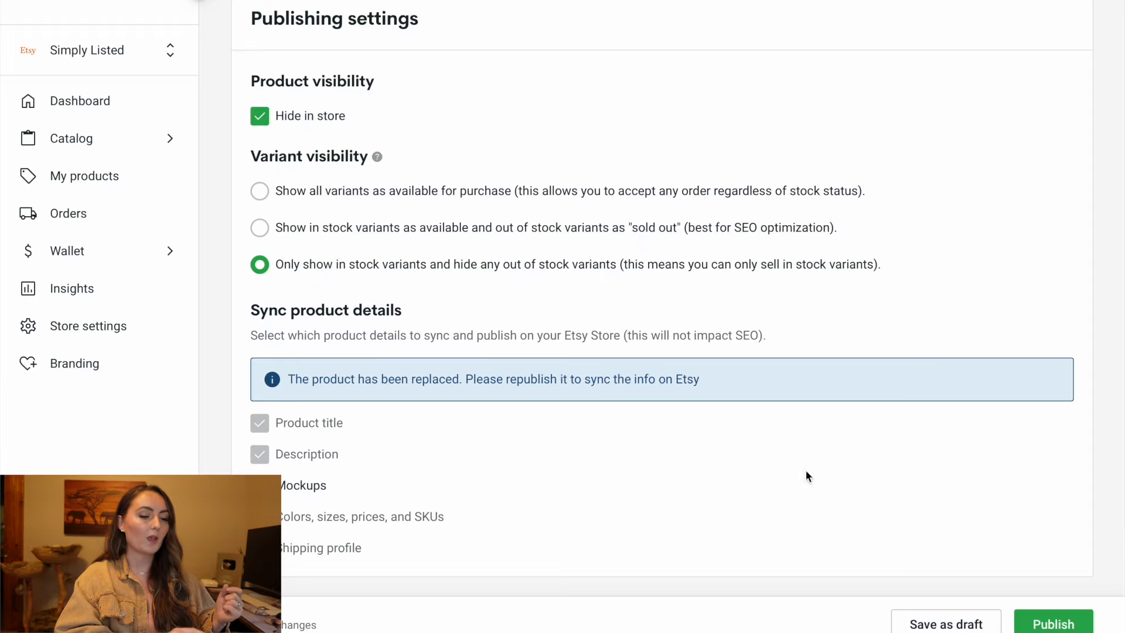
pyautogui.scroll(1, 1063, 586)
pyautogui.click(1061, 624)
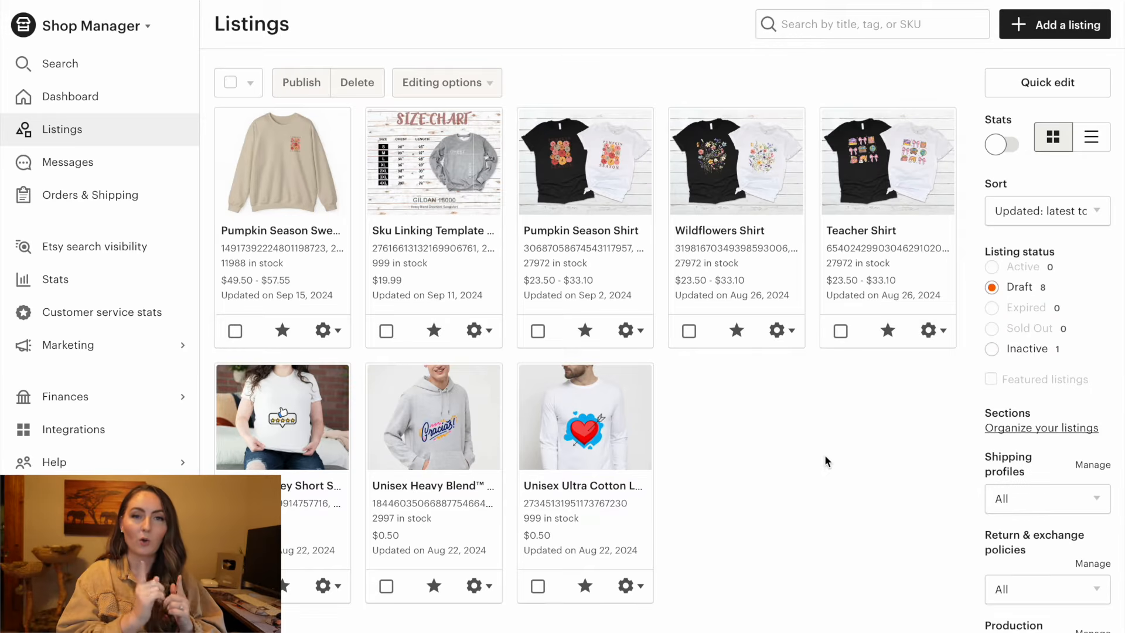
# In Canva, add the uploaded photo of the front-facing cream sweatshirt to the blank 2700 × 2700 px design.
pyautogui.click(1071, 71)
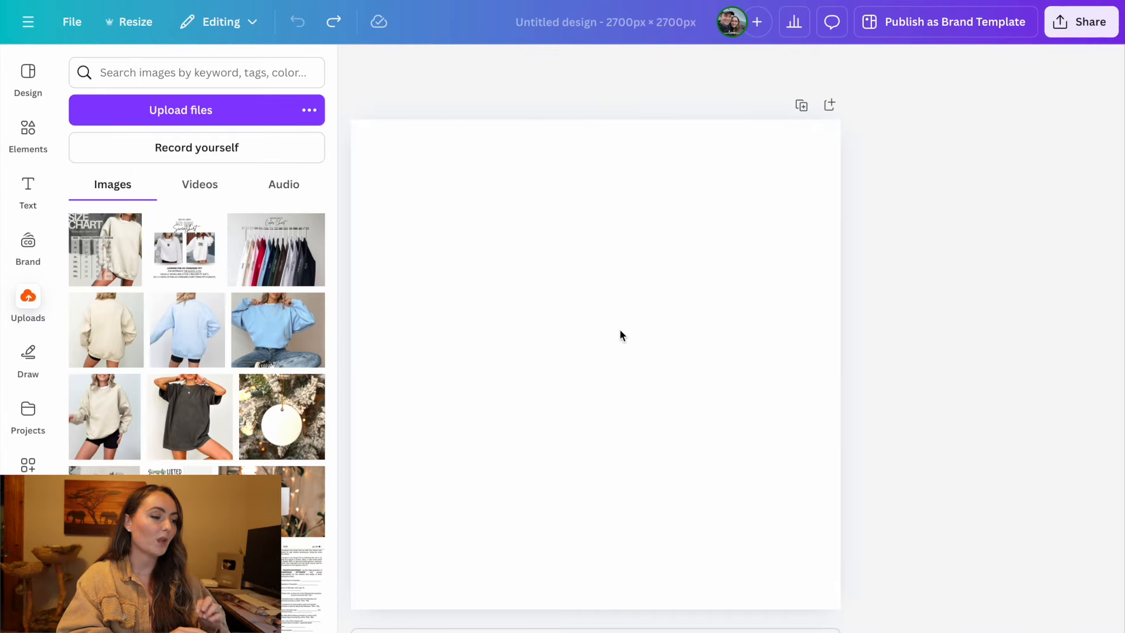
pyautogui.click(104, 416)
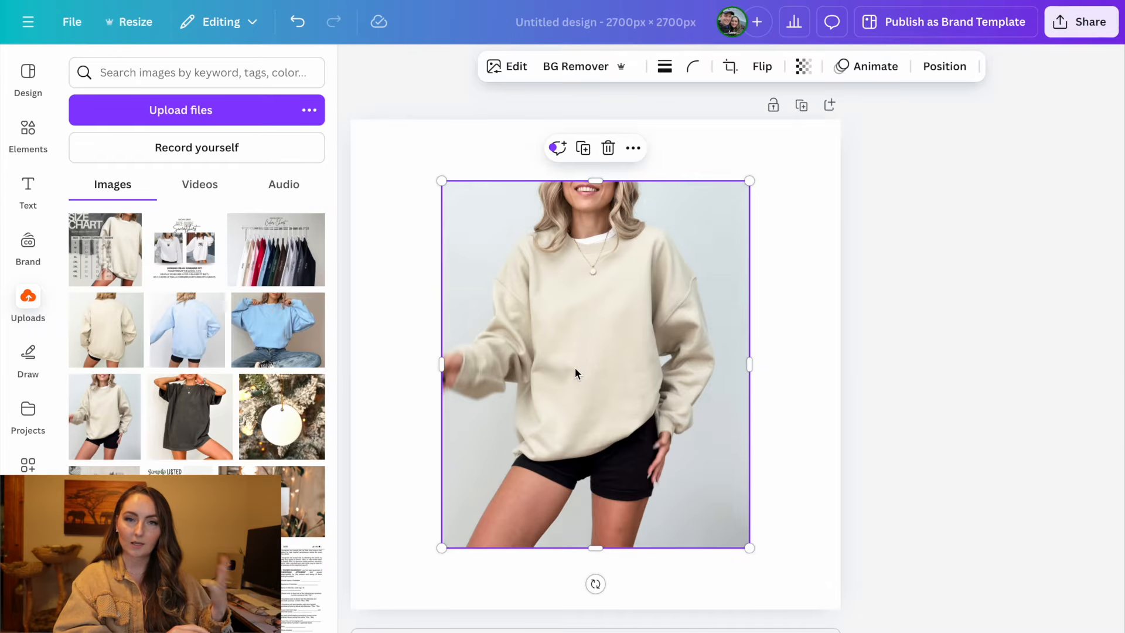
# Set the front-facing cream sweatshirt photo as page 1's background and add a second page with the back-view cream sweatshirt photo as its background.
pyautogui.rightClick(575, 367)
pyautogui.click(674, 611)
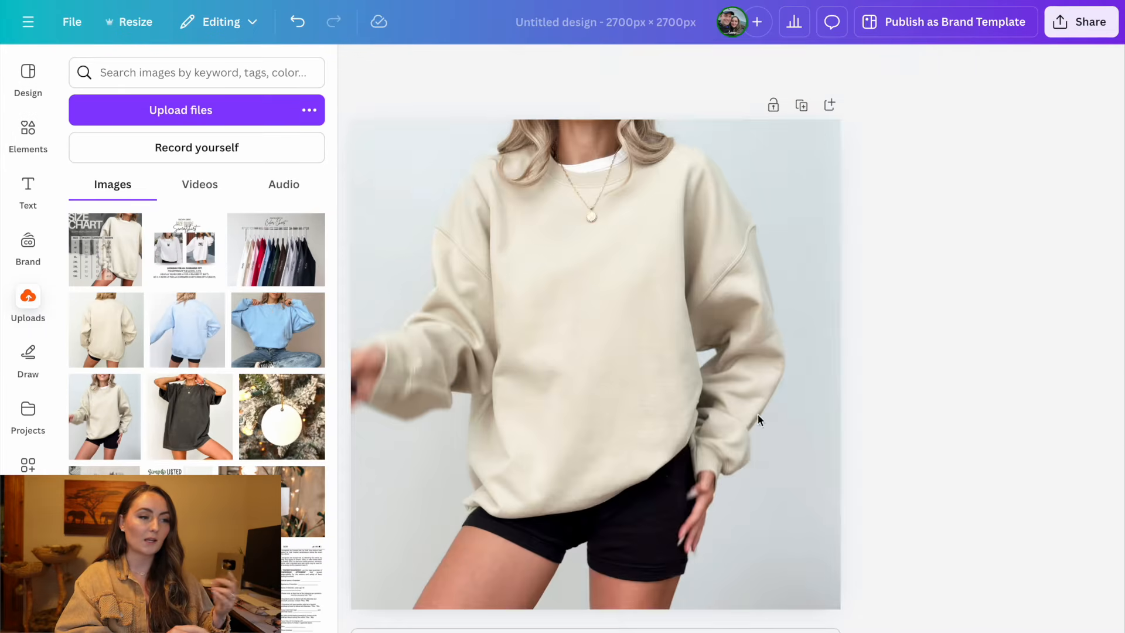
pyautogui.click(828, 107)
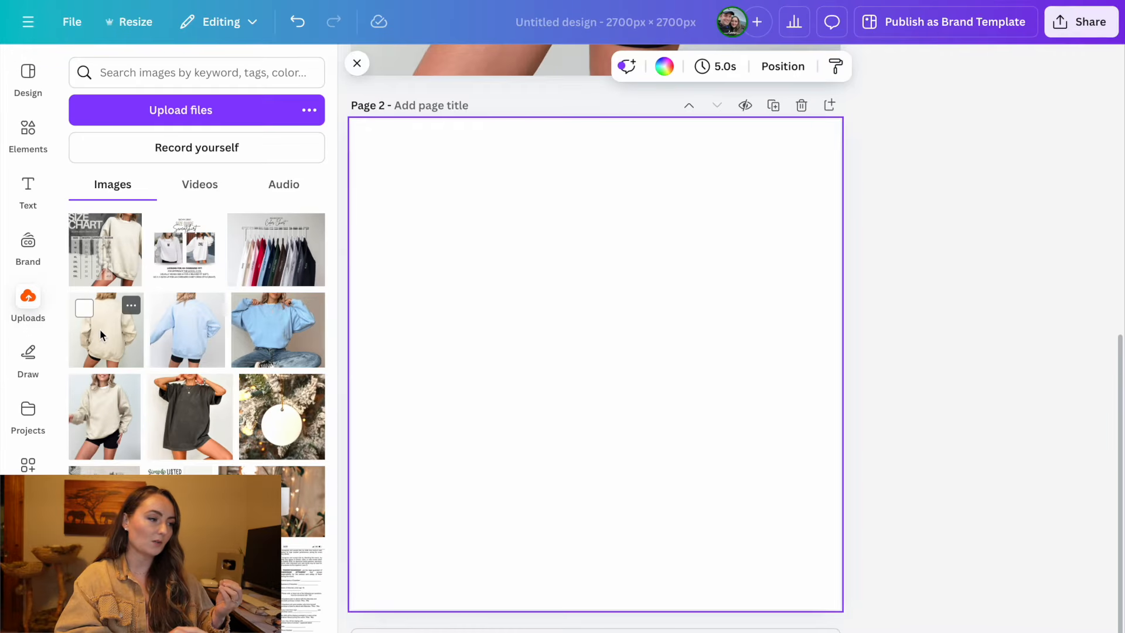
pyautogui.click(102, 336)
pyautogui.rightClick(592, 363)
pyautogui.click(695, 612)
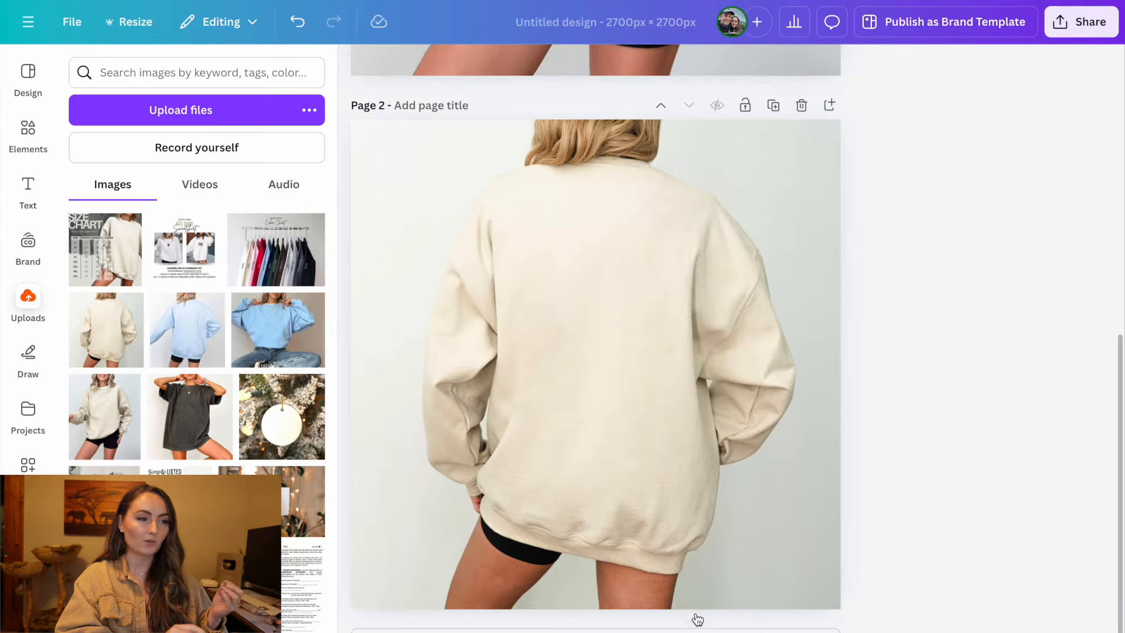
# Add a third page with the front-facing blue sweatshirt photo as its background and shift its crop to center the sweatshirt.
pyautogui.click(829, 105)
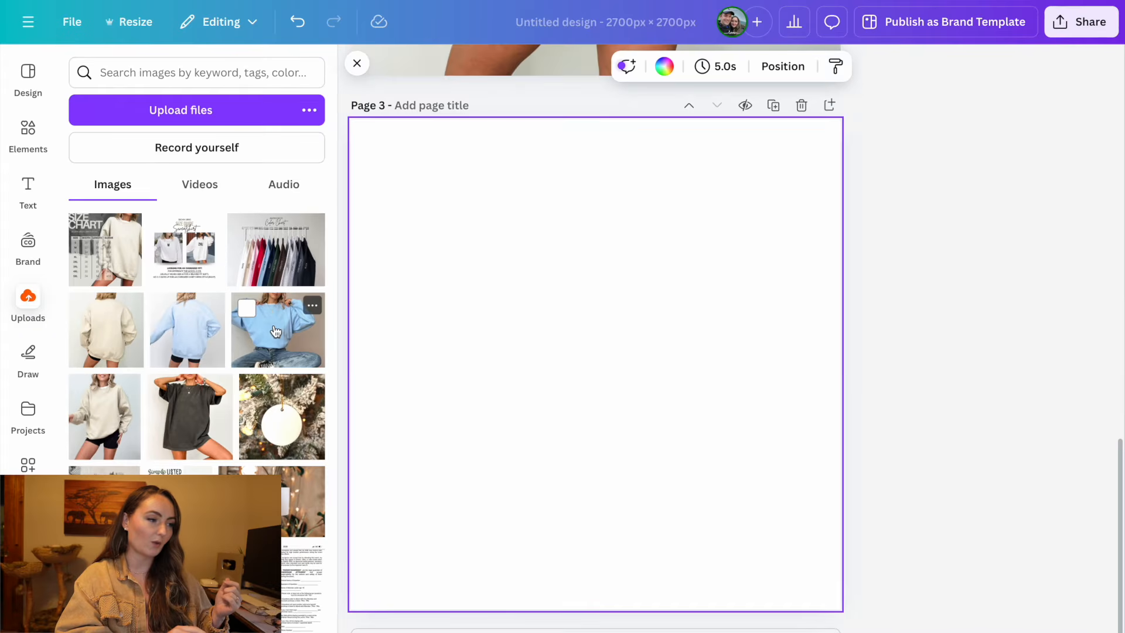
pyautogui.click(276, 332)
pyautogui.rightClick(614, 365)
pyautogui.click(697, 610)
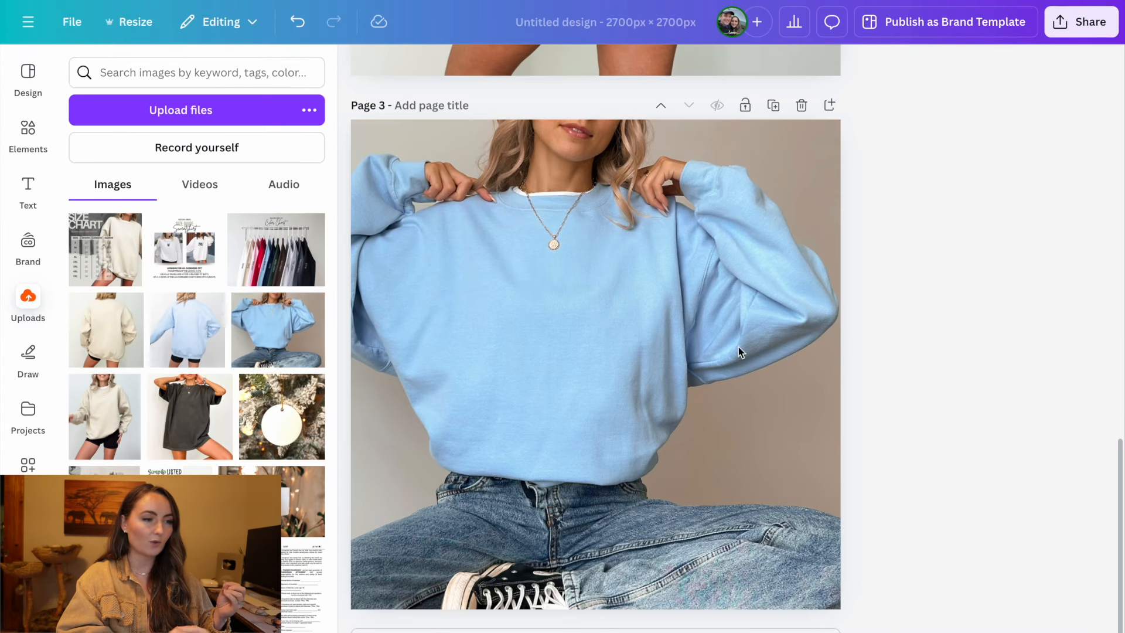
pyautogui.doubleClick(683, 269)
pyautogui.moveTo(648, 301); pyautogui.dragTo(686, 301)
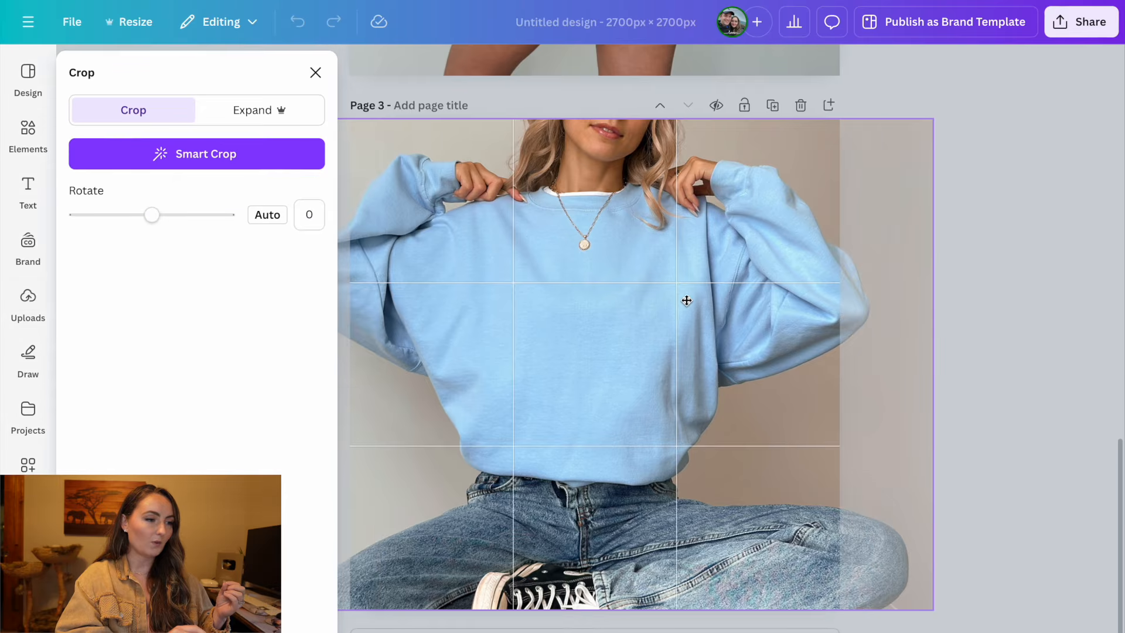
pyautogui.click(881, 91)
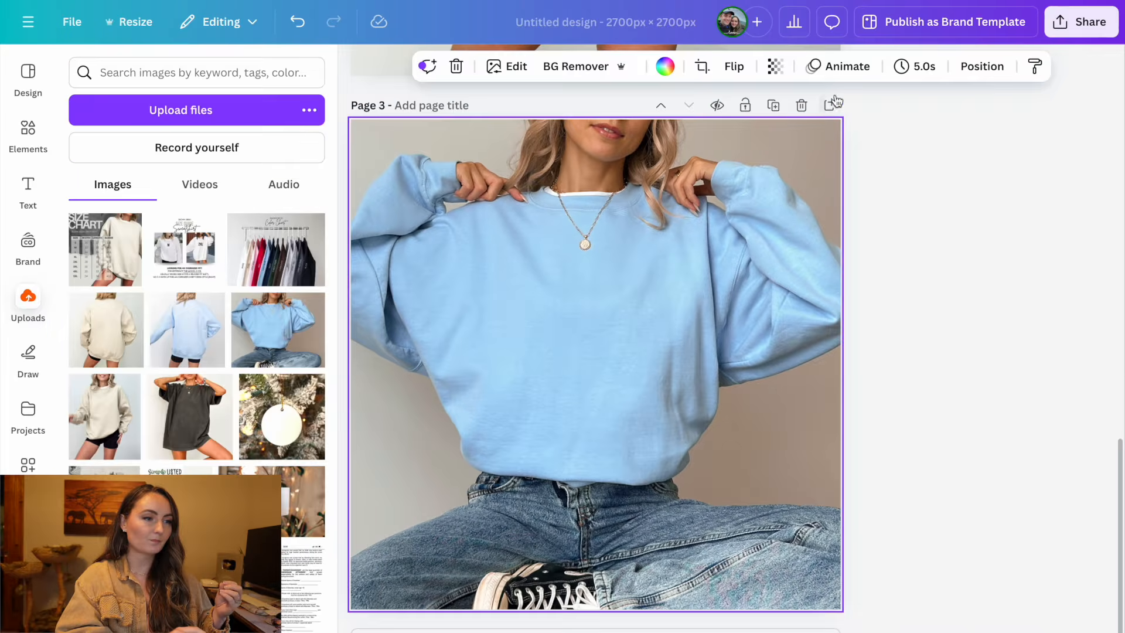
# Add a fourth page and set the back-view light blue sweatshirt photo as its background.
pyautogui.scroll(-2, 832, 115)
pyautogui.scroll(-5, 832, 114)
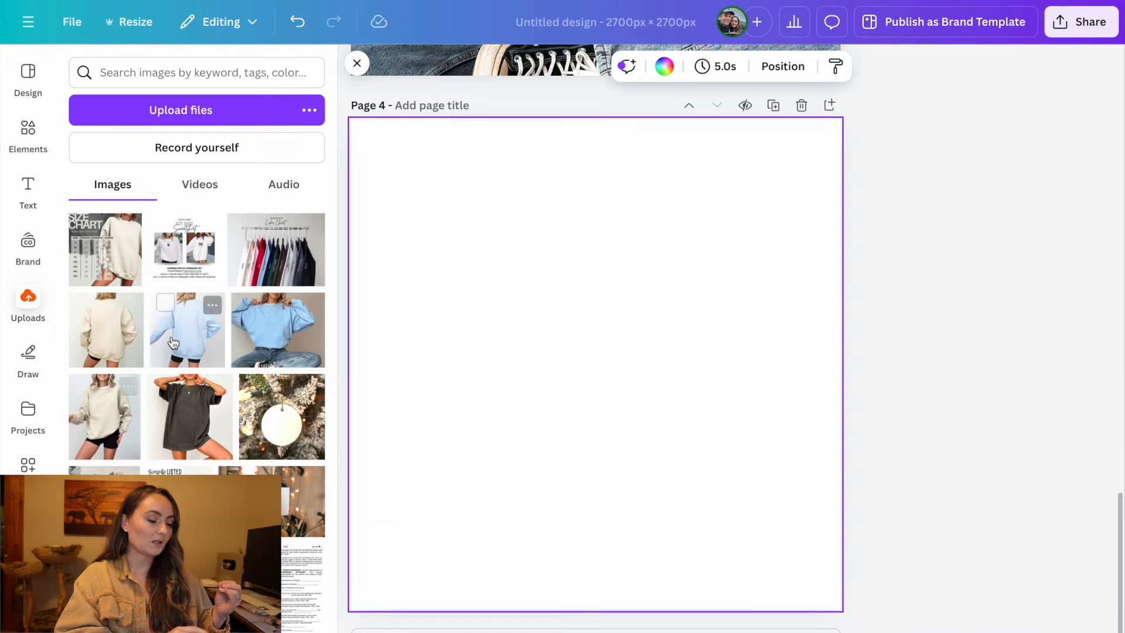
pyautogui.click(188, 330)
pyautogui.rightClick(574, 351)
pyautogui.click(661, 611)
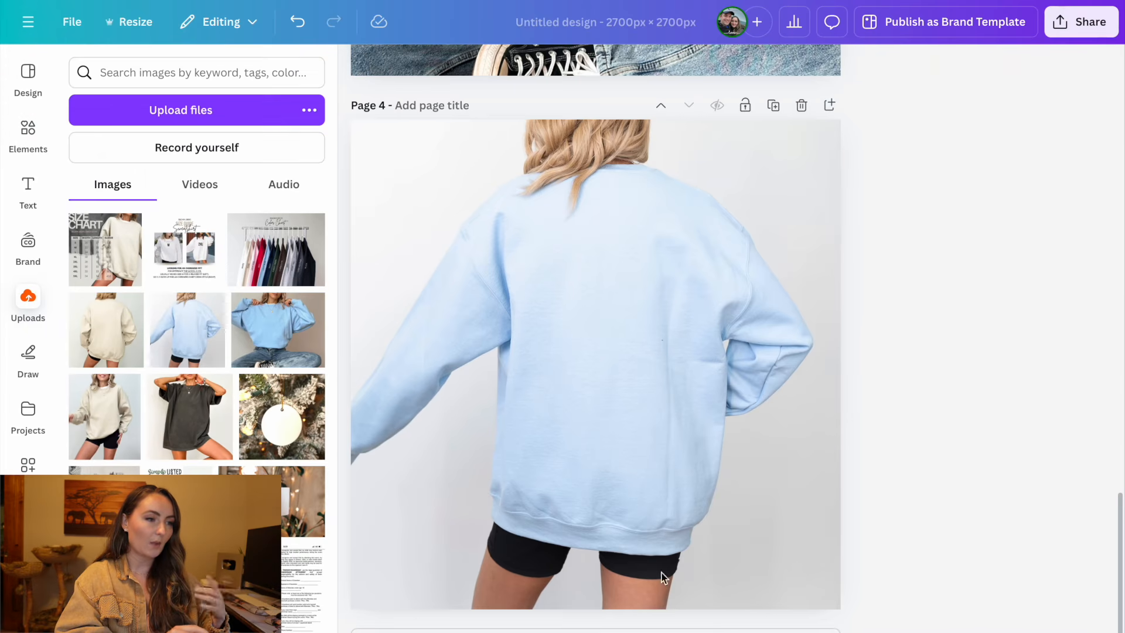
# Add a fifth page and set the Gildan 18000 Color Chart image as its background.
pyautogui.click(828, 104)
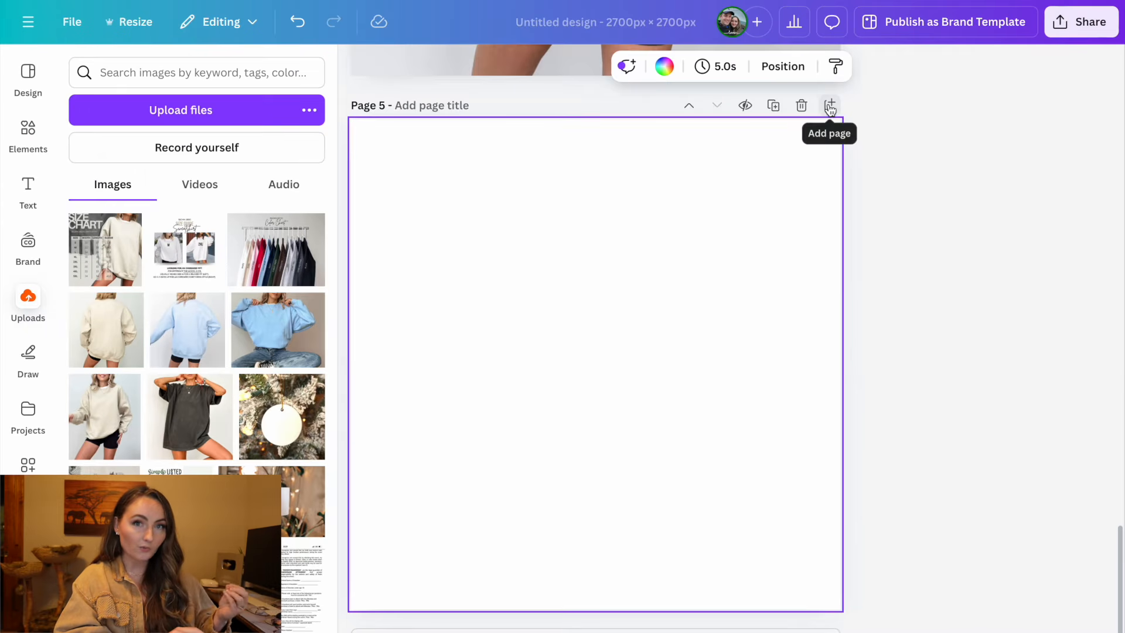
pyautogui.click(275, 249)
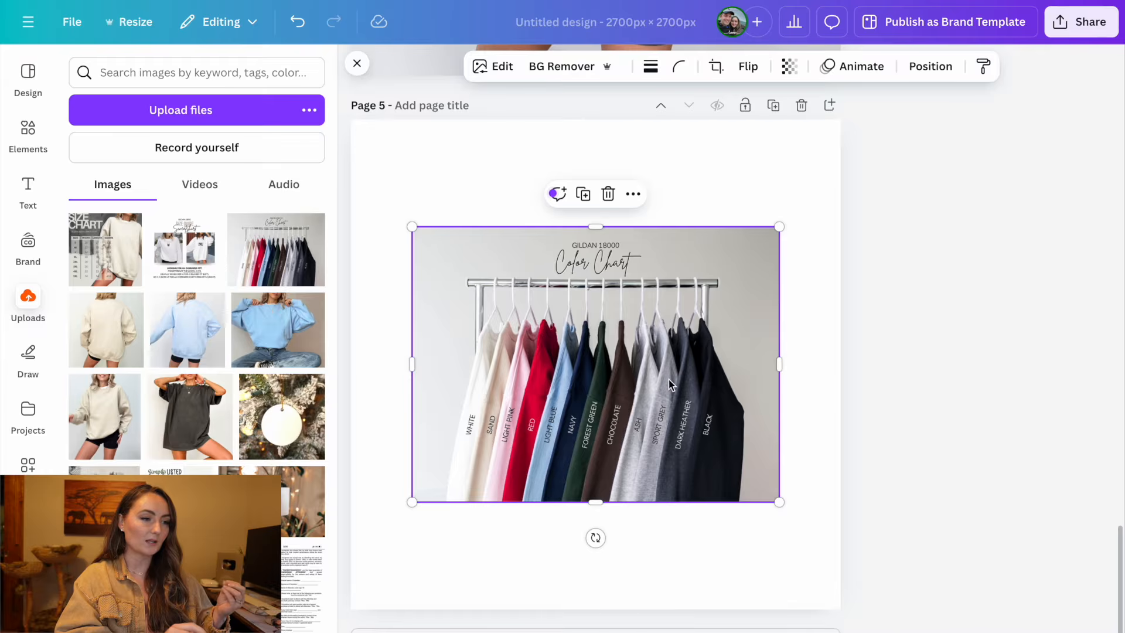
pyautogui.rightClick(671, 383)
pyautogui.click(741, 611)
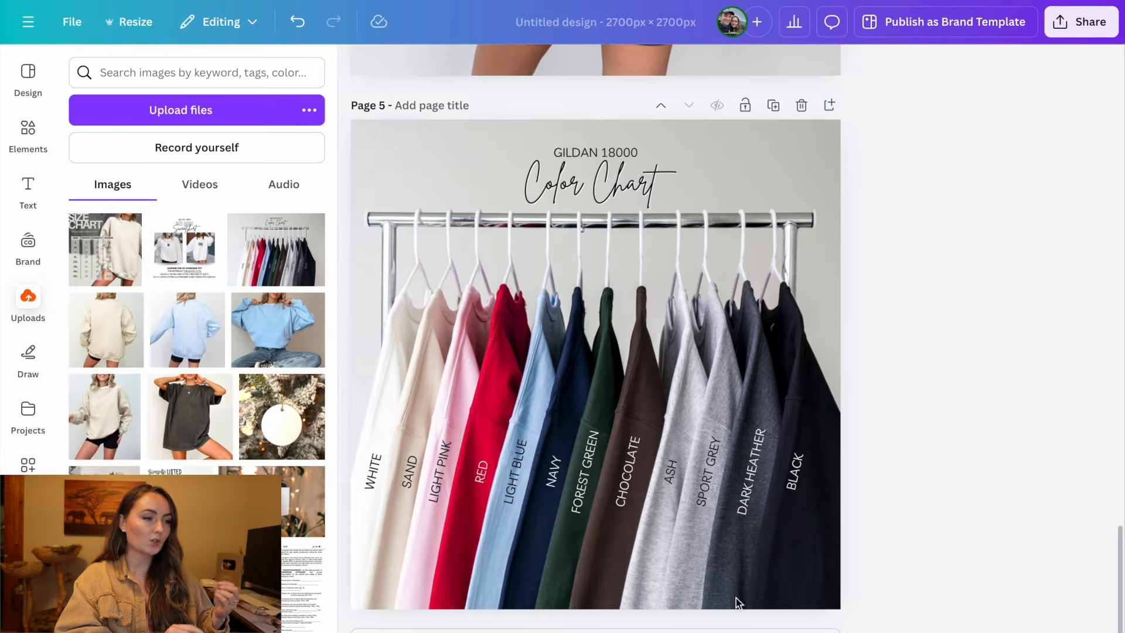
# Add a sixth page and set the Gildan 18000 Size Guide Sweatshirt image as its background.
pyautogui.click(829, 105)
pyautogui.click(184, 249)
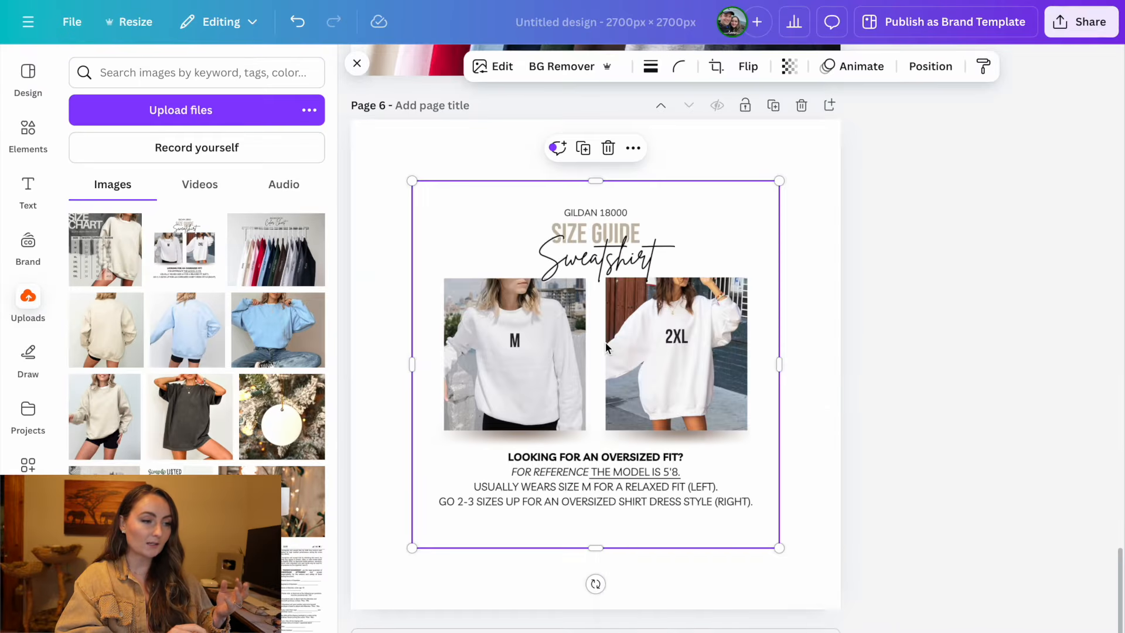
pyautogui.rightClick(618, 350)
pyautogui.click(698, 613)
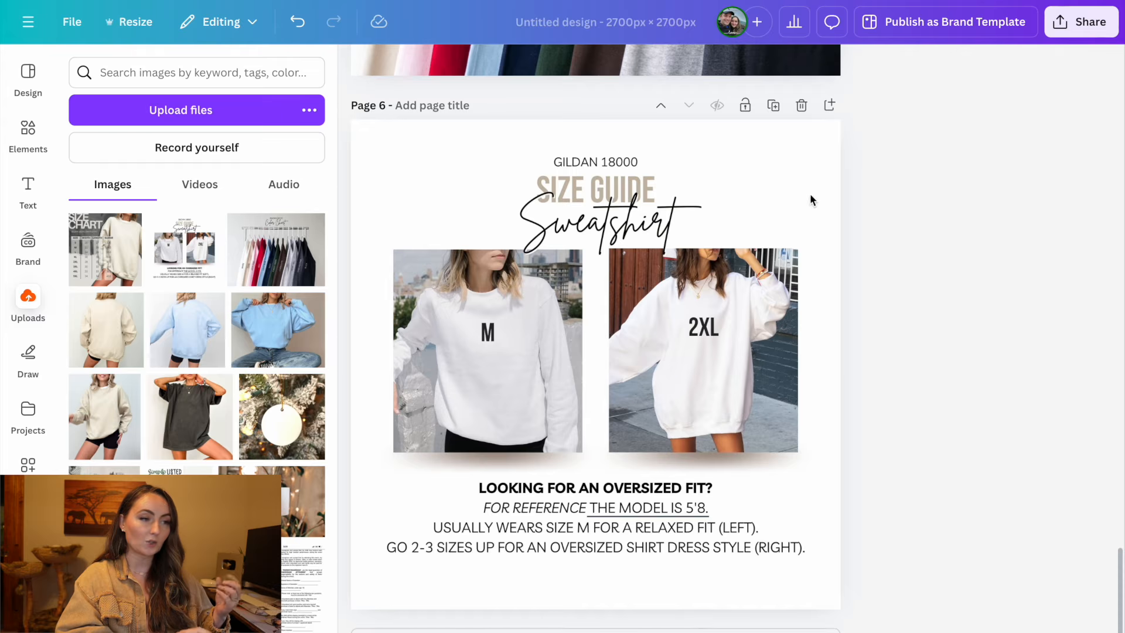
# Add a seventh page and set the Gildan 18000 Sweatshirt Size Chart image as its background.
pyautogui.click(830, 105)
pyautogui.click(100, 252)
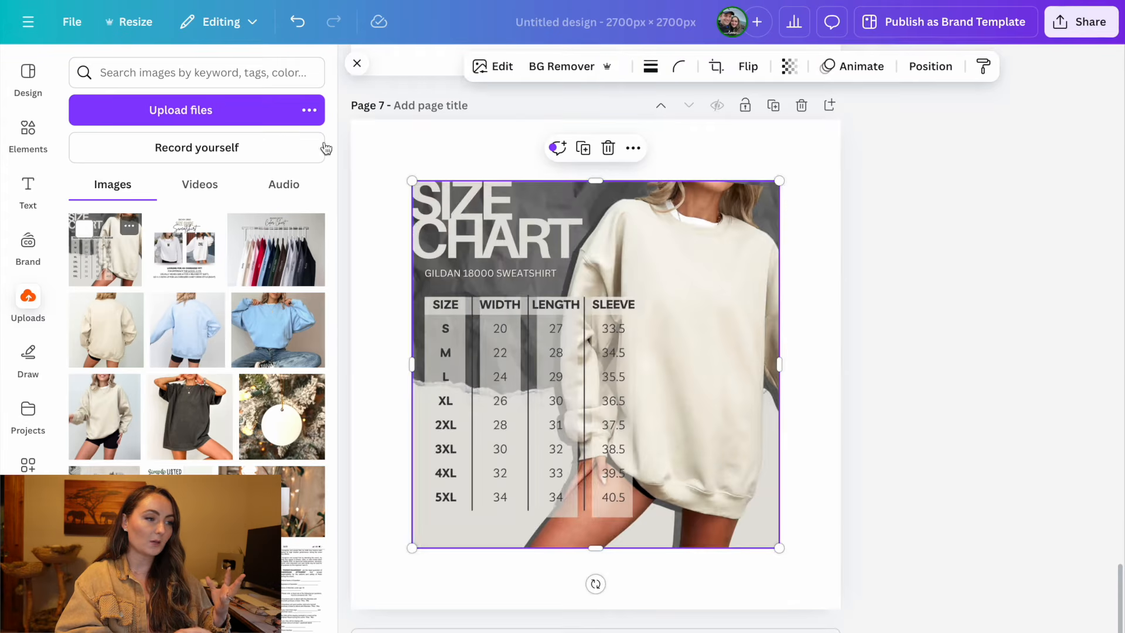
pyautogui.rightClick(596, 251)
pyautogui.click(727, 613)
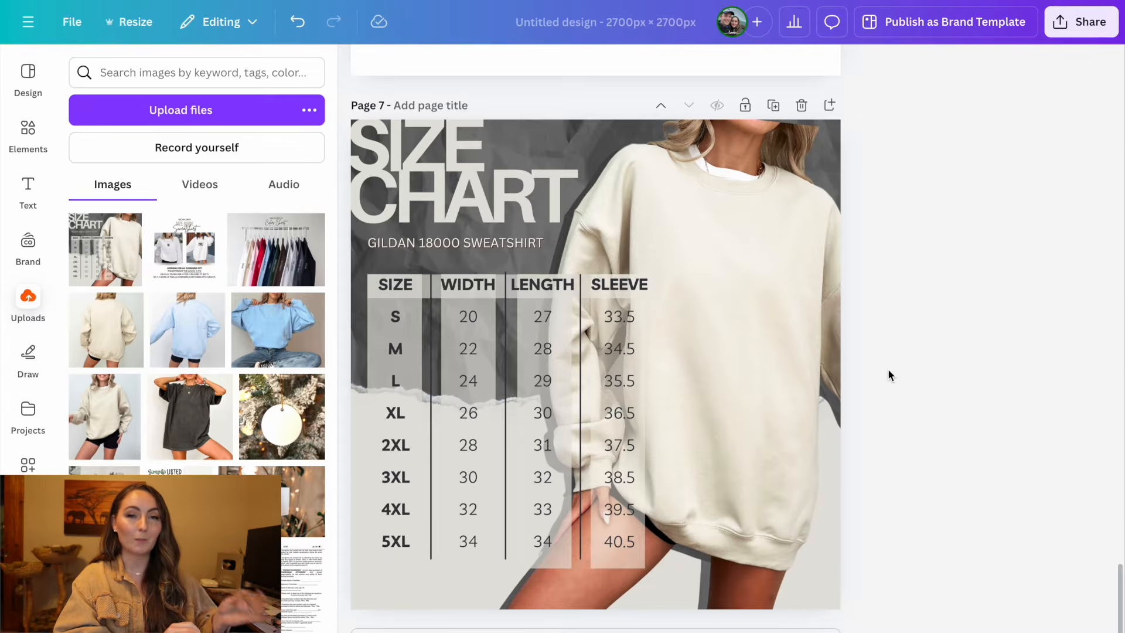
# Review the pages and download all seven as JPG files at size 1 and quality 80.
pyautogui.scroll(20, 889, 375)
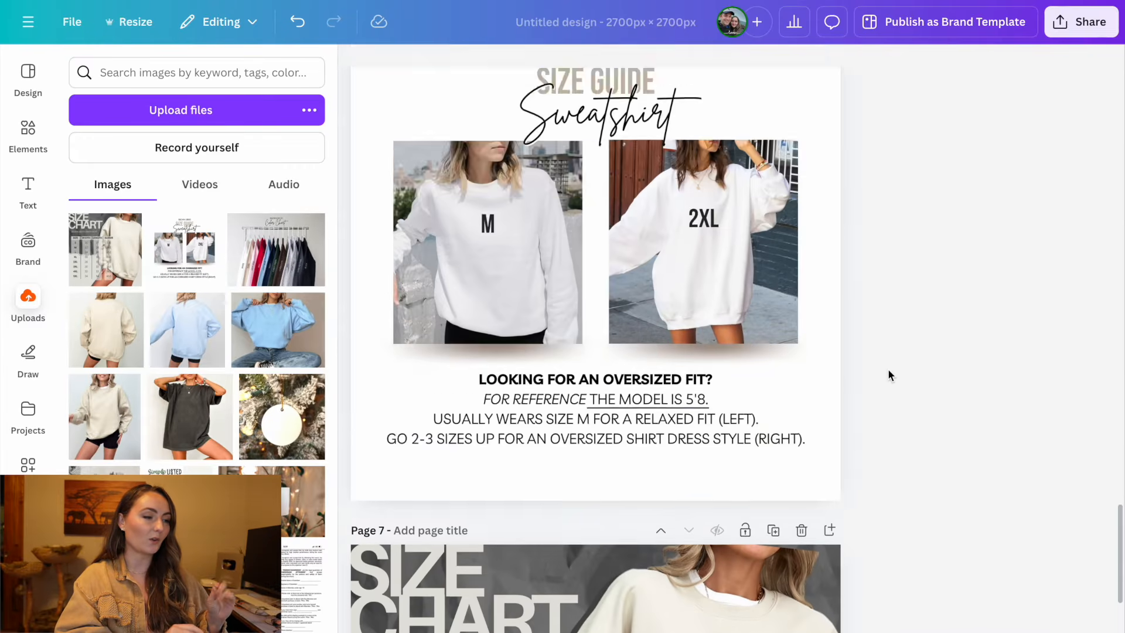
pyautogui.scroll(20, 889, 375)
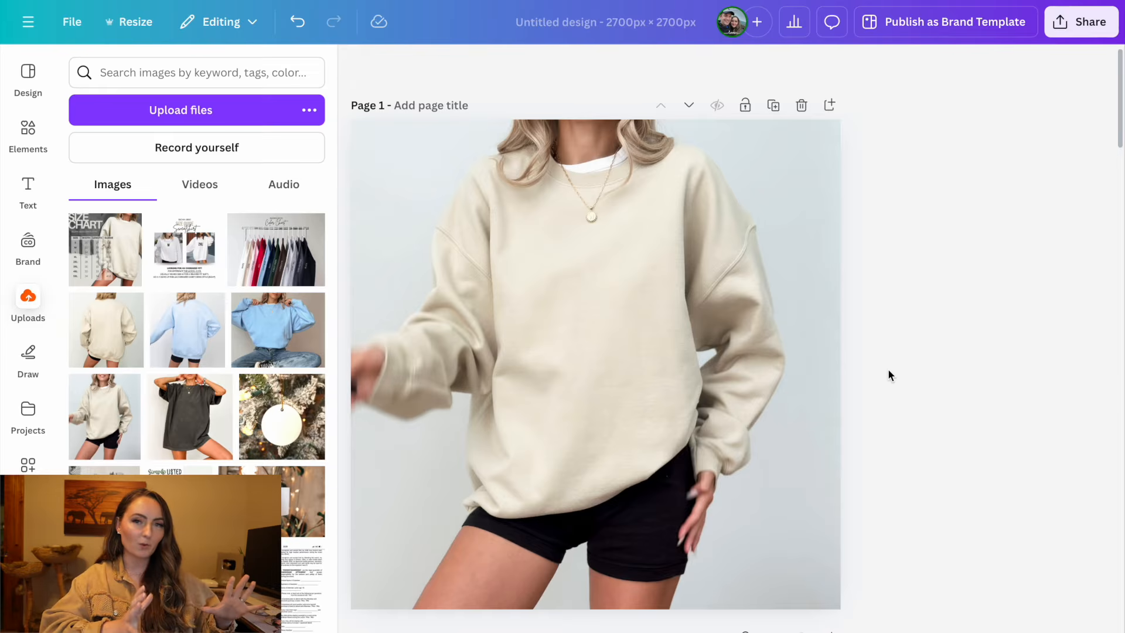
pyautogui.click(1081, 22)
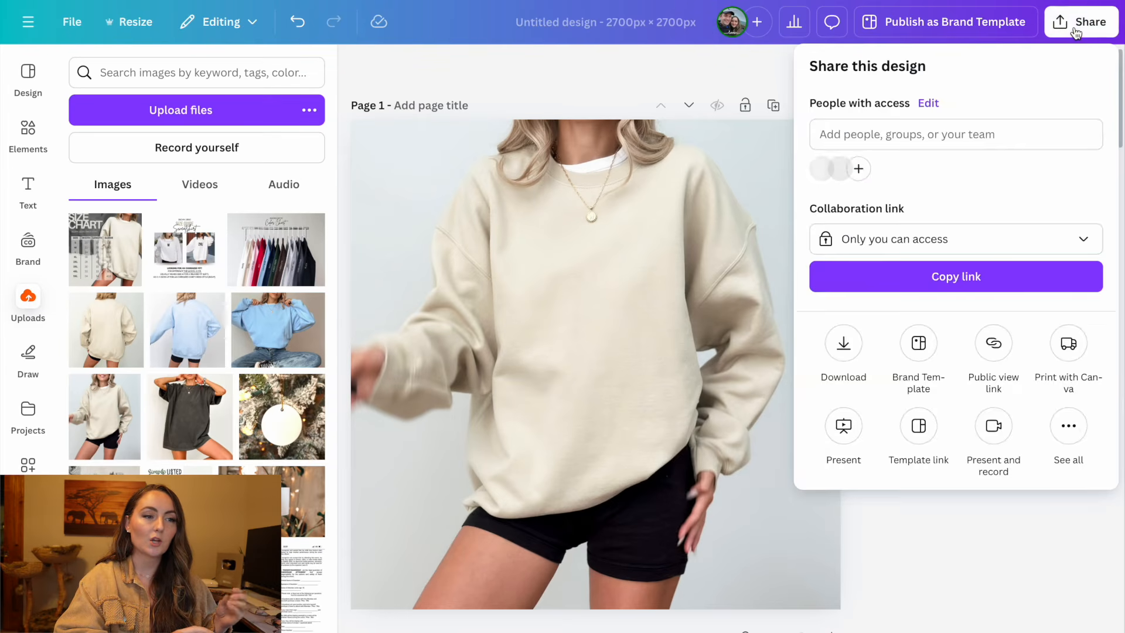
pyautogui.click(849, 351)
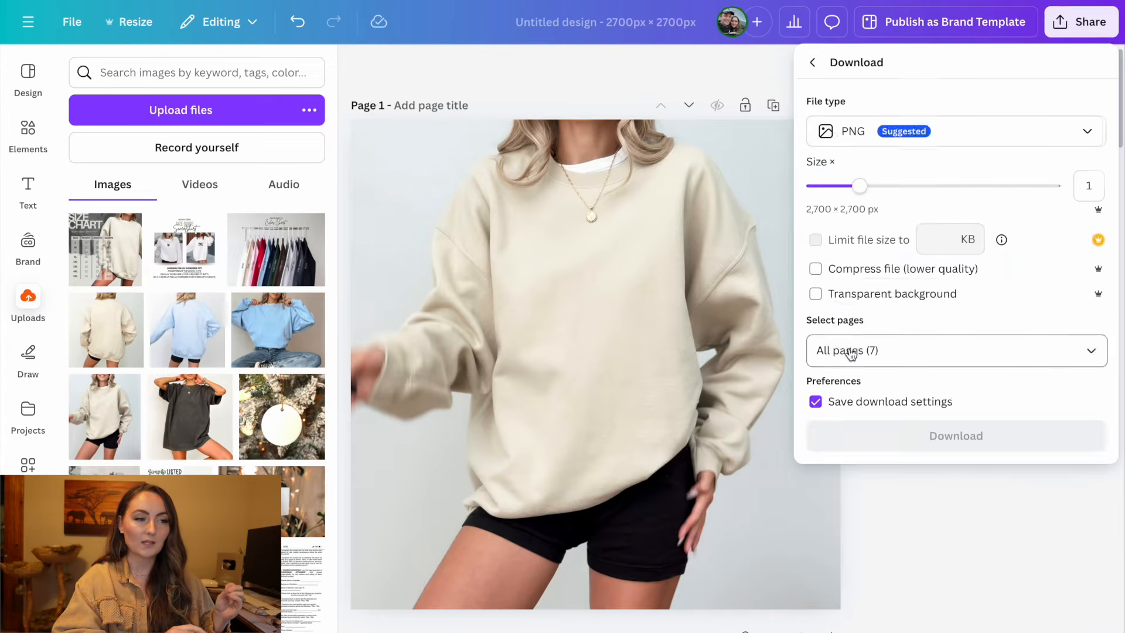
pyautogui.click(986, 140)
pyautogui.click(873, 183)
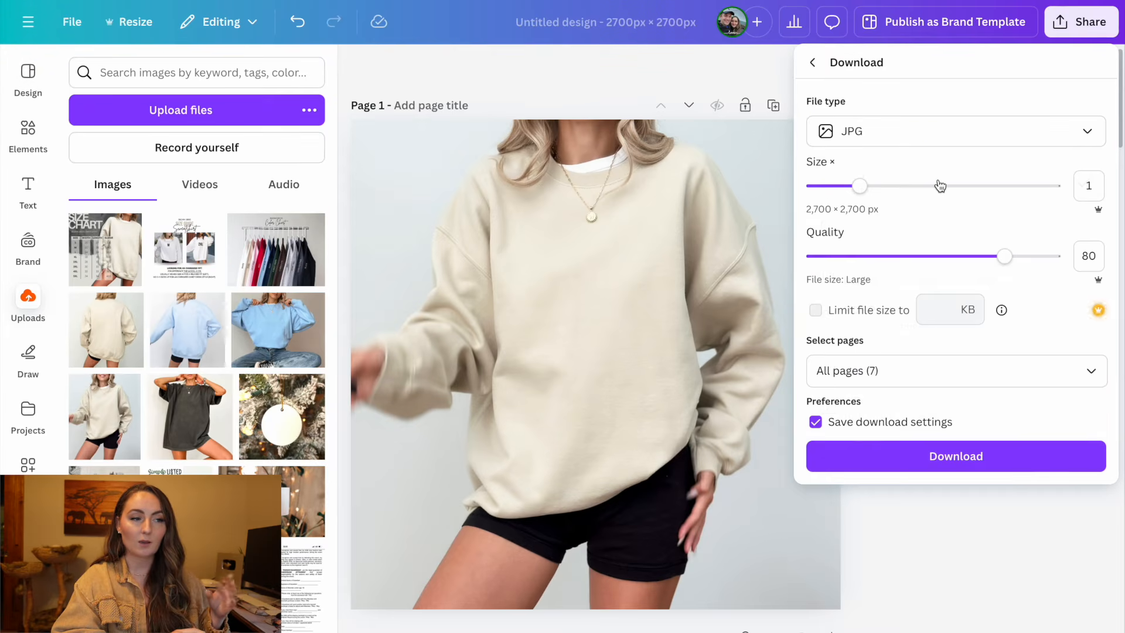
pyautogui.click(976, 461)
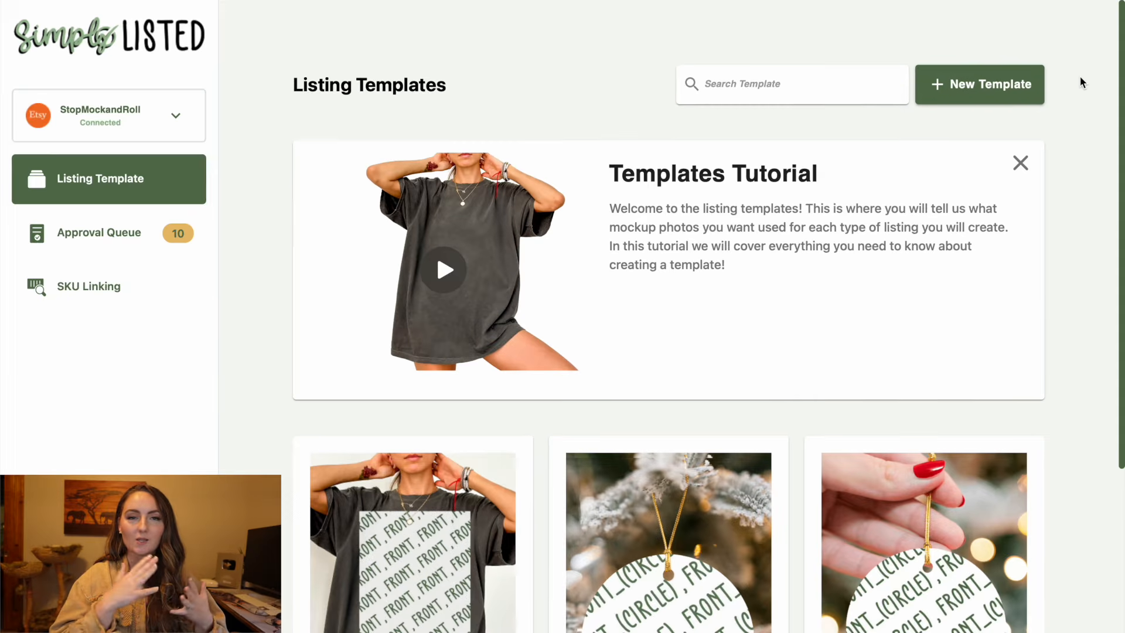
# In Simply Listed, start a new Printify listing template, search the catalog for 18000 and choose the Unisex Heavy Blend Crewneck Sweatshirt.
pyautogui.click(998, 85)
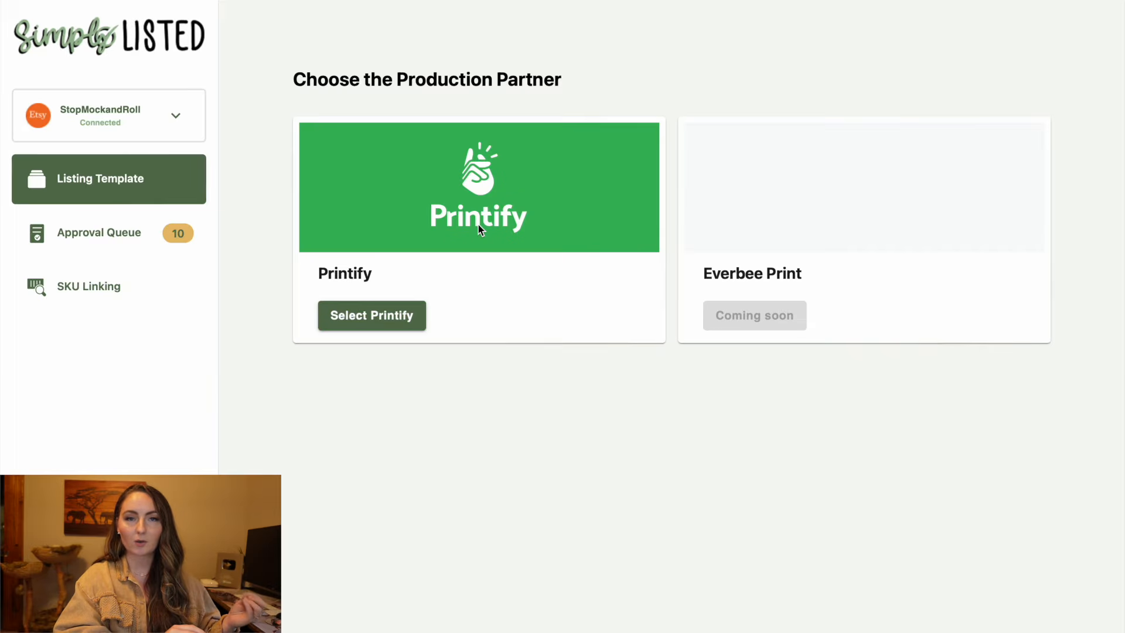
pyautogui.click(346, 319)
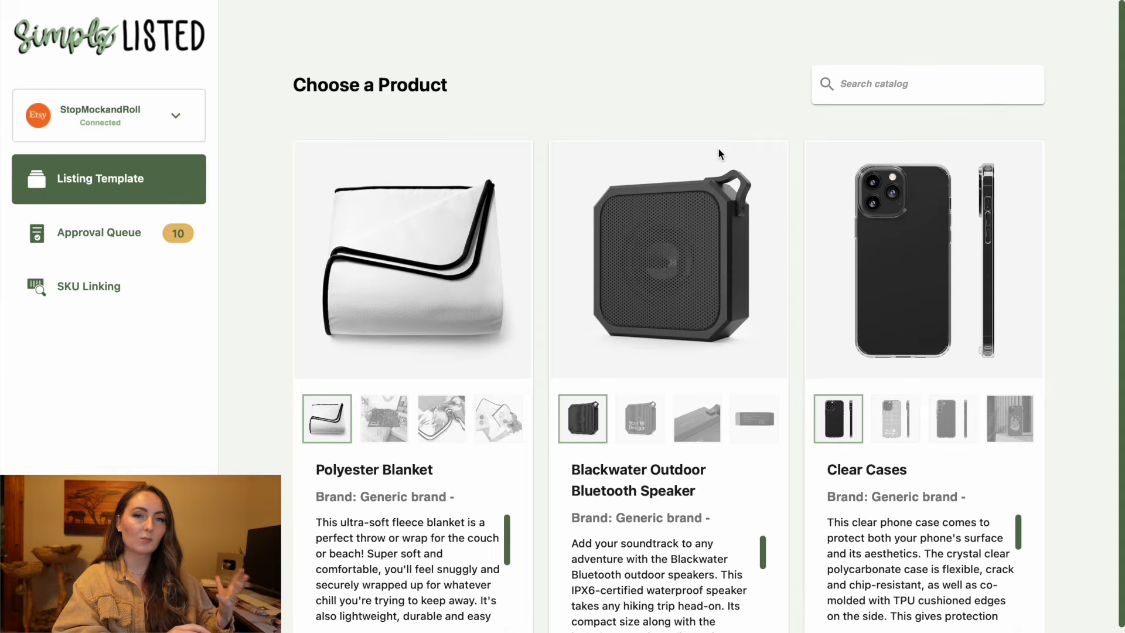
pyautogui.click(898, 91)
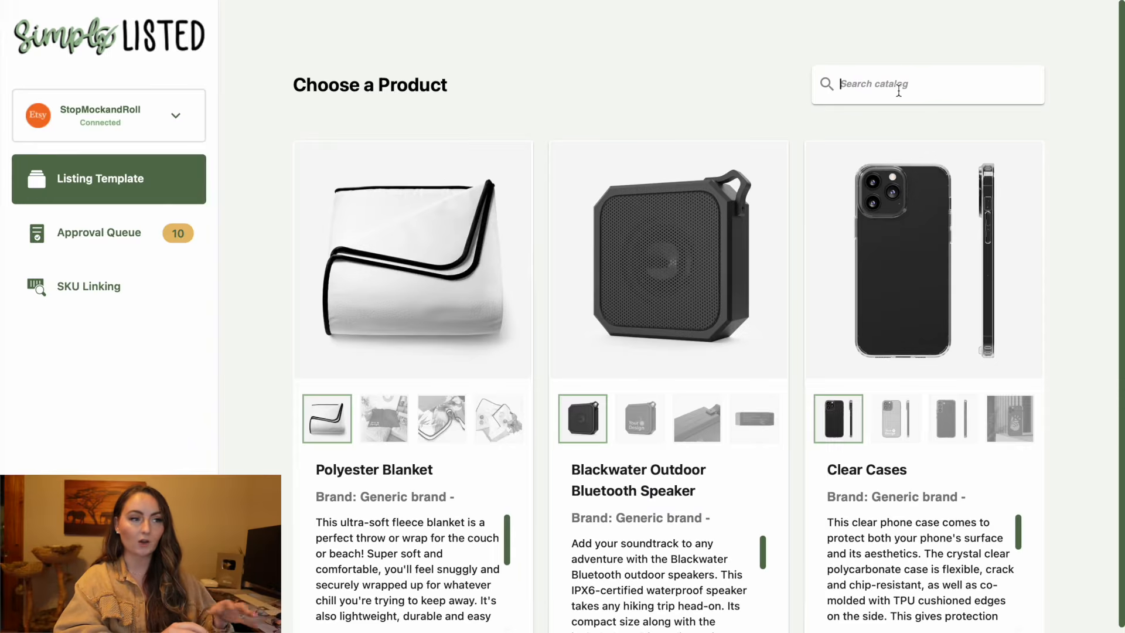
pyautogui.write('18000')
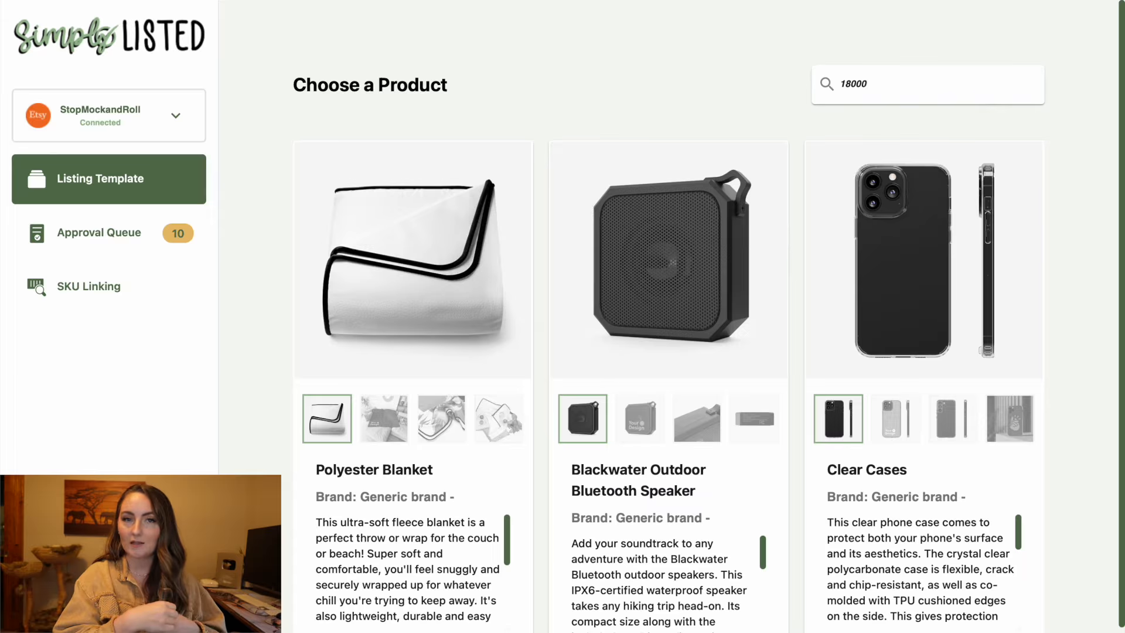
pyautogui.press('Return')
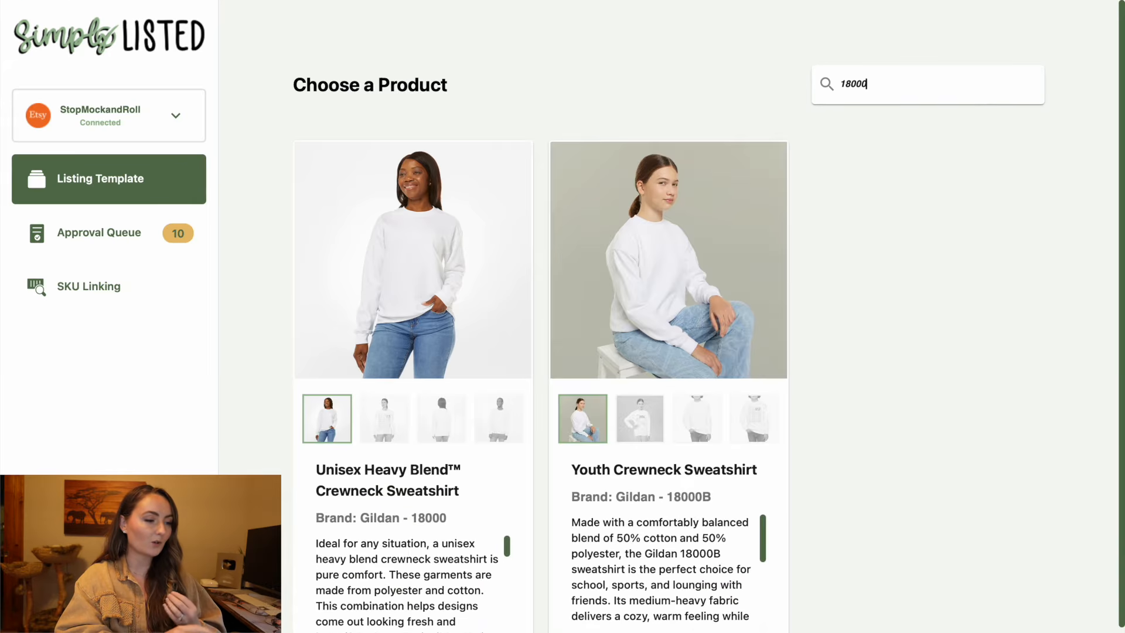
pyautogui.click(403, 277)
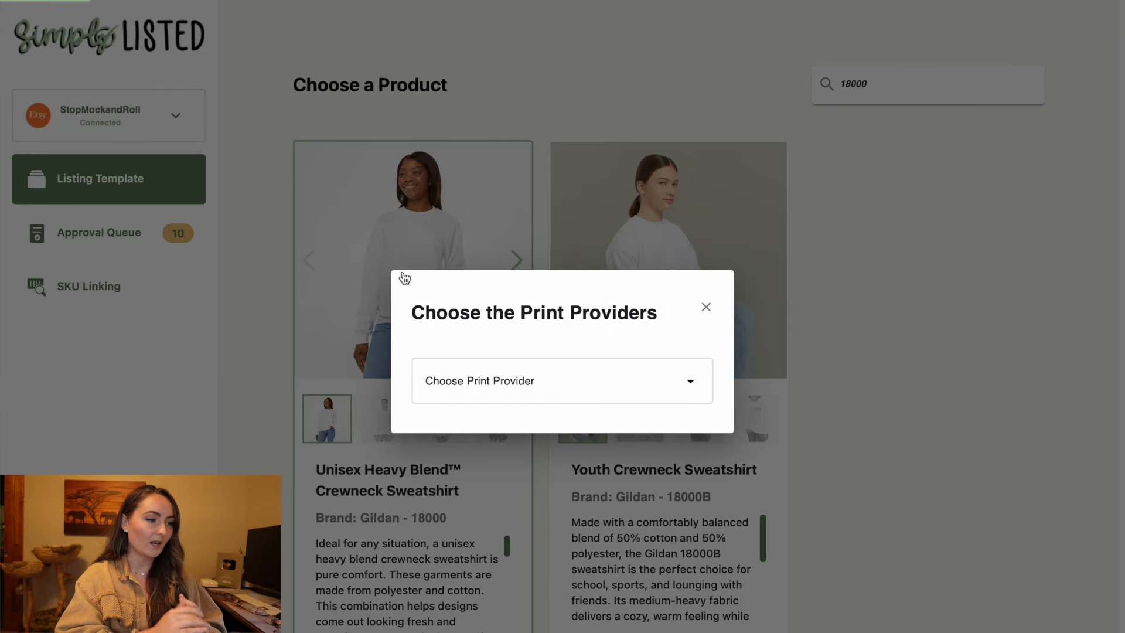
# Check the Pumpkin Season sweatshirt's print provider in Printify and select Monster Digital as the template's print provider in Simply Listed.
pyautogui.click(679, 381)
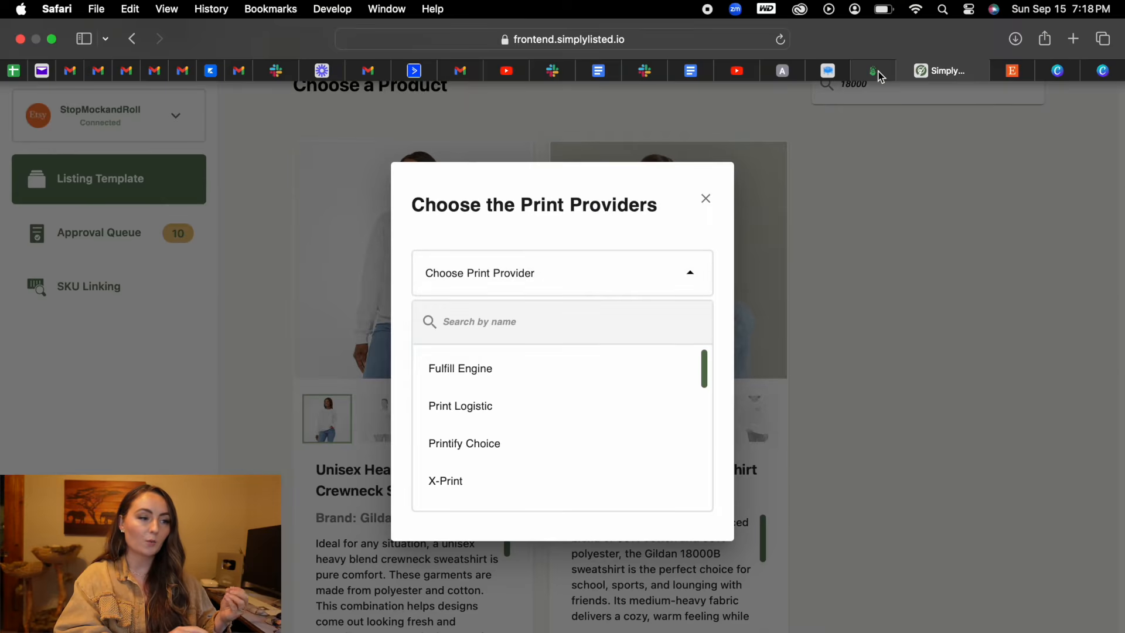
pyautogui.click(877, 61)
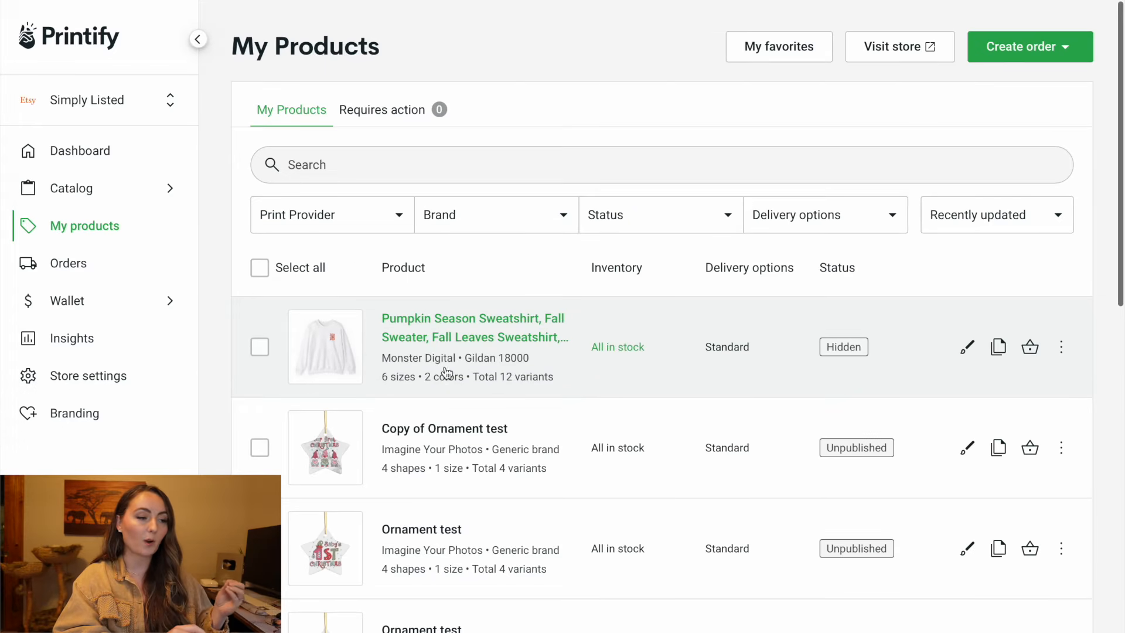
pyautogui.moveTo(998, 33)
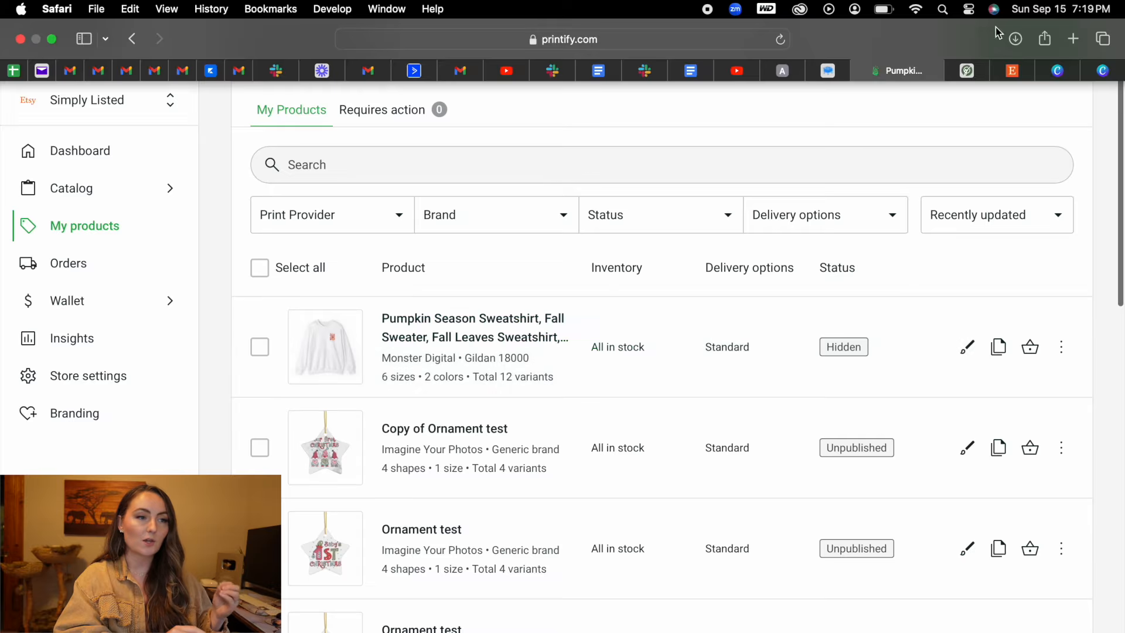
pyautogui.click(970, 71)
pyautogui.scroll(-10, 577, 364)
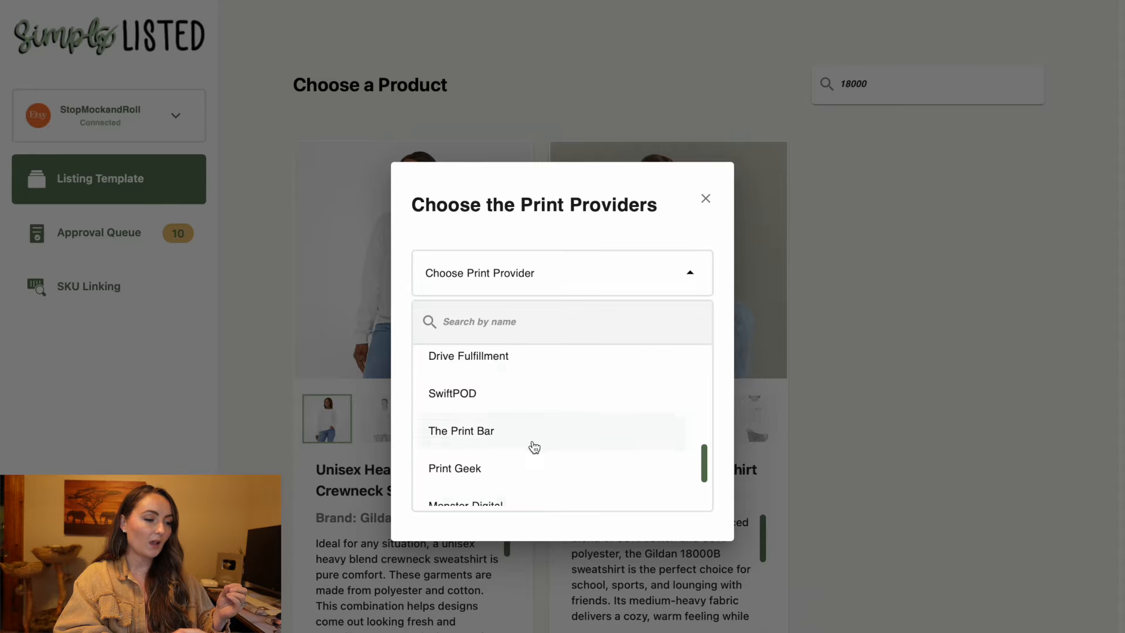
pyautogui.scroll(-2, 533, 447)
pyautogui.click(515, 438)
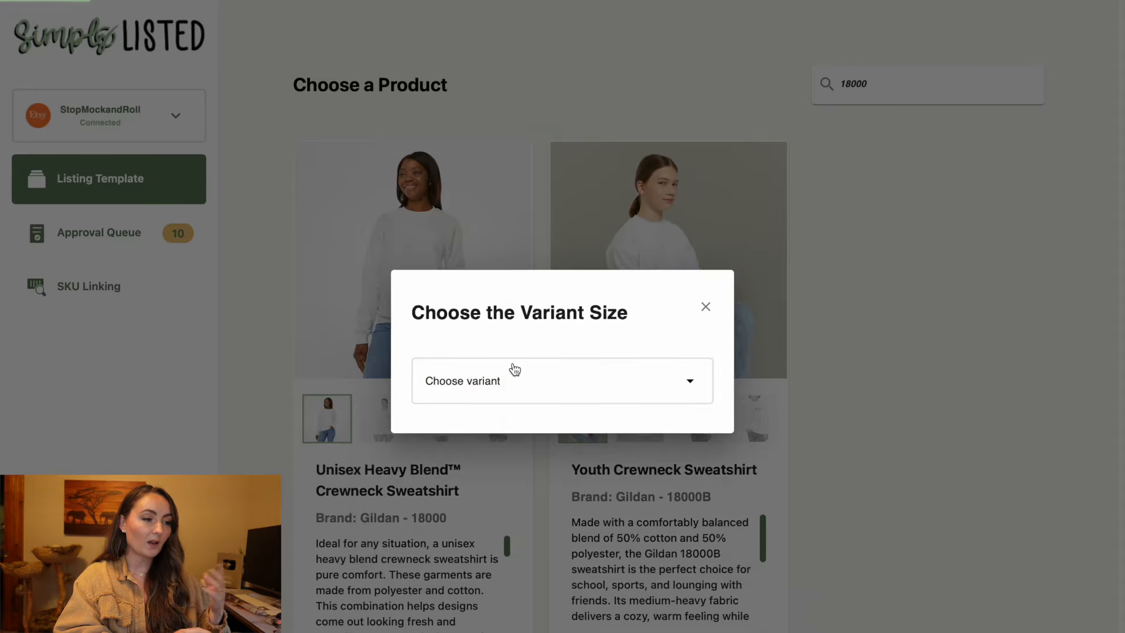
# Check the print area's product size for the Pumpkin Season sweatshirt in Printify and choose L as the variant size in Simply Listed.
pyautogui.click(550, 375)
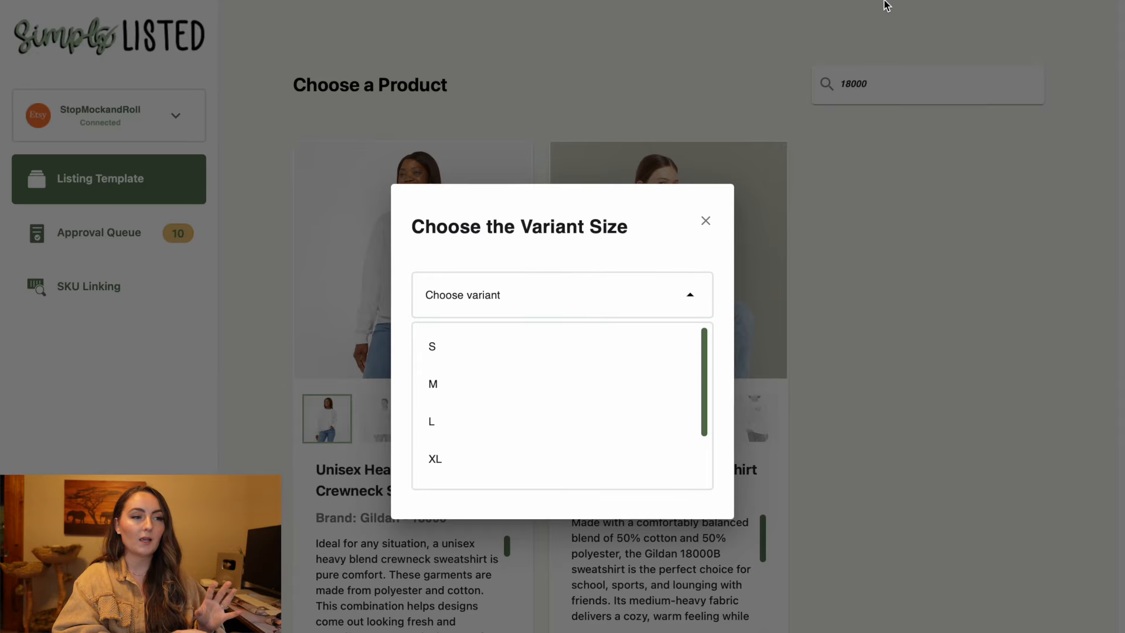
pyautogui.click(873, 69)
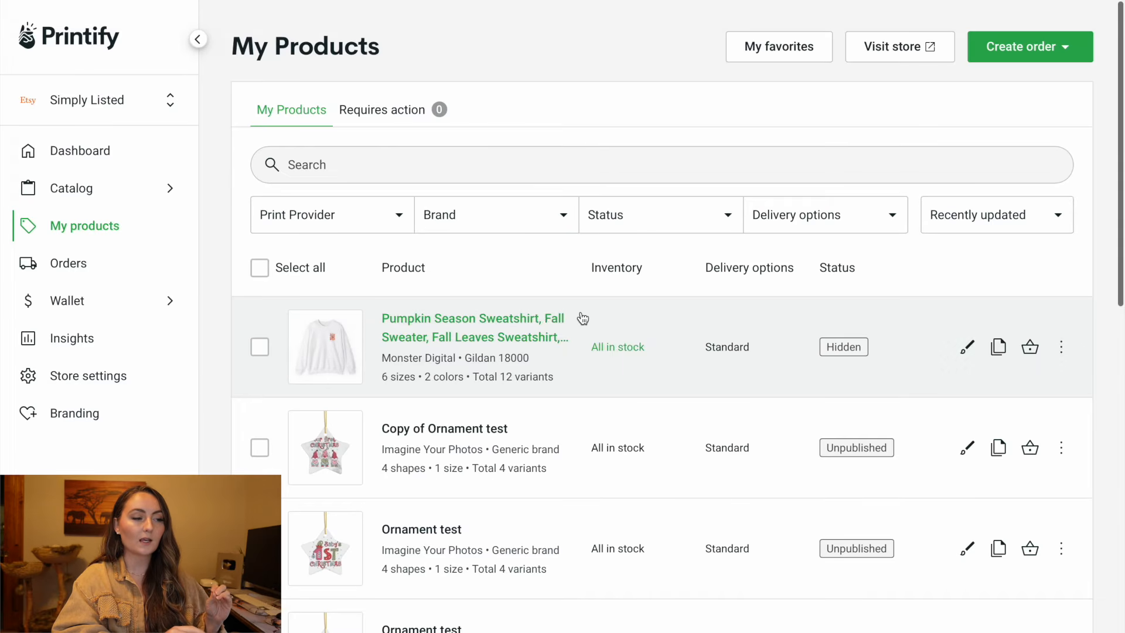
pyautogui.click(541, 319)
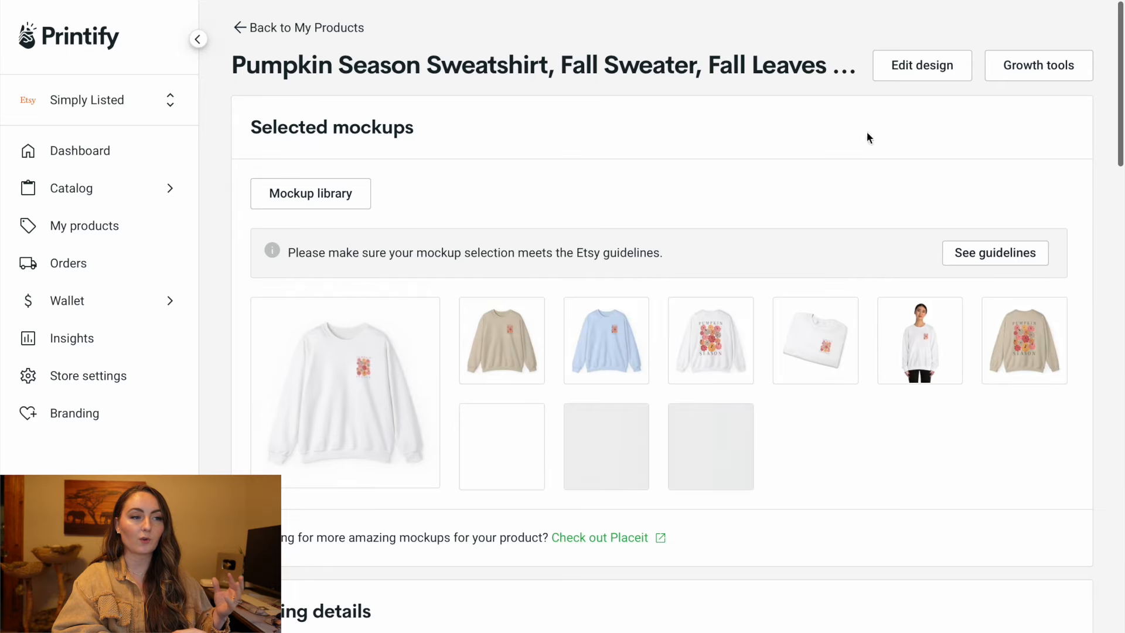
pyautogui.click(960, 67)
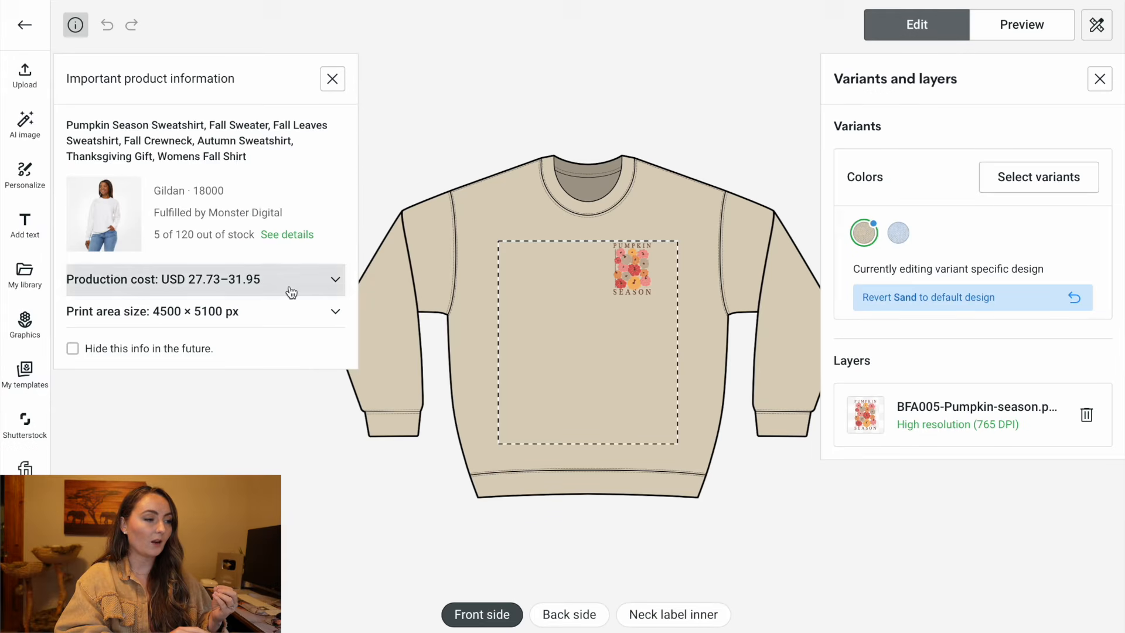
pyautogui.click(331, 317)
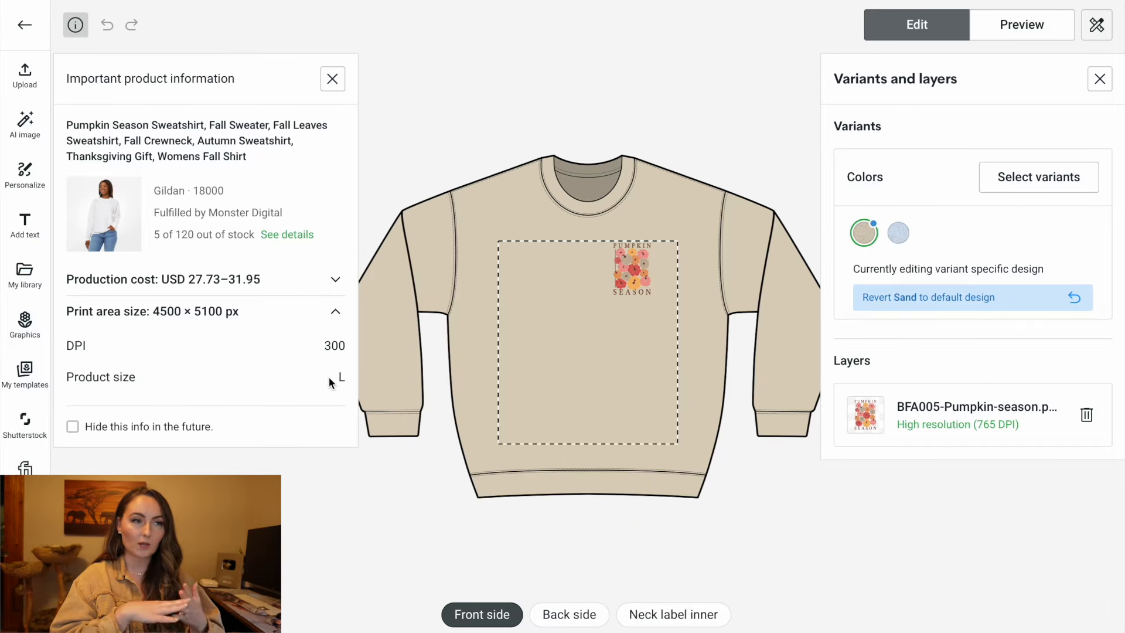
pyautogui.moveTo(983, 3)
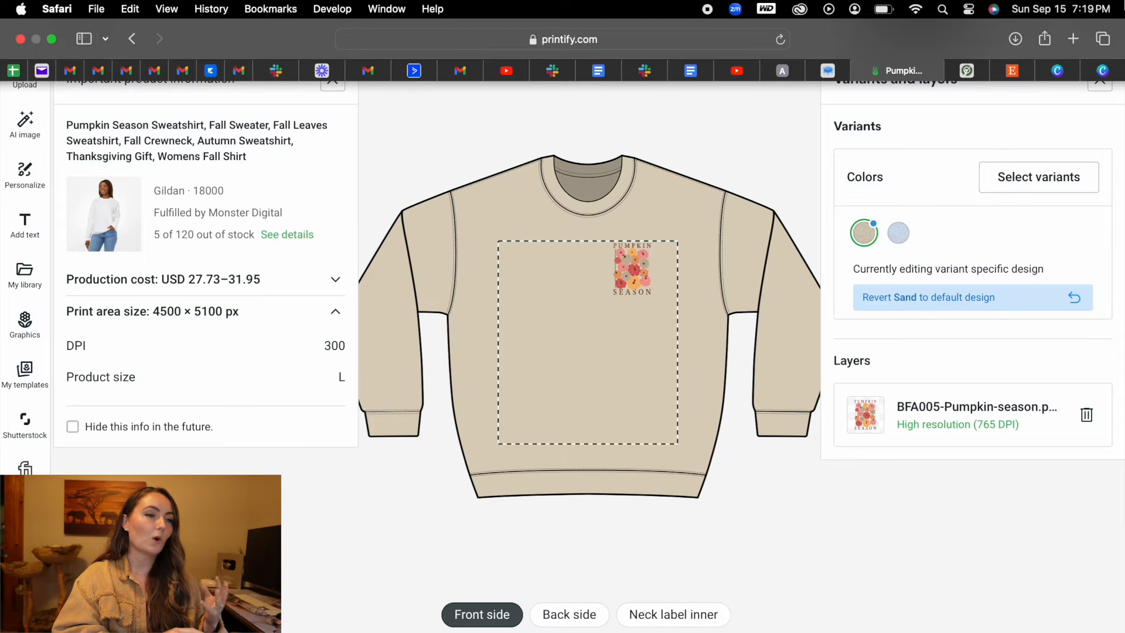
pyautogui.click(983, 75)
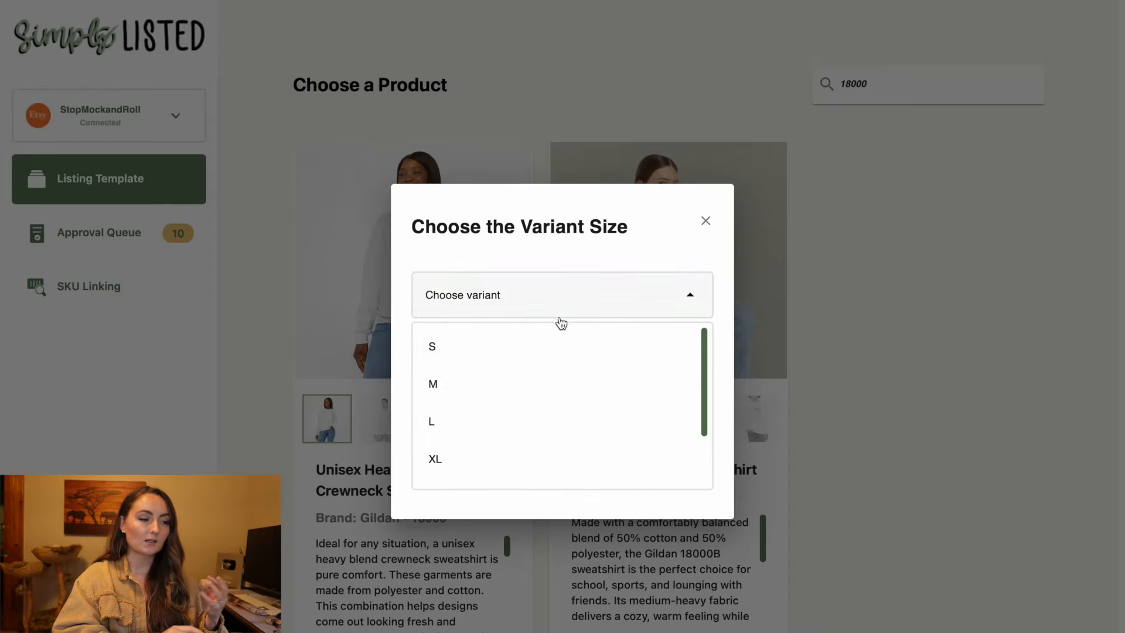
pyautogui.click(464, 430)
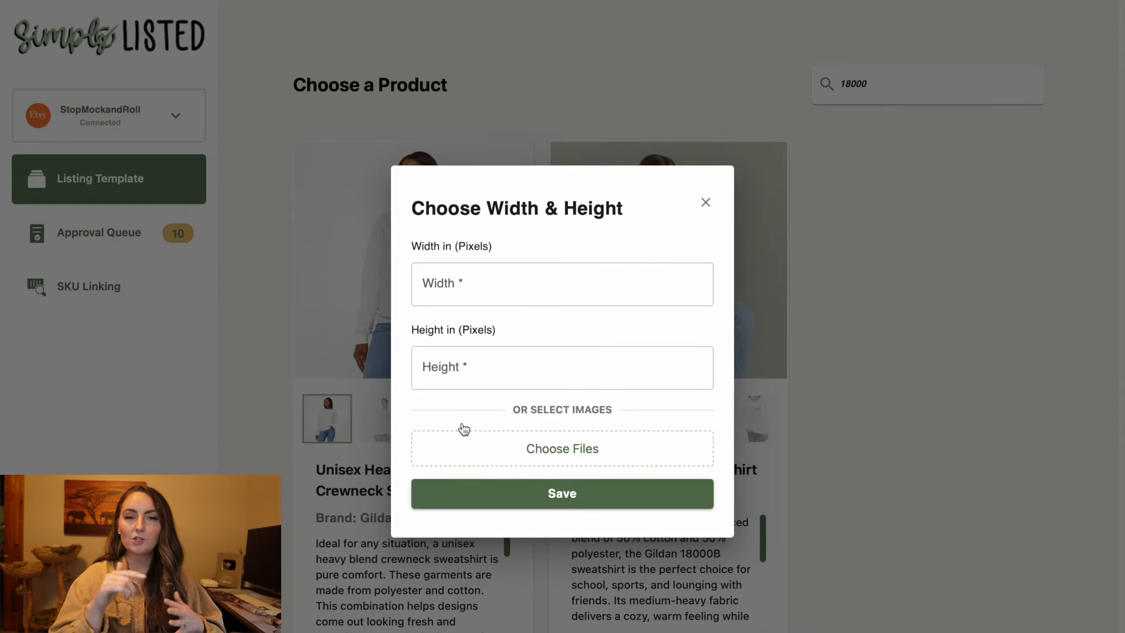
pyautogui.click(508, 278)
pyautogui.write('2700')
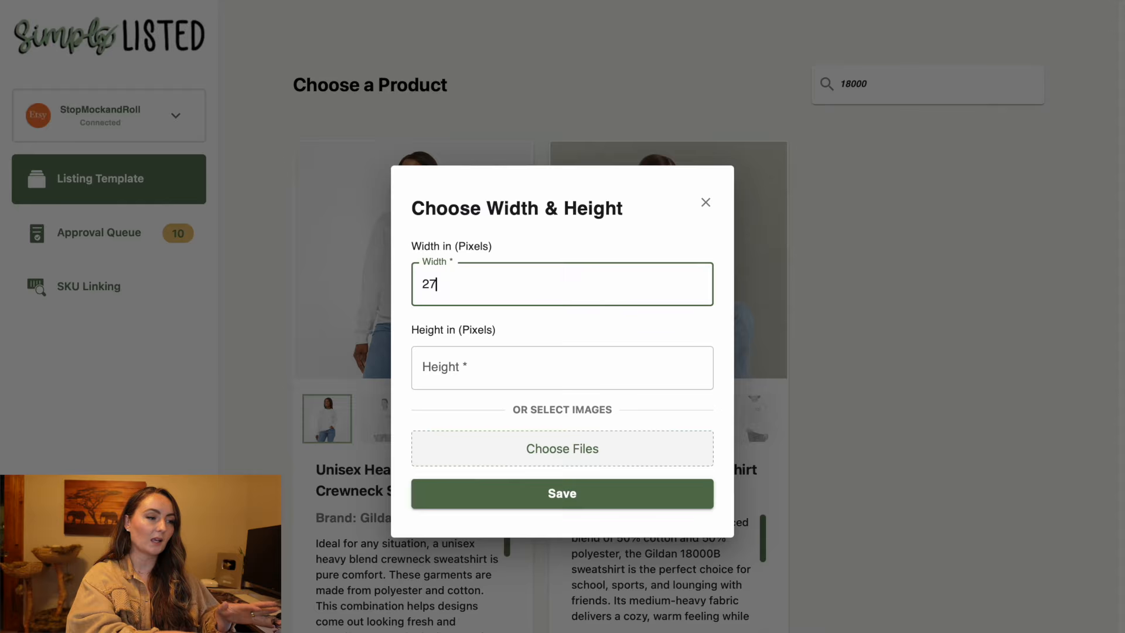
pyautogui.click(462, 375)
pyautogui.write('2700')
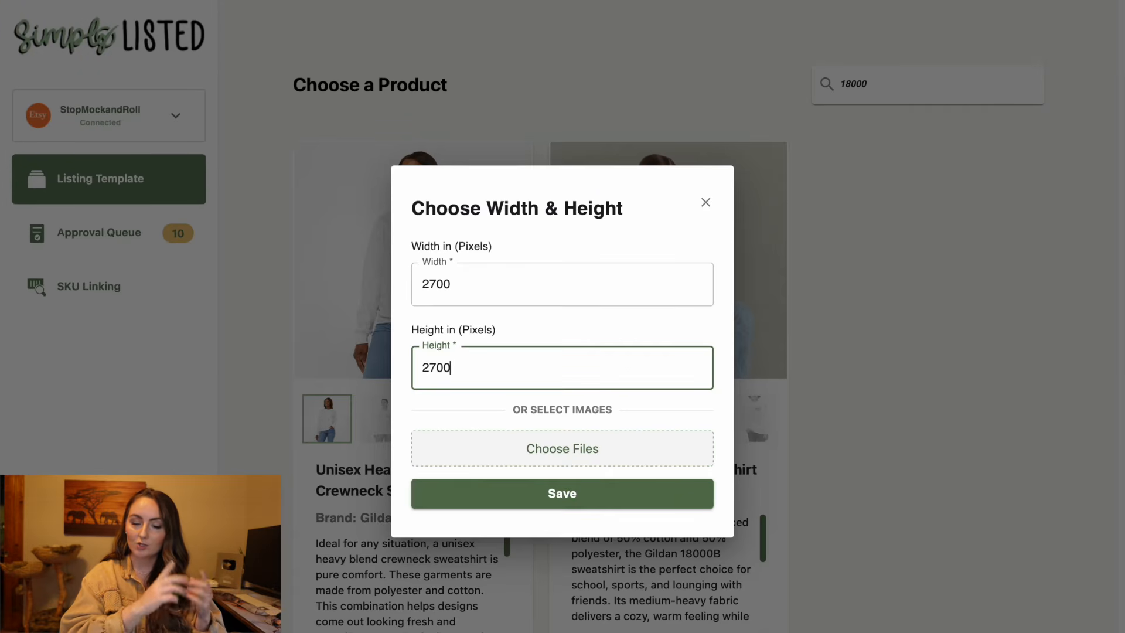
pyautogui.moveTo(450, 369); pyautogui.dragTo(402, 371)
pyautogui.press('BackSpace')
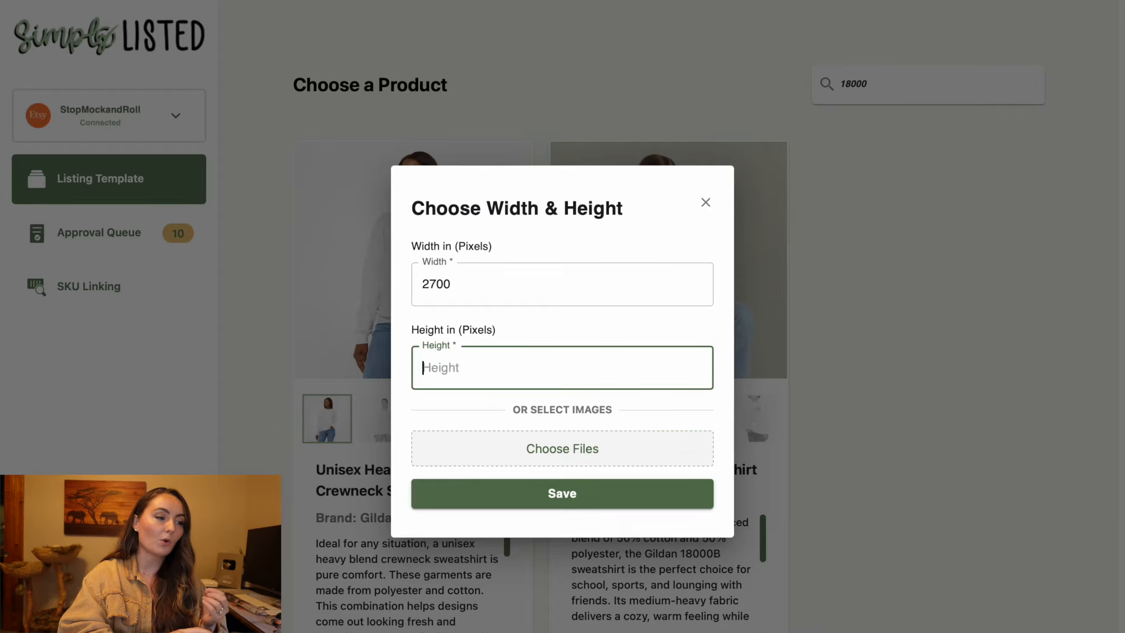
pyautogui.moveTo(473, 283); pyautogui.dragTo(375, 284)
pyautogui.press('BackSpace')
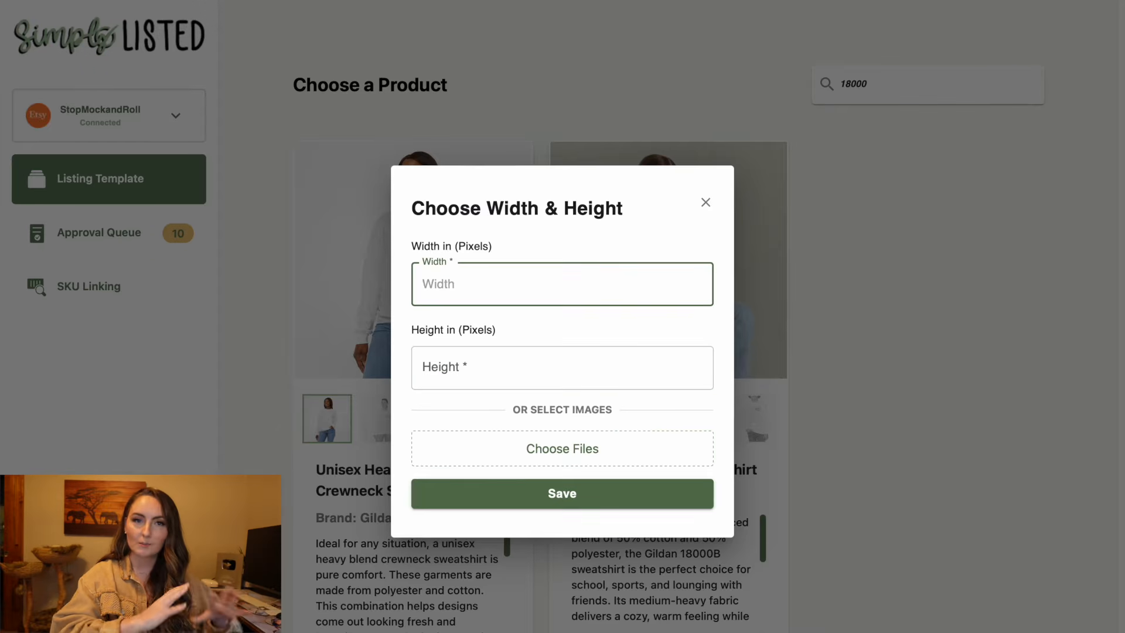
# Upload 1.jpg through 7.jpg from the Untitled design-17 folder as the template images and save the choice.
pyautogui.click(564, 451)
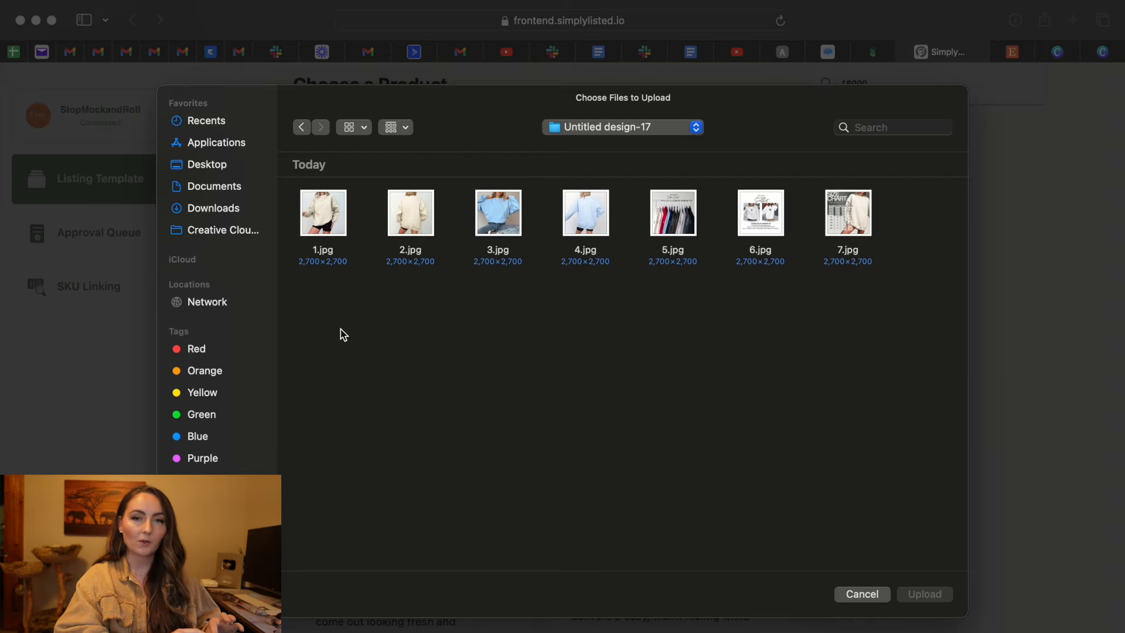
pyautogui.moveTo(322, 301); pyautogui.dragTo(864, 204)
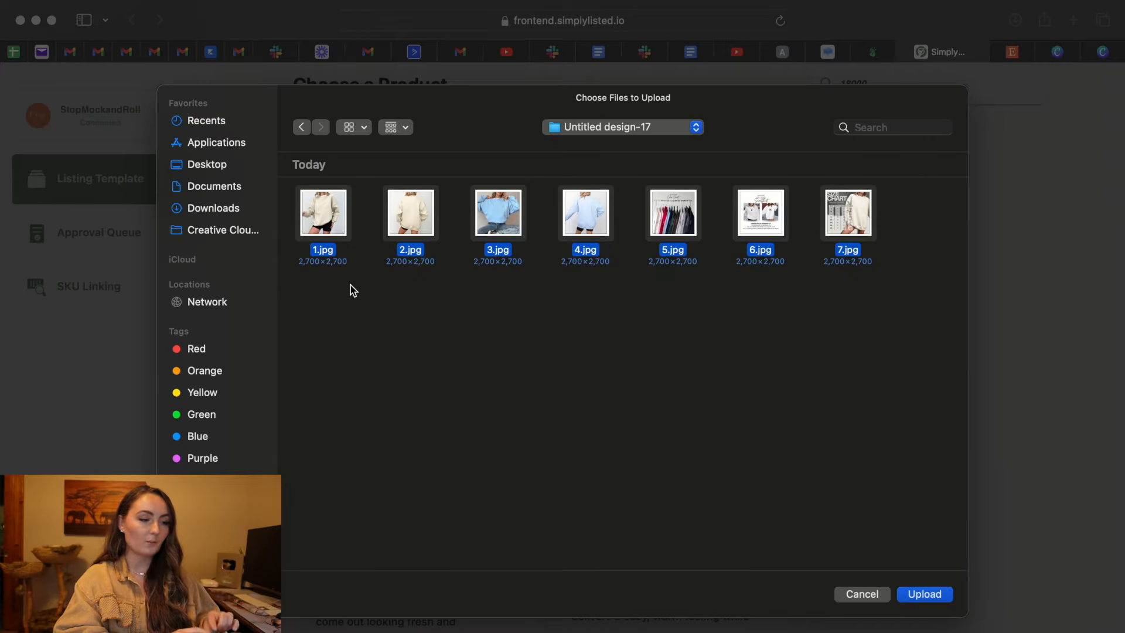
pyautogui.click(937, 595)
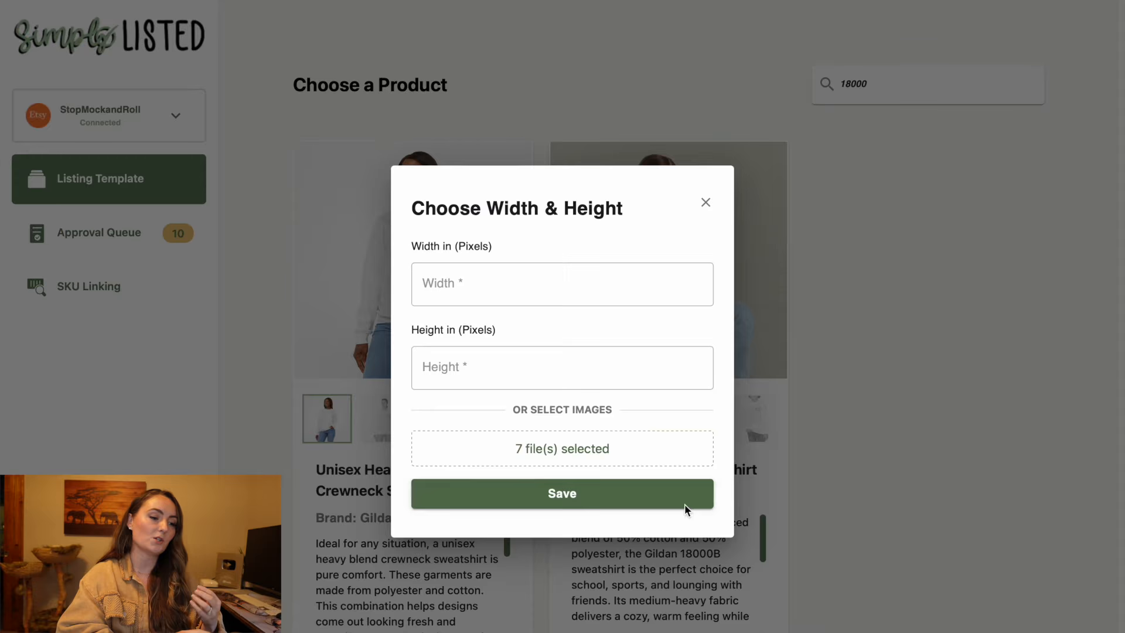
pyautogui.click(659, 492)
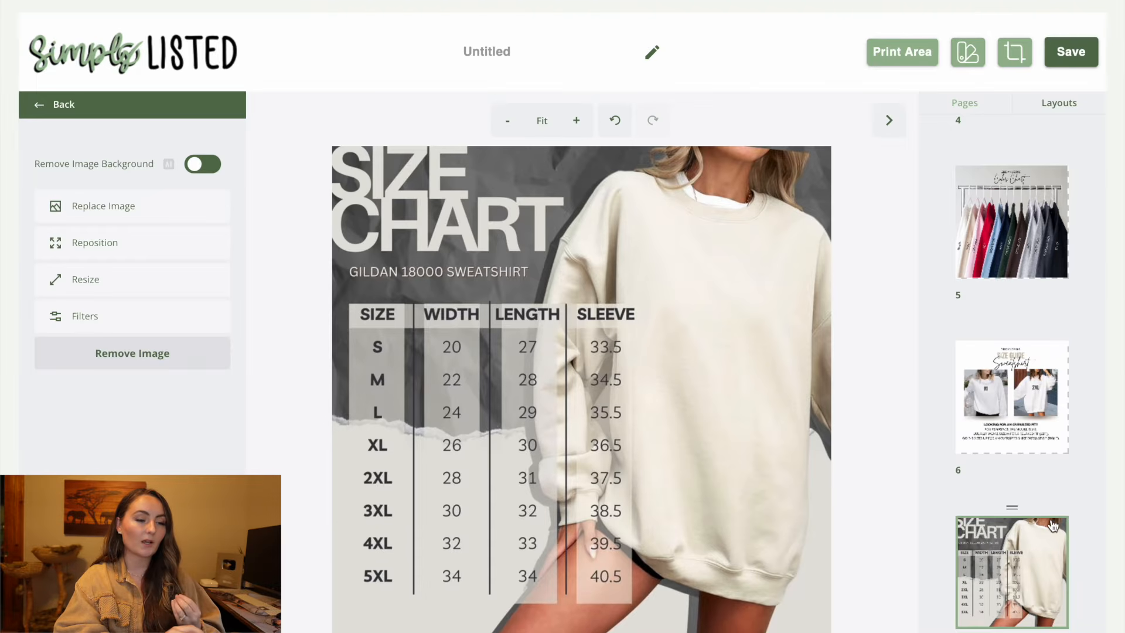
# Add the Front print area to page 1's beige sweatshirt photo, apply it and set its transparency to 91%.
pyautogui.moveTo(1053, 390)
pyautogui.scroll(10, 1053, 390)
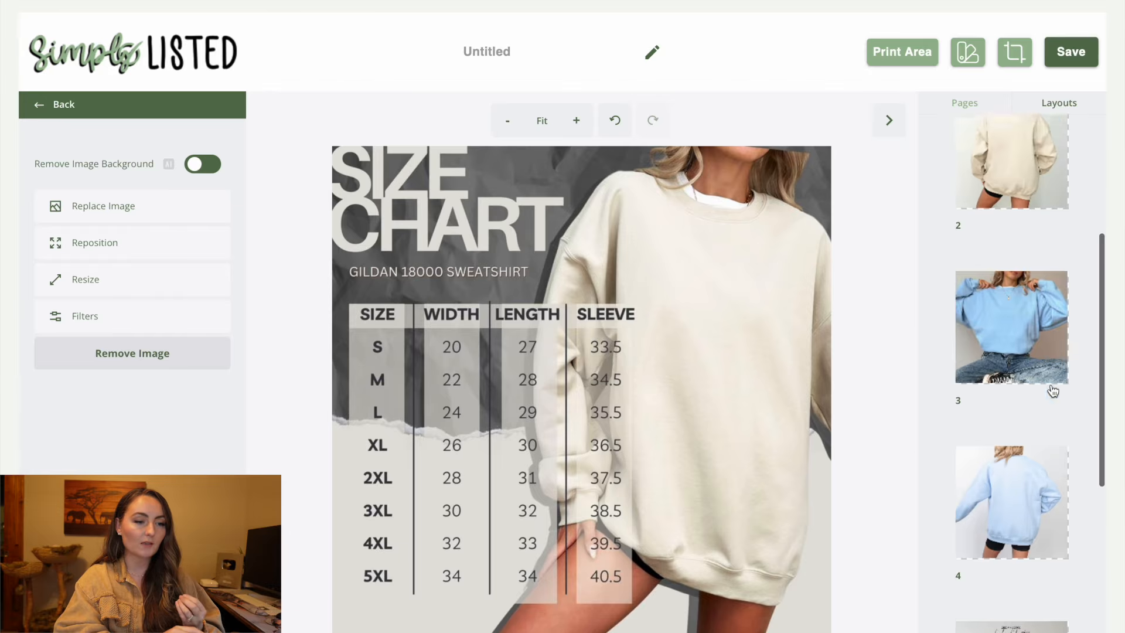
pyautogui.scroll(3, 1053, 390)
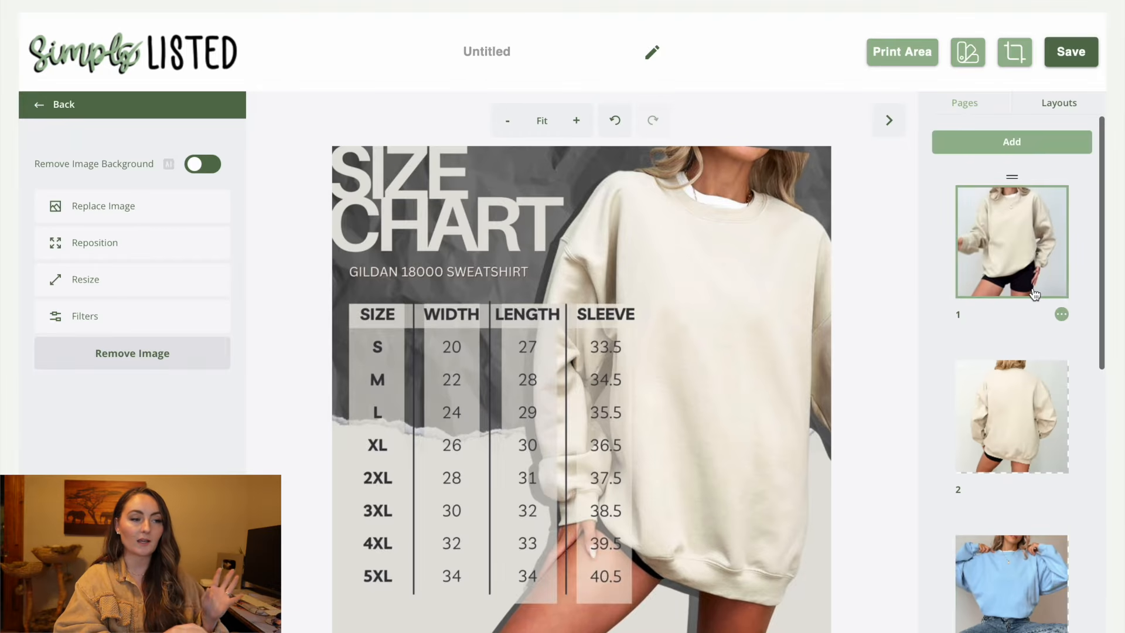
pyautogui.click(1034, 292)
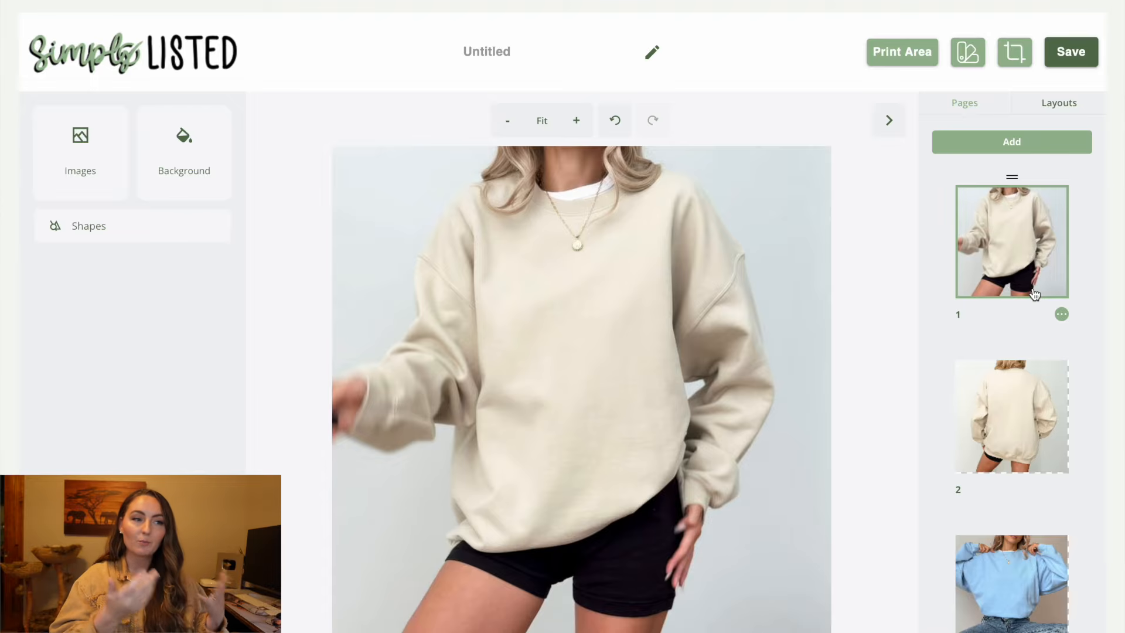
pyautogui.click(909, 59)
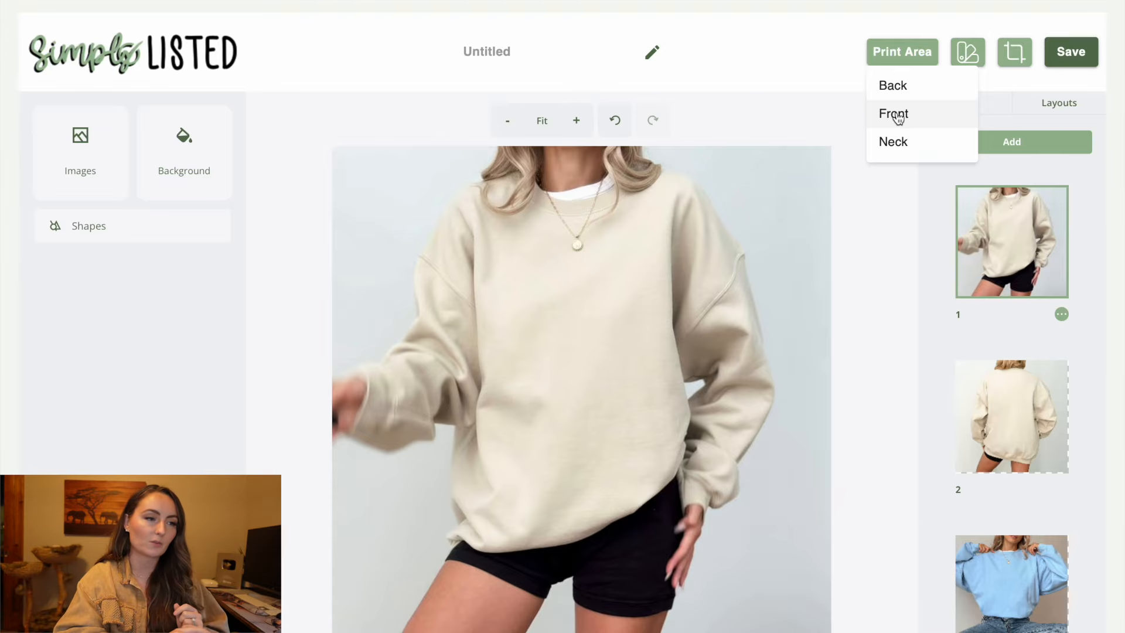
pyautogui.click(897, 114)
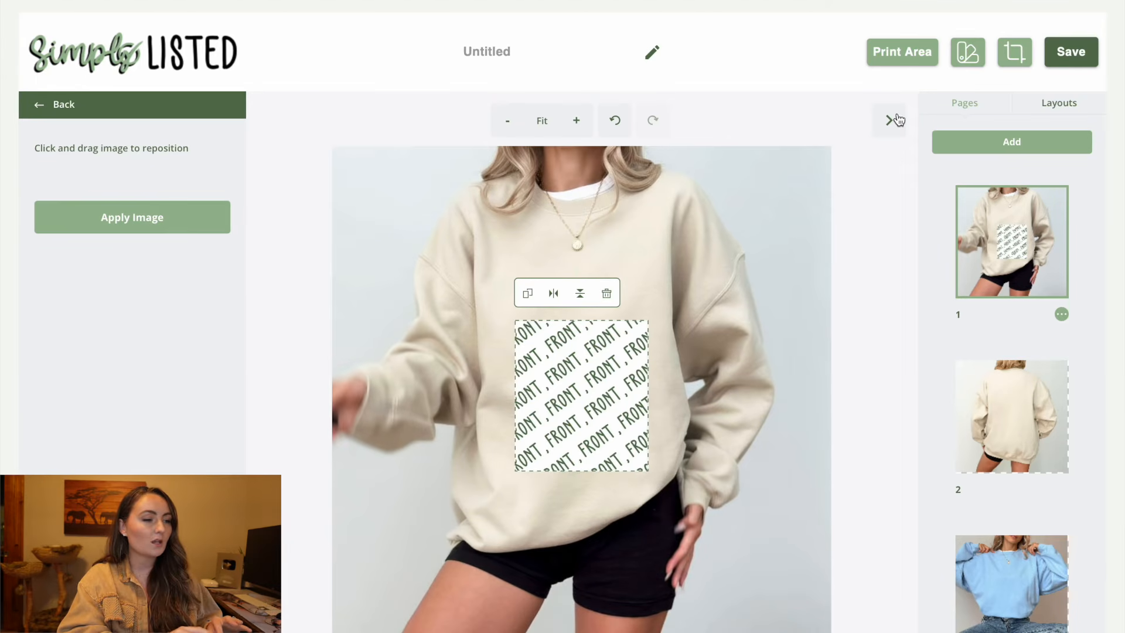
pyautogui.click(178, 221)
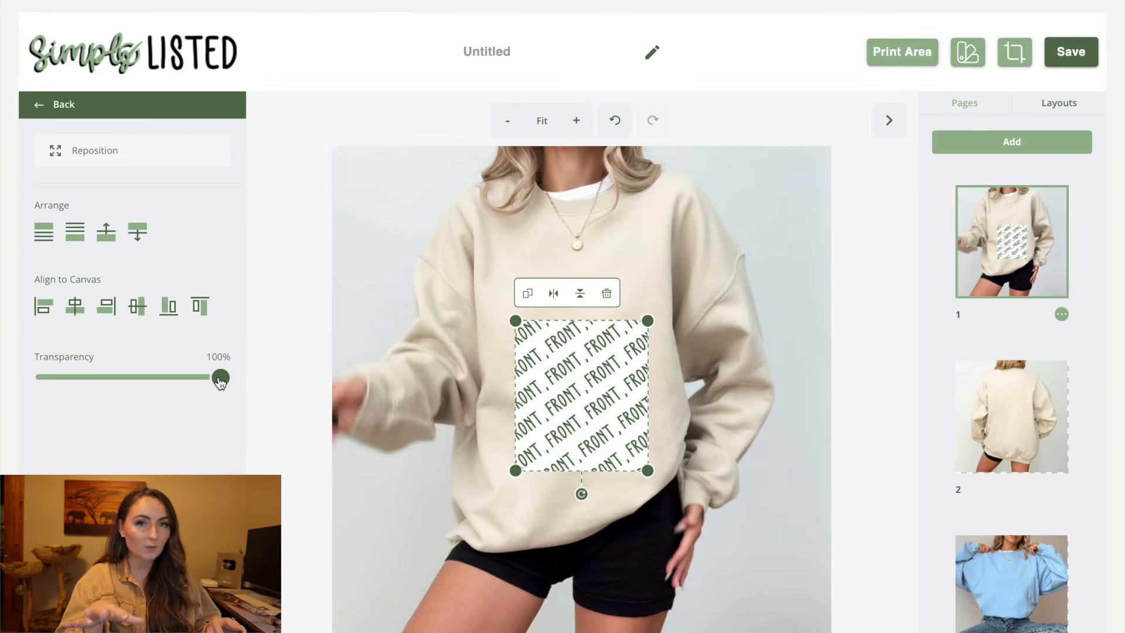
pyautogui.moveTo(220, 380); pyautogui.dragTo(205, 382)
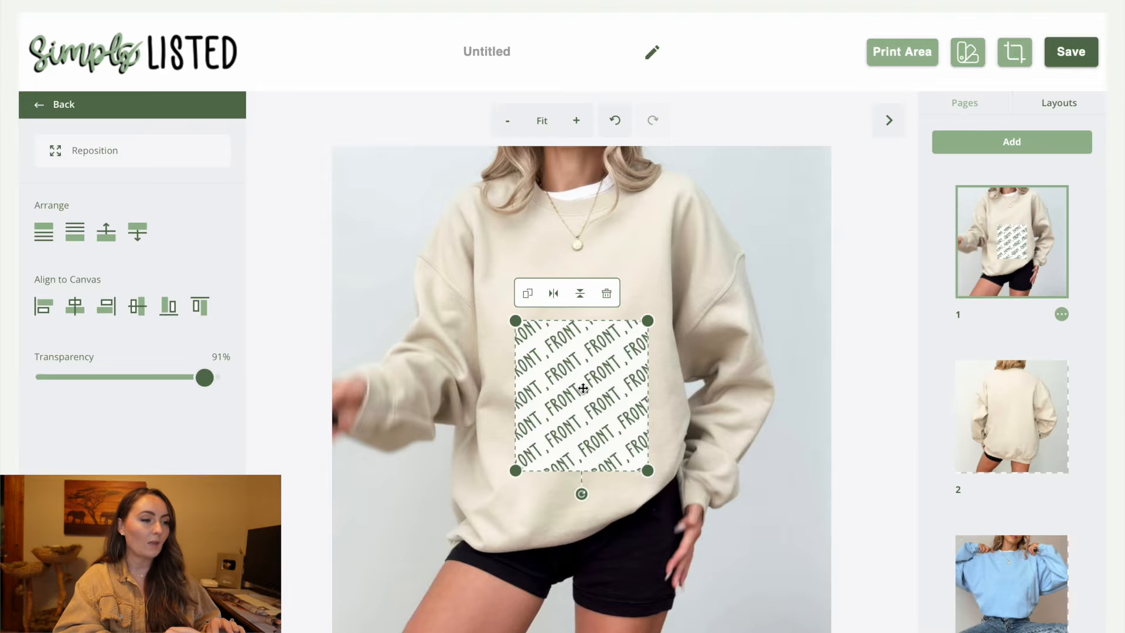
# Move the front print area up to the chest and enlarge it to cover most of the torso's width.
pyautogui.moveTo(583, 388); pyautogui.dragTo(559, 291)
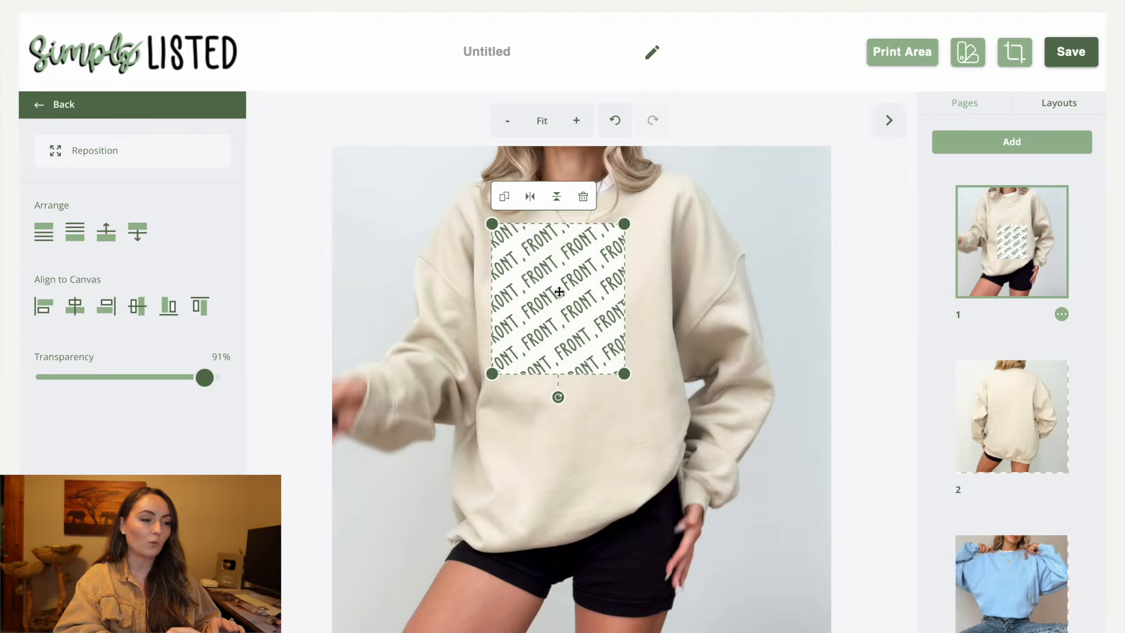
pyautogui.moveTo(624, 373); pyautogui.dragTo(681, 438)
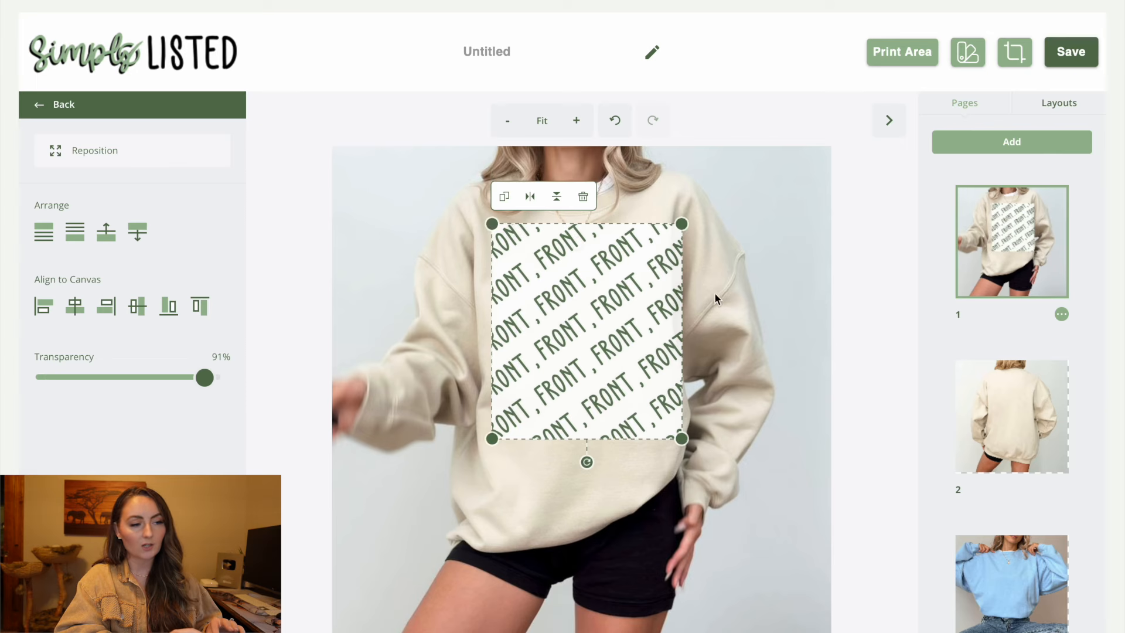
pyautogui.moveTo(609, 318); pyautogui.dragTo(594, 322)
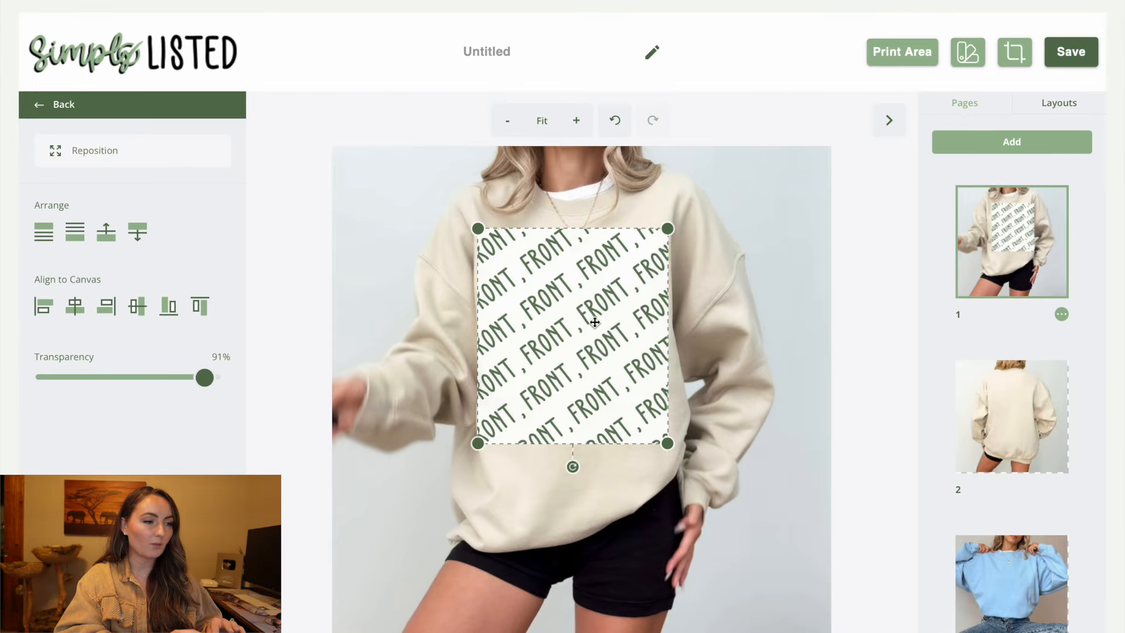
# Check the print area placement on the sweatshirt in Printify and shift the front print area on page 1 slightly lower below the collar.
pyautogui.moveTo(994, 5)
pyautogui.click(886, 71)
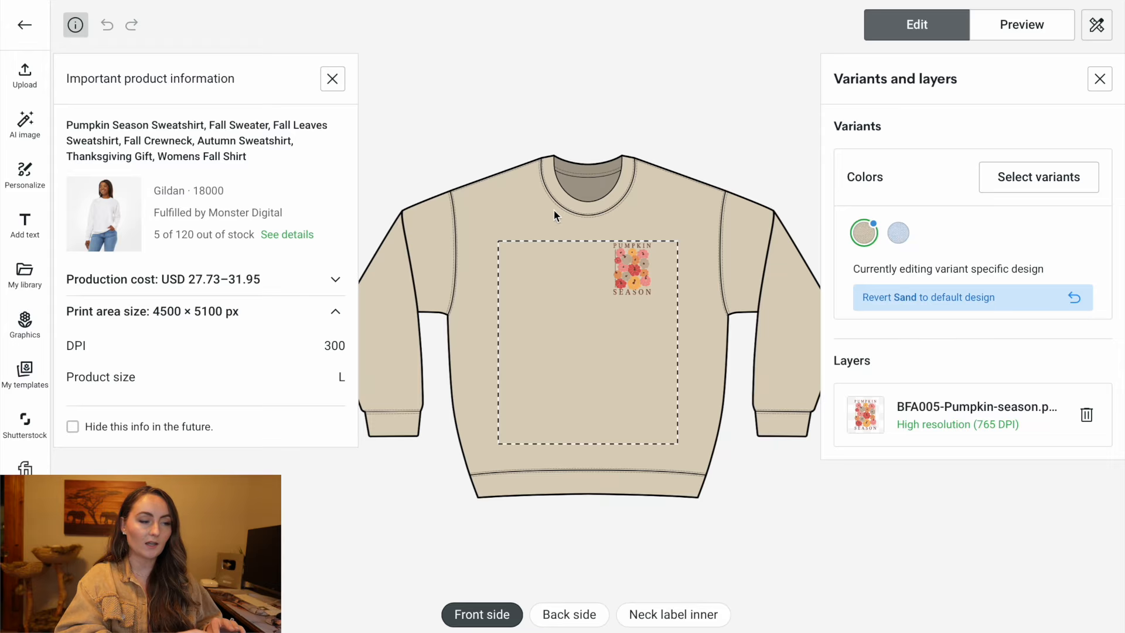
pyautogui.moveTo(968, 3)
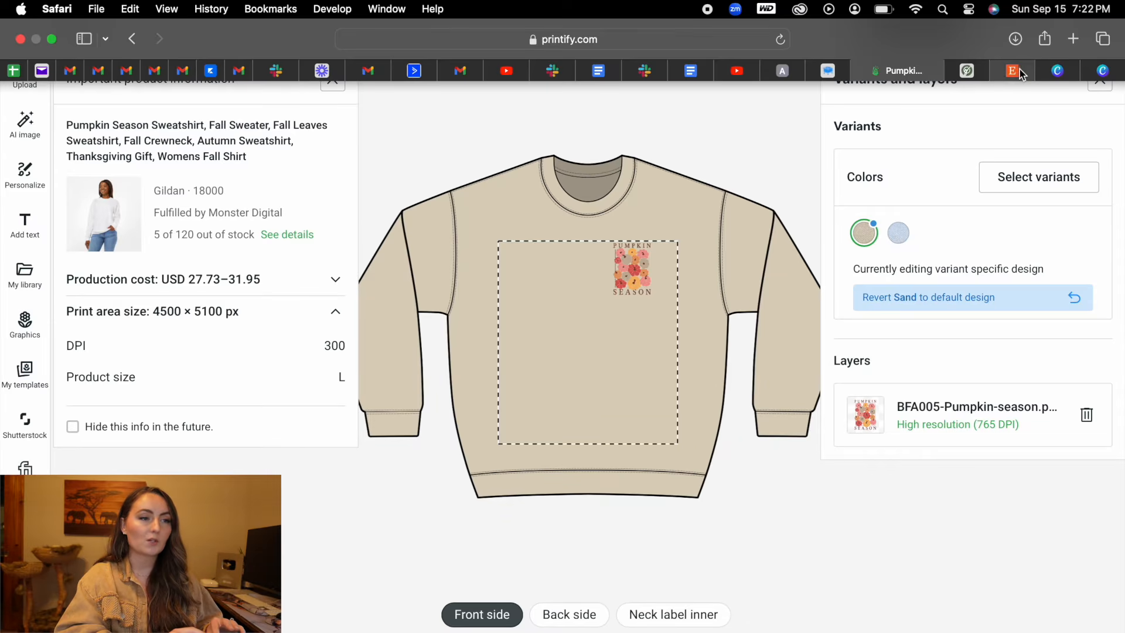
pyautogui.click(976, 74)
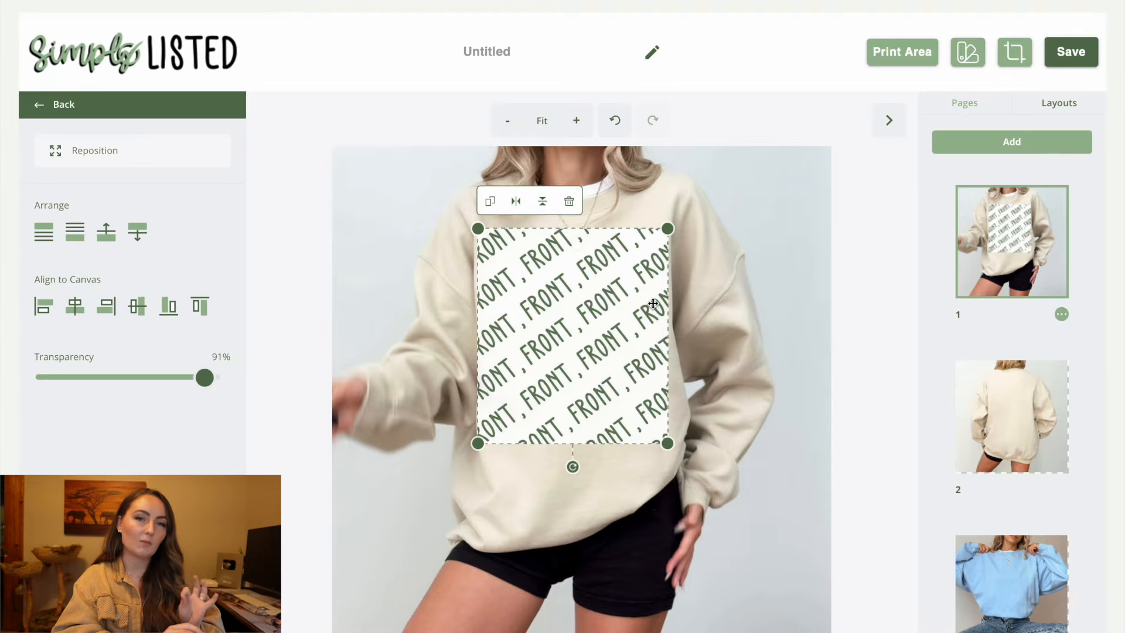
pyautogui.moveTo(653, 303); pyautogui.dragTo(634, 310)
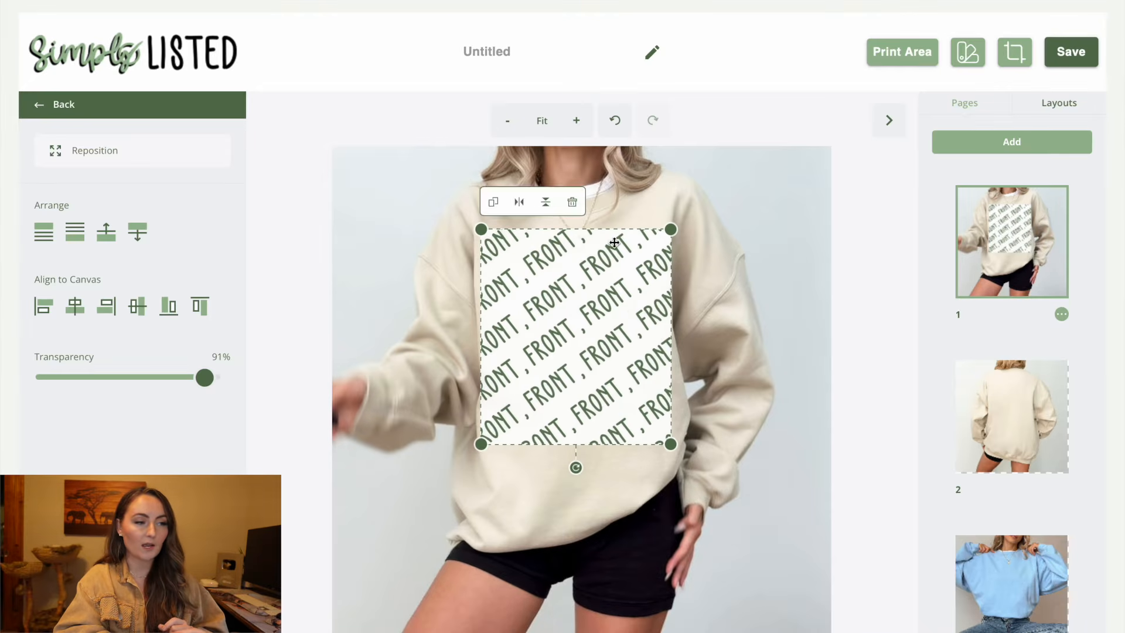
pyautogui.moveTo(614, 246)
pyautogui.mouseDown()
pyautogui.moveTo(612, 277)
pyautogui.moveTo(613, 248)
pyautogui.mouseUp()
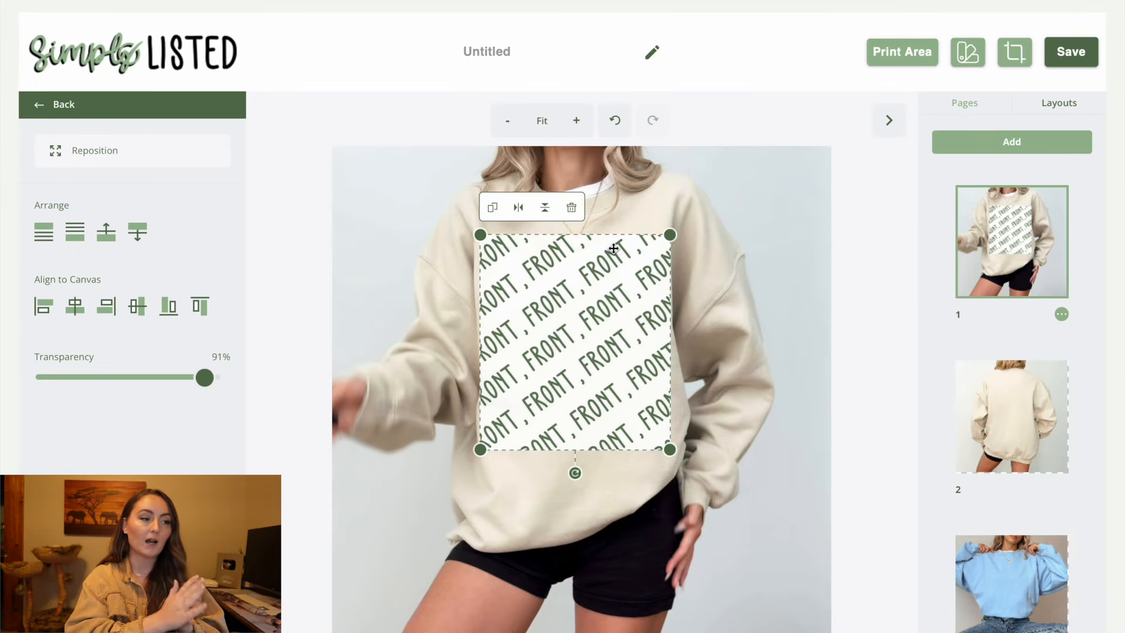
pyautogui.click(759, 284)
# Add the Back print area to page 2's beige sweatshirt photo, apply it and set its transparency to 91%.
pyautogui.click(1011, 416)
pyautogui.click(918, 65)
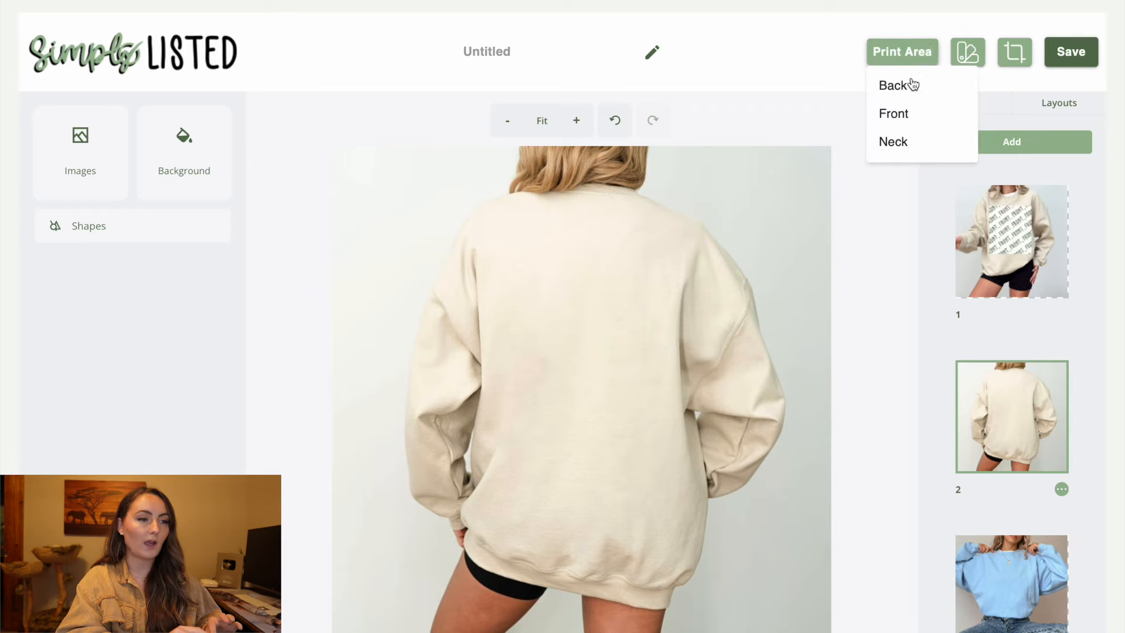
pyautogui.click(902, 88)
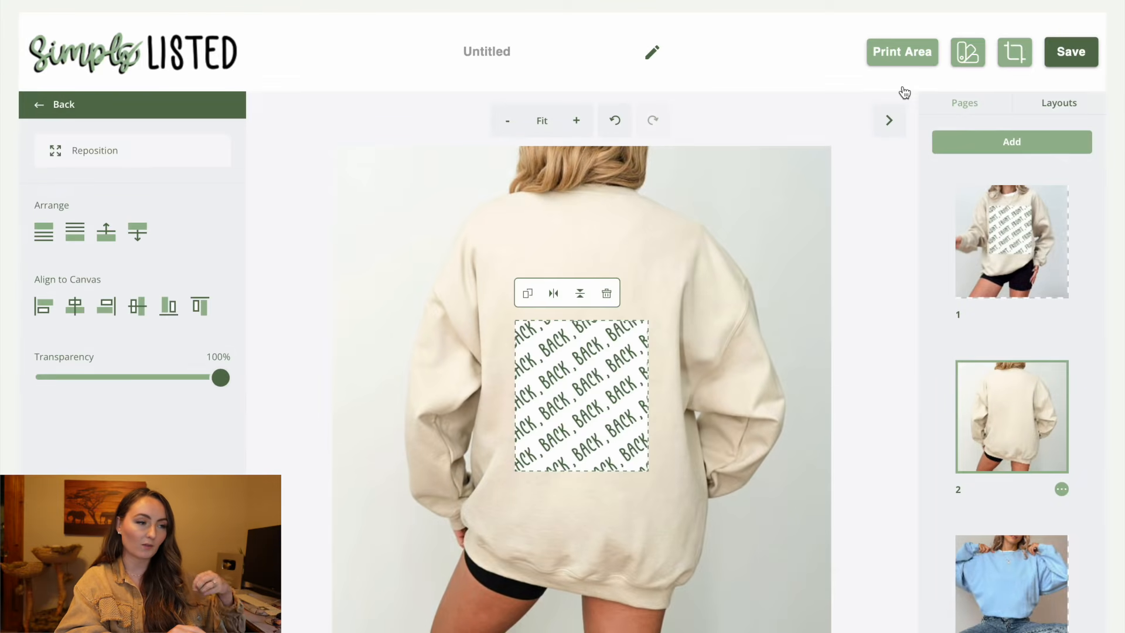
pyautogui.click(199, 226)
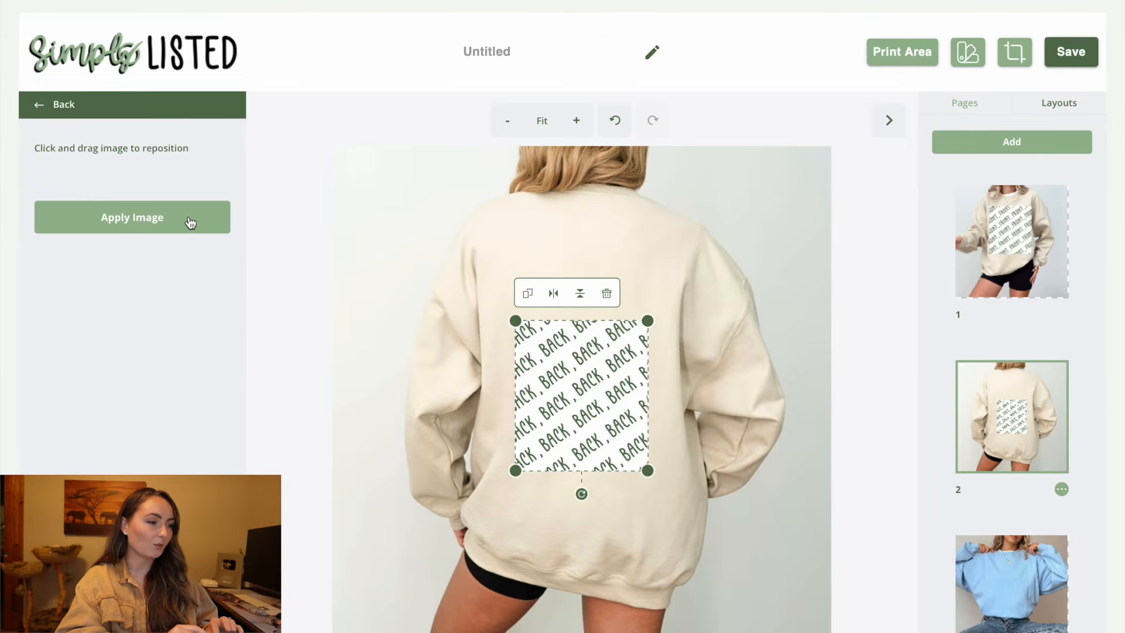
pyautogui.moveTo(224, 385); pyautogui.dragTo(208, 385)
# Move the back print area to the upper back, enlarge it to nearly the torso's width and center it.
pyautogui.moveTo(580, 372); pyautogui.dragTo(562, 276)
pyautogui.moveTo(629, 373); pyautogui.dragTo(692, 439)
pyautogui.moveTo(639, 361); pyautogui.dragTo(632, 365)
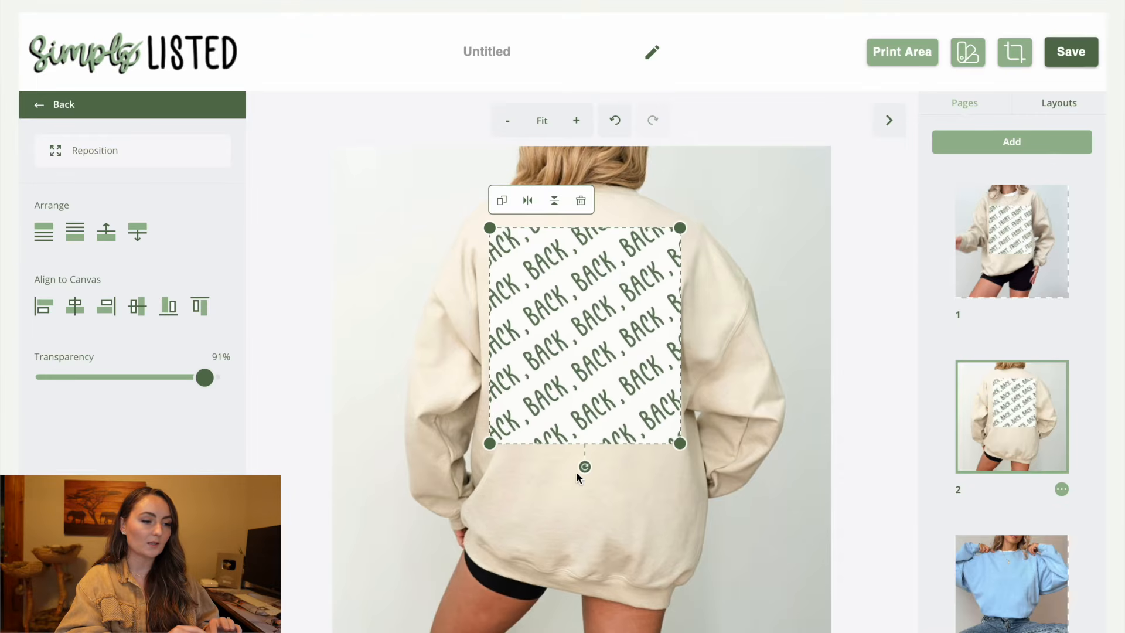
# Slightly enlarge the back print area on page 2 and nudge it to stay centered on the upper back.
pyautogui.moveTo(582, 468); pyautogui.dragTo(580, 470)
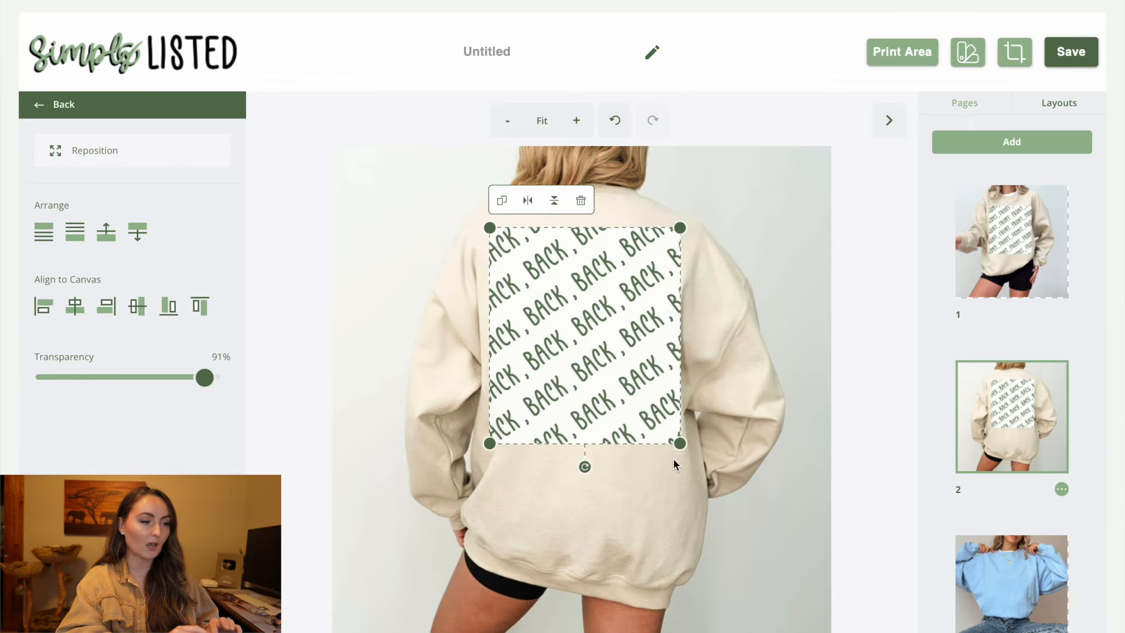
pyautogui.moveTo(680, 444); pyautogui.dragTo(687, 450)
pyautogui.moveTo(642, 397); pyautogui.dragTo(637, 393)
# Add the Front print area to page 3's blue sweatshirt photo, apply it and set its transparency to 91%.
pyautogui.scroll(-2, 1020, 571)
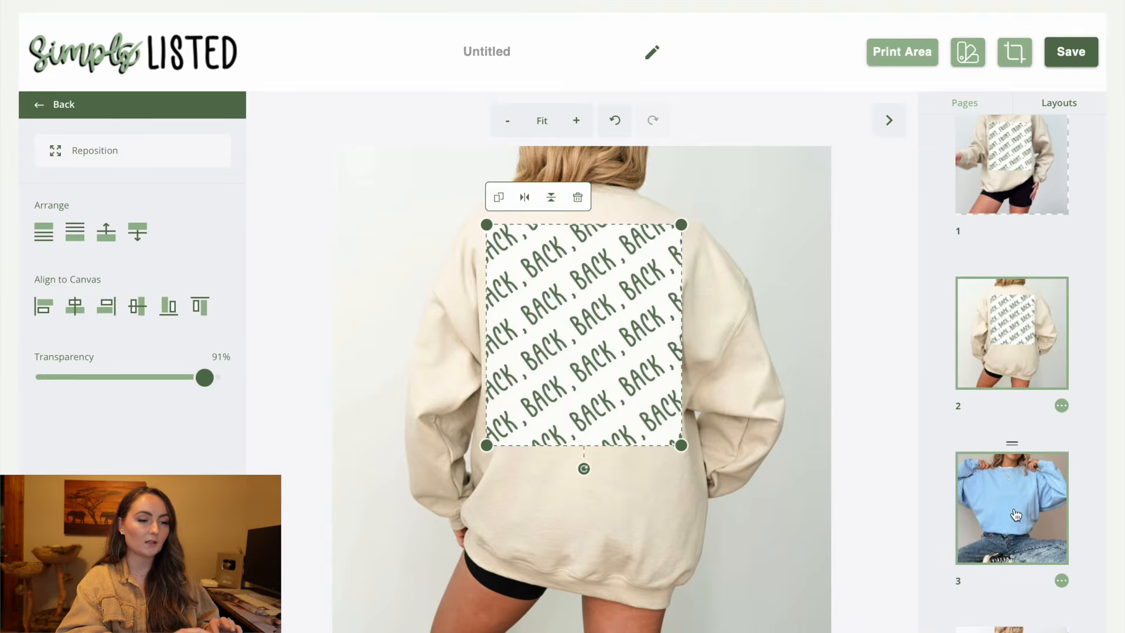
pyautogui.click(1016, 515)
pyautogui.click(900, 51)
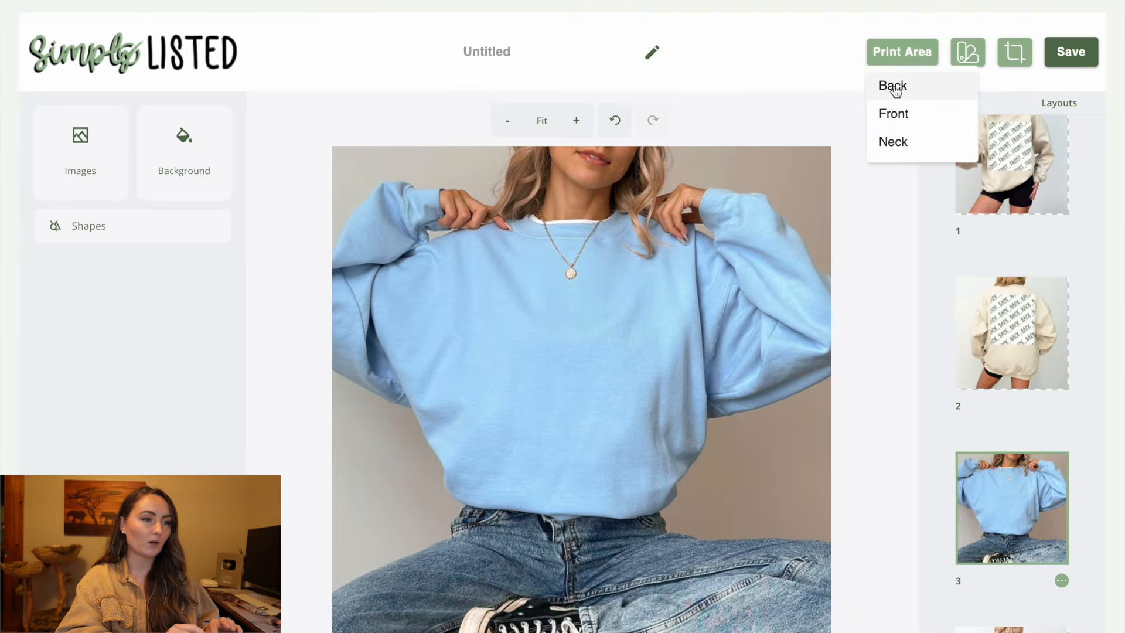
pyautogui.click(895, 114)
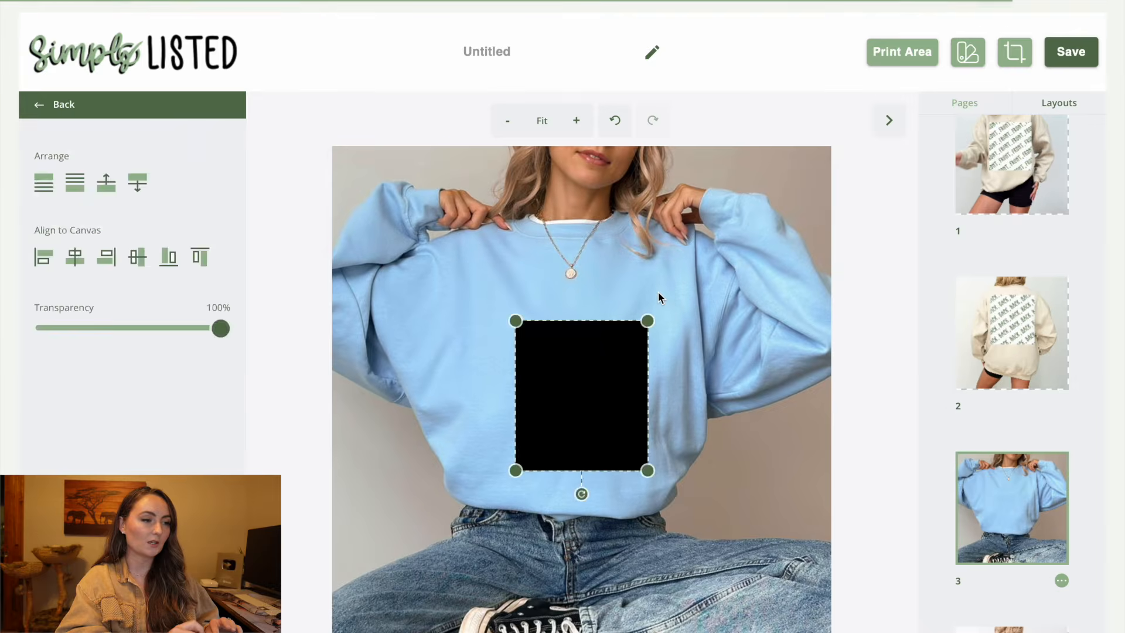
pyautogui.click(201, 219)
pyautogui.moveTo(221, 380); pyautogui.dragTo(208, 381)
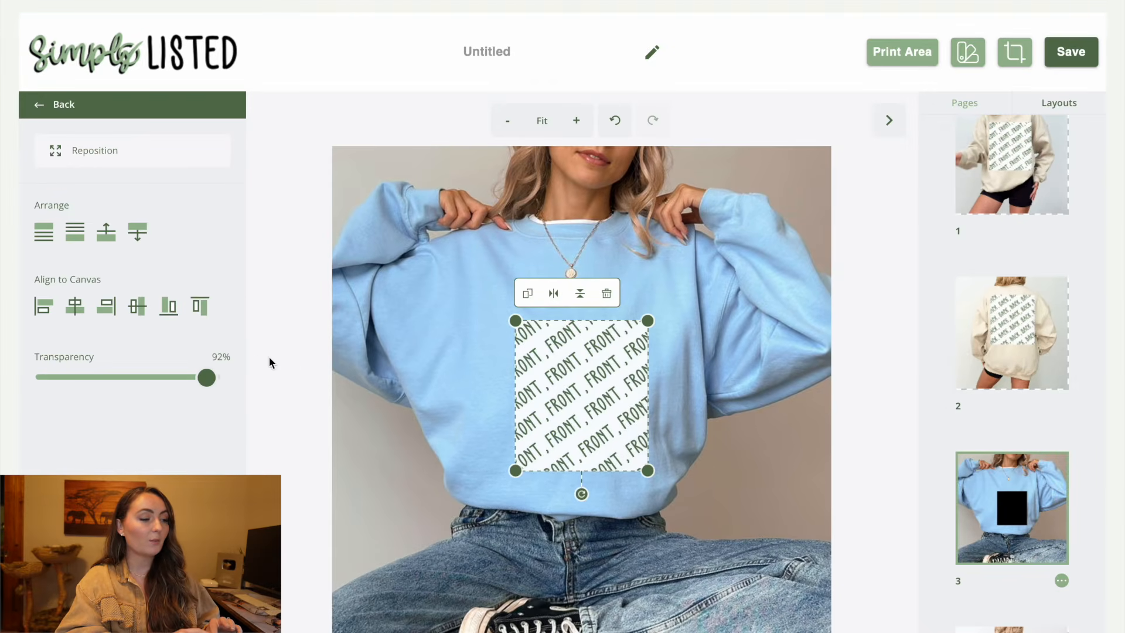
pyautogui.moveTo(205, 383); pyautogui.dragTo(203, 384)
# Move page 3's front print area up below the collar and enlarge it to cover most of the torso's width.
pyautogui.moveTo(547, 381); pyautogui.dragTo(506, 320)
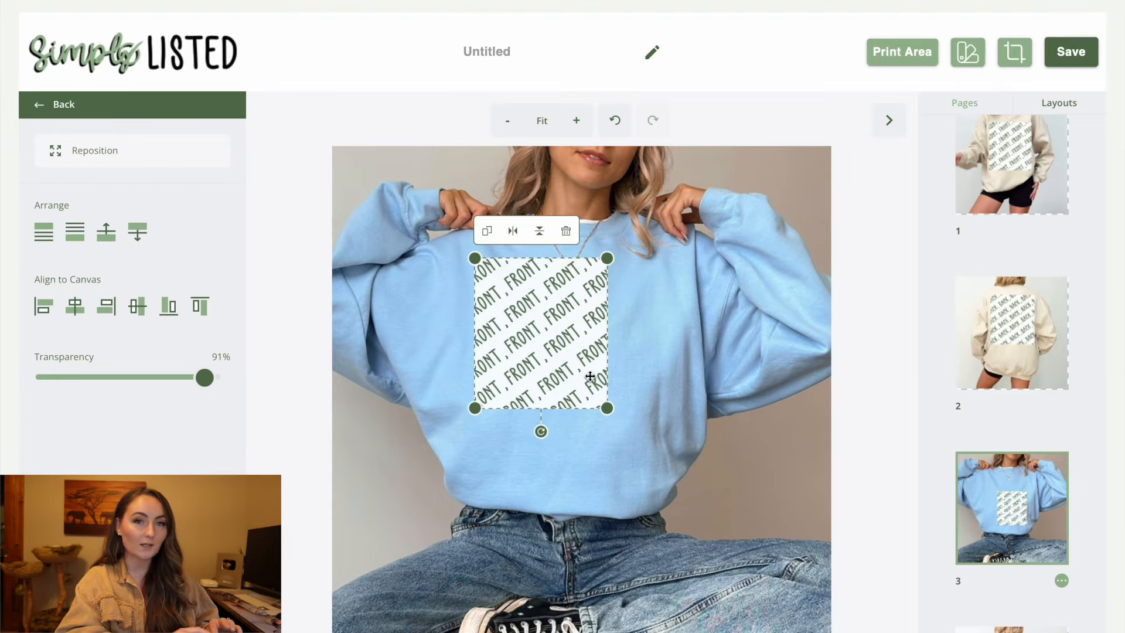
pyautogui.moveTo(608, 409); pyautogui.dragTo(664, 472)
pyautogui.moveTo(606, 385); pyautogui.dragTo(604, 386)
# Add the Back print area to page 4's light blue sweatshirt photo, apply it and set its transparency to 90%.
pyautogui.scroll(-3, 948, 426)
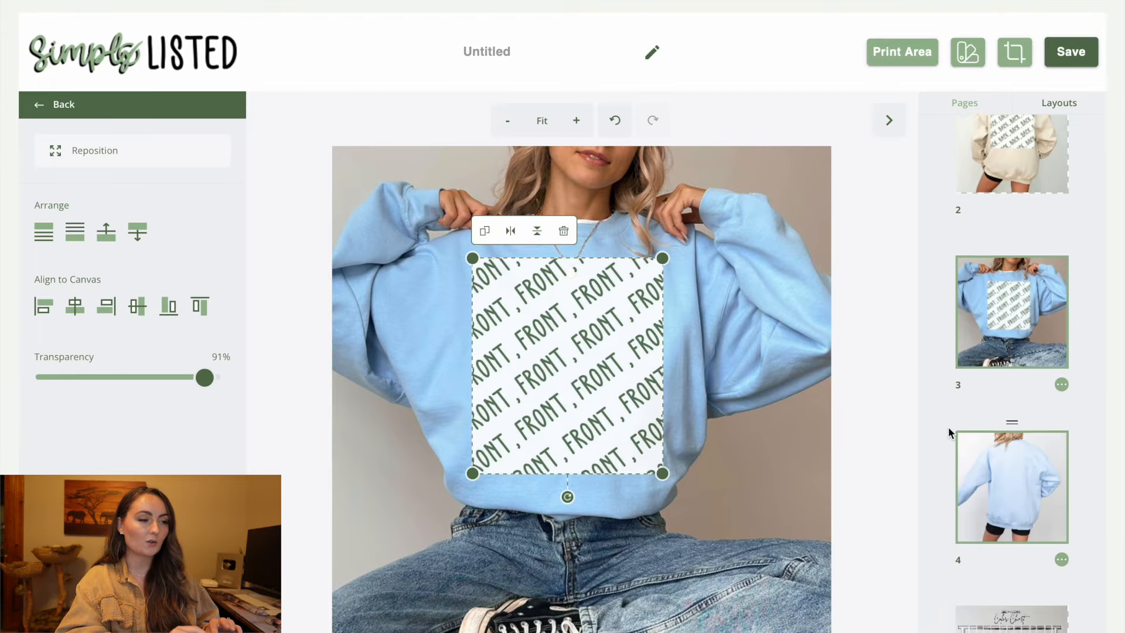
pyautogui.click(1006, 463)
pyautogui.click(899, 52)
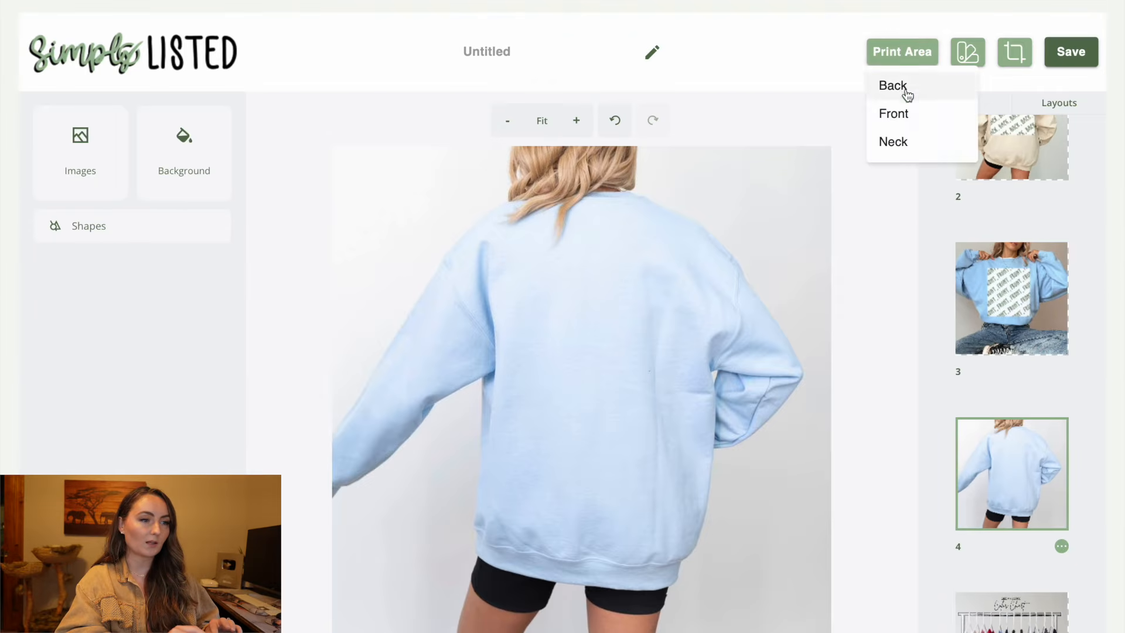
pyautogui.click(907, 94)
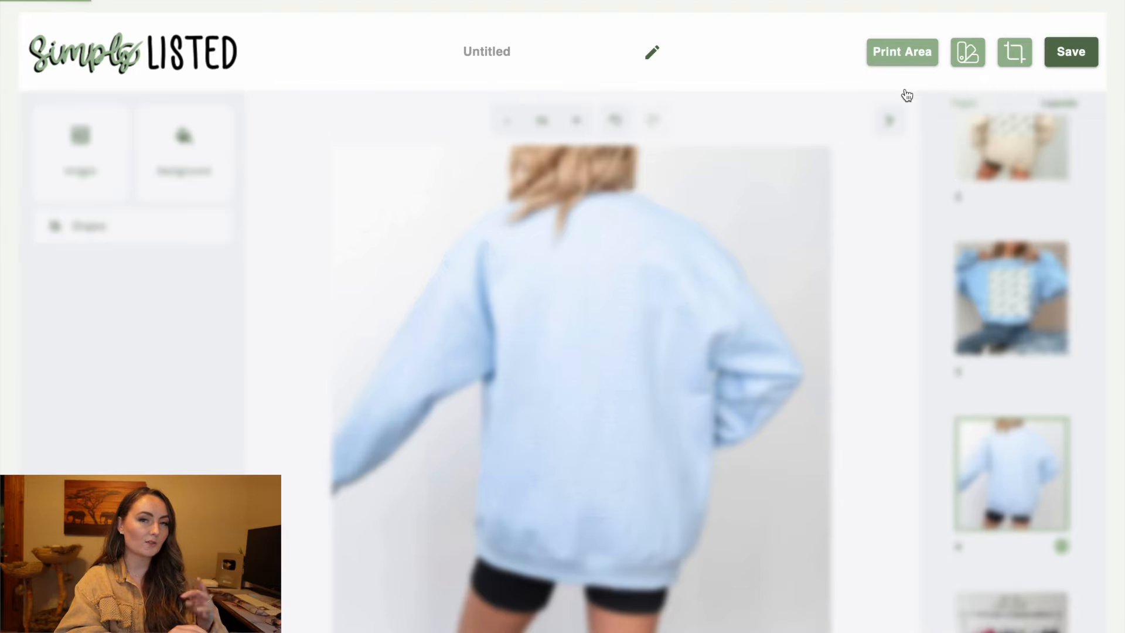
pyautogui.click(149, 220)
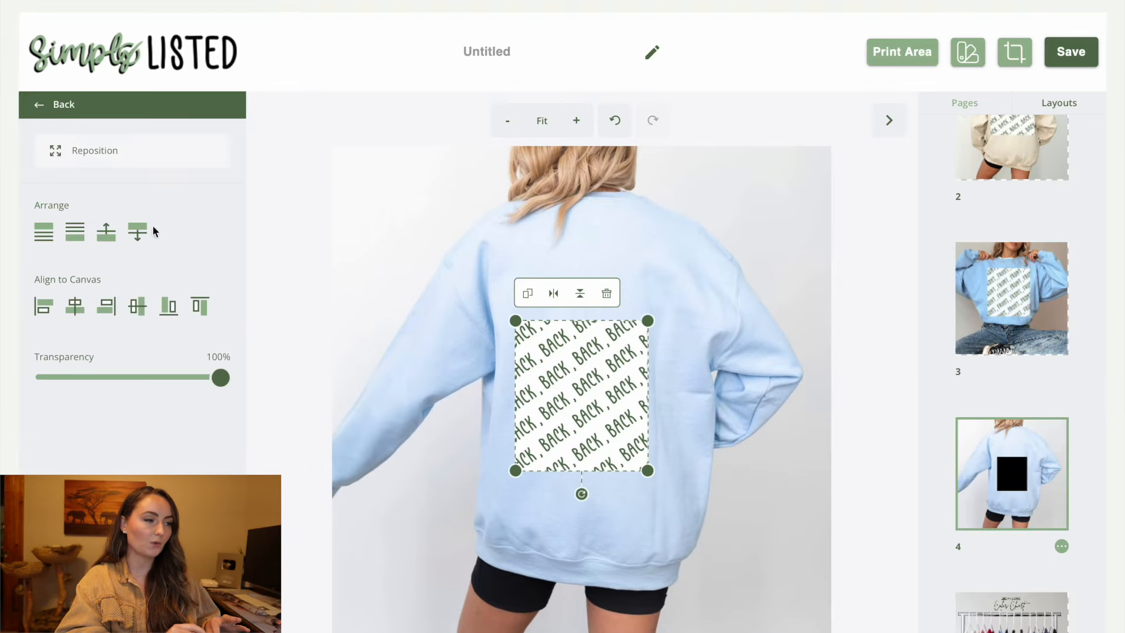
pyautogui.moveTo(222, 378); pyautogui.dragTo(203, 379)
# Move page 4's back print area to the upper back, enlarge it to nearly the torso's width and fine-tune its fit.
pyautogui.moveTo(574, 378); pyautogui.dragTo(566, 288)
pyautogui.moveTo(640, 380)
pyautogui.mouseDown()
pyautogui.moveTo(685, 447)
pyautogui.moveTo(709, 459)
pyautogui.moveTo(631, 365)
pyautogui.mouseUp()
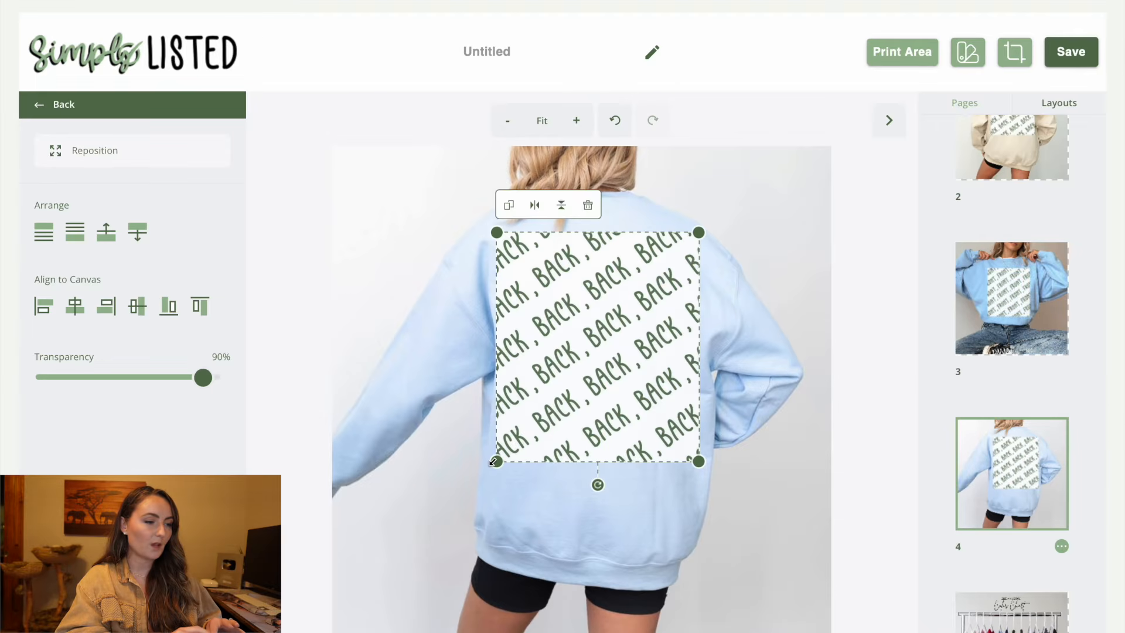
pyautogui.moveTo(493, 461); pyautogui.dragTo(498, 456)
pyautogui.moveTo(636, 351); pyautogui.dragTo(635, 349)
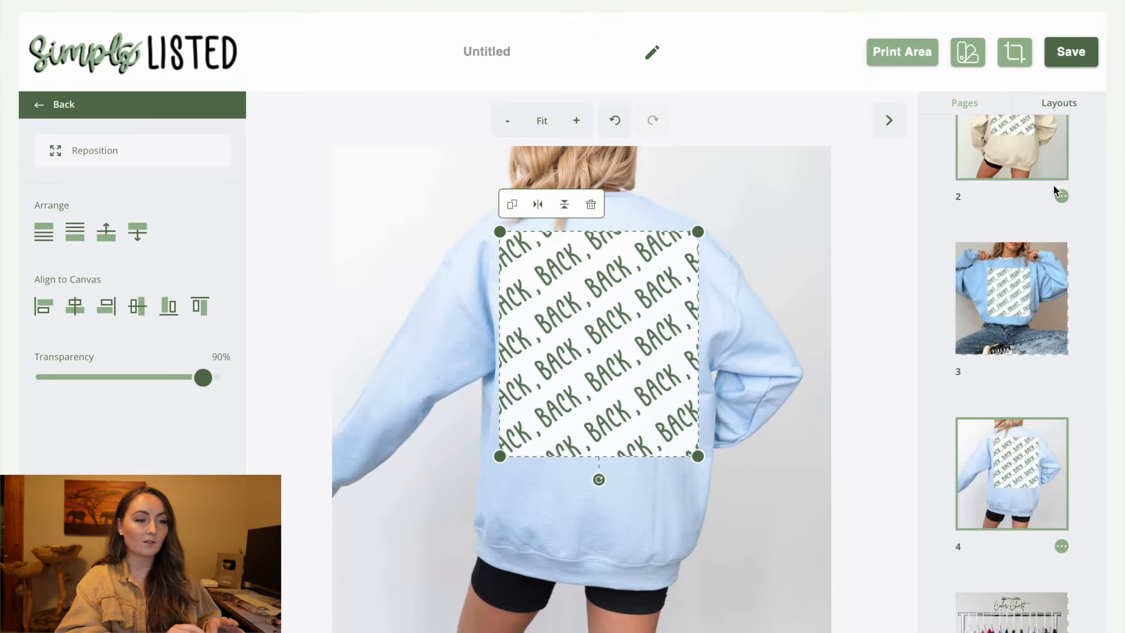
# Return to page 1 of the template, then switch to the Canva design and open its page 1 sweatshirt photo in Magic Grab.
pyautogui.scroll(5, 1053, 184)
pyautogui.click(1053, 187)
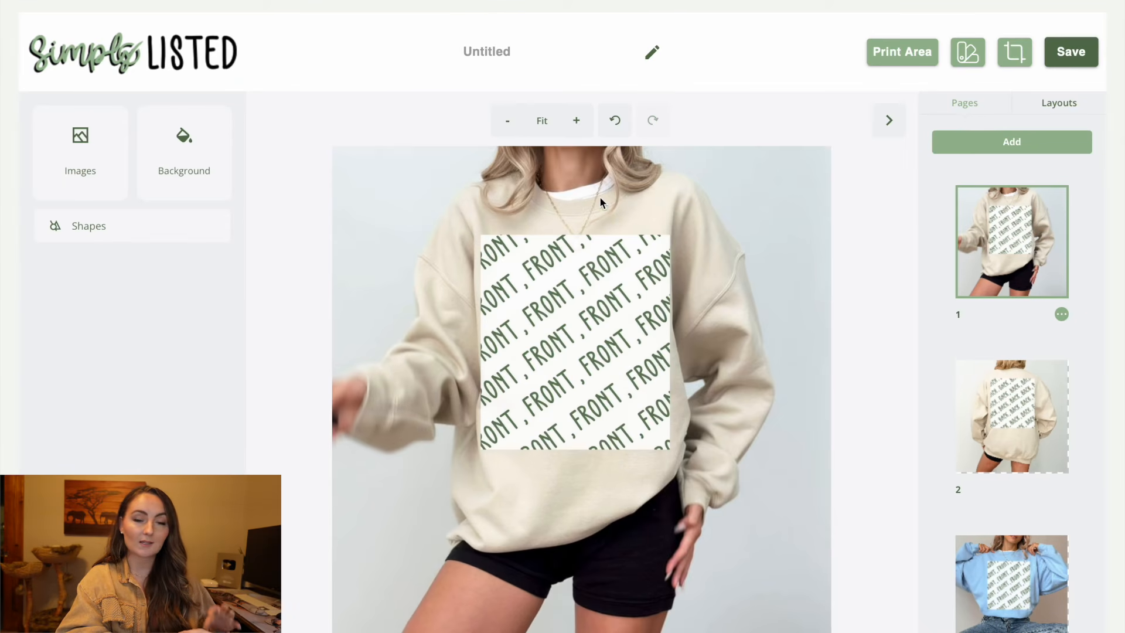
pyautogui.moveTo(1003, 3)
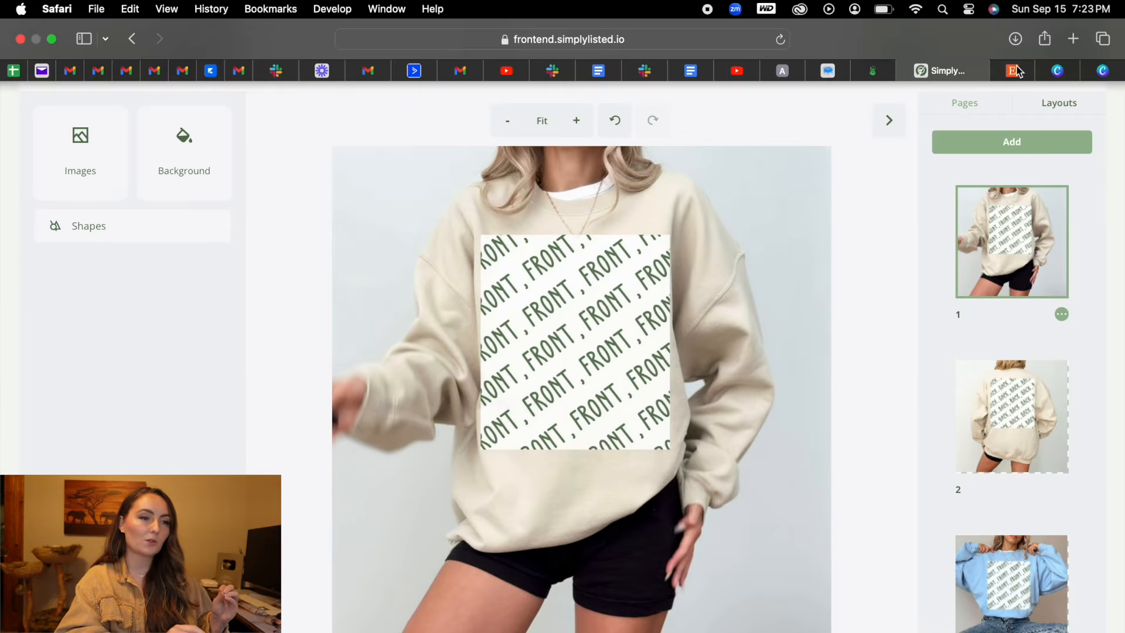
pyautogui.moveTo(1119, 75)
pyautogui.click(1118, 75)
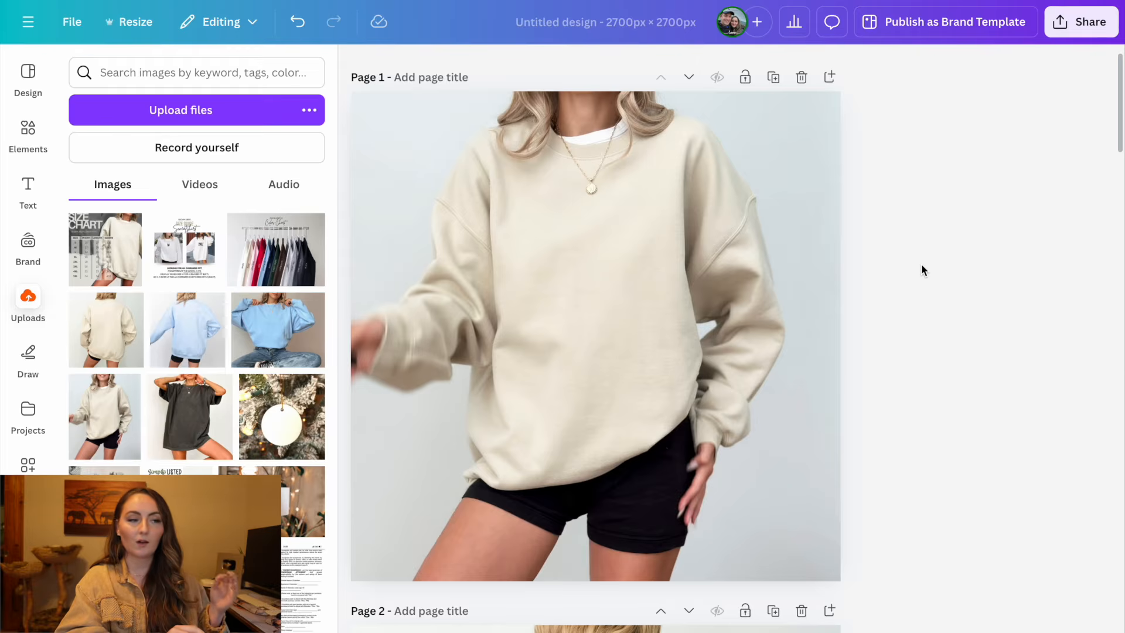
pyautogui.click(687, 287)
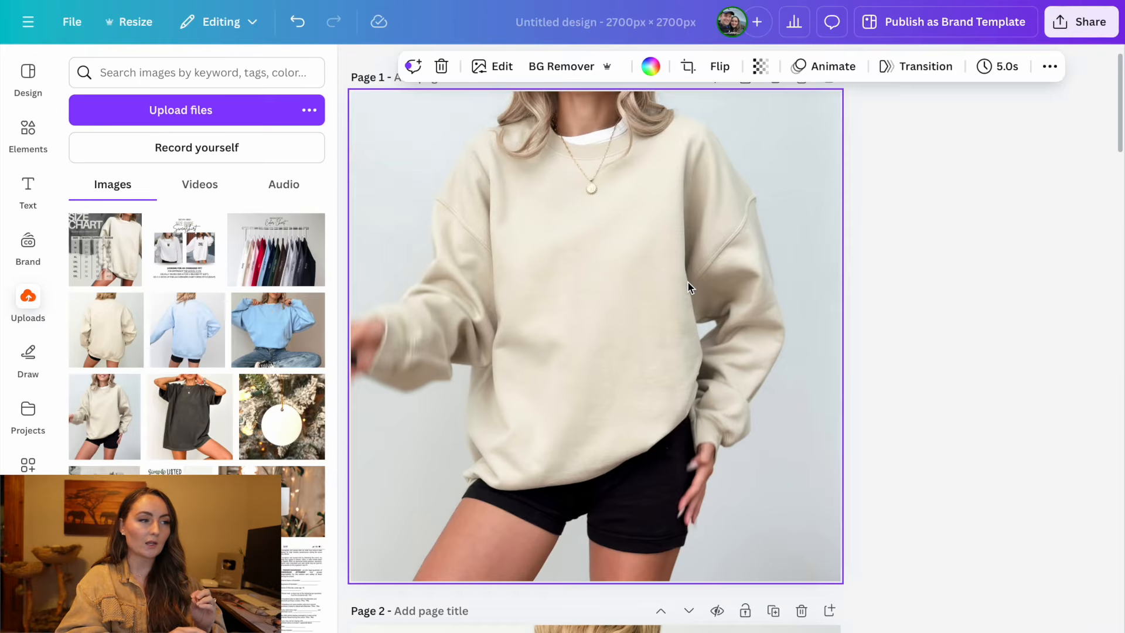
pyautogui.click(492, 67)
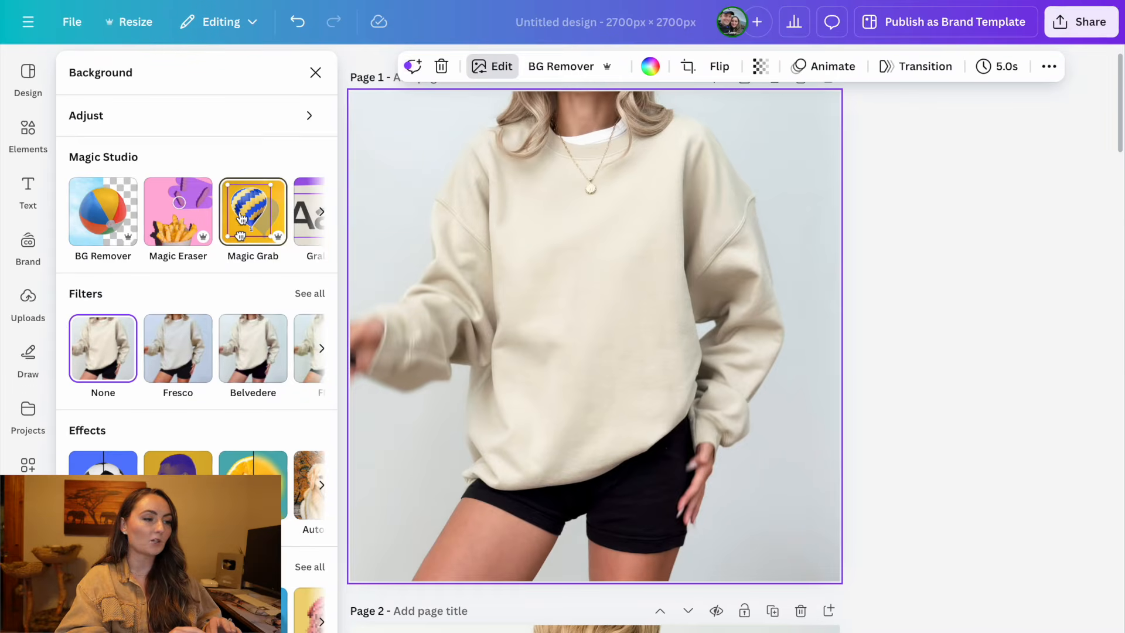
pyautogui.click(240, 215)
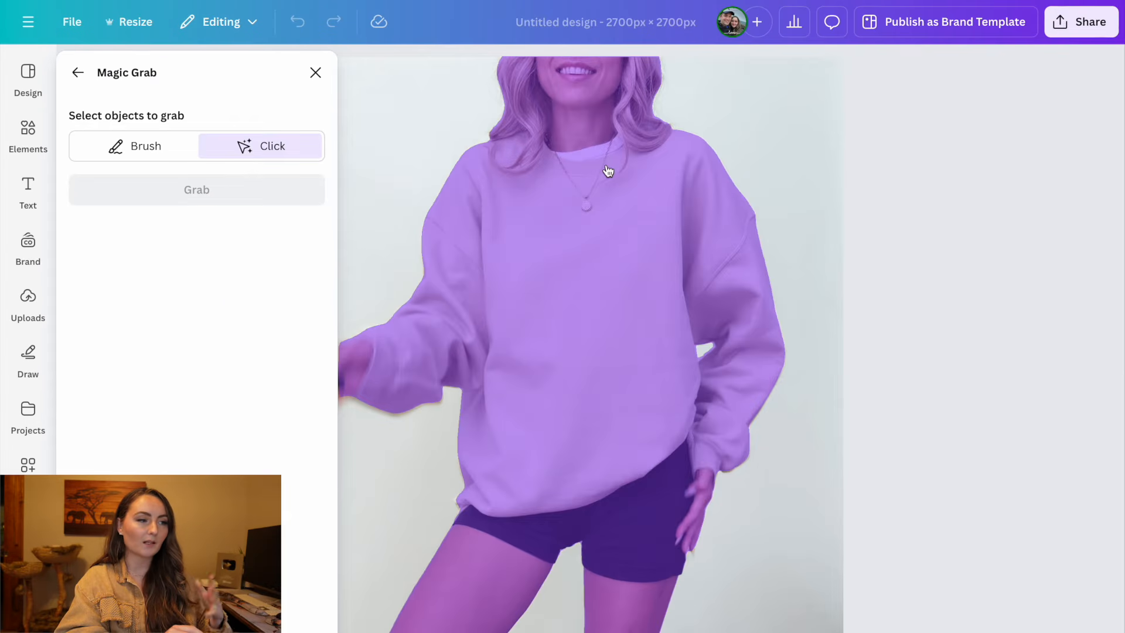
# Choose brush selection with a brush size of 6 and paint over the necklace's round pendant.
pyautogui.click(153, 149)
pyautogui.moveTo(156, 210); pyautogui.dragTo(87, 219)
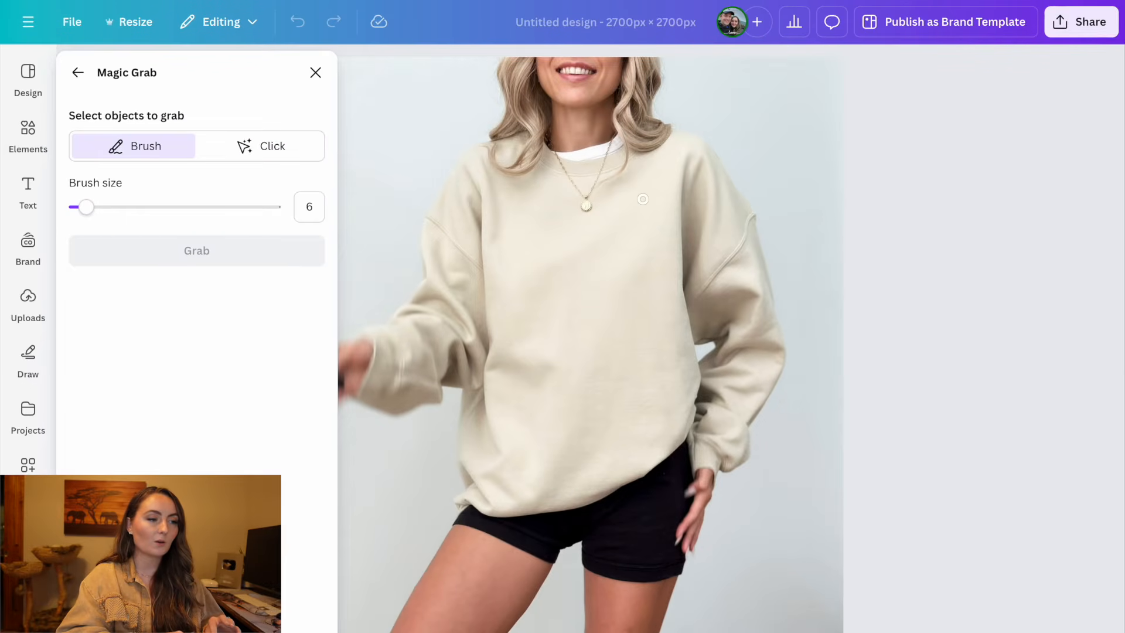
pyautogui.scroll(10, 589, 205)
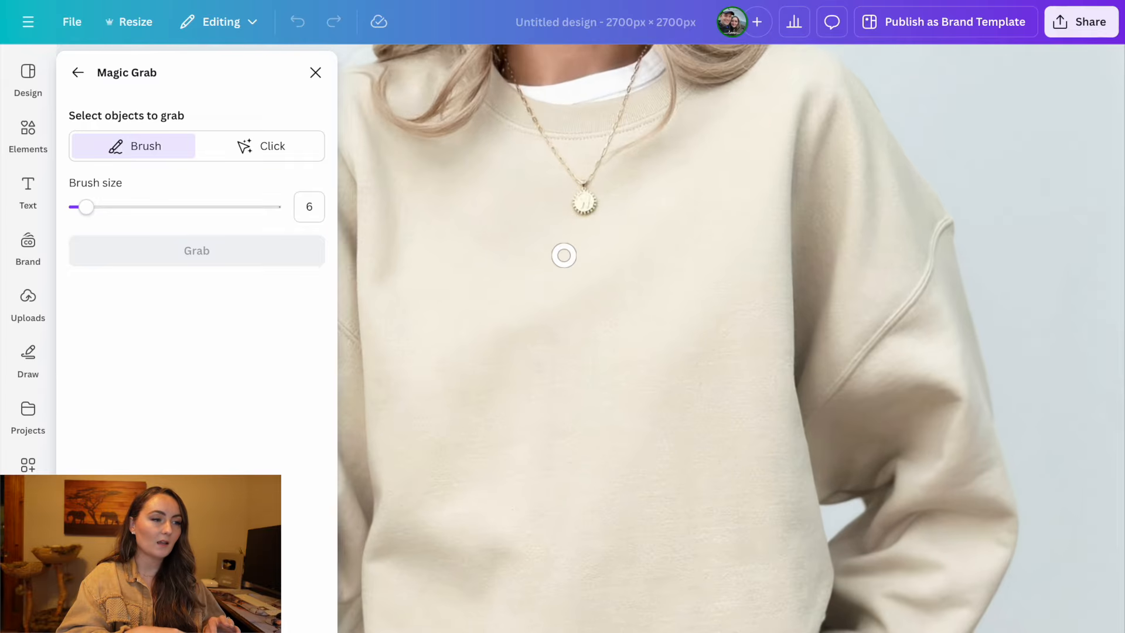
pyautogui.scroll(3, 564, 255)
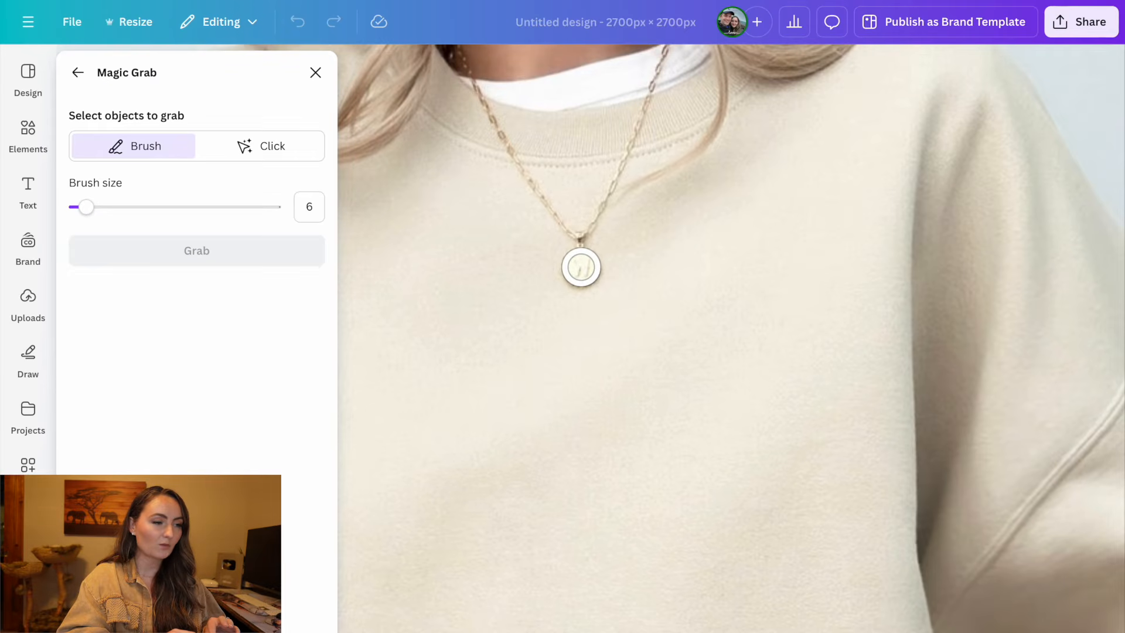
pyautogui.moveTo(581, 270); pyautogui.dragTo(581, 266)
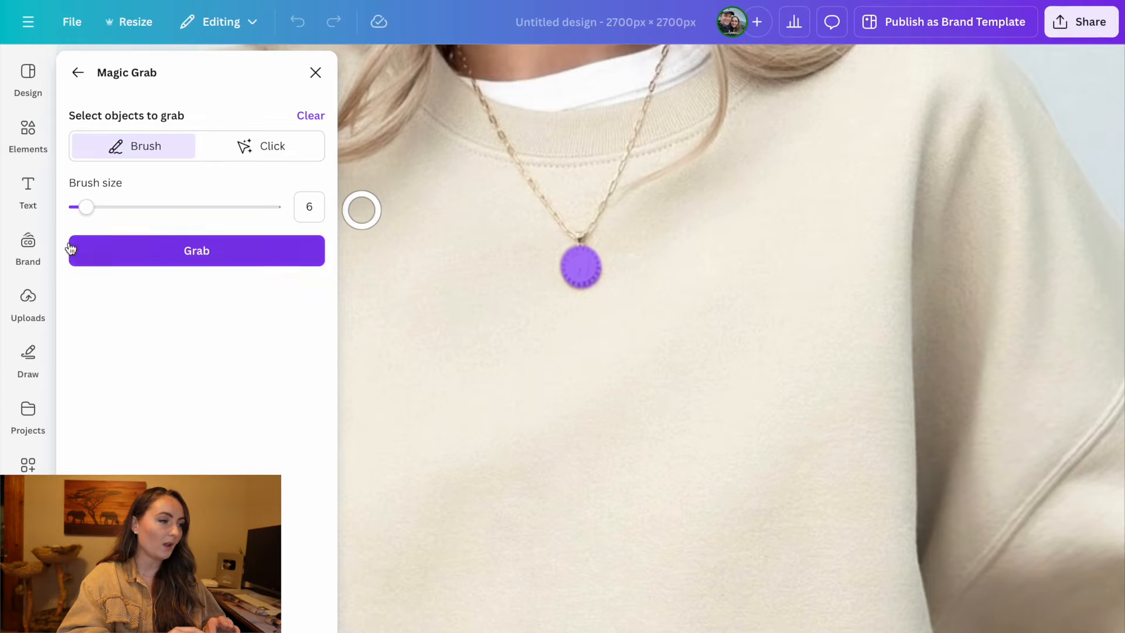
# Reduce the brush size to 1, paint over both sides of the necklace chain and grab the selection.
pyautogui.moveTo(86, 207); pyautogui.dragTo(75, 212)
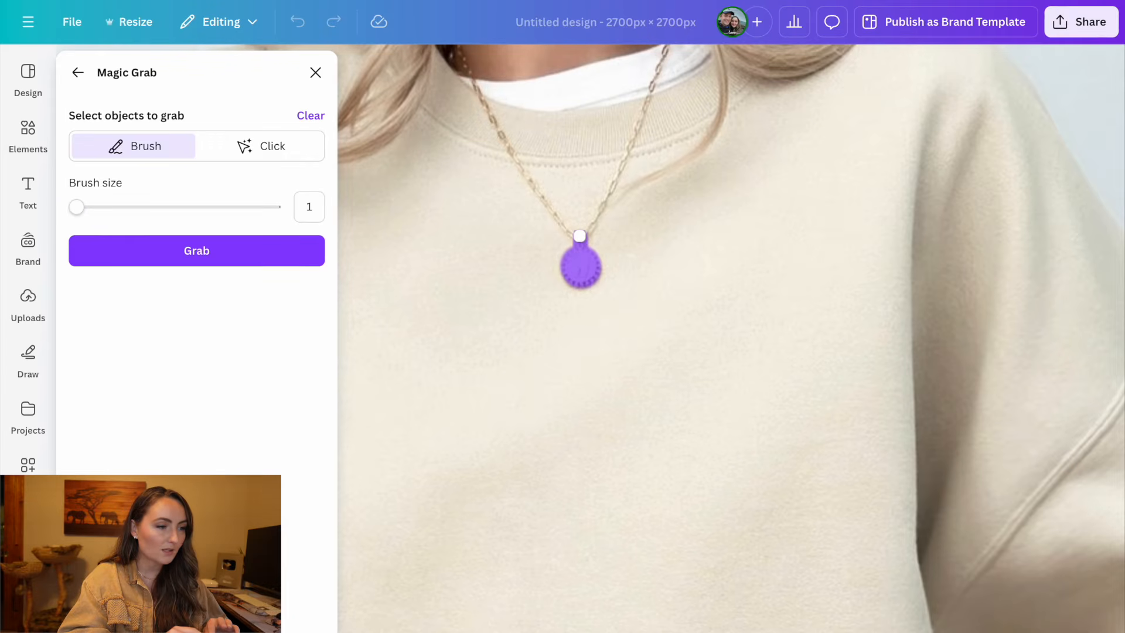
pyautogui.moveTo(584, 234); pyautogui.dragTo(629, 147)
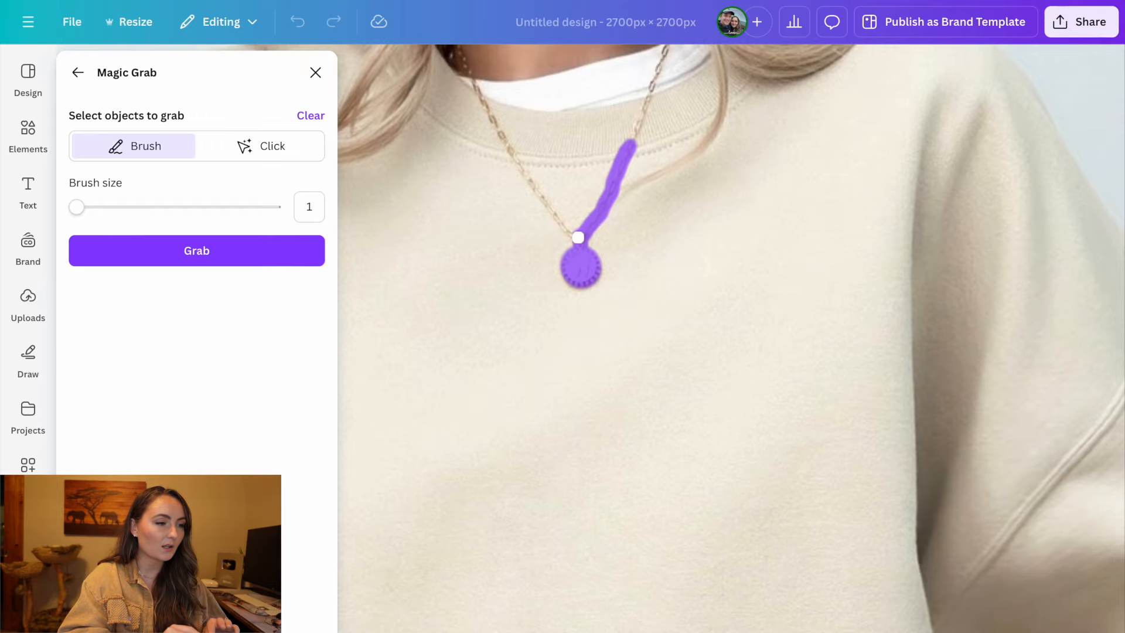
pyautogui.moveTo(578, 237); pyautogui.dragTo(513, 156)
pyautogui.click(244, 261)
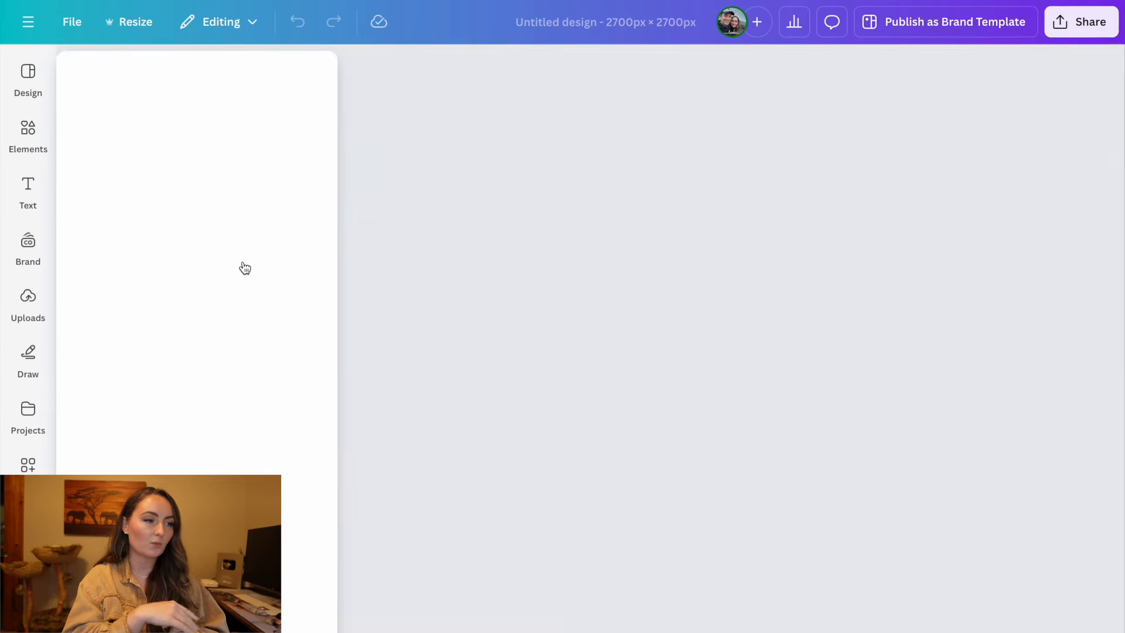
# Delete the sweatshirt background photo from page 1, keeping only the grabbed necklace on the canvas.
pyautogui.scroll(5, 778, 236)
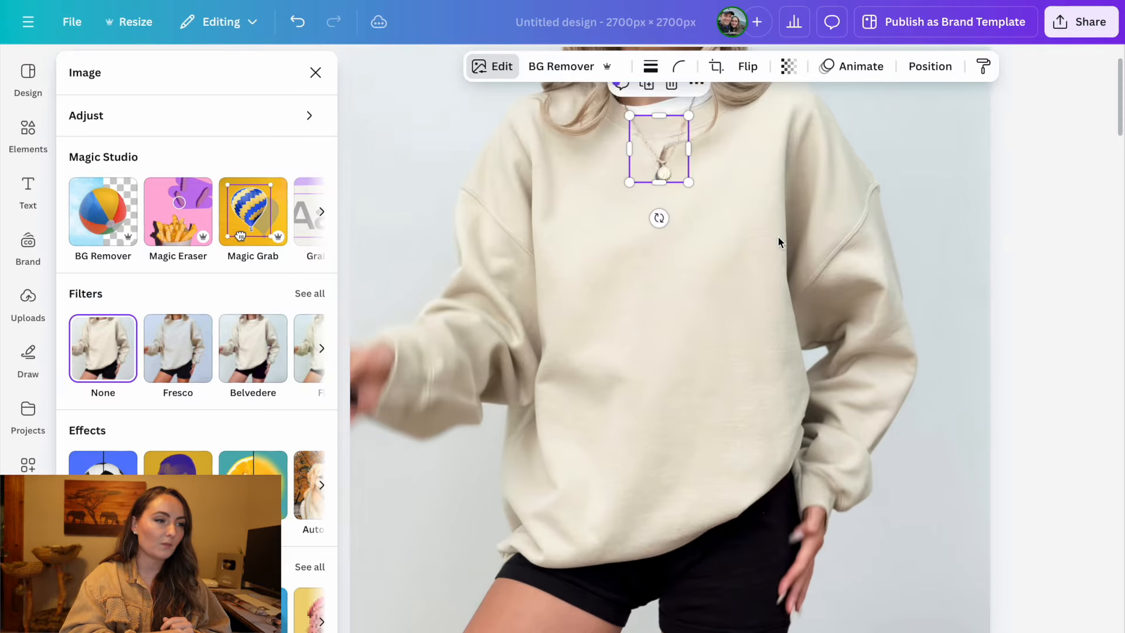
pyautogui.scroll(1, 778, 236)
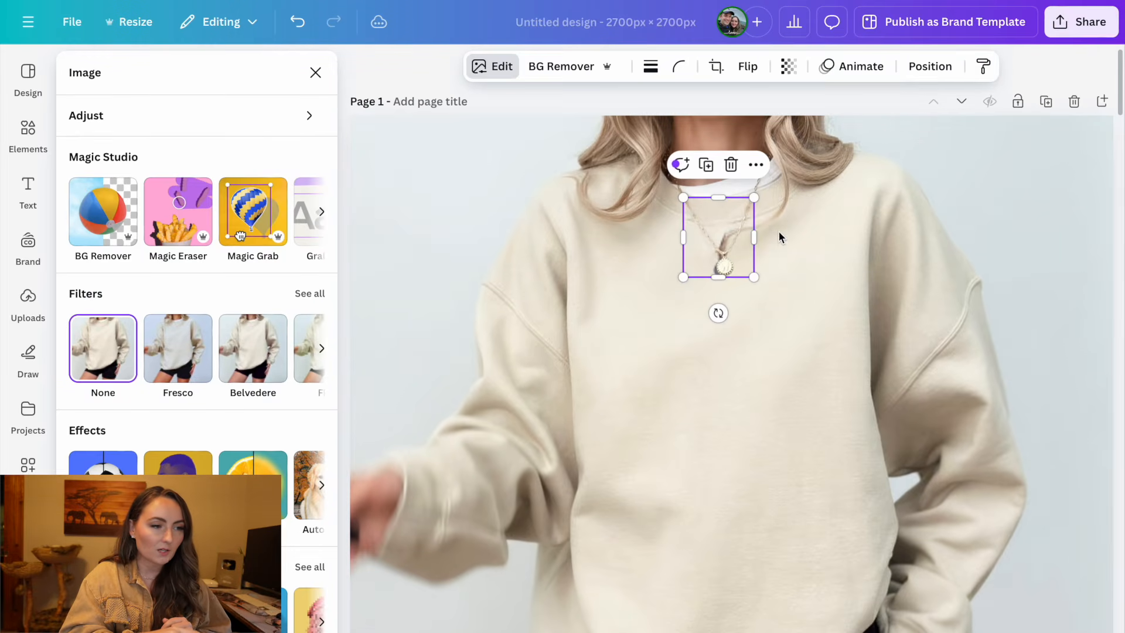
pyautogui.scroll(-3, 898, 307)
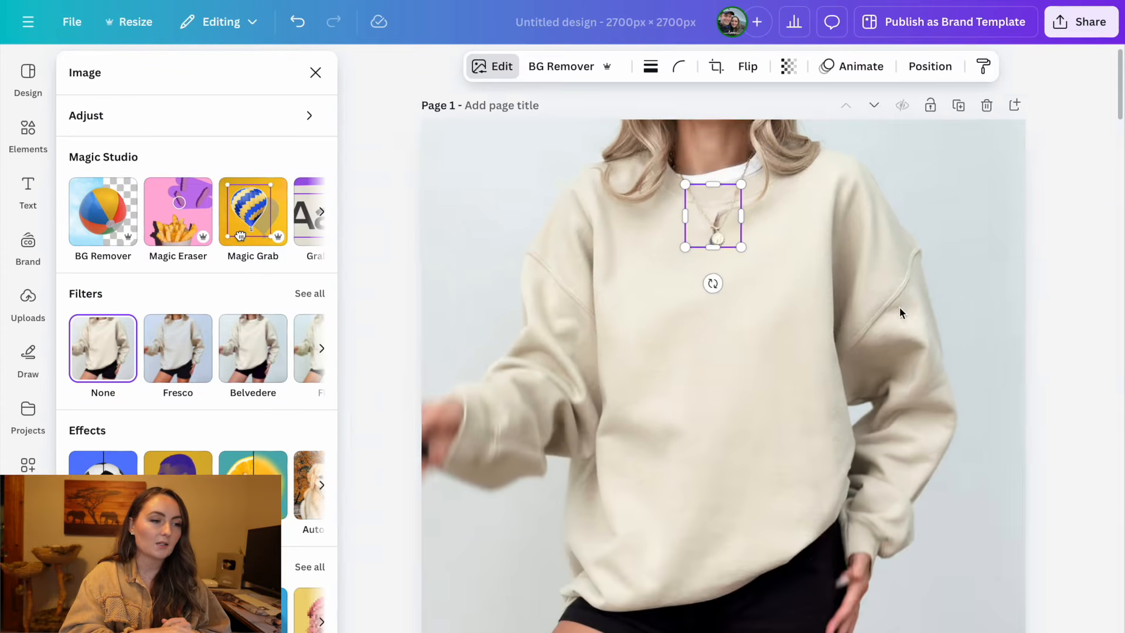
pyautogui.click(858, 275)
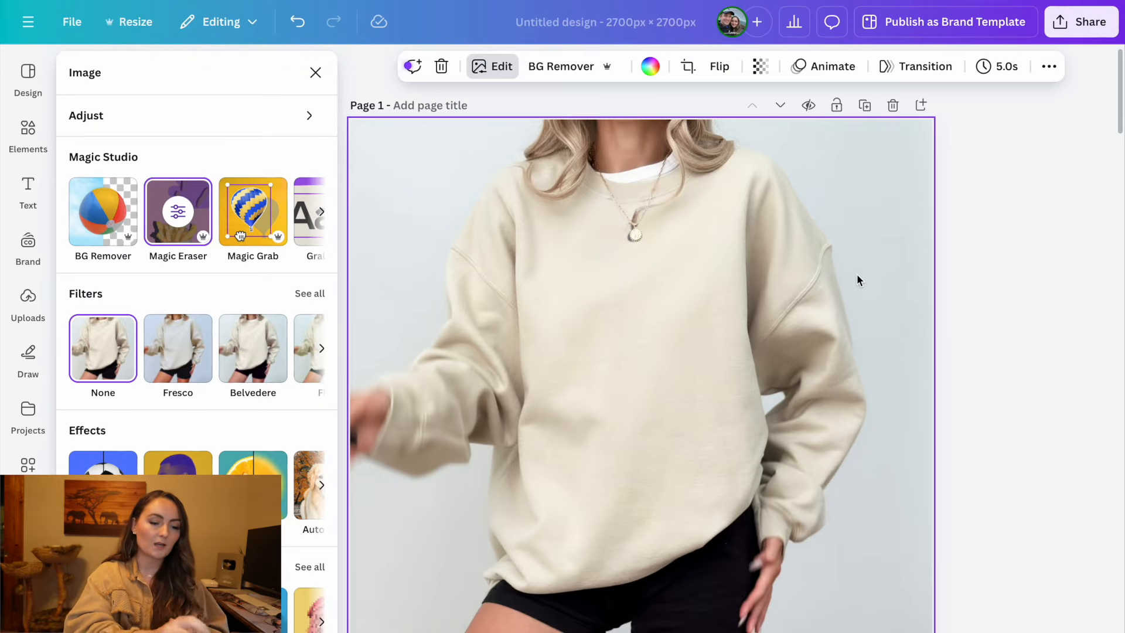
pyautogui.press('Delete')
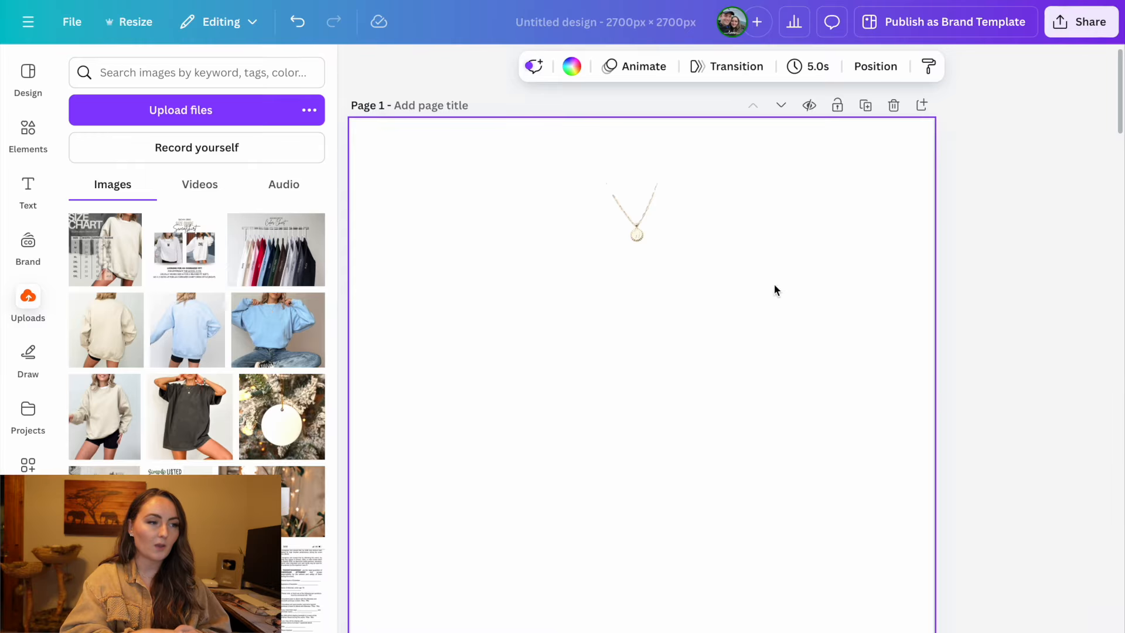
pyautogui.scroll(-3, 731, 280)
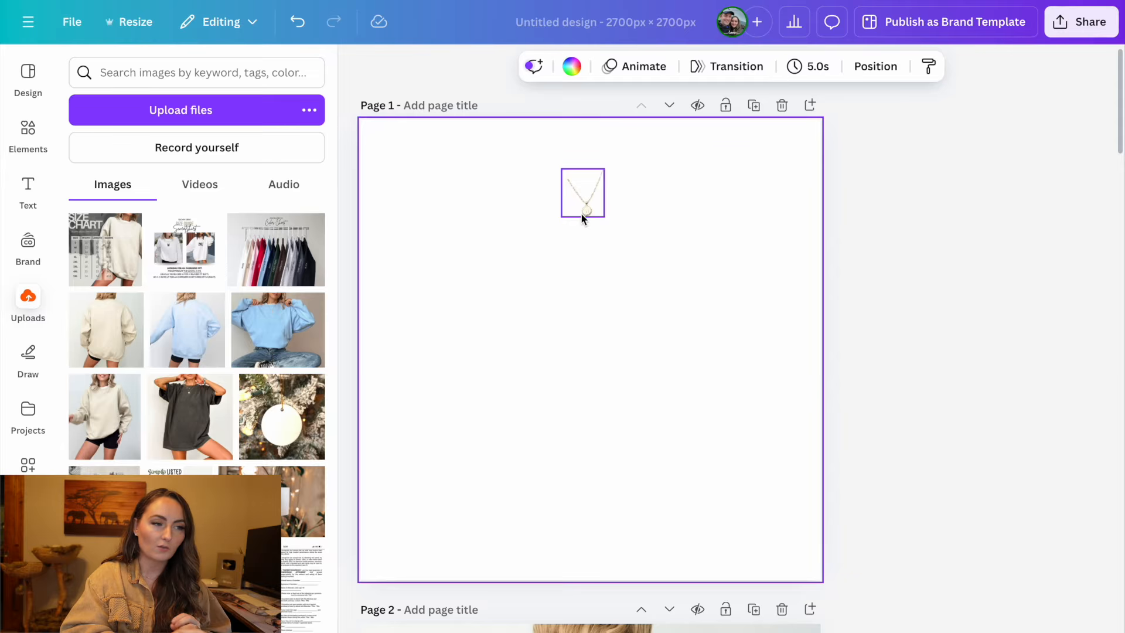
pyautogui.click(867, 155)
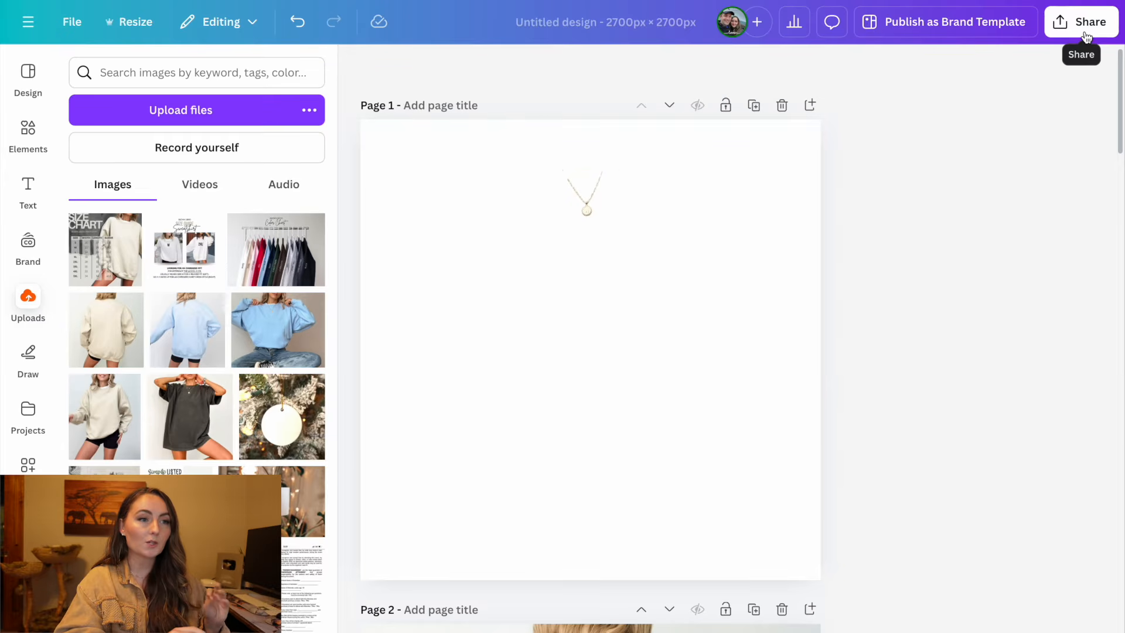
# Download only page 1 as a PNG with a transparent background.
pyautogui.click(1087, 37)
pyautogui.click(844, 339)
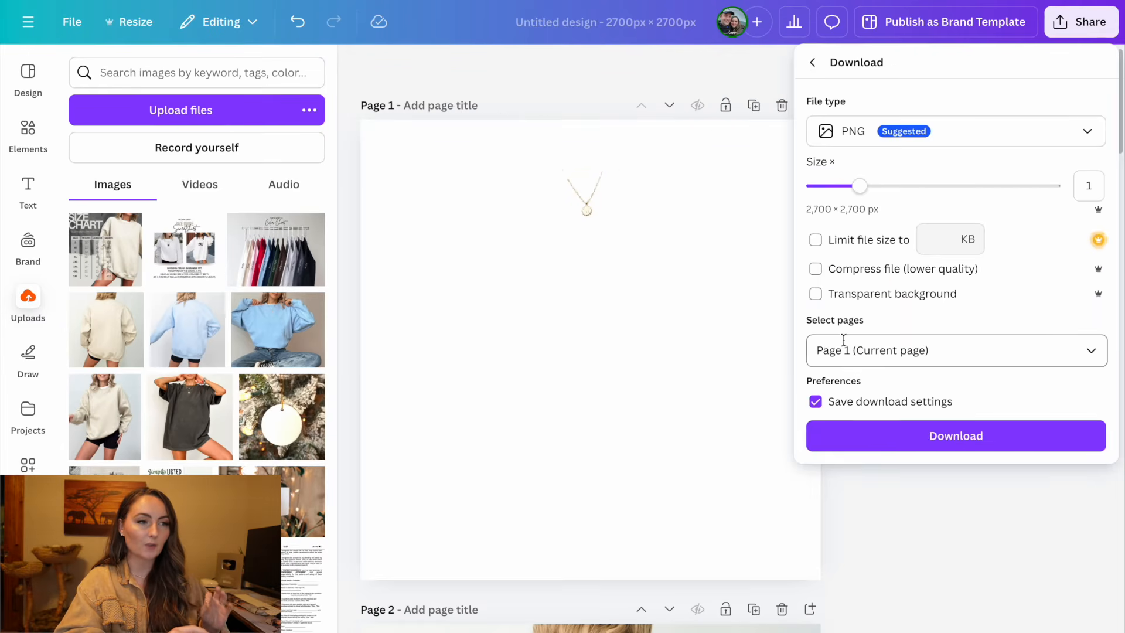
pyautogui.click(817, 294)
pyautogui.click(1046, 363)
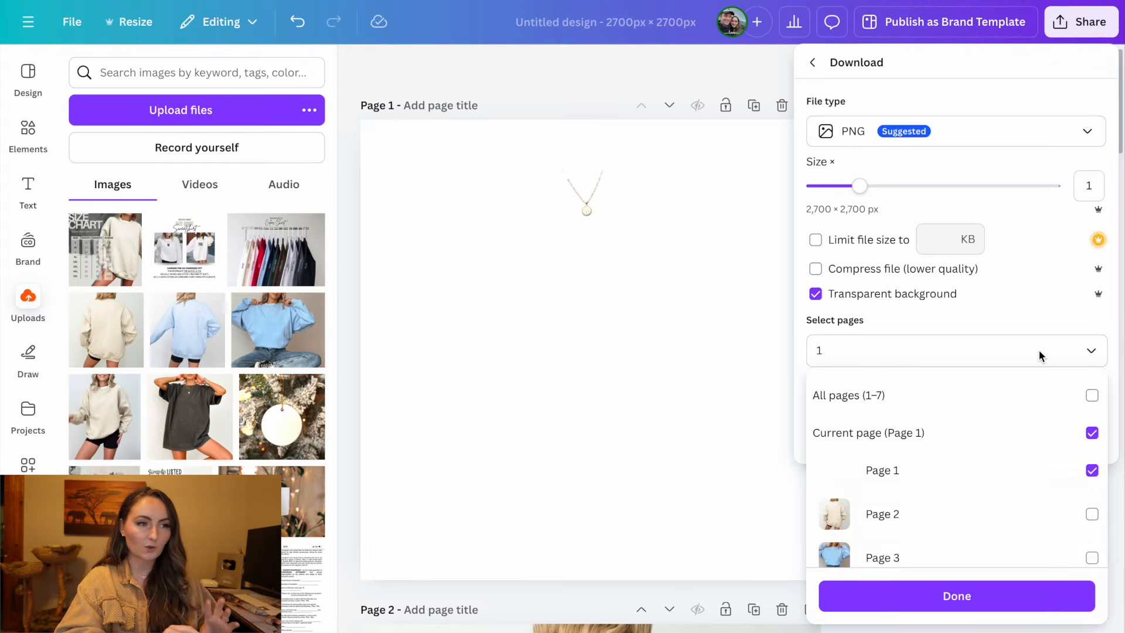
pyautogui.click(1040, 355)
pyautogui.click(1024, 434)
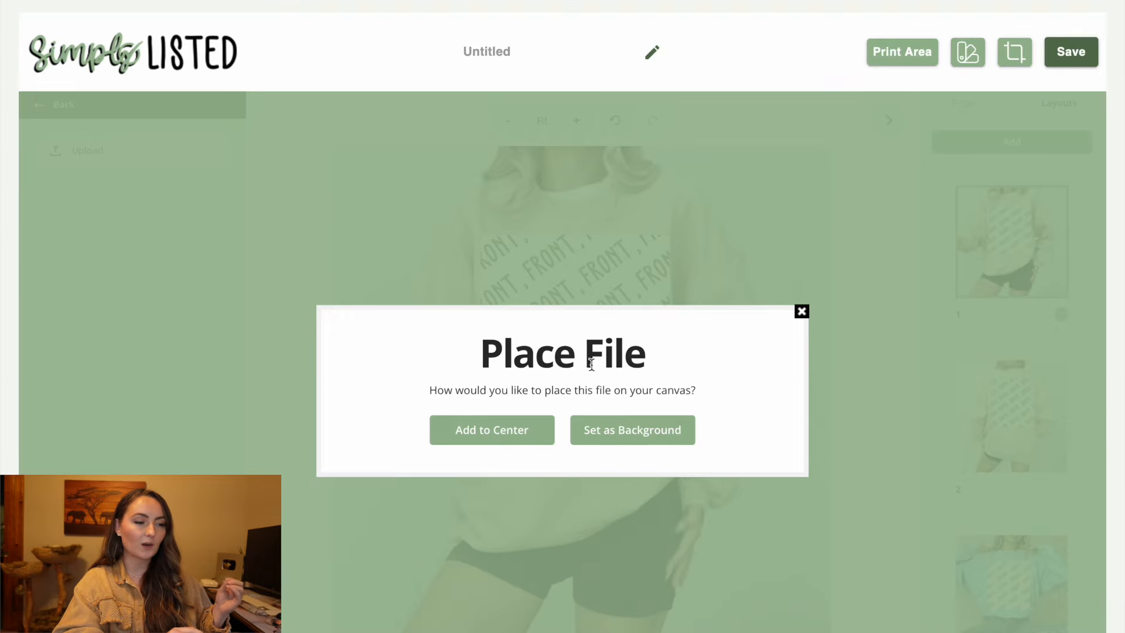
# Place the transparent necklace image at the center of the page 1 canvas, over the front print area.
pyautogui.click(509, 433)
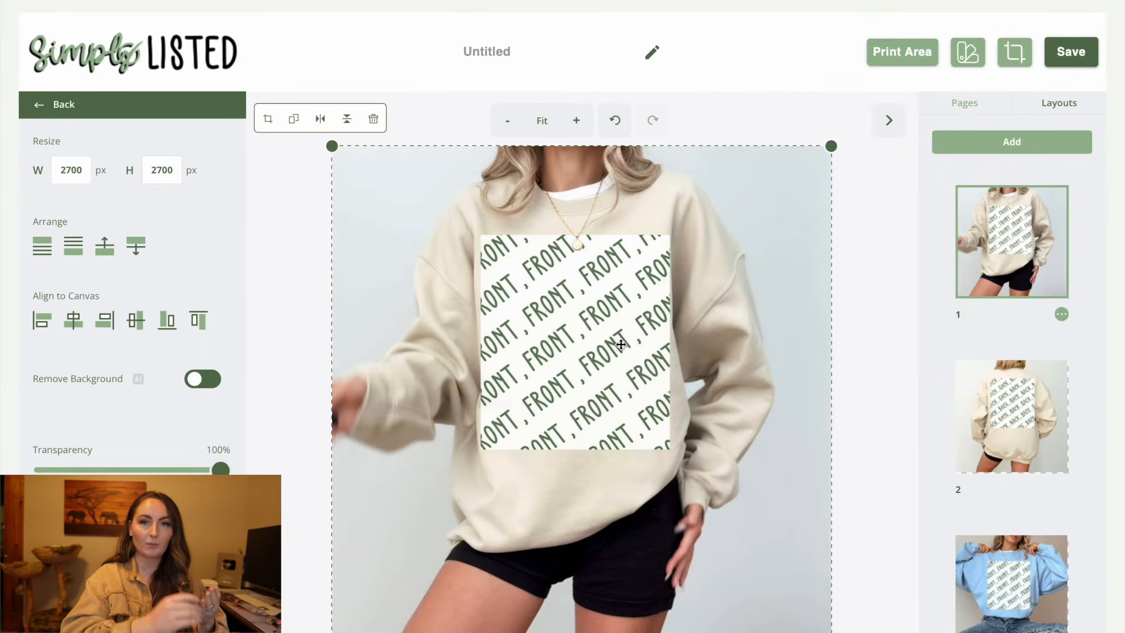
pyautogui.click(896, 285)
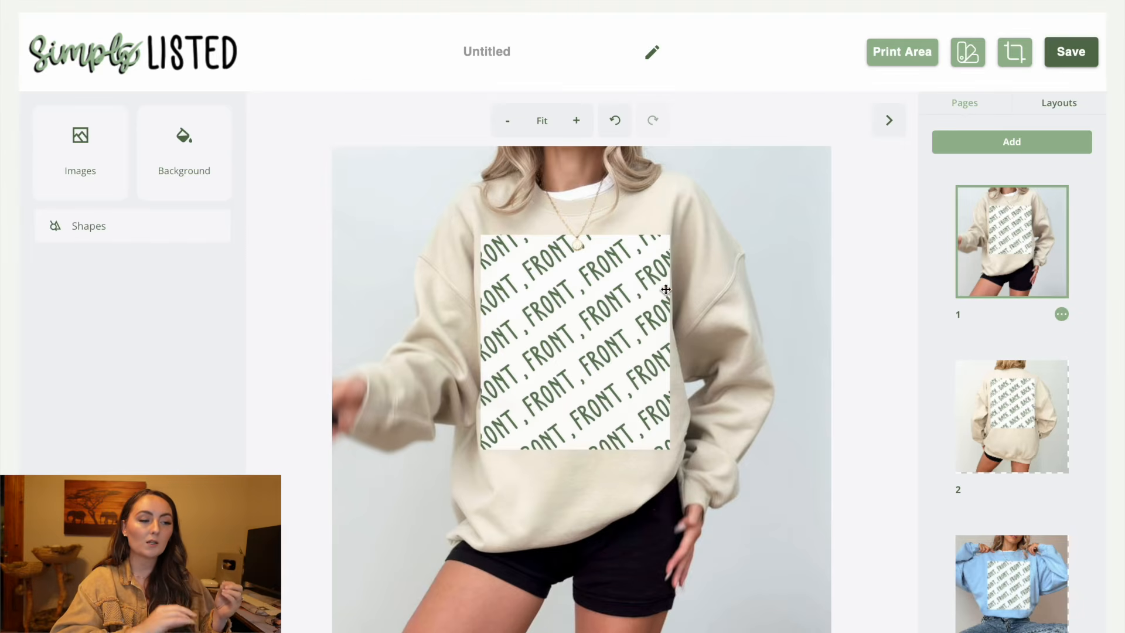
# Send the necklace overlay backward by one layer, behind the front print area on page 1.
pyautogui.click(636, 309)
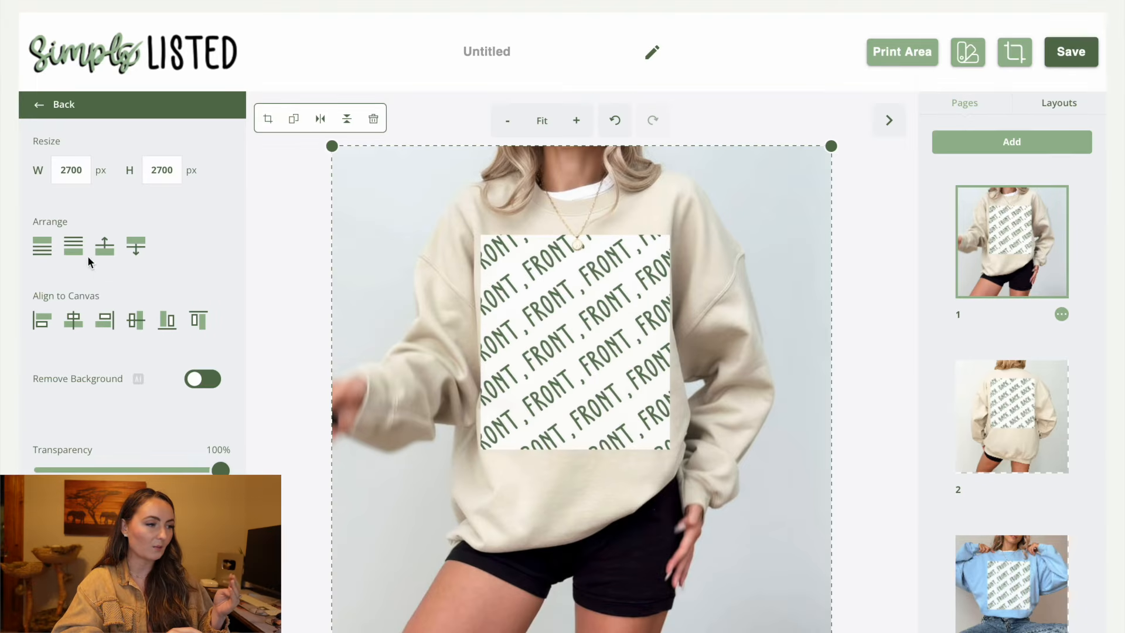
pyautogui.click(131, 252)
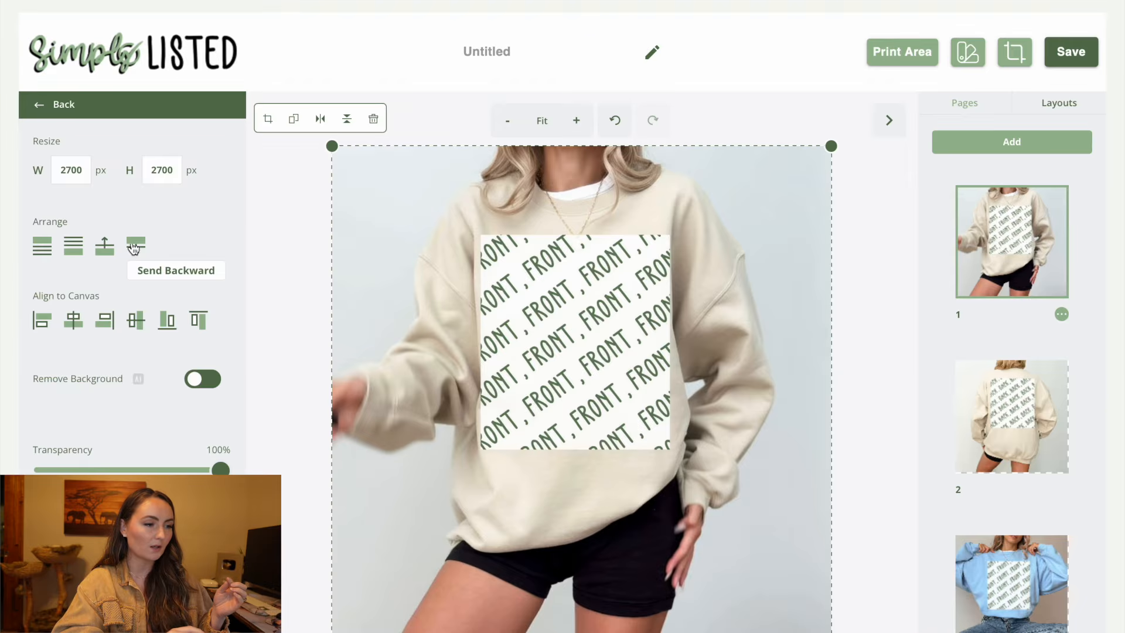
pyautogui.click(508, 287)
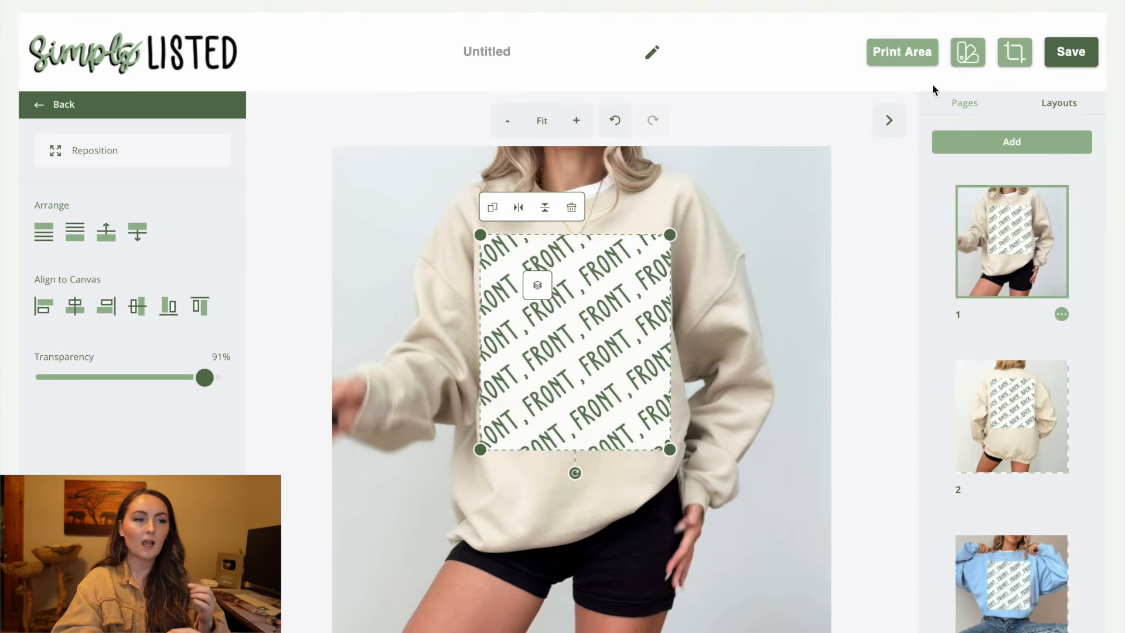
# Look through the garment colors available for page 1, including Sand, and leave the print area without repositioning it.
pyautogui.click(970, 55)
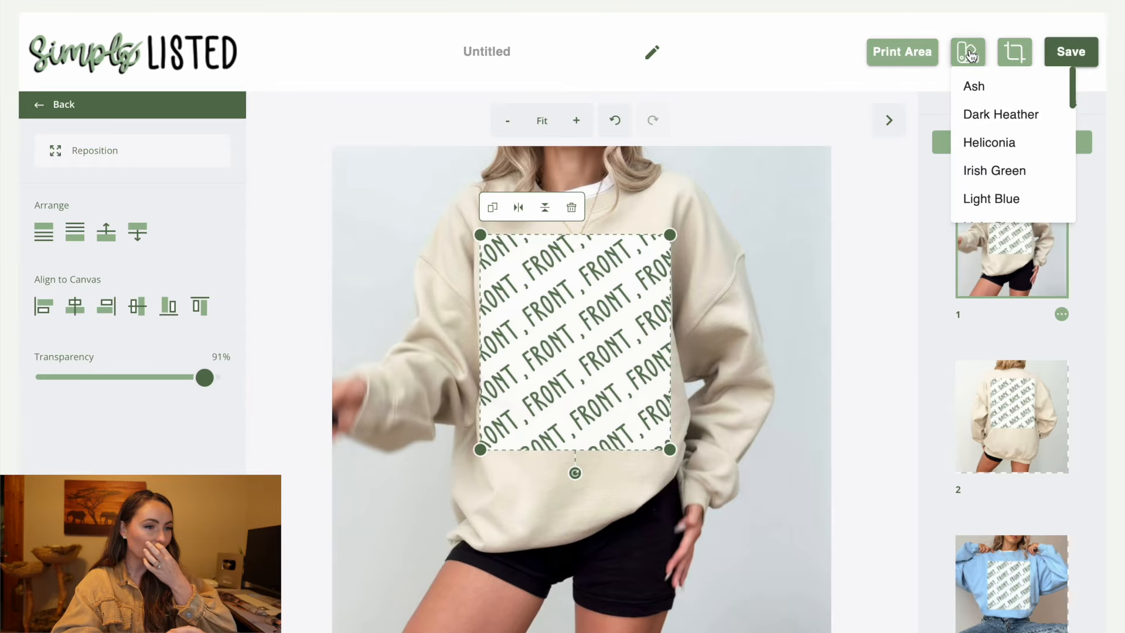
pyautogui.scroll(-5, 1002, 141)
pyautogui.scroll(-3, 1005, 143)
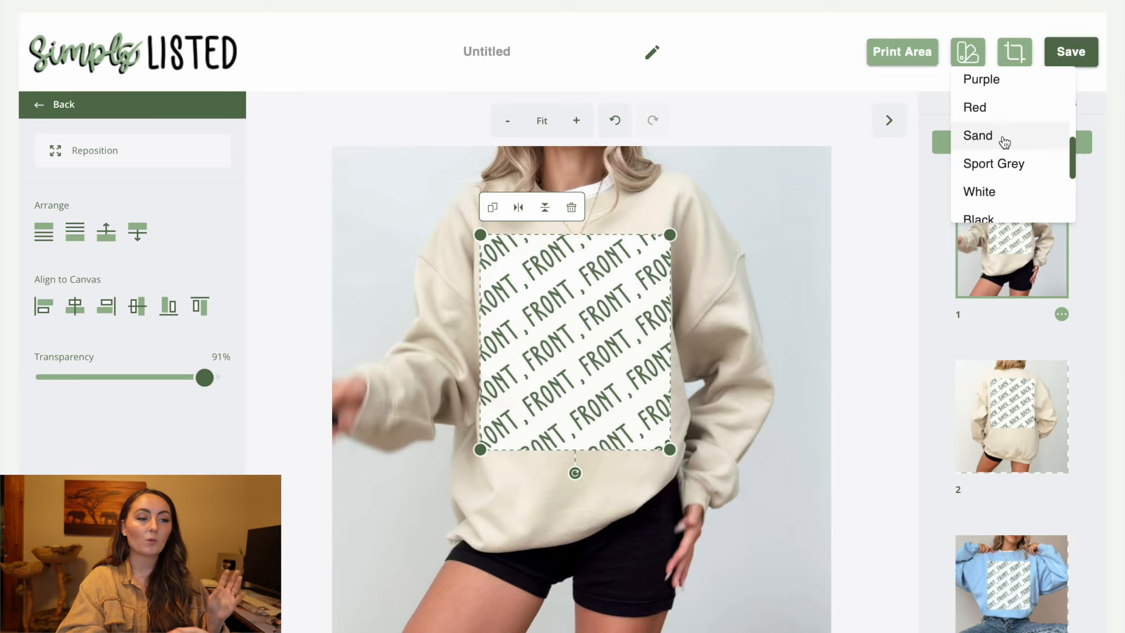
pyautogui.click(881, 205)
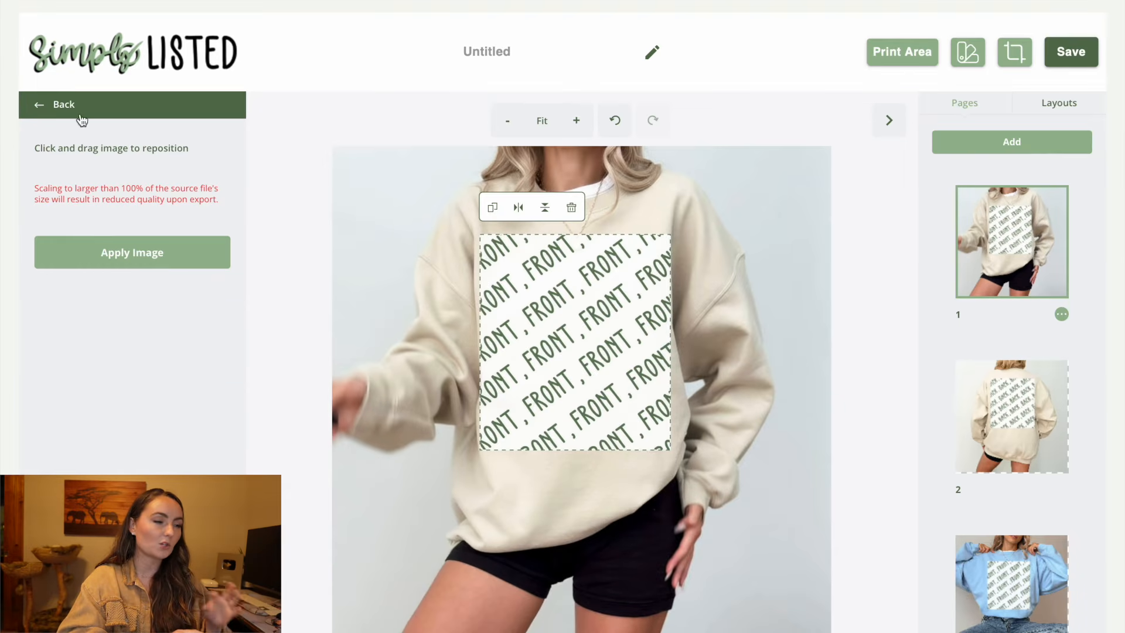
pyautogui.click(36, 106)
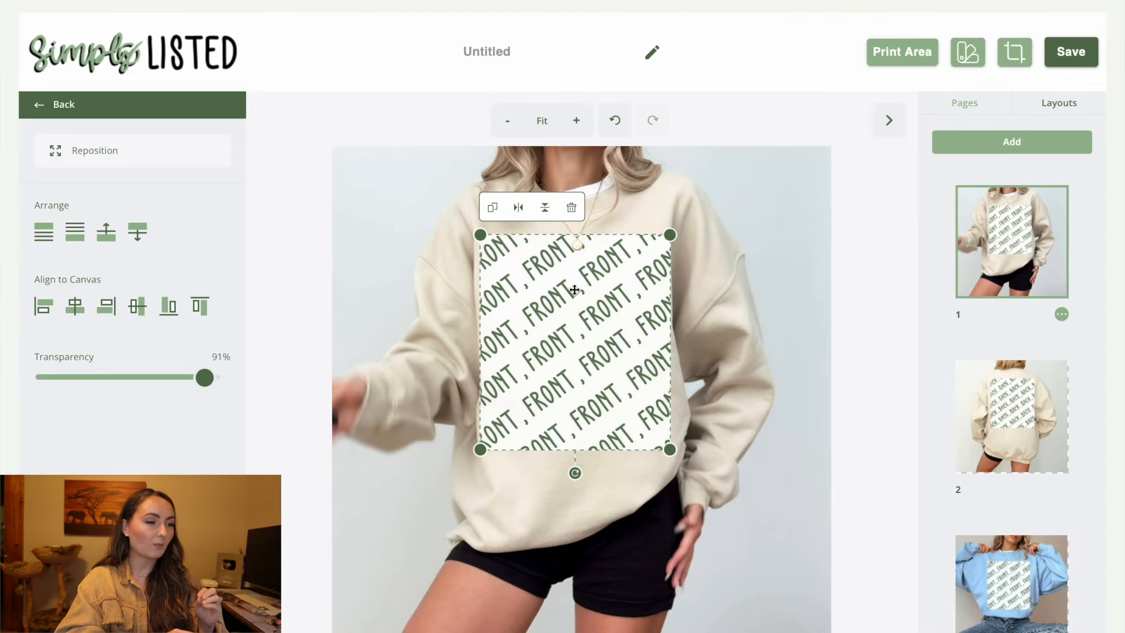
pyautogui.click(861, 193)
# Name the template "Gildan 18000 Template" and save it.
pyautogui.click(591, 53)
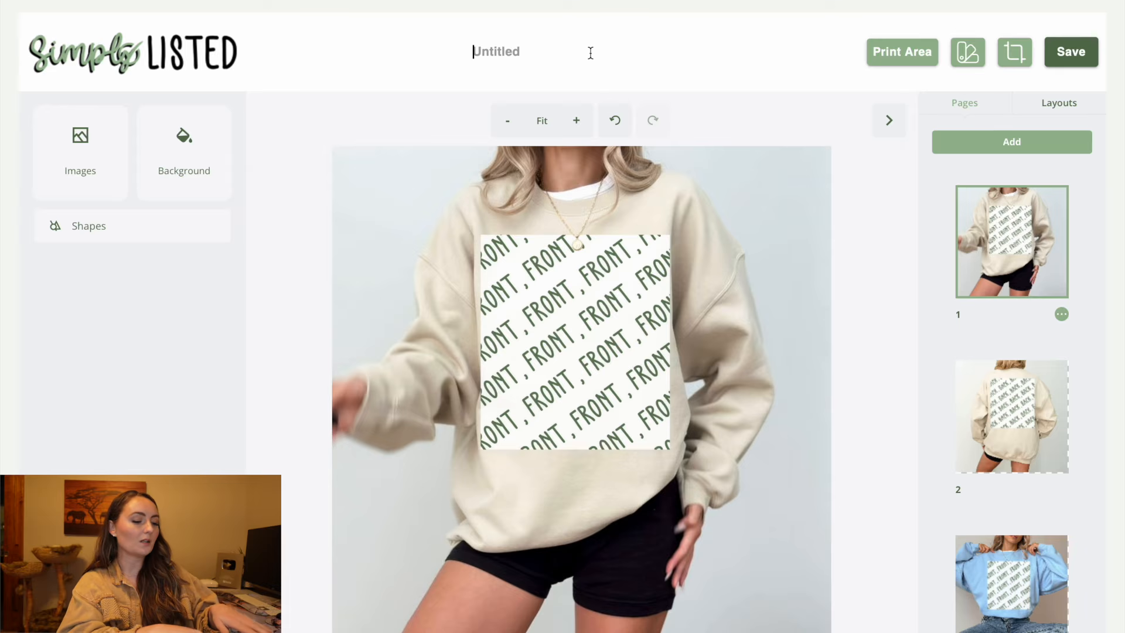
pyautogui.write('Gildan')
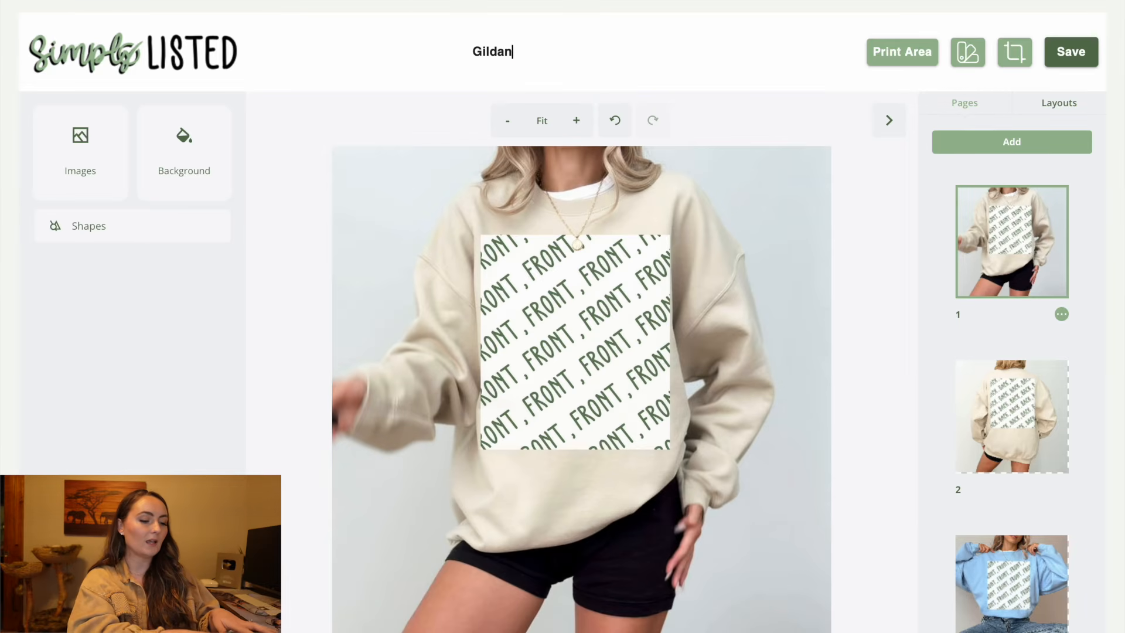
pyautogui.write(' 18000 Te')
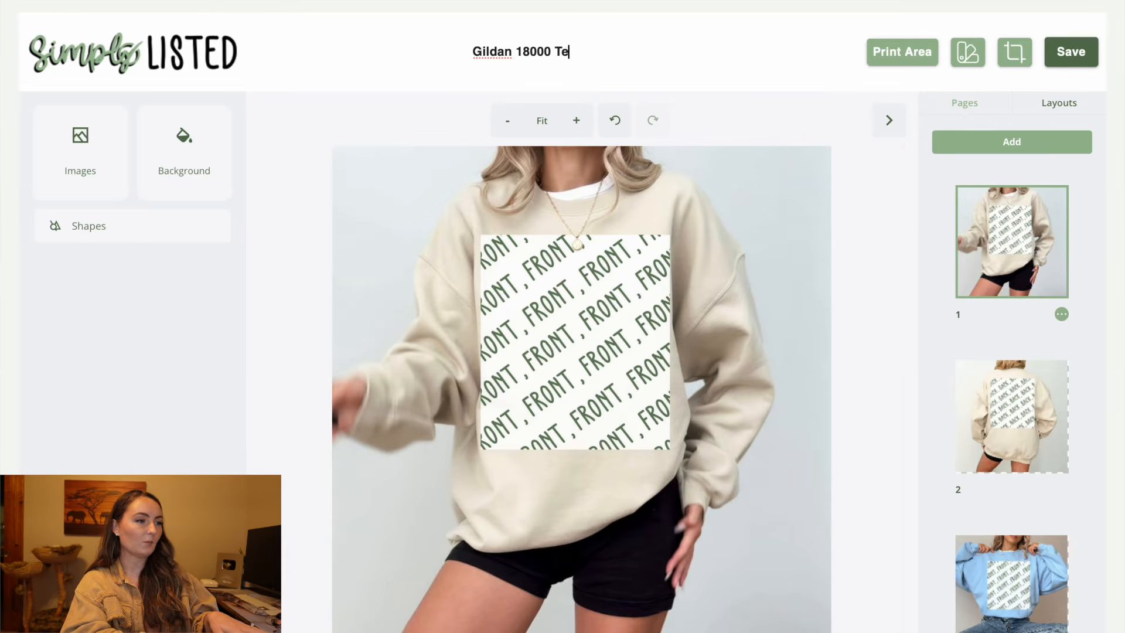
pyautogui.write('mplate')
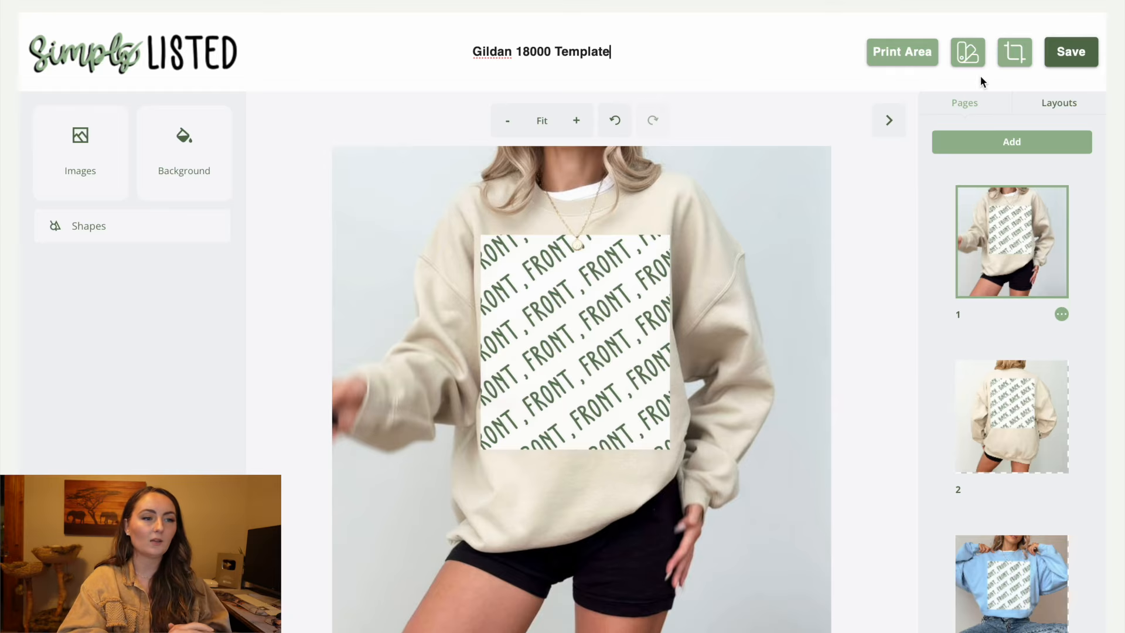
pyautogui.click(1070, 54)
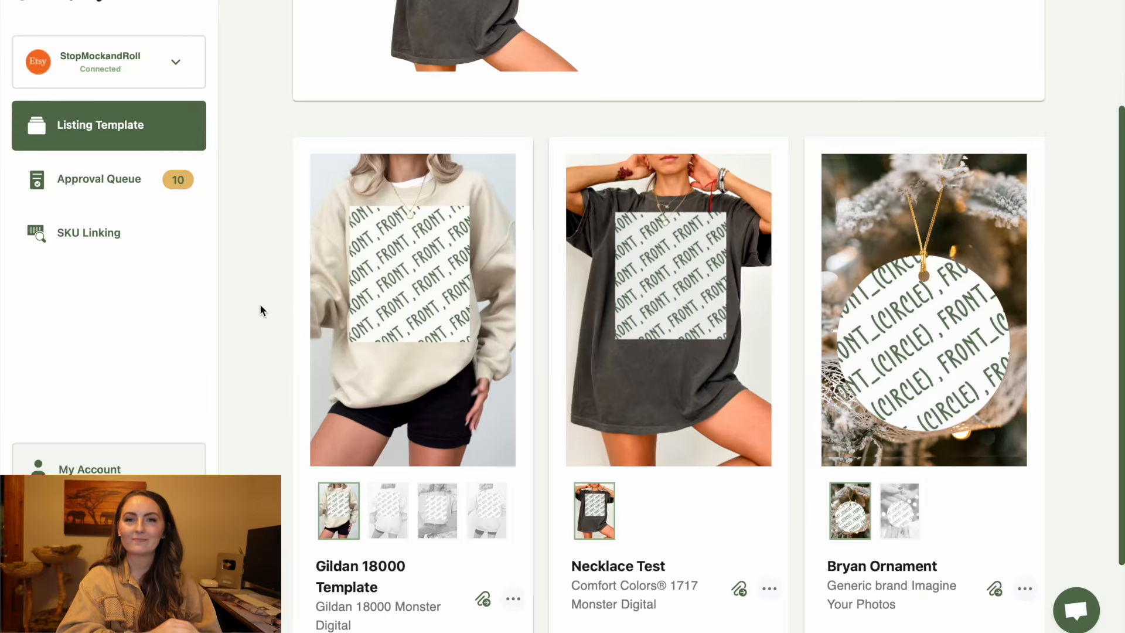
# Test the Gildan 18000 Template with the Pumpkin Season Sweatshirt product, view the front and back mockup previews, and close the test.
pyautogui.scroll(-1, 259, 304)
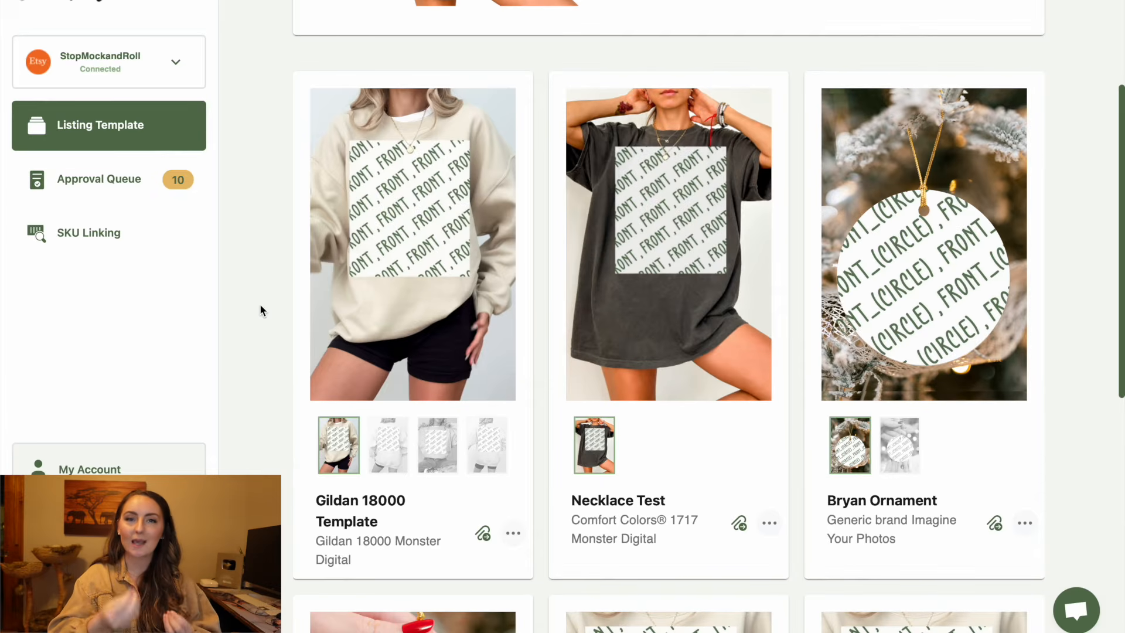
pyautogui.click(513, 535)
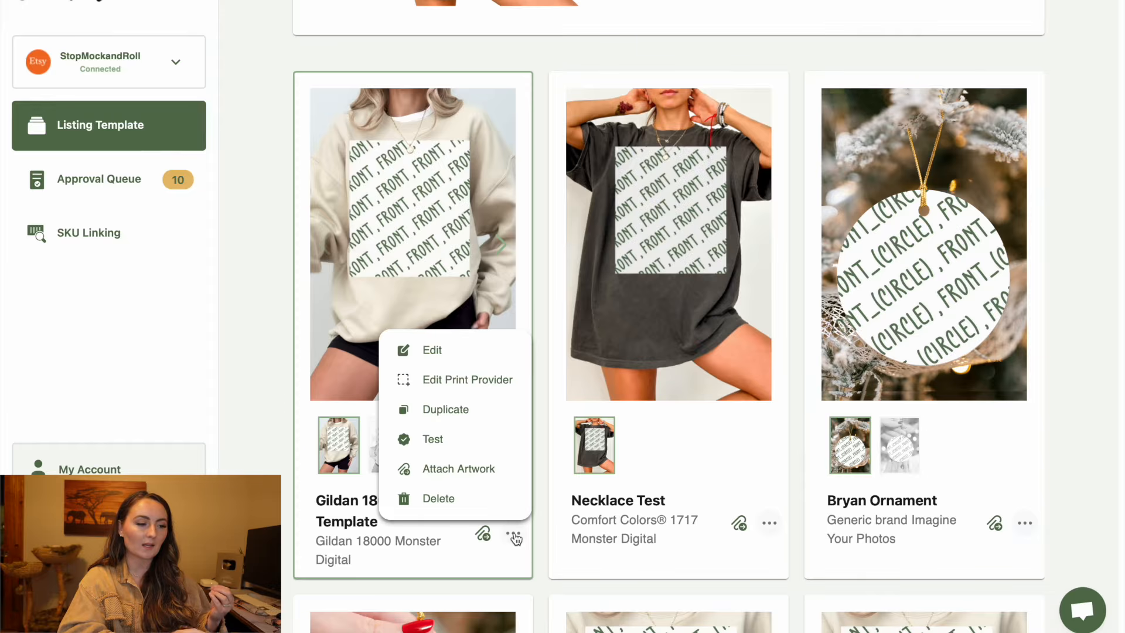
pyautogui.click(478, 443)
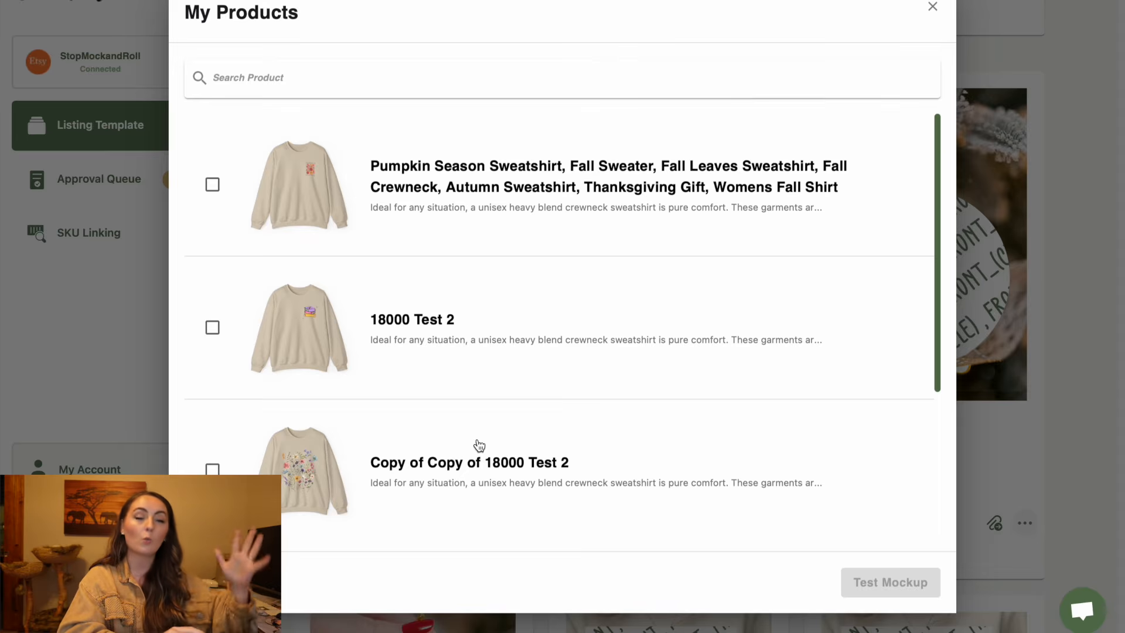
pyautogui.click(214, 183)
pyautogui.click(886, 583)
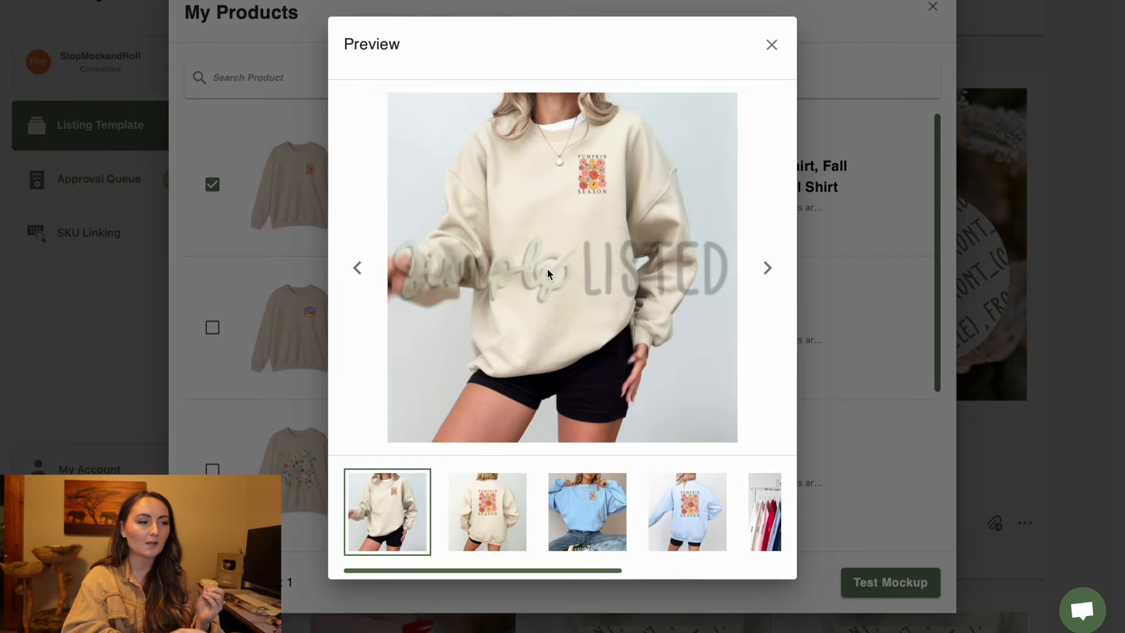
pyautogui.click(766, 268)
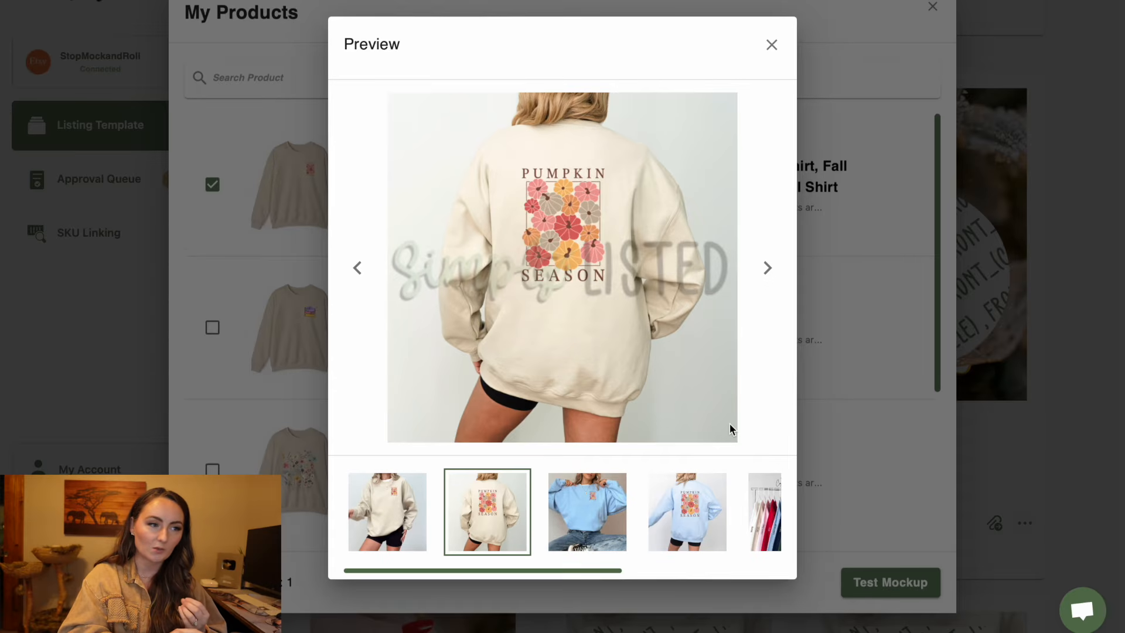
pyautogui.click(772, 44)
pyautogui.click(933, 7)
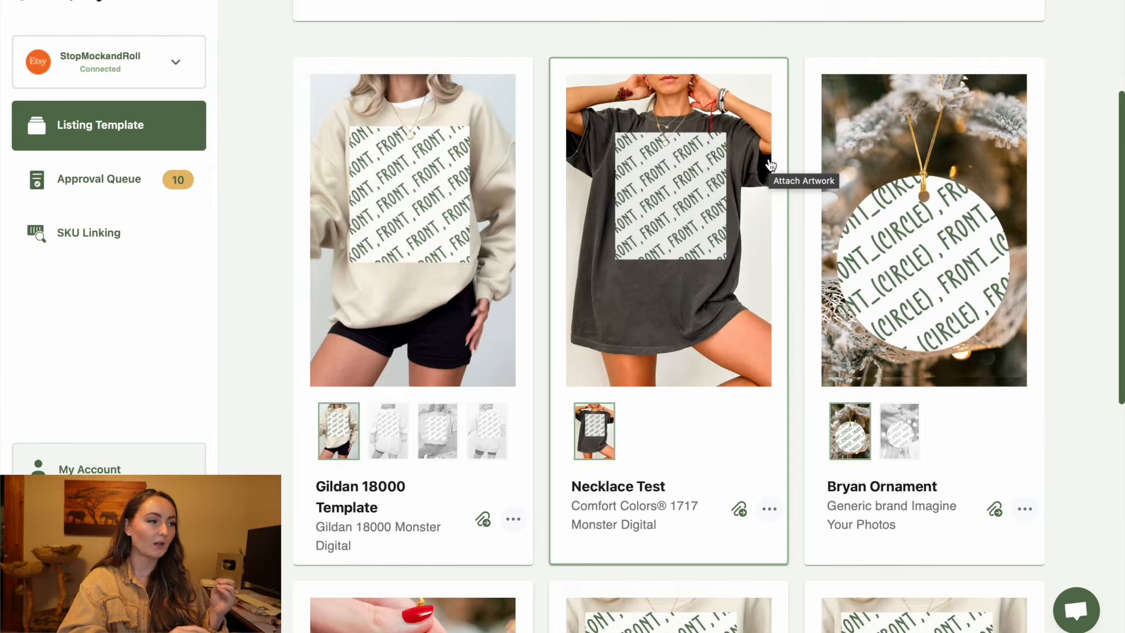
# Switch the connected Etsy store to SimplyListed.
pyautogui.click(135, 81)
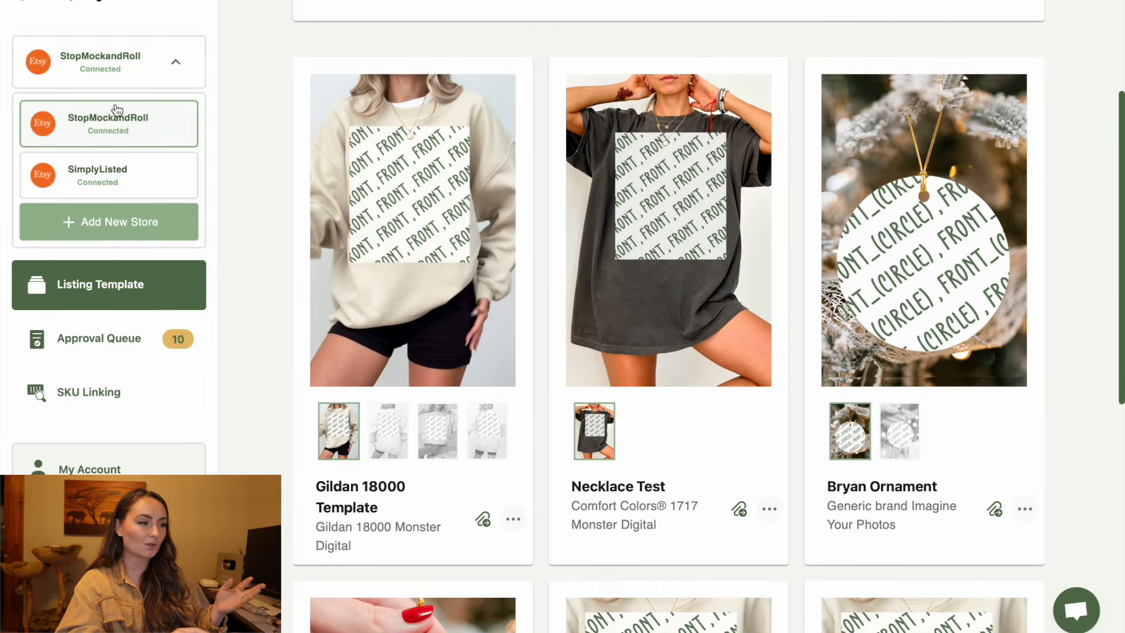
pyautogui.click(98, 177)
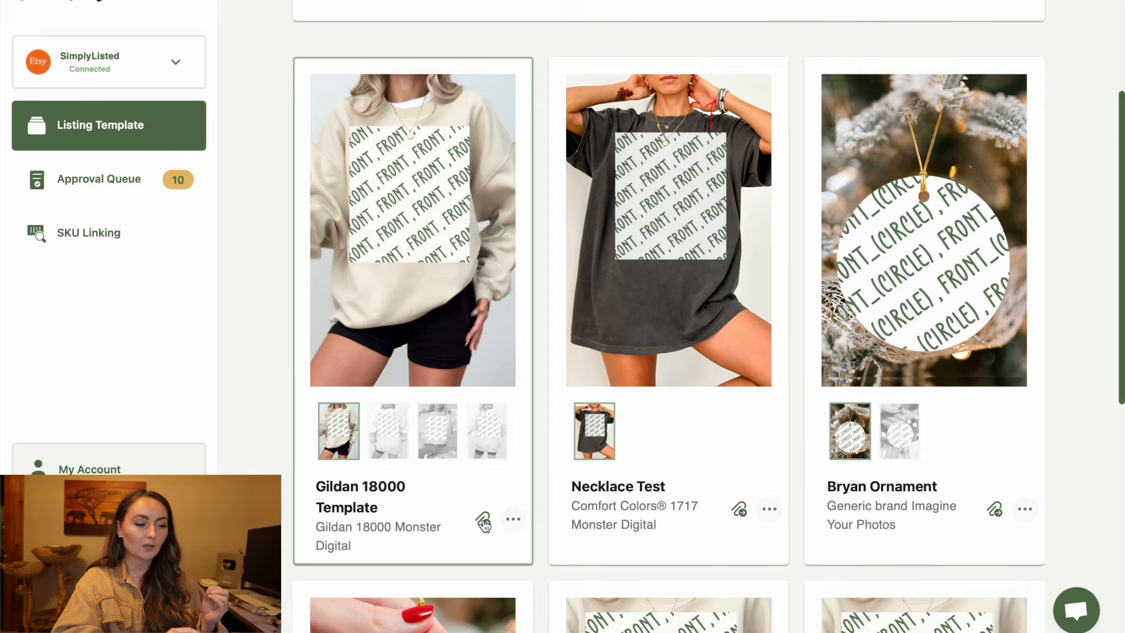
pyautogui.click(512, 521)
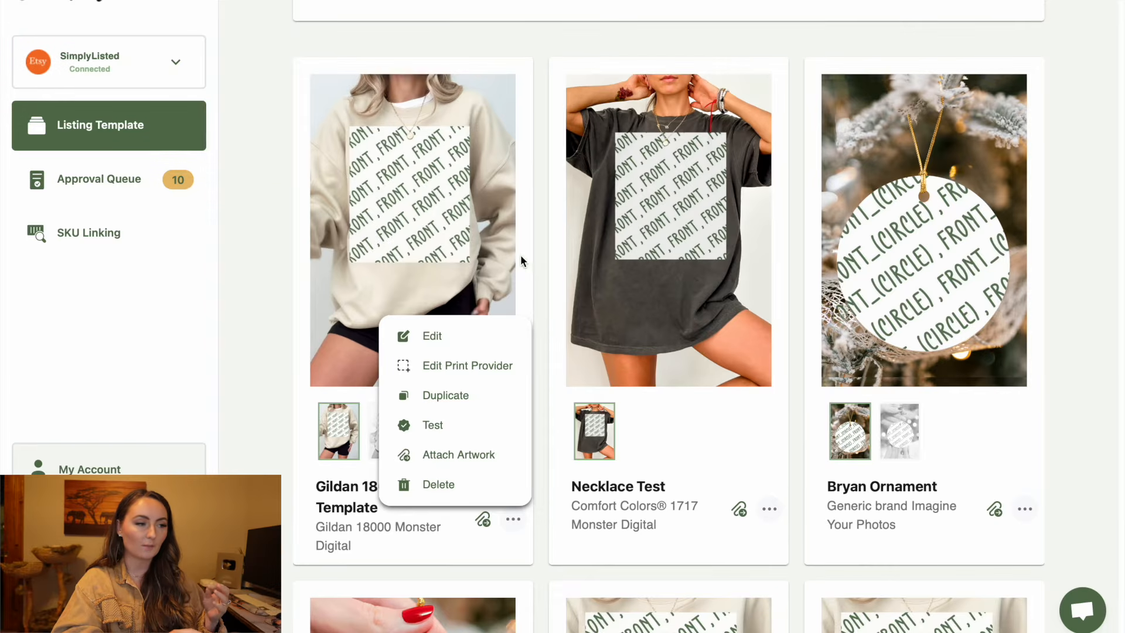
pyautogui.click(500, 249)
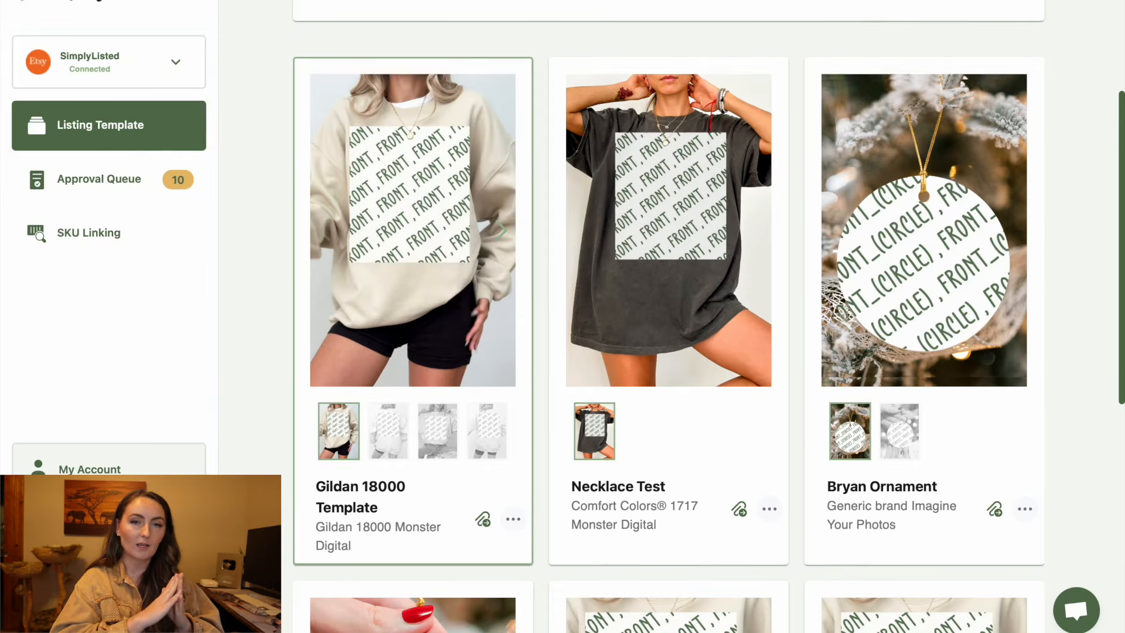
# Attach the Pumpkin Season Sweatshirt, 18000 Test 2, Copy of Copy of 18000 Test 2 and Copy of 18000 Test products and create their mockups.
pyautogui.click(424, 202)
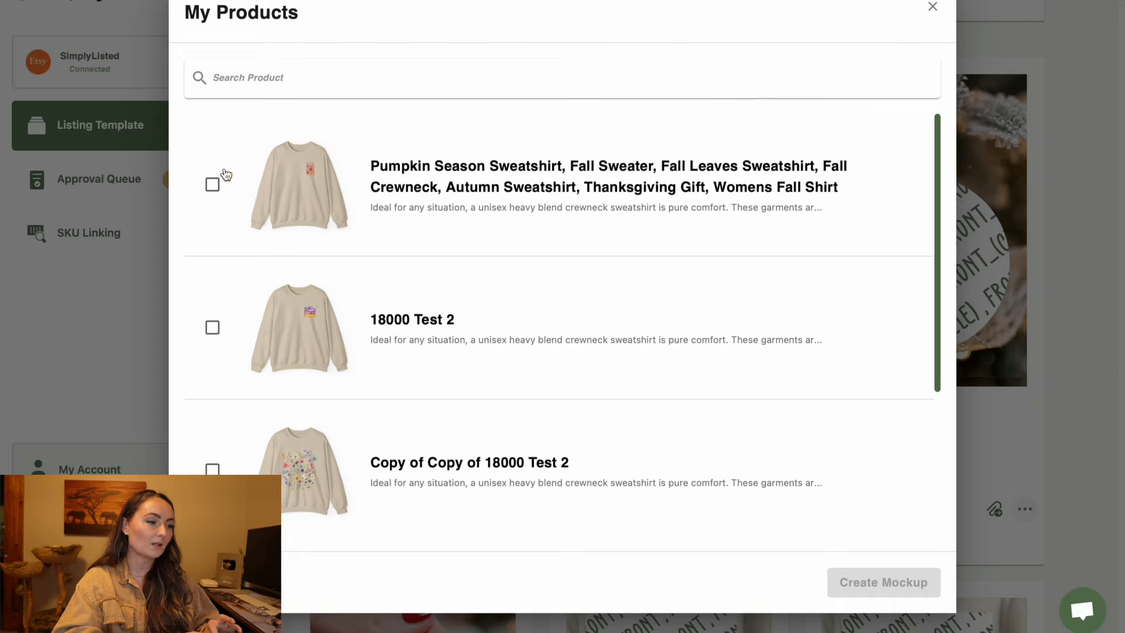
pyautogui.click(213, 185)
pyautogui.click(212, 327)
pyautogui.scroll(-4, 211, 328)
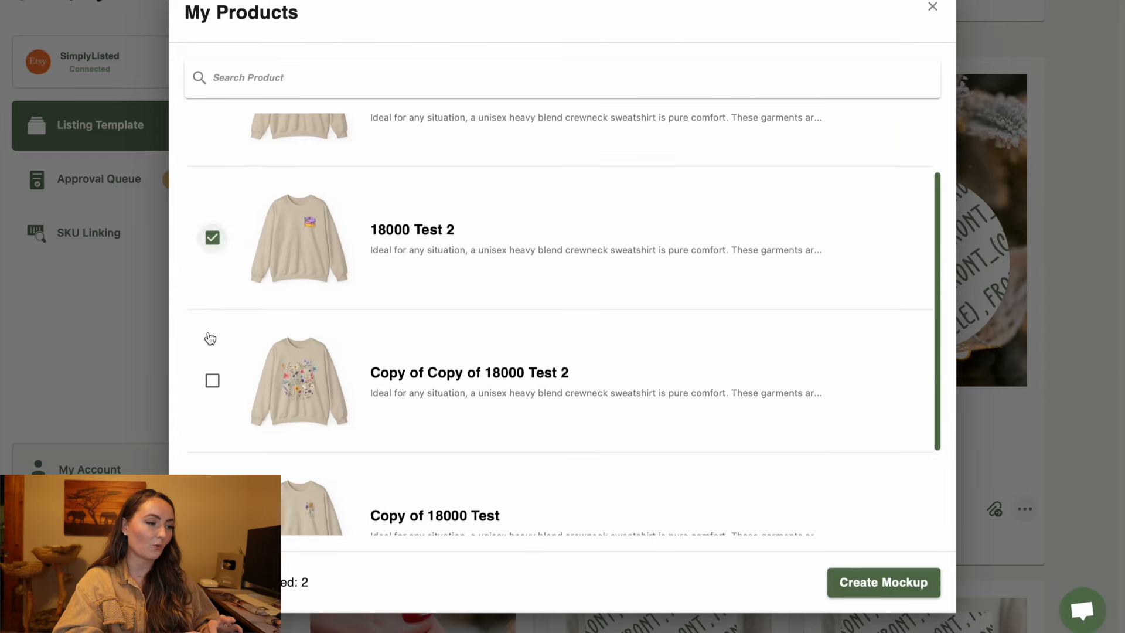
pyautogui.click(212, 263)
pyautogui.click(213, 404)
pyautogui.scroll(-1, 380, 394)
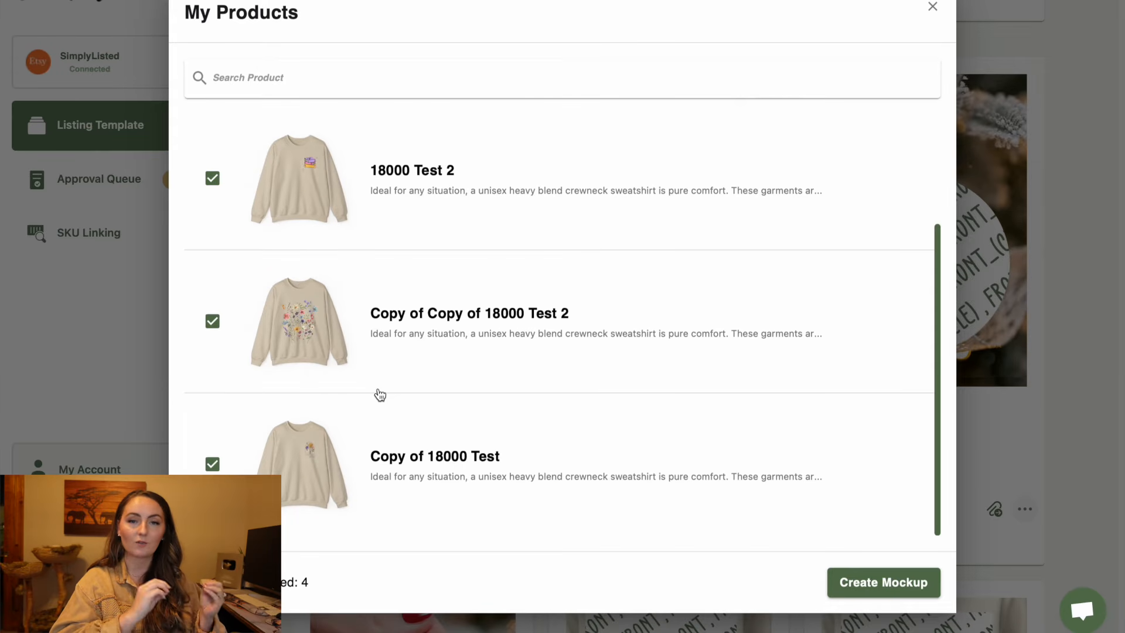
pyautogui.scroll(3, 380, 395)
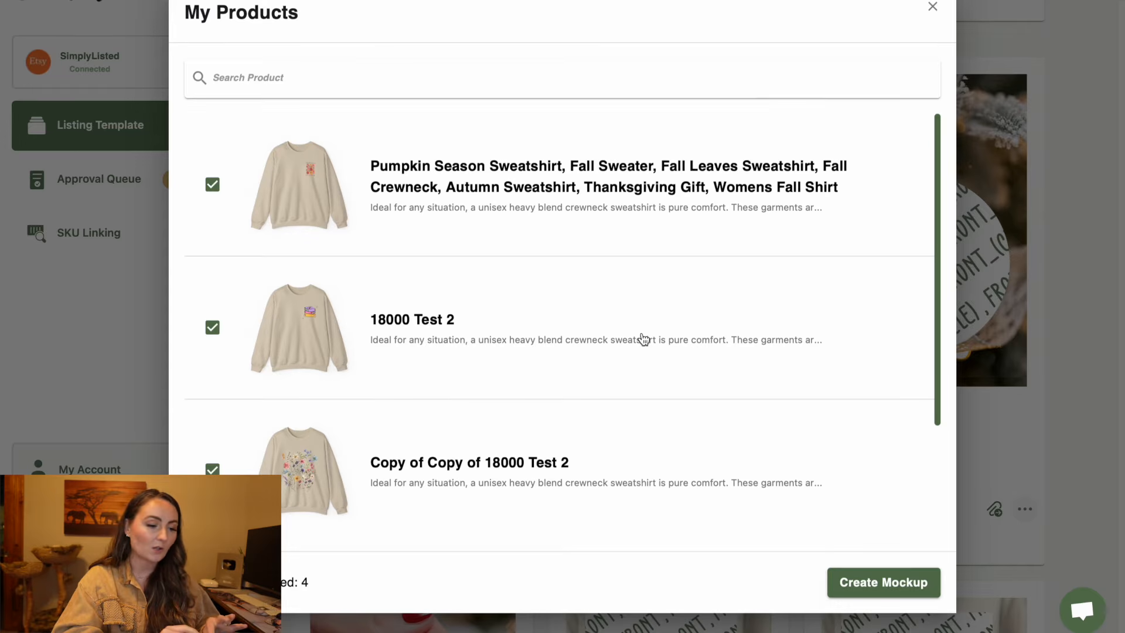
pyautogui.click(904, 591)
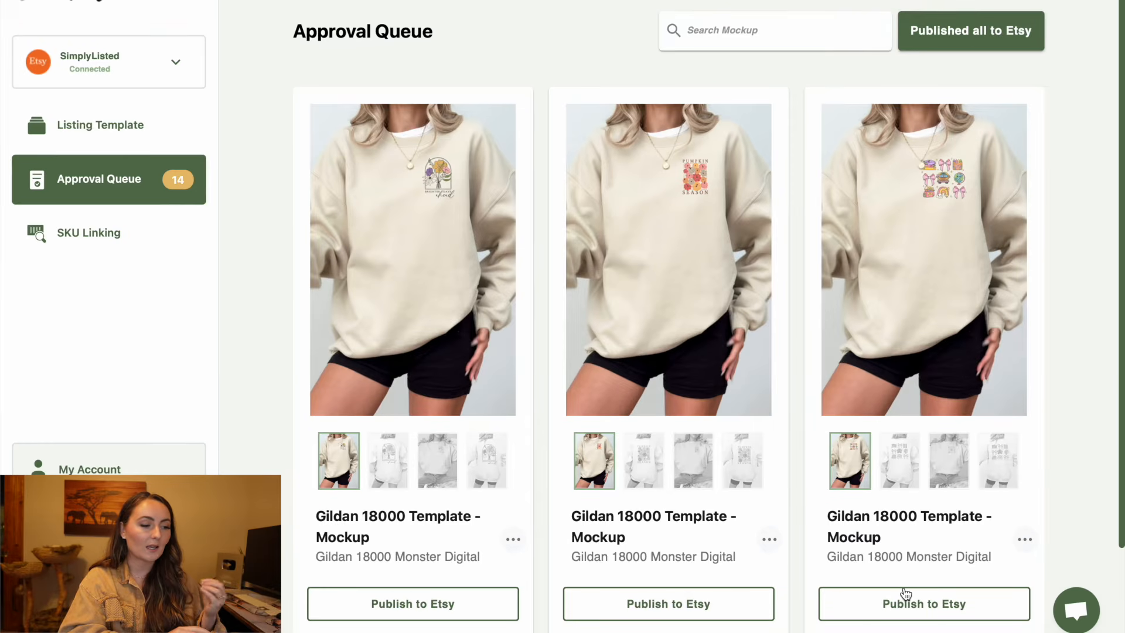
# Review the front, back, color and size guide images of the new Gildan 18000 Template mockups in the approval queue.
pyautogui.click(390, 469)
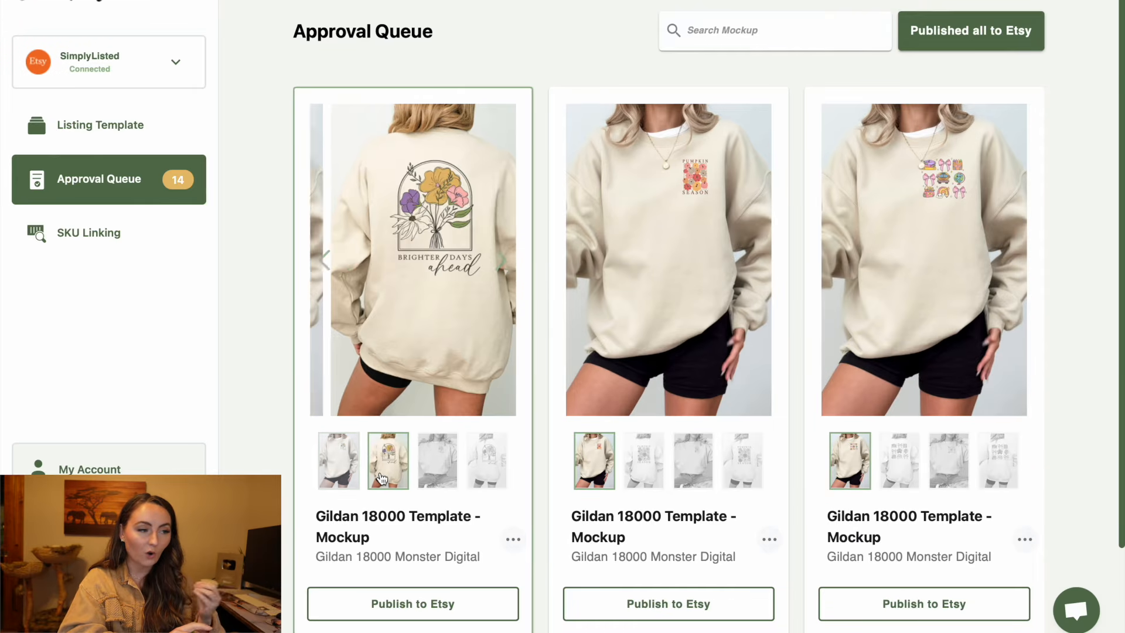
pyautogui.click(438, 469)
pyautogui.click(484, 472)
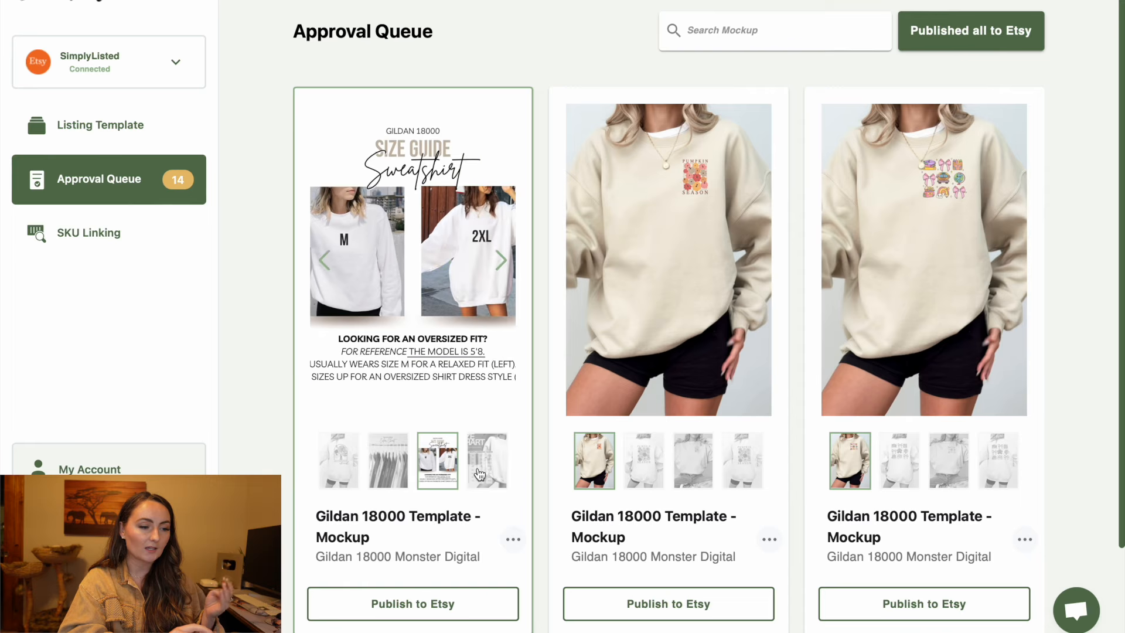
pyautogui.click(631, 469)
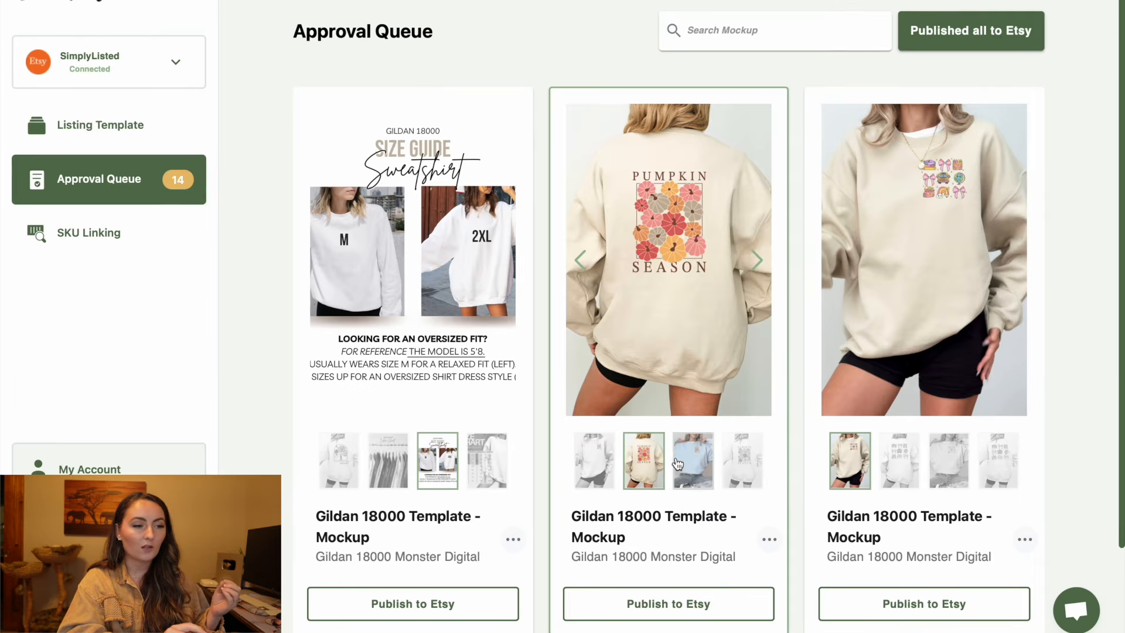
pyautogui.click(693, 463)
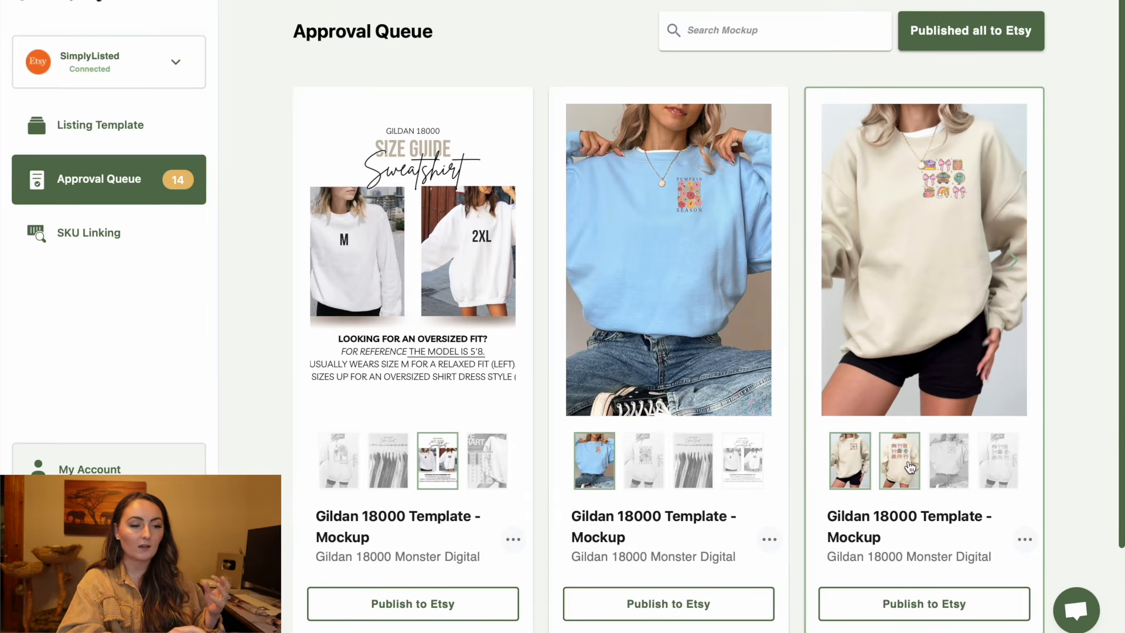
pyautogui.click(899, 465)
pyautogui.click(944, 467)
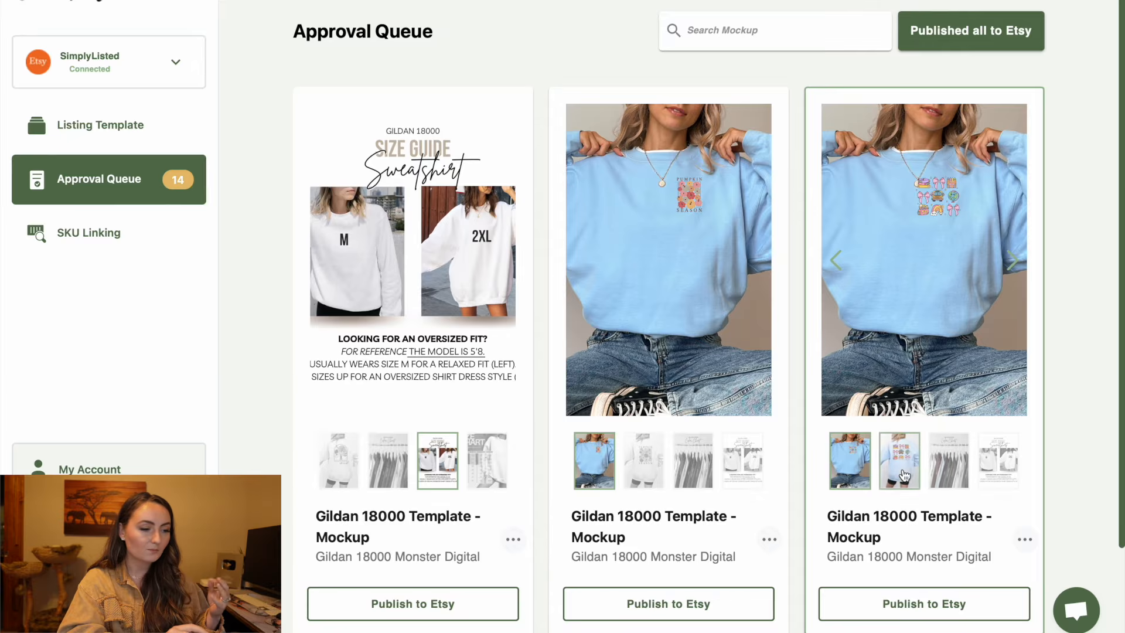
pyautogui.click(904, 465)
pyautogui.scroll(-2, 904, 475)
pyautogui.scroll(-6, 610, 522)
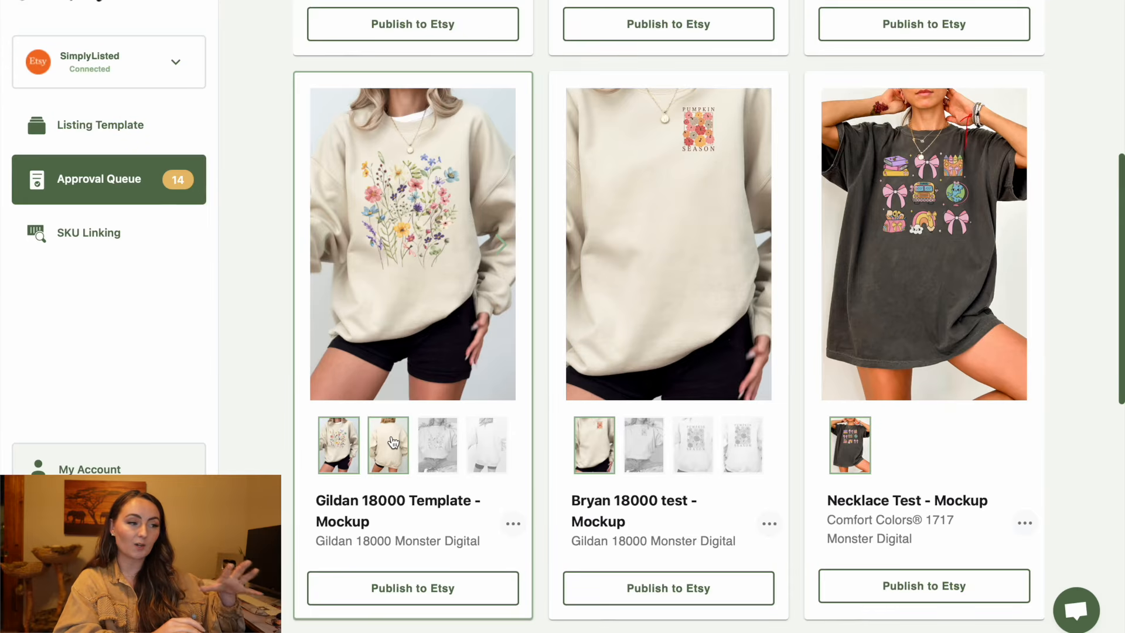
# Compare the front and back views of the wildflower Gildan 18000 Template mockup in the approval queue.
pyautogui.click(393, 442)
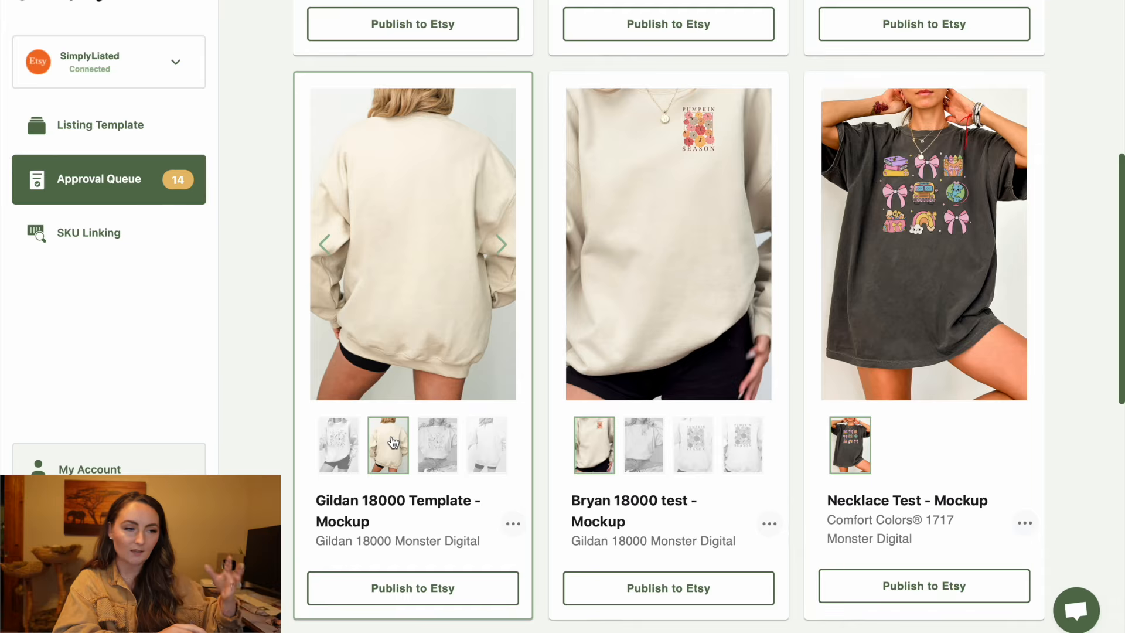
pyautogui.click(350, 445)
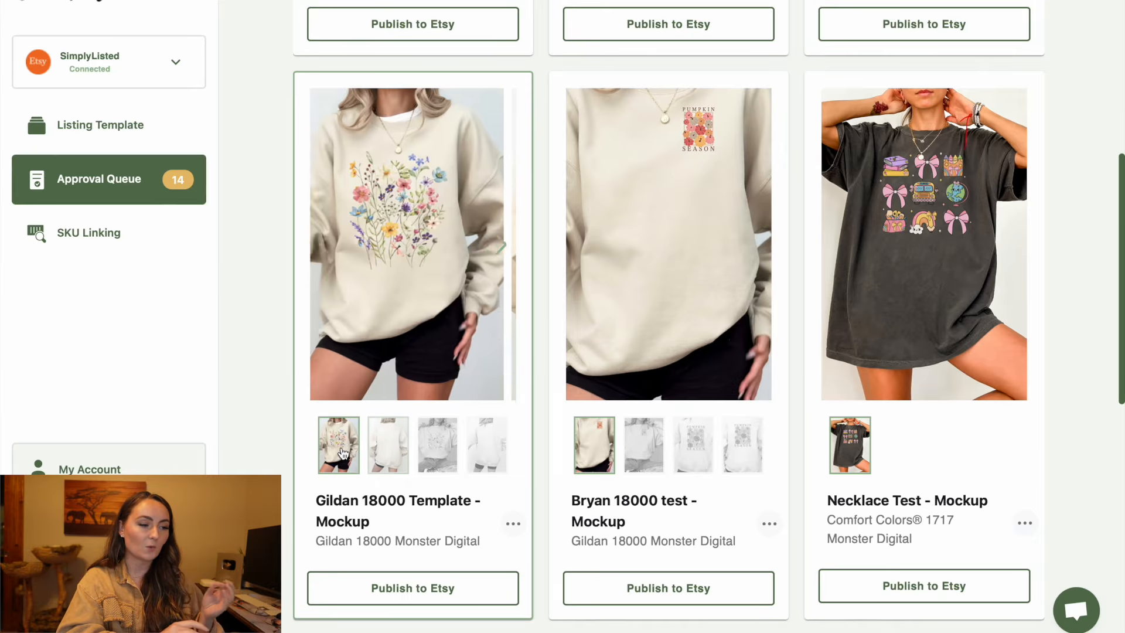
pyautogui.click(389, 448)
pyautogui.click(355, 450)
pyautogui.scroll(2, 360, 450)
pyautogui.scroll(7, 360, 450)
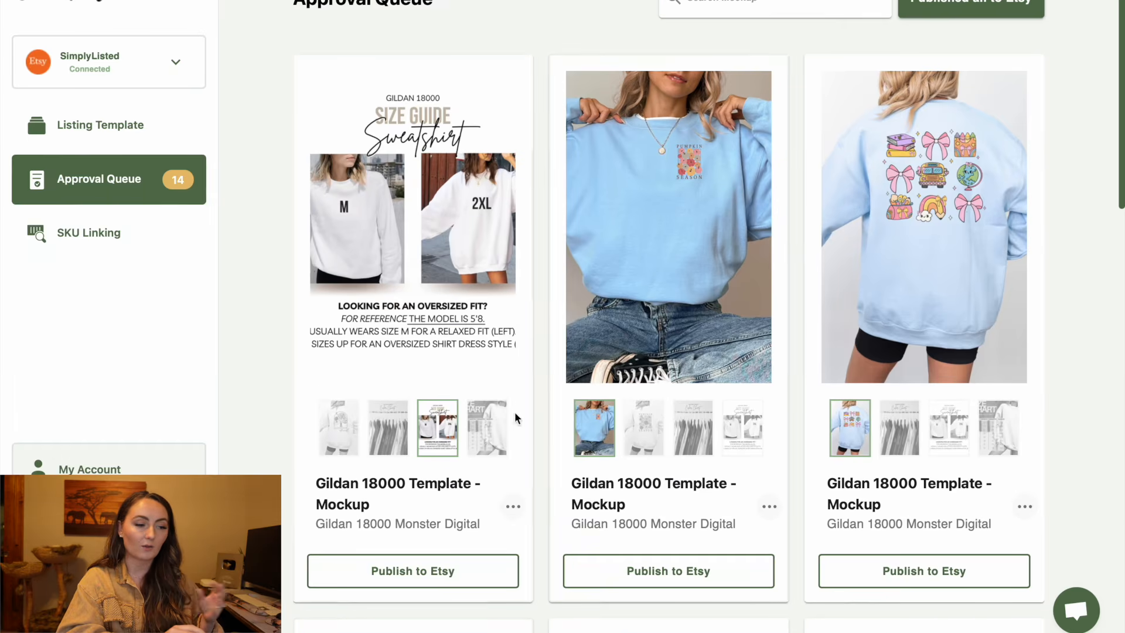
# View the Pumpkin Season mockup's back image, return the first mockup to its front image, and preview it enlarged.
pyautogui.click(655, 435)
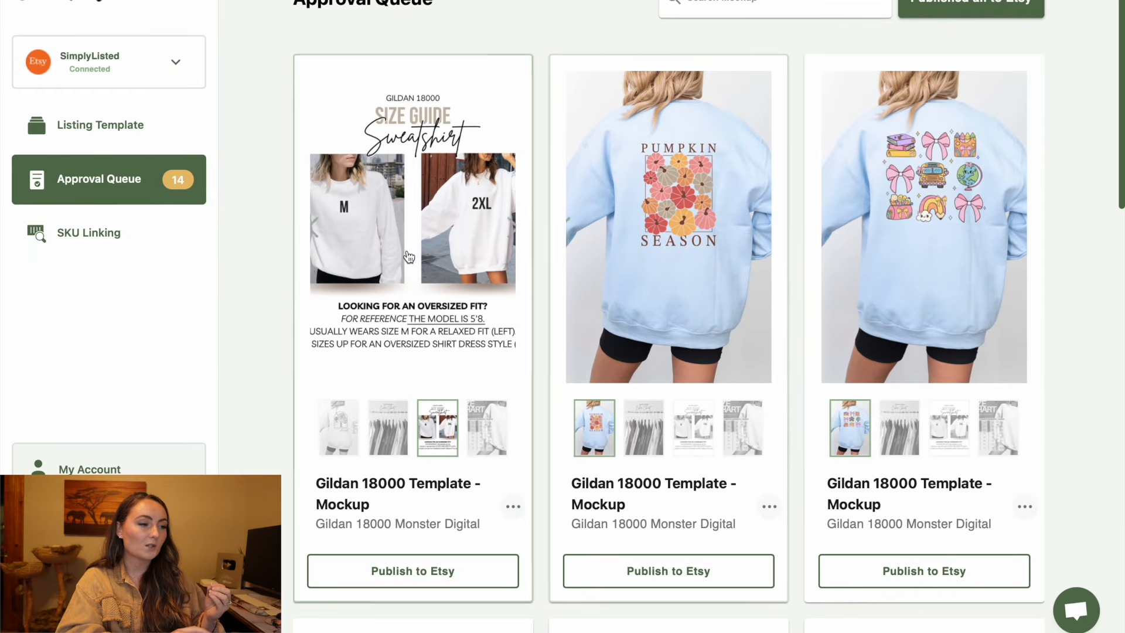
pyautogui.click(321, 240)
pyautogui.click(322, 240)
pyautogui.click(322, 239)
pyautogui.click(322, 240)
pyautogui.click(322, 240)
pyautogui.click(450, 213)
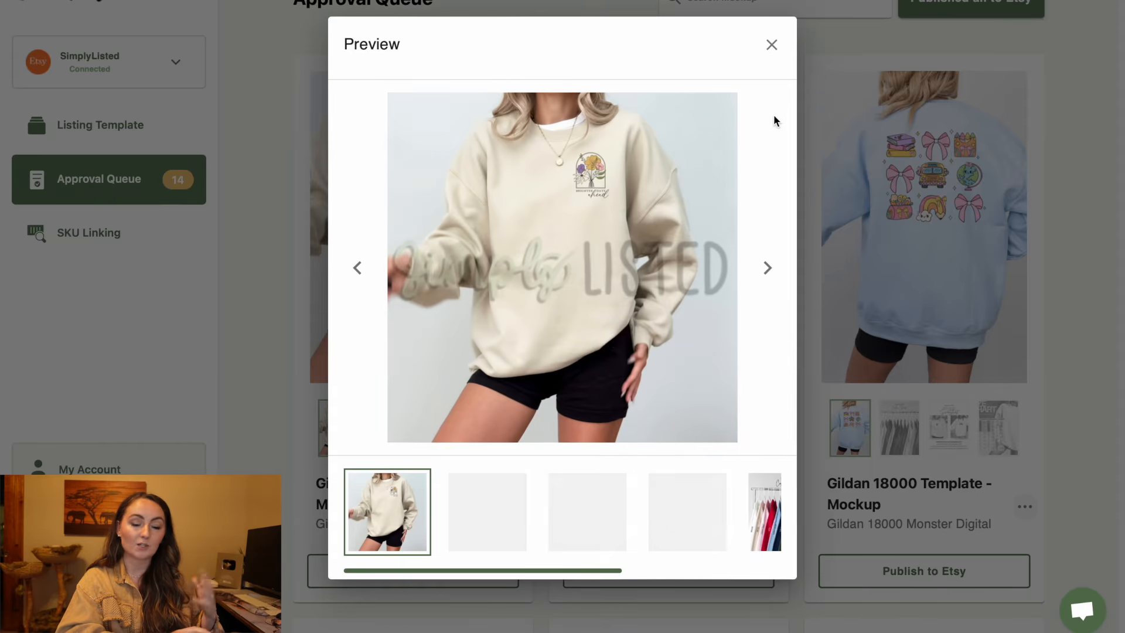
pyautogui.click(770, 46)
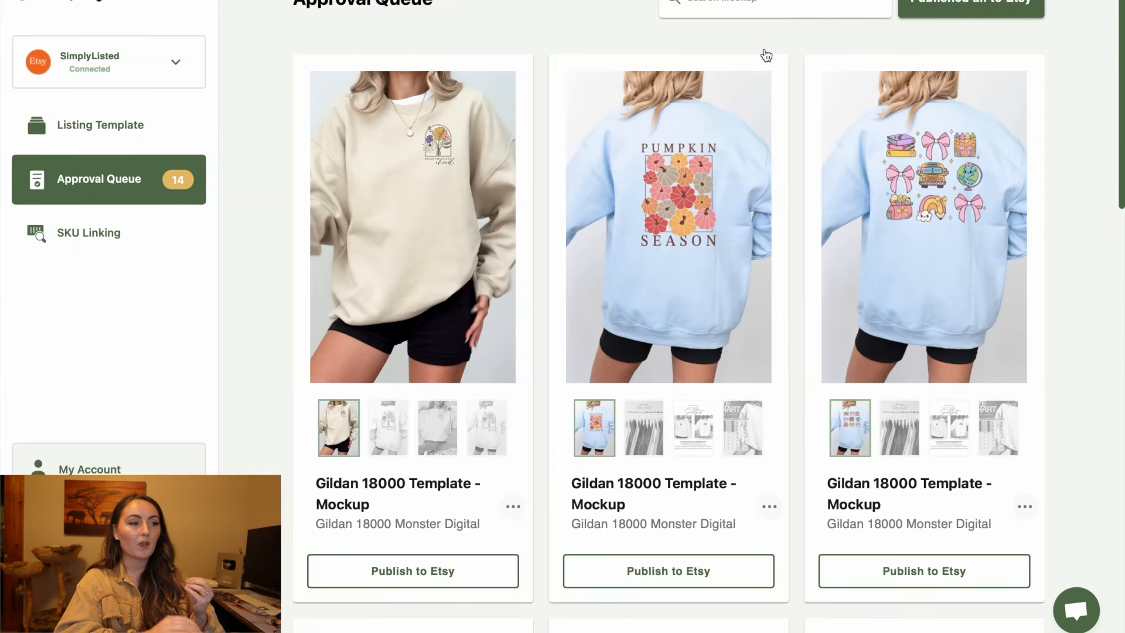
# Open the Pumpkin Season Gildan 18000 Template mockup for editing.
pyautogui.moveTo(563, 225)
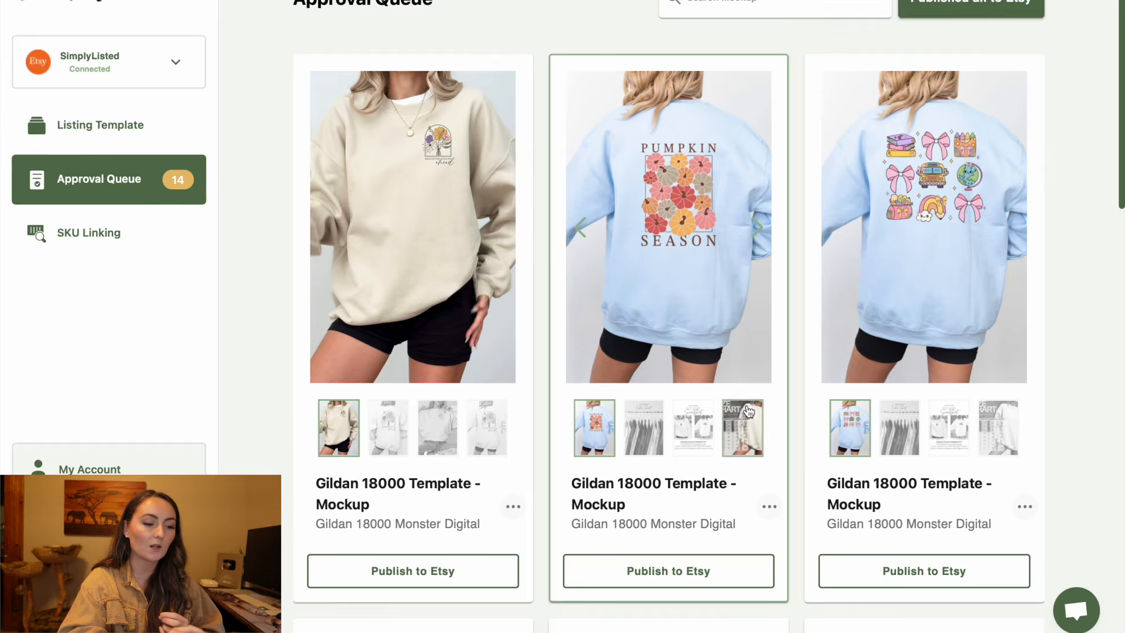
pyautogui.click(769, 508)
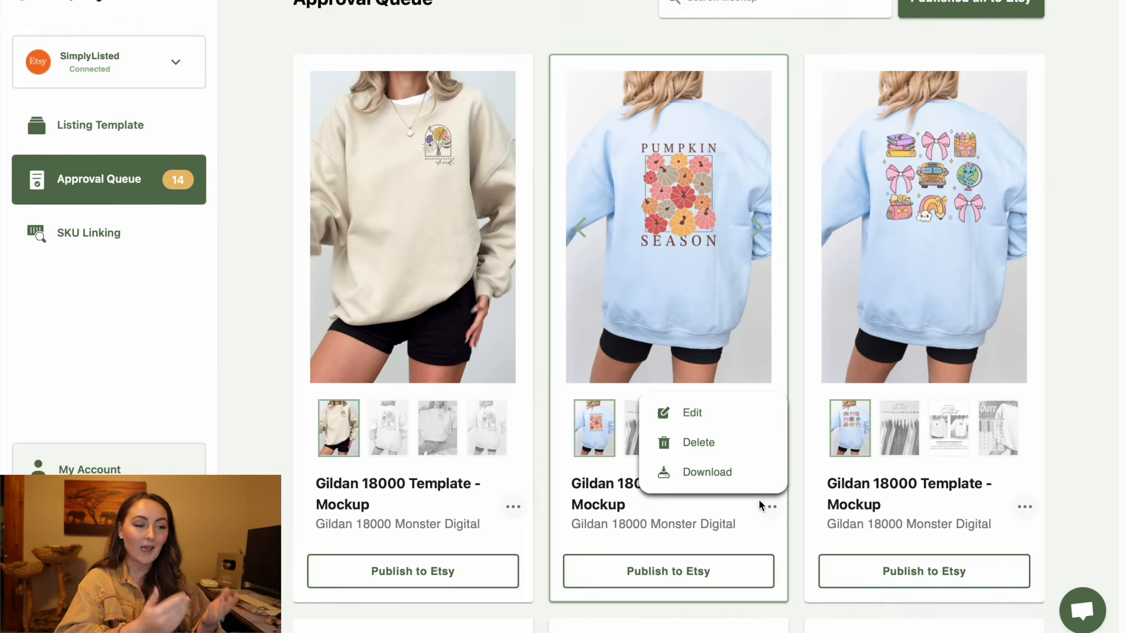
pyautogui.click(731, 415)
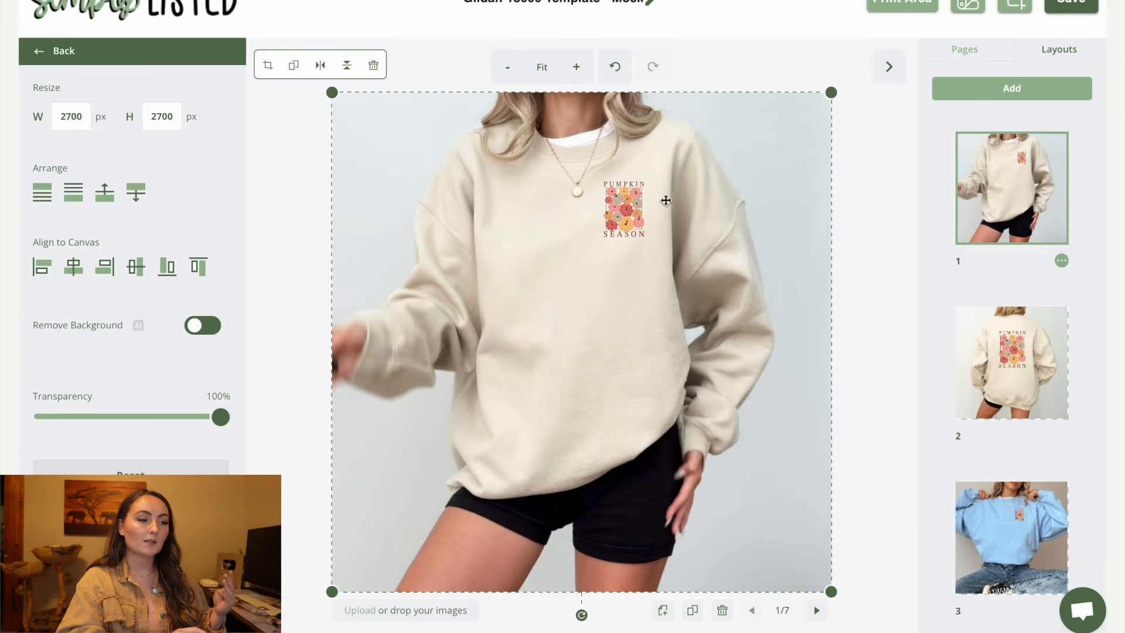
# Set the front Pumpkin Season design's transparency to 82% on page 1, nudge it up slightly, and save the mockup.
pyautogui.moveTo(627, 211)
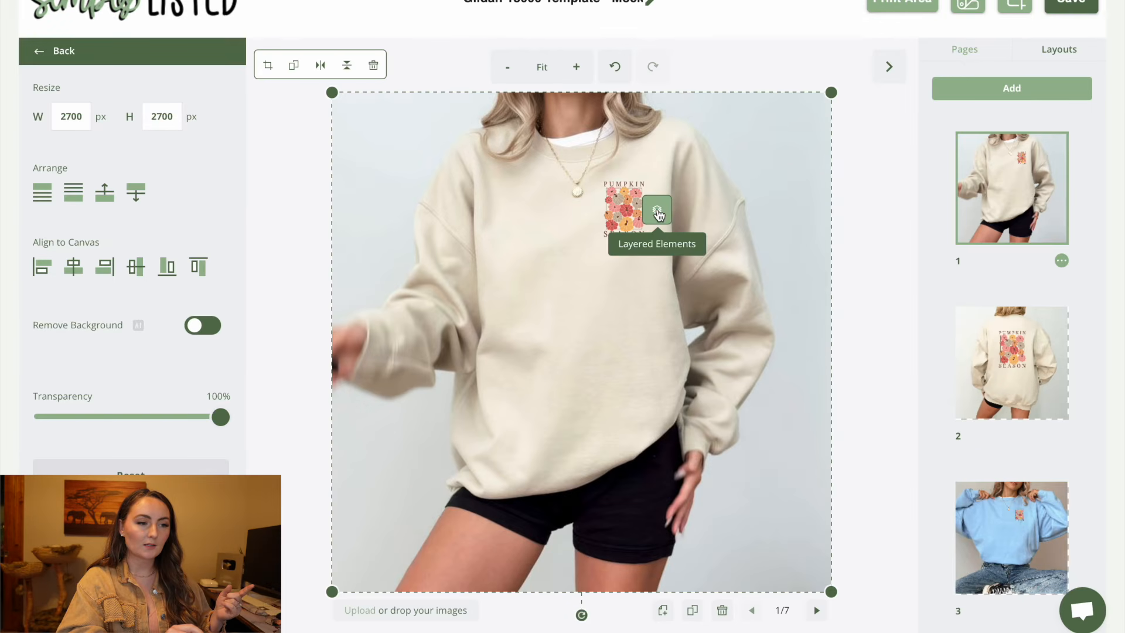
pyautogui.click(664, 212)
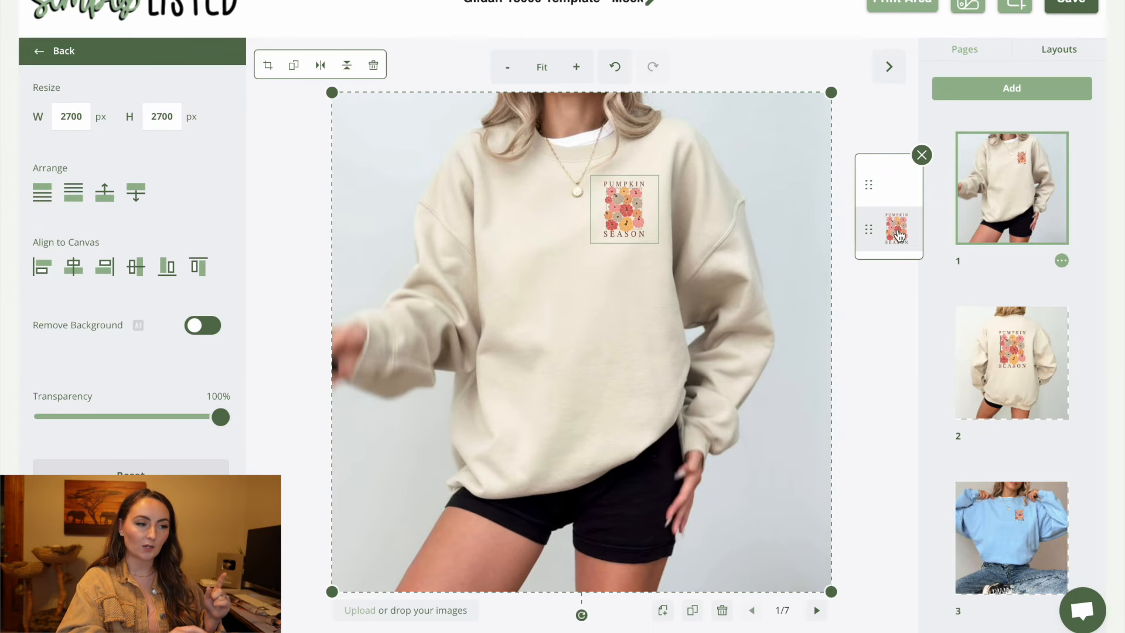
pyautogui.click(899, 236)
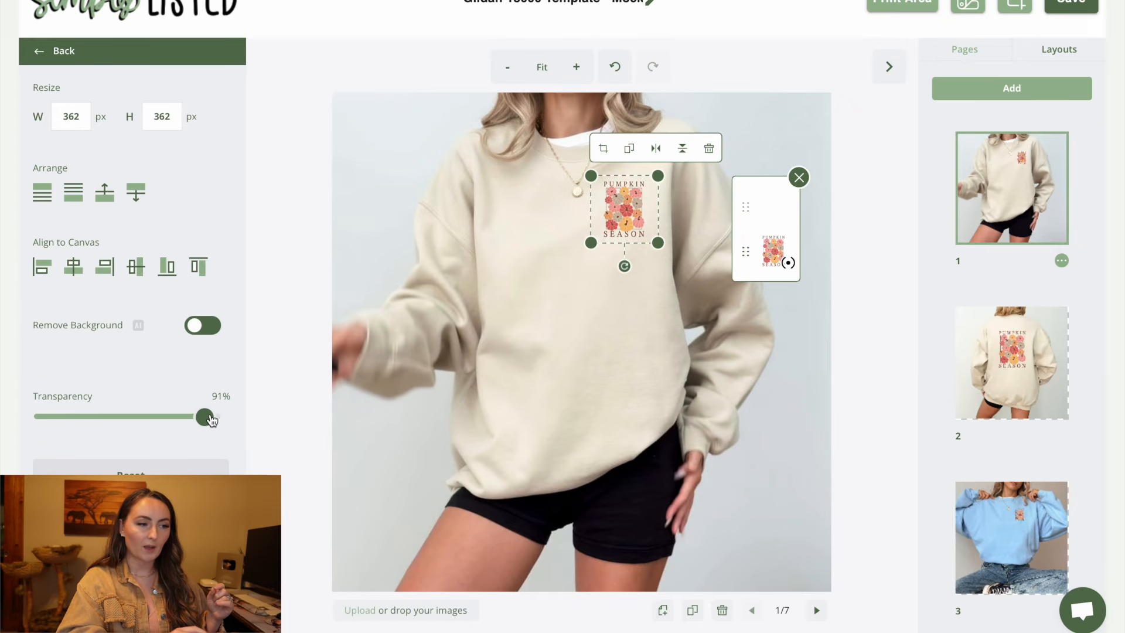
pyautogui.moveTo(211, 421); pyautogui.dragTo(195, 421)
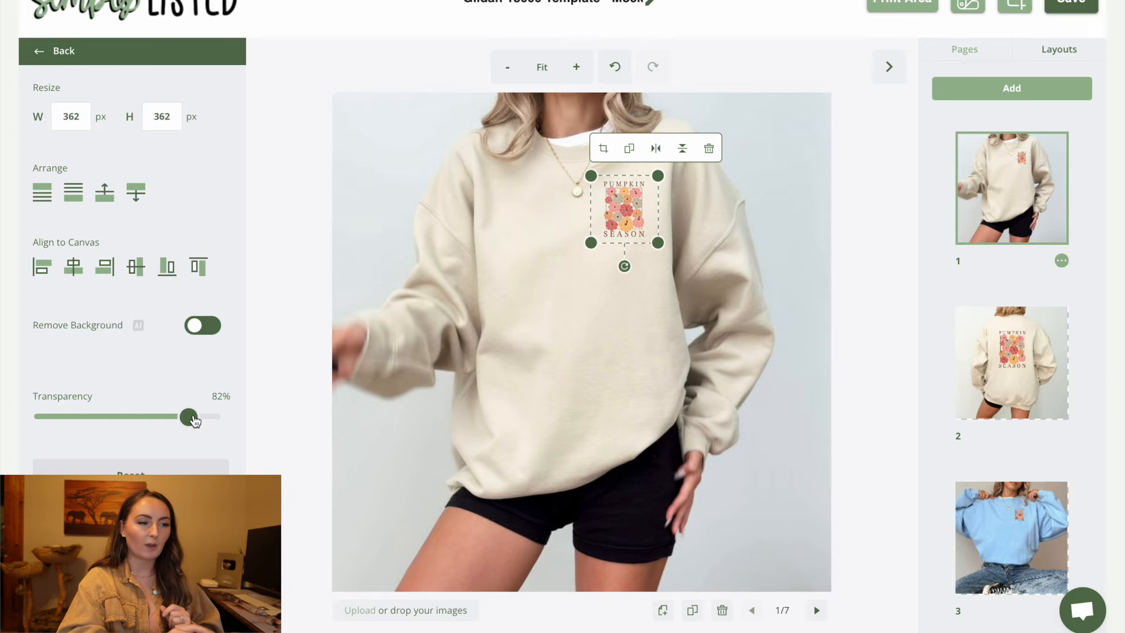
pyautogui.moveTo(626, 211); pyautogui.dragTo(627, 211)
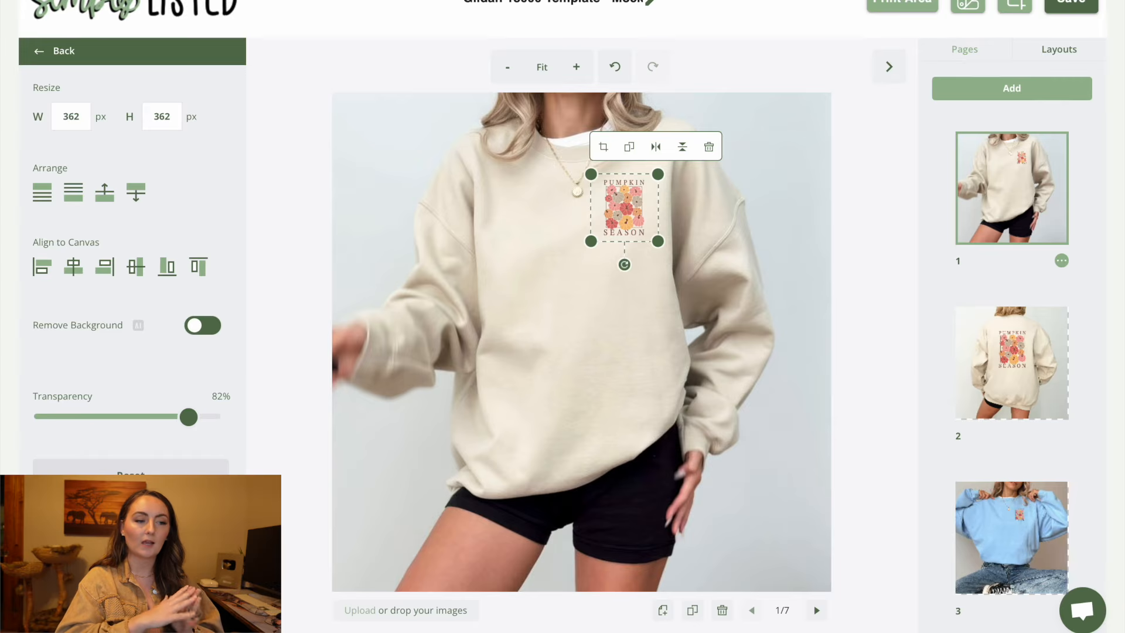
pyautogui.click(1081, 10)
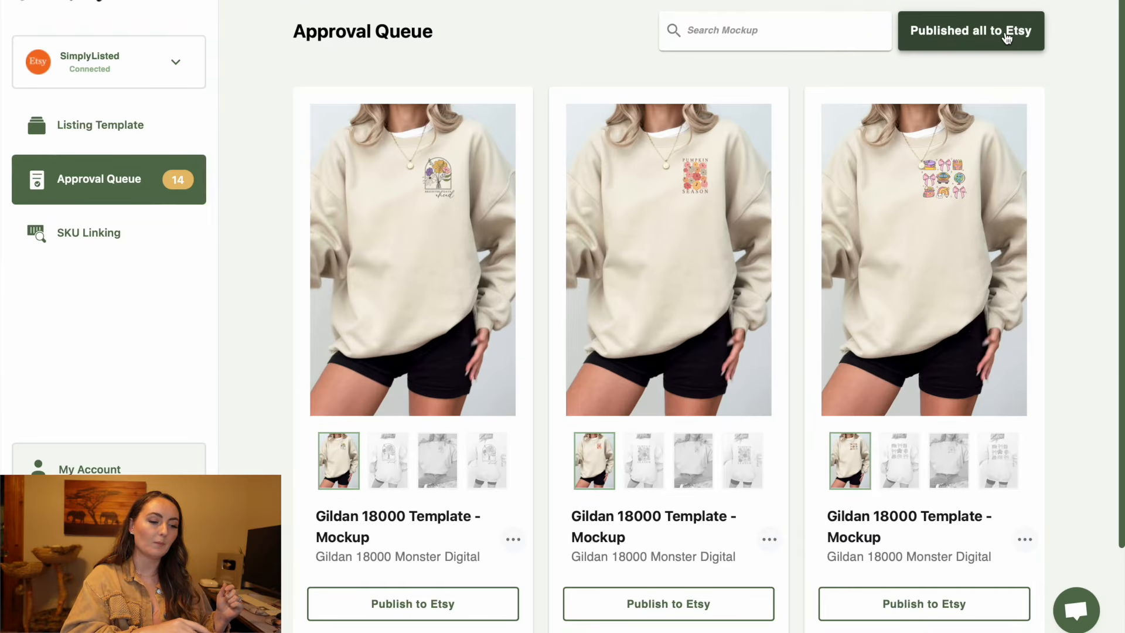
# Publish the Pumpkin Season mockup to Etsy, switch to the shop's draft listings, and open the Pumpkin Season Sweatshirt listing.
pyautogui.scroll(-2, 761, 263)
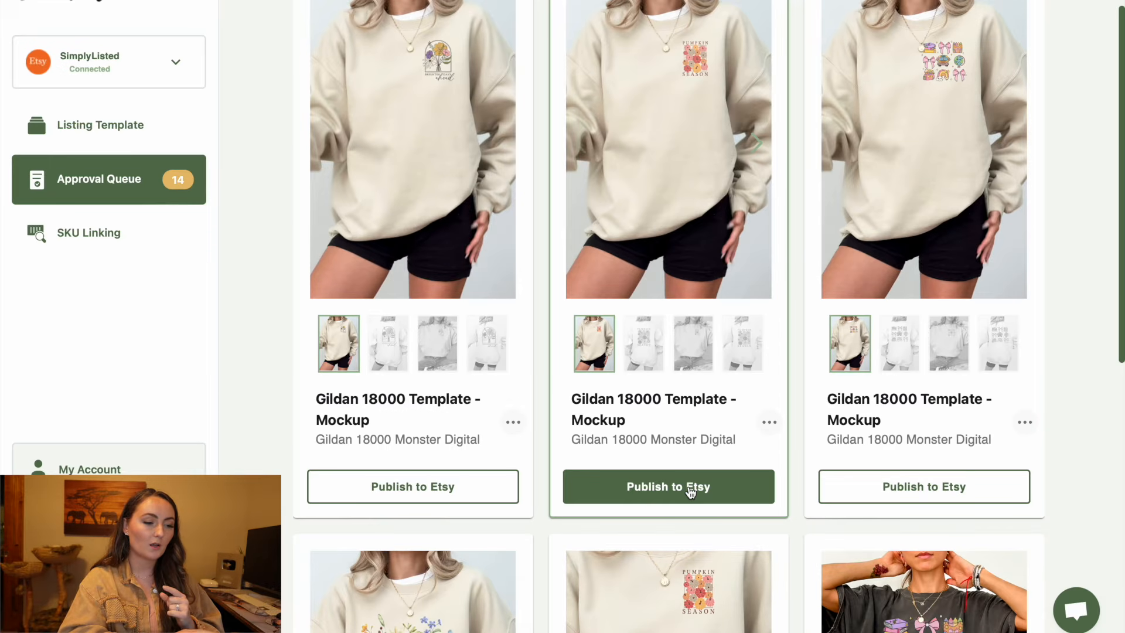
pyautogui.scroll(2, 766, 405)
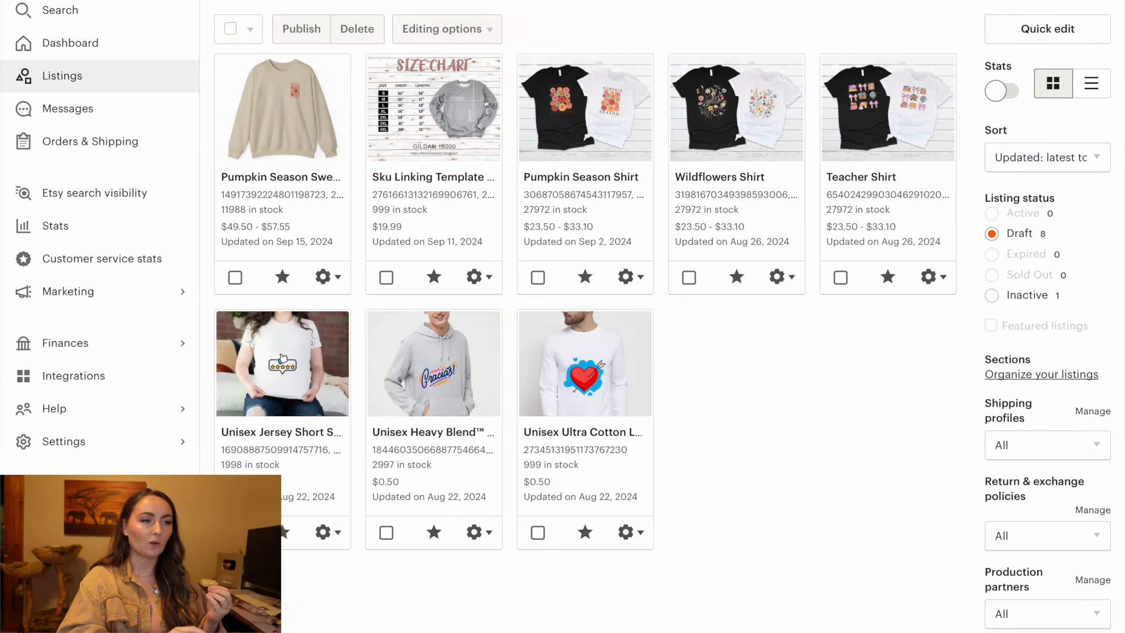
pyautogui.moveTo(782, 2)
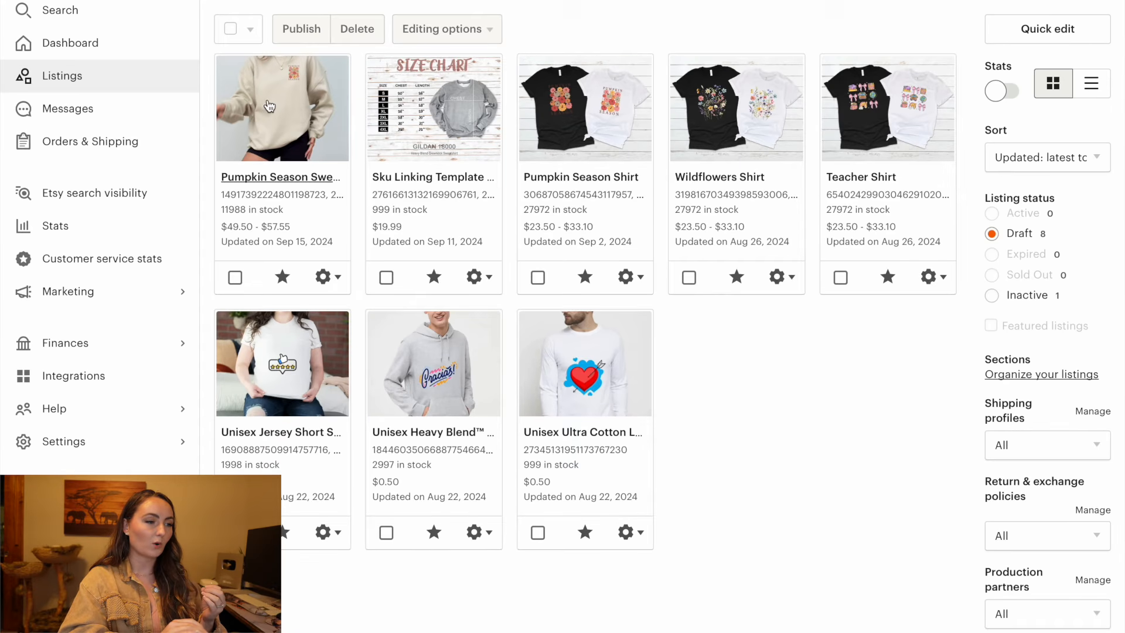
pyautogui.click(338, 70)
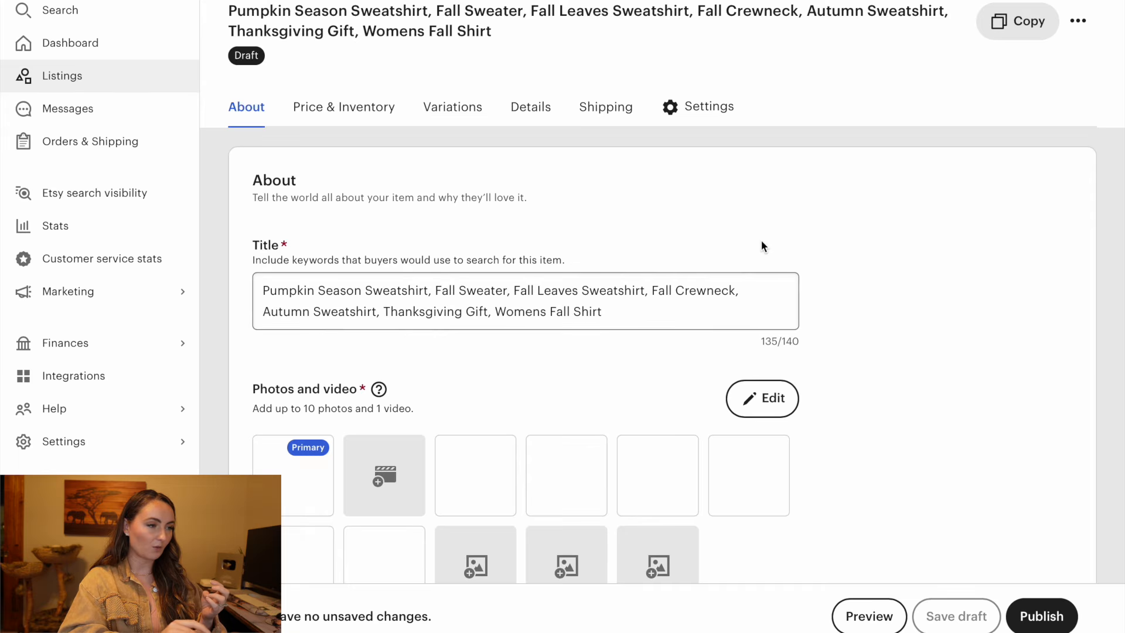
# Examine the Pumpkin Season Sweatshirt listing's photos, including the front, back, color chart, size guide and size chart images.
pyautogui.scroll(-2, 762, 240)
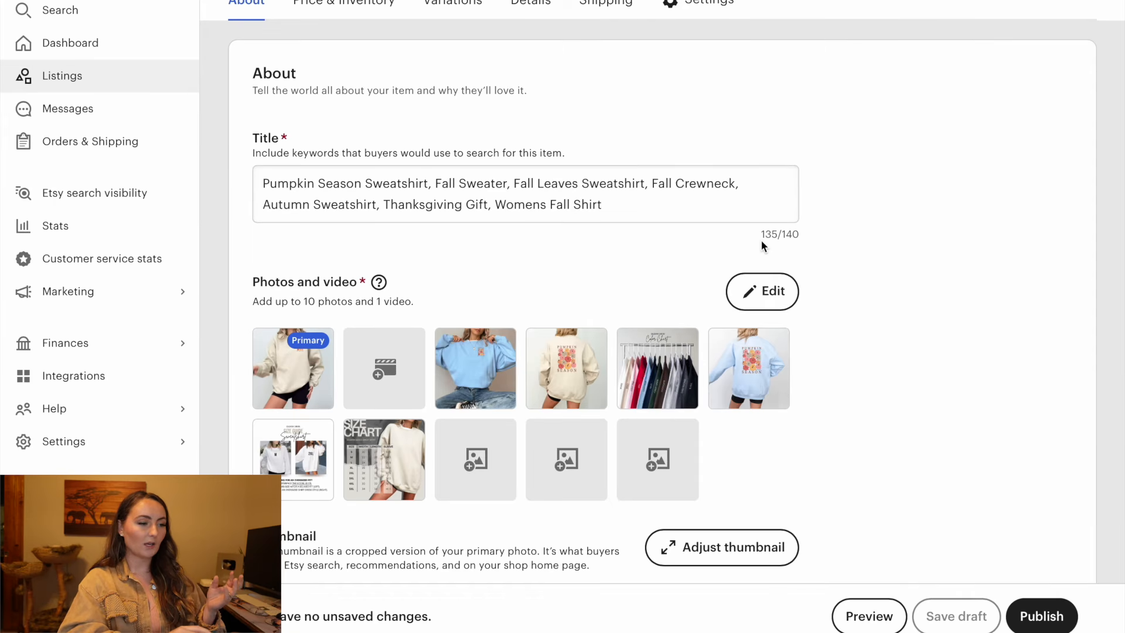
pyautogui.click(308, 374)
pyautogui.click(104, 163)
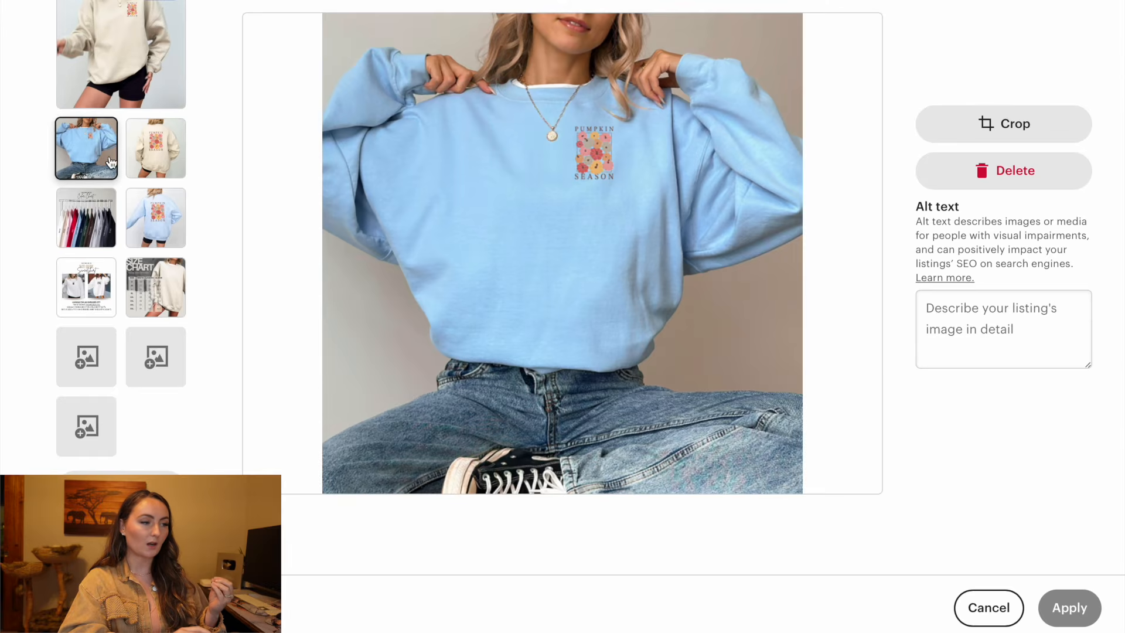
pyautogui.click(153, 151)
pyautogui.click(88, 223)
pyautogui.click(153, 224)
pyautogui.click(104, 286)
pyautogui.click(144, 286)
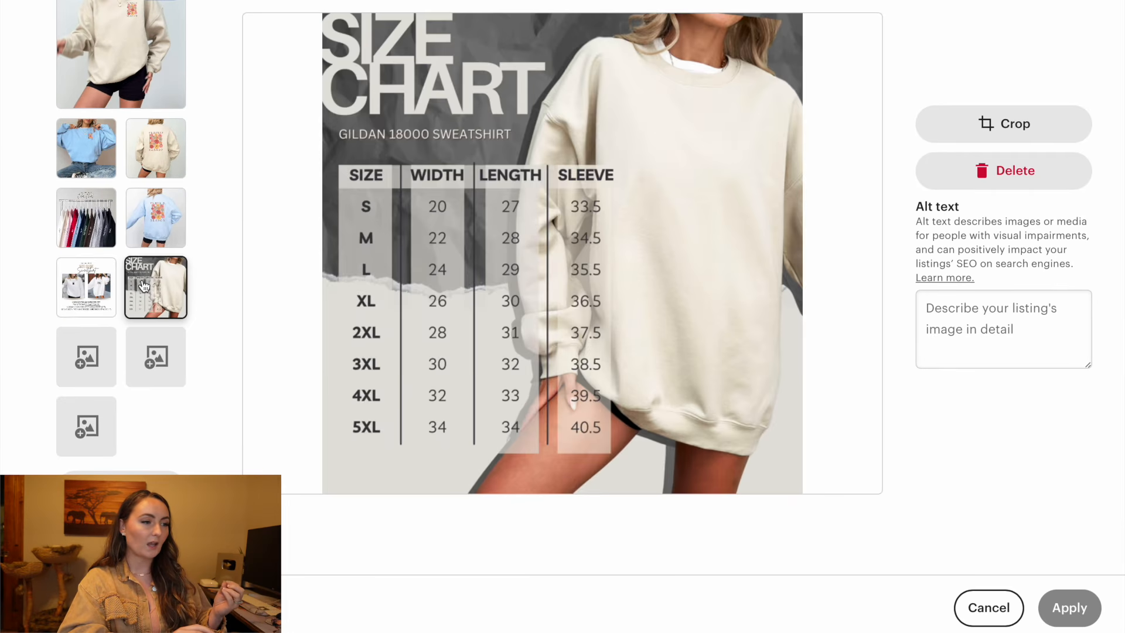
# Move the Color Chart photo behind the light blue back-view photo and apply the new photo order.
pyautogui.click(144, 231)
pyautogui.click(94, 232)
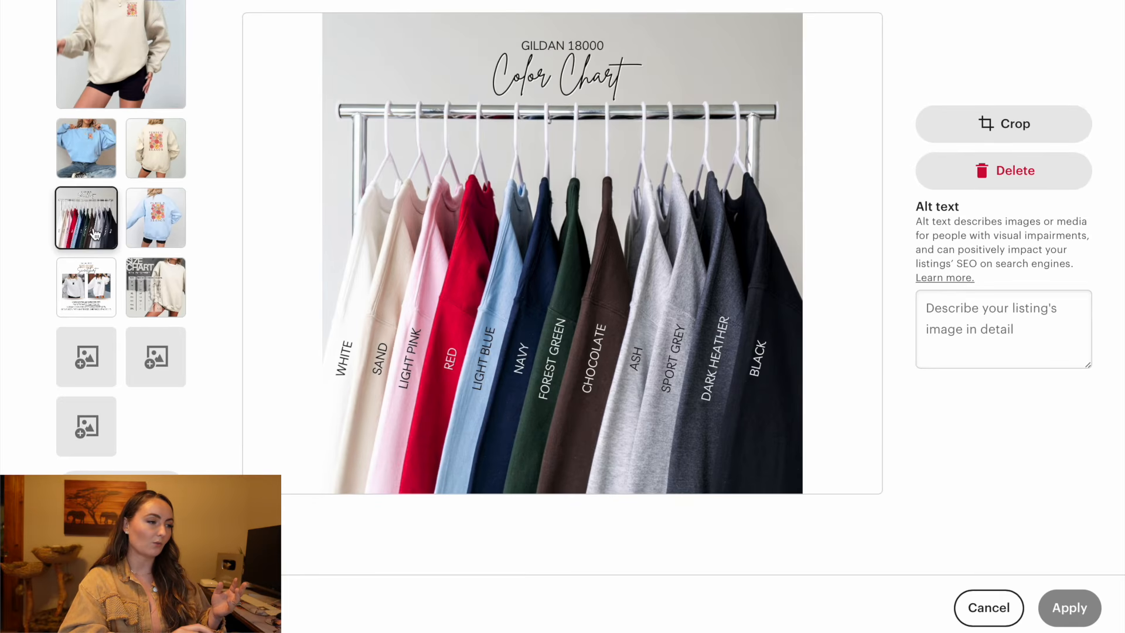
pyautogui.moveTo(94, 232); pyautogui.dragTo(171, 231)
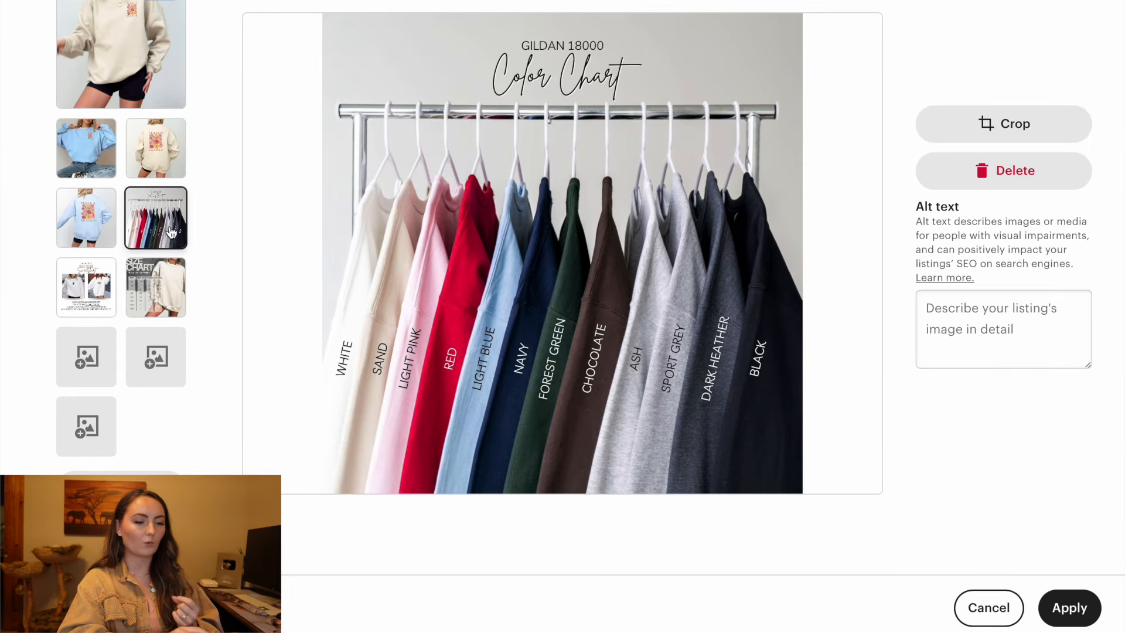
pyautogui.click(1070, 608)
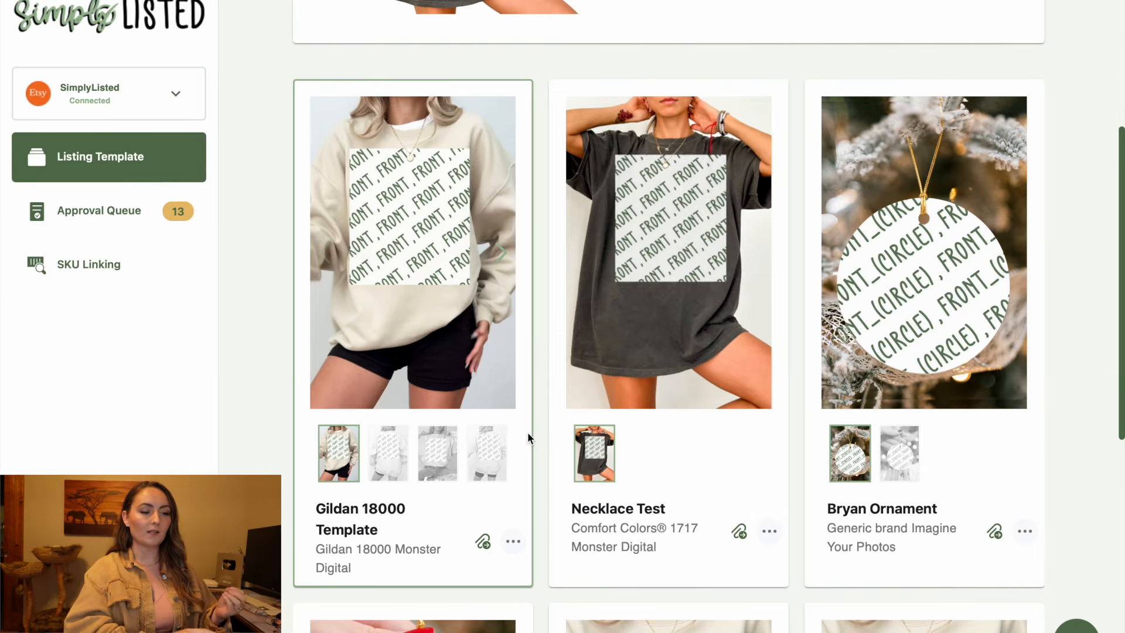
# Start changing the Gildan 18000 Template's print provider, using Printify and the Unisex Heavy Blend Crewneck Sweatshirt found with the search "18000".
pyautogui.click(513, 542)
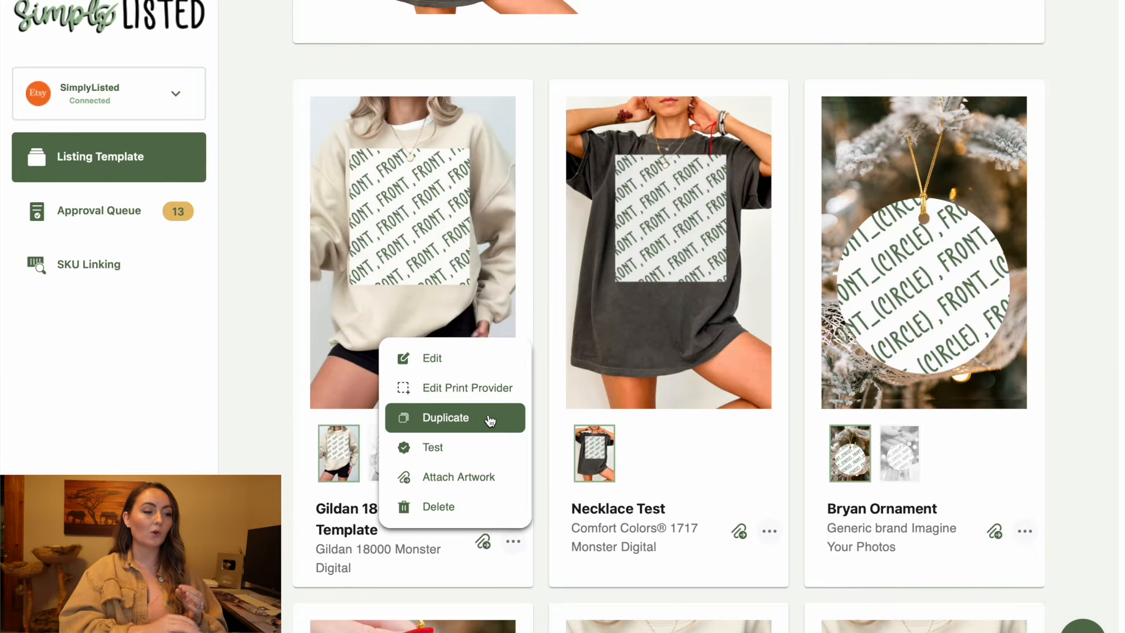
pyautogui.click(453, 389)
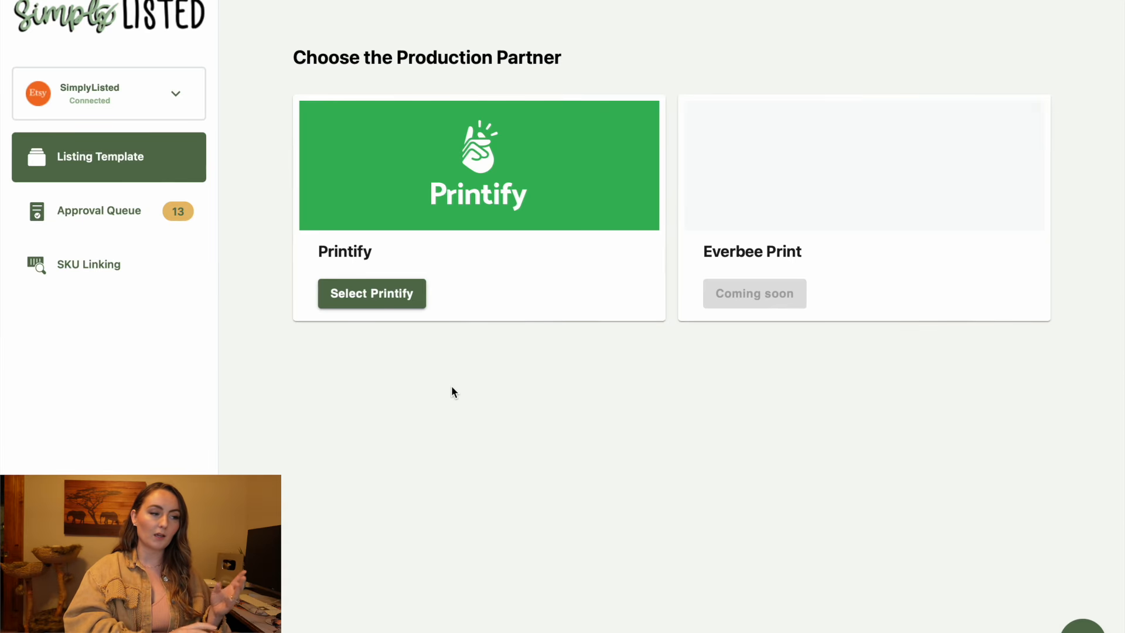
pyautogui.click(396, 300)
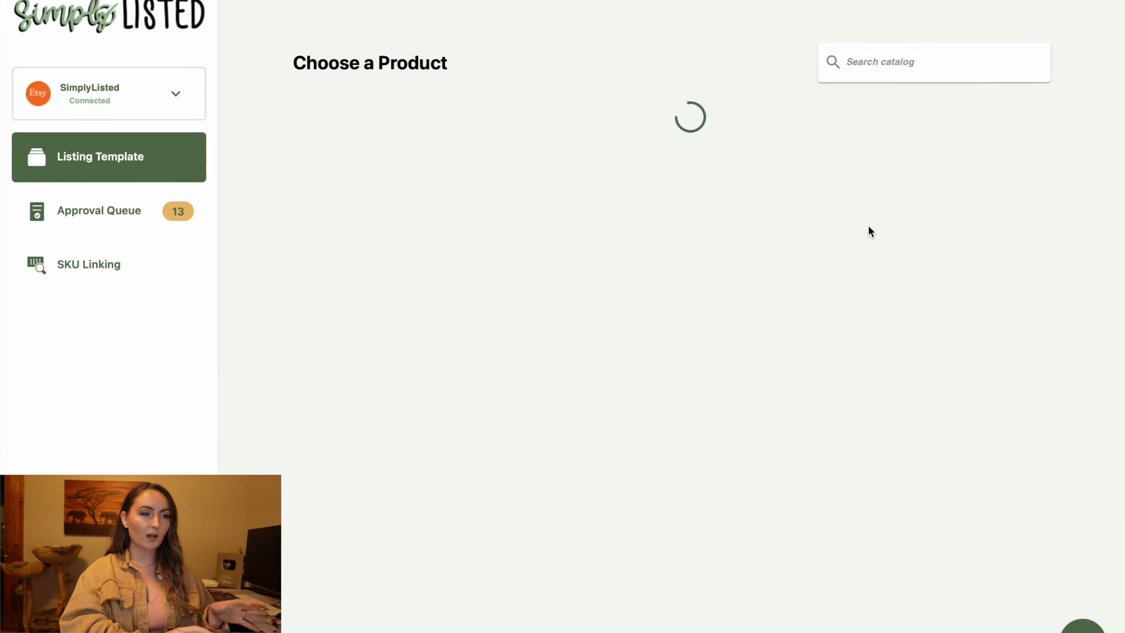
pyautogui.click(878, 62)
pyautogui.write('18000')
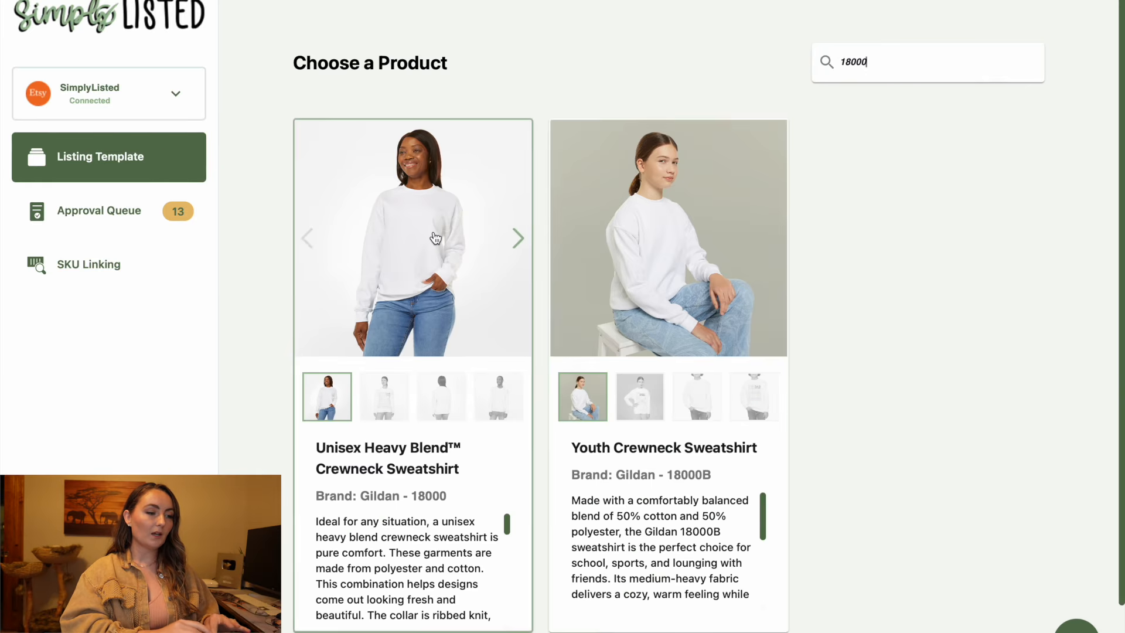
pyautogui.click(431, 239)
# Choose Print Clever as the print provider and pick a variant size for the sweatshirt.
pyautogui.click(568, 360)
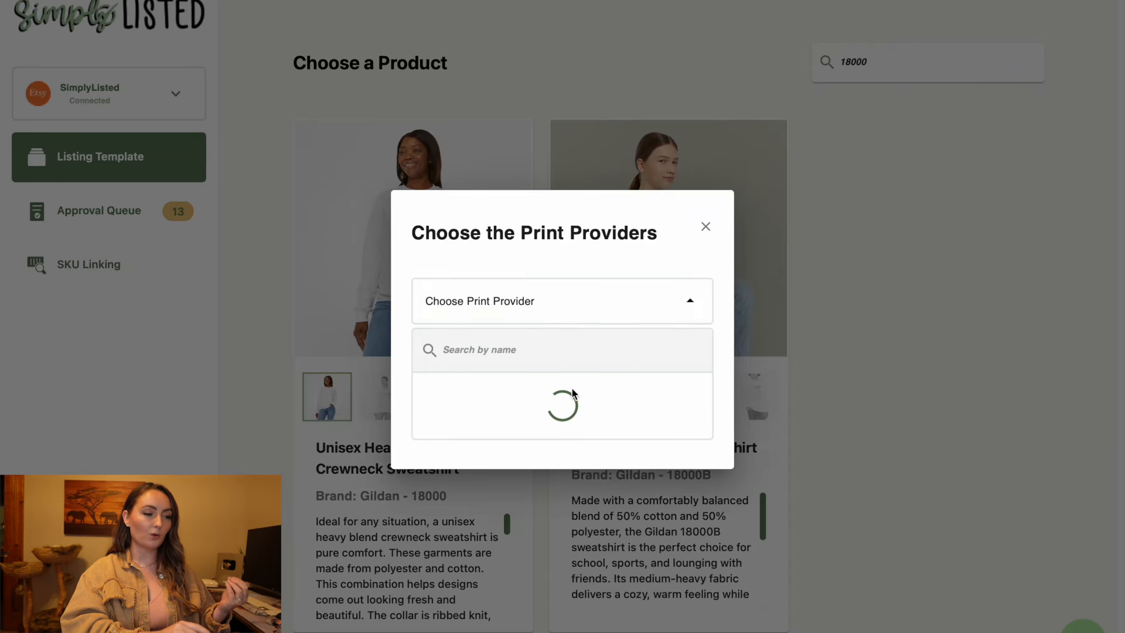
pyautogui.scroll(-1, 573, 392)
pyautogui.scroll(-5, 573, 393)
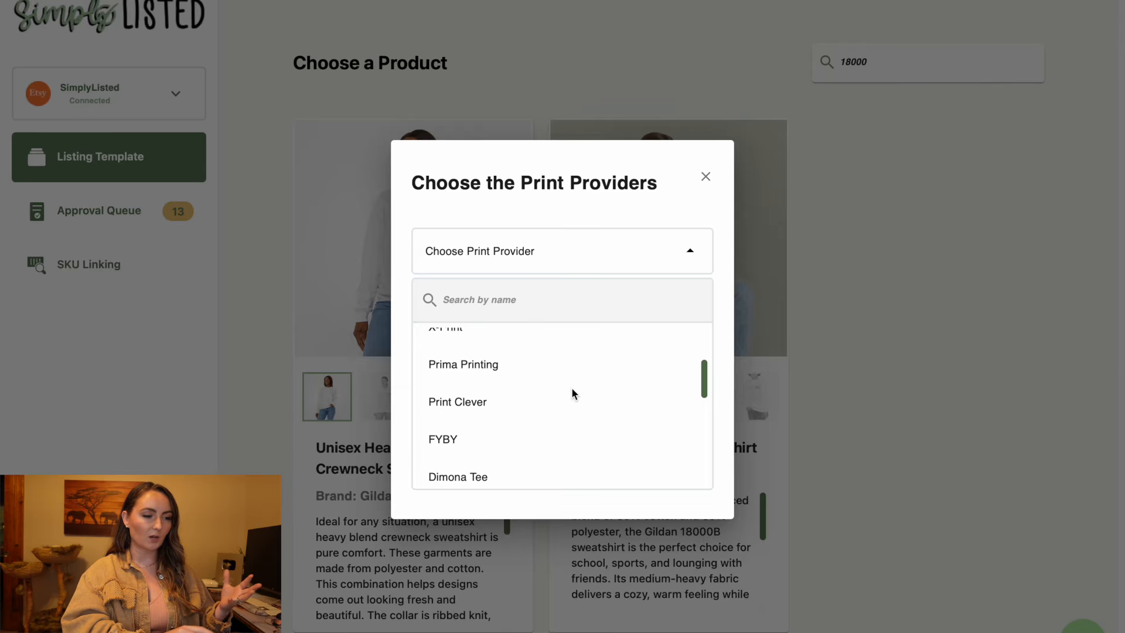
pyautogui.click(506, 399)
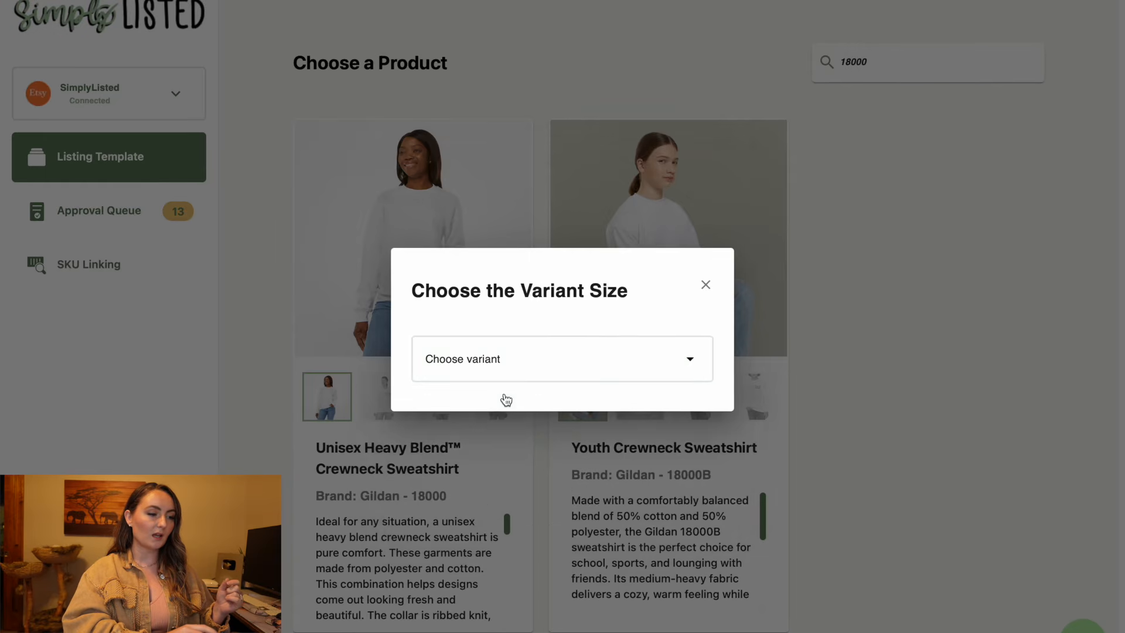
pyautogui.click(684, 369)
pyautogui.click(452, 408)
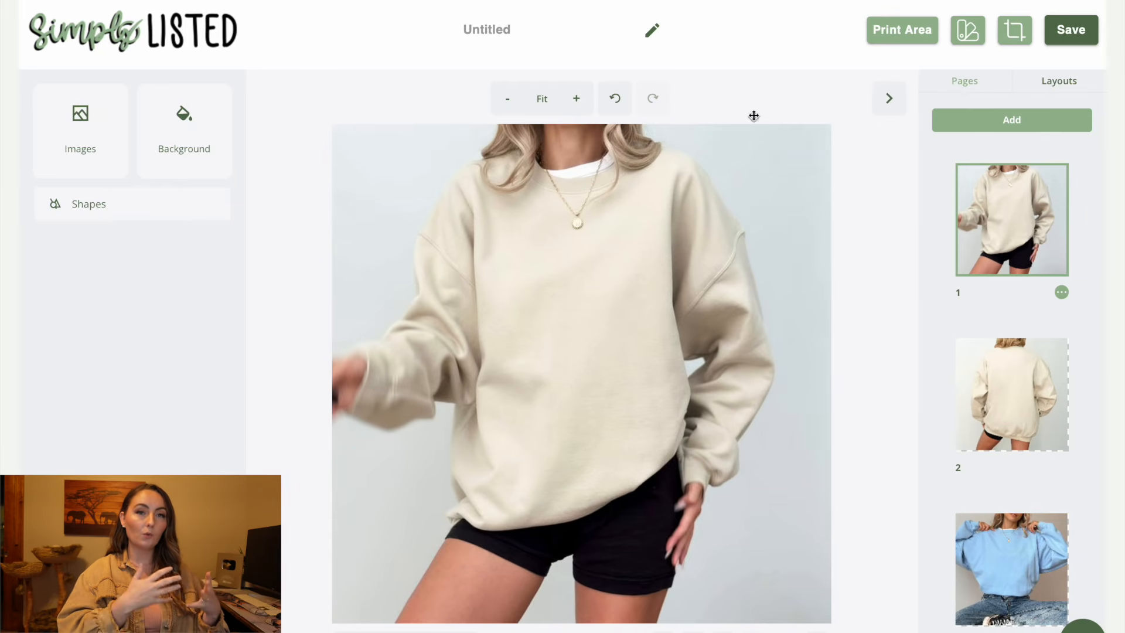
# Add a Front print area to the beige front-view sweatshirt on page 1.
pyautogui.click(893, 37)
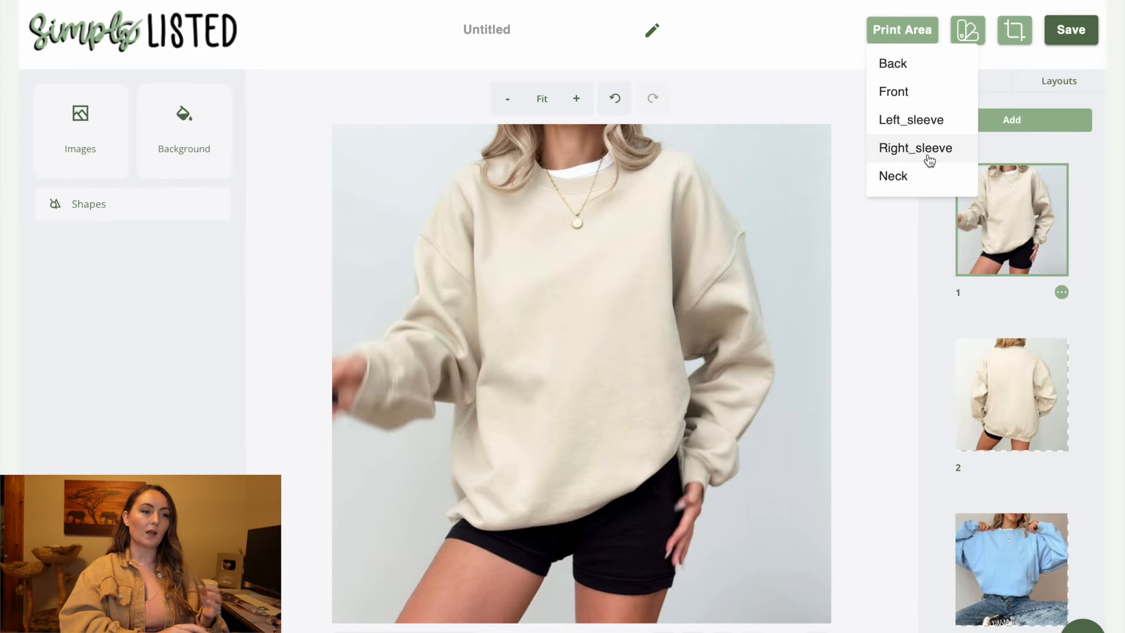
pyautogui.click(921, 93)
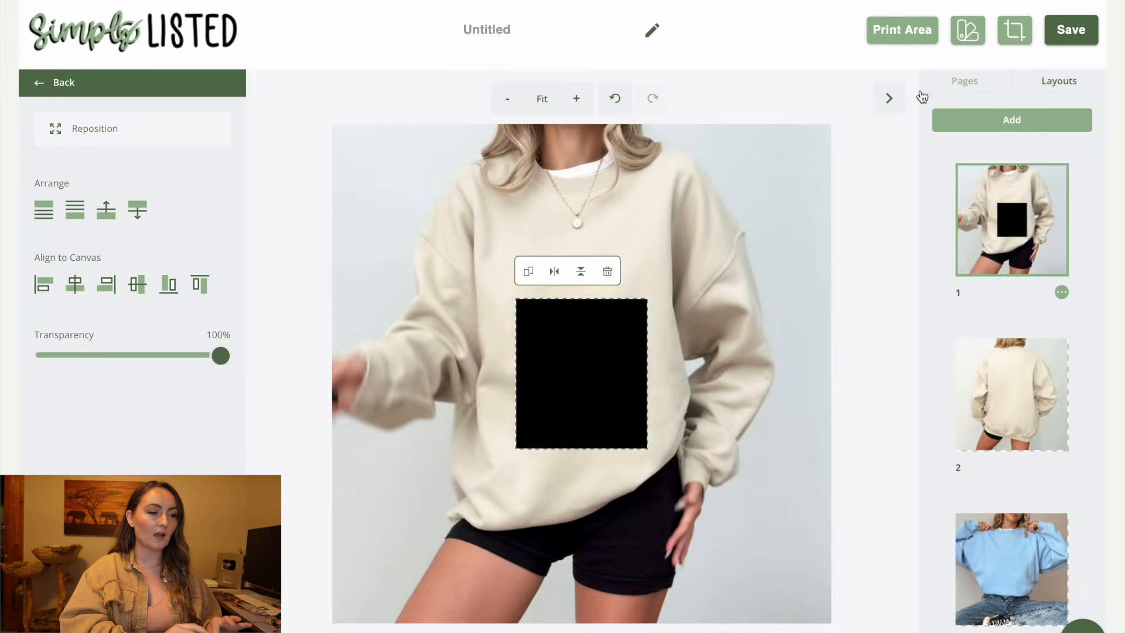
# Apply the Front print area, move it up to the beige sweatshirt's chest and enlarge it across the front.
pyautogui.click(600, 348)
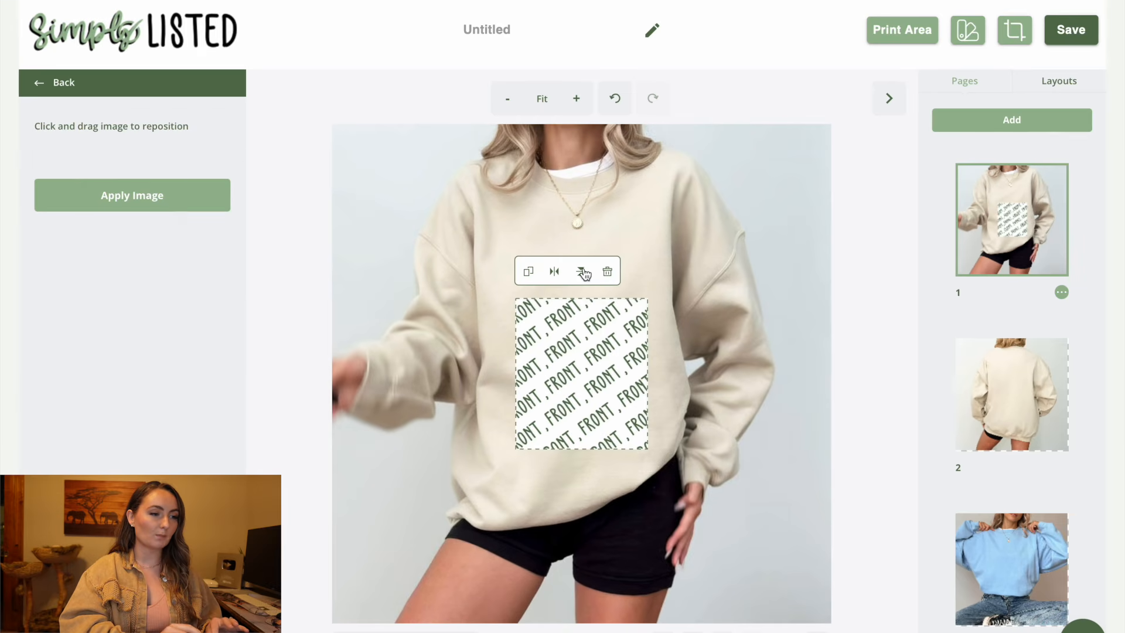
pyautogui.click(159, 190)
pyautogui.moveTo(558, 357); pyautogui.dragTo(534, 265)
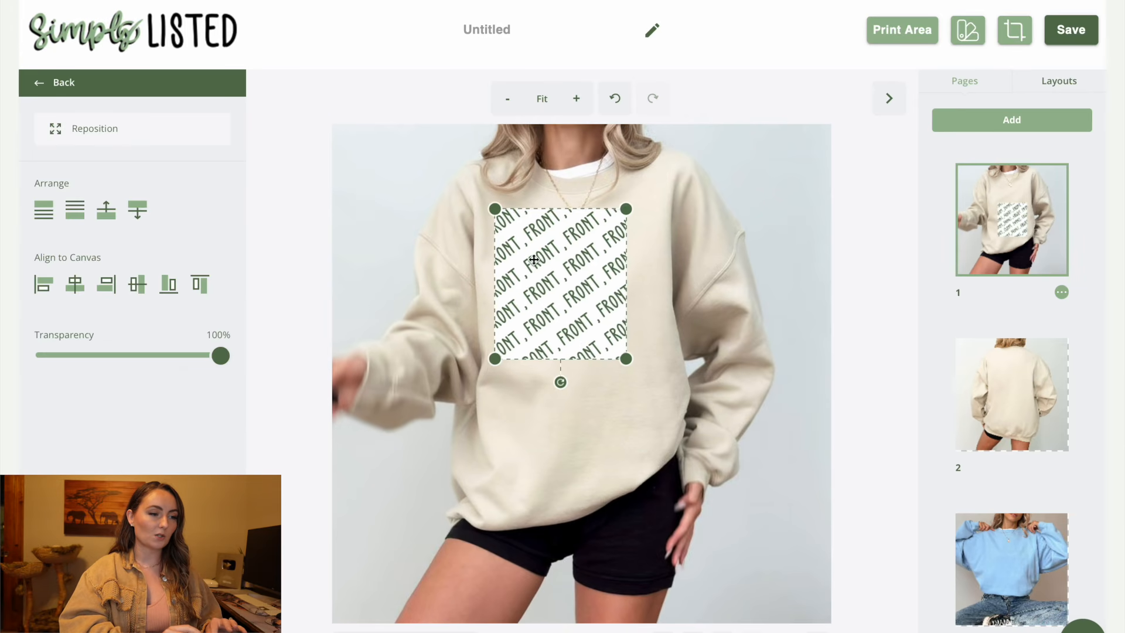
pyautogui.moveTo(624, 358); pyautogui.dragTo(663, 403)
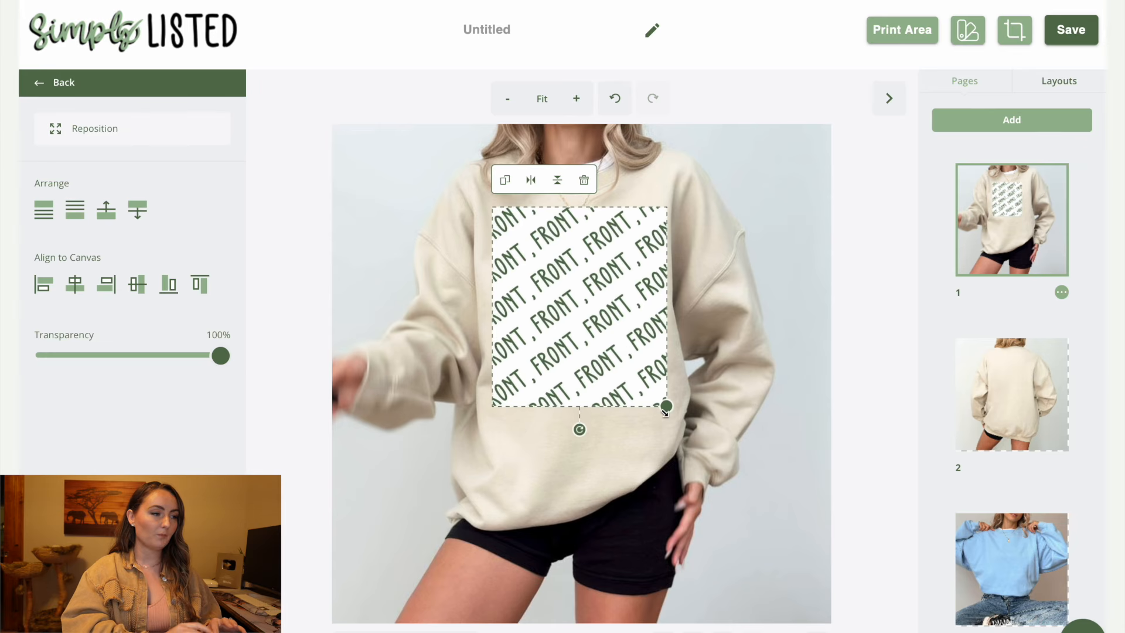
# Send the Front print area one layer backward, behind the necklace, and set its transparency to about 91%.
pyautogui.click(139, 212)
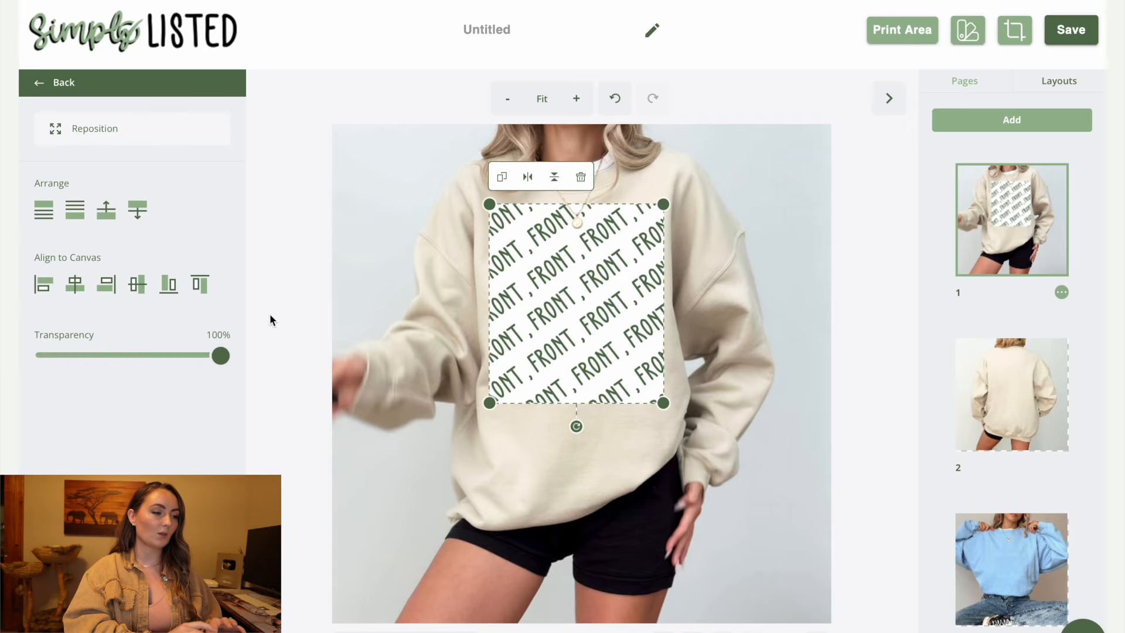
pyautogui.moveTo(227, 358); pyautogui.dragTo(215, 363)
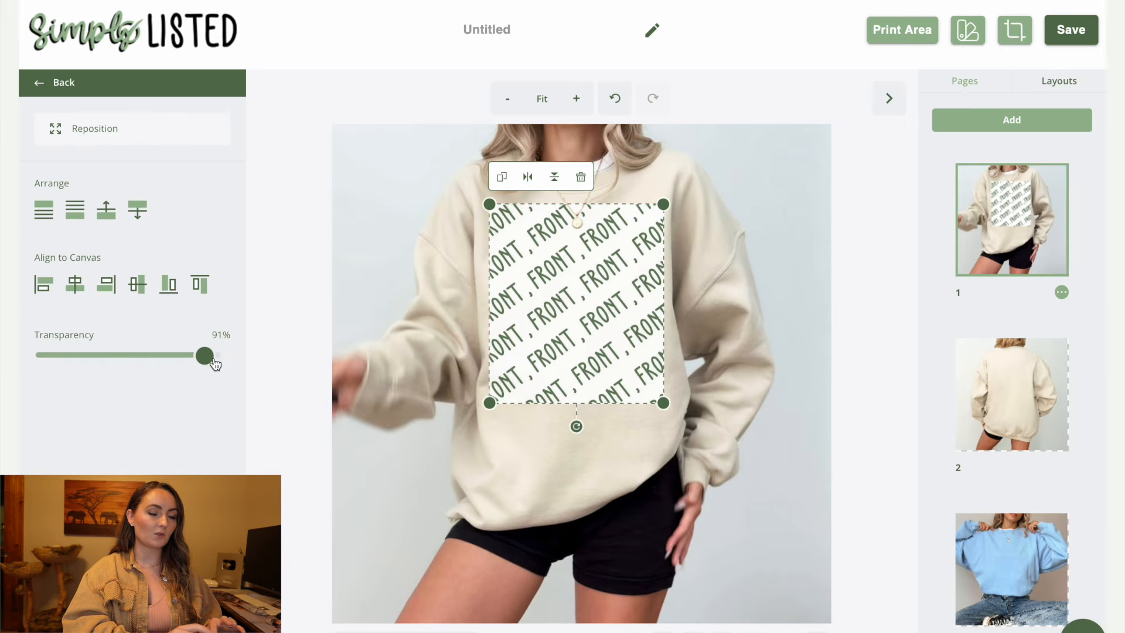
pyautogui.click(866, 164)
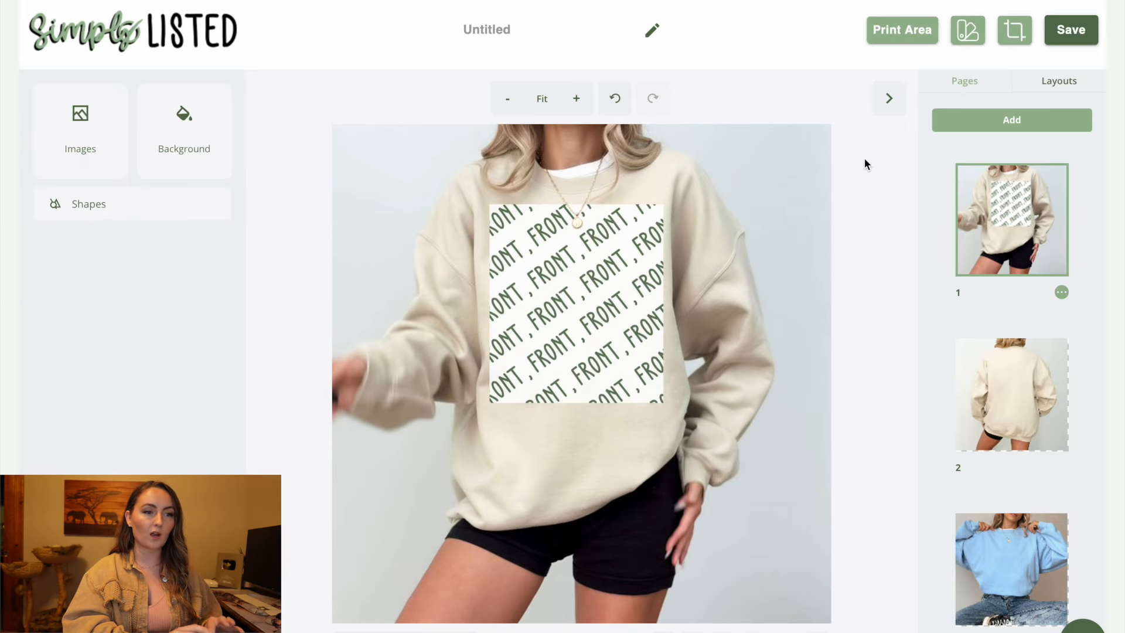
# Name the template "Swiftpod Gildan 18000" and save it.
pyautogui.click(1073, 30)
pyautogui.click(561, 36)
pyautogui.write('Swiftpod ')
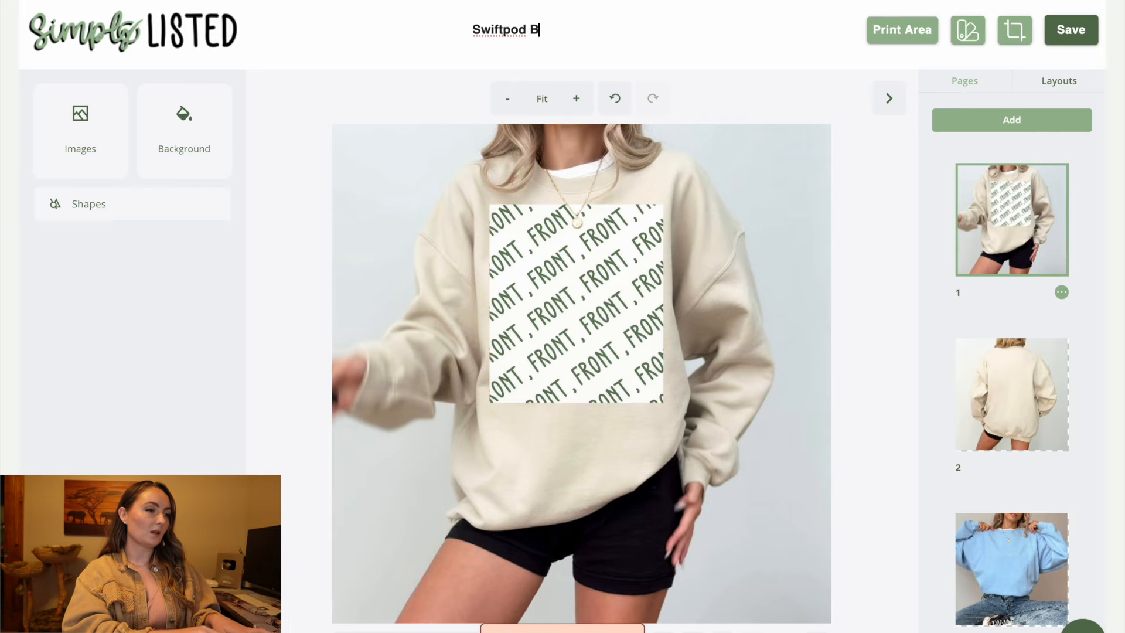
pyautogui.write('Giland')
pyautogui.press('BackSpace')
pyautogui.write('18000')
pyautogui.press('Left')
pyautogui.press('Left')
pyautogui.press('Left')
pyautogui.press('Left')
pyautogui.press('Left')
pyautogui.press('Left')
pyautogui.press('Left')
pyautogui.press('Left')
pyautogui.write('d')
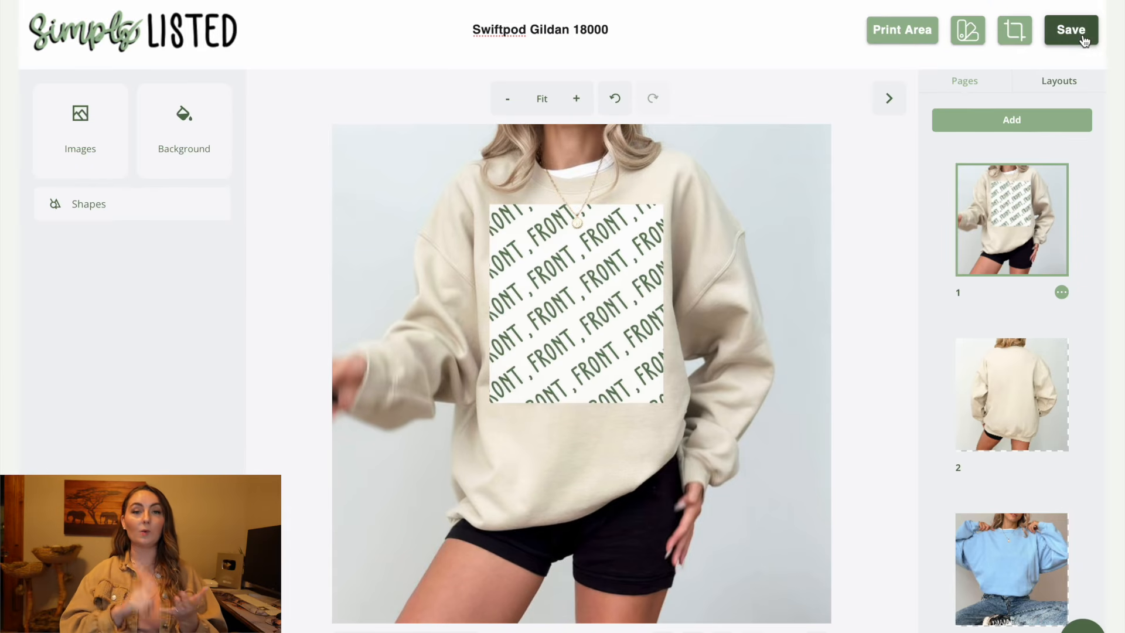
pyautogui.click(1084, 39)
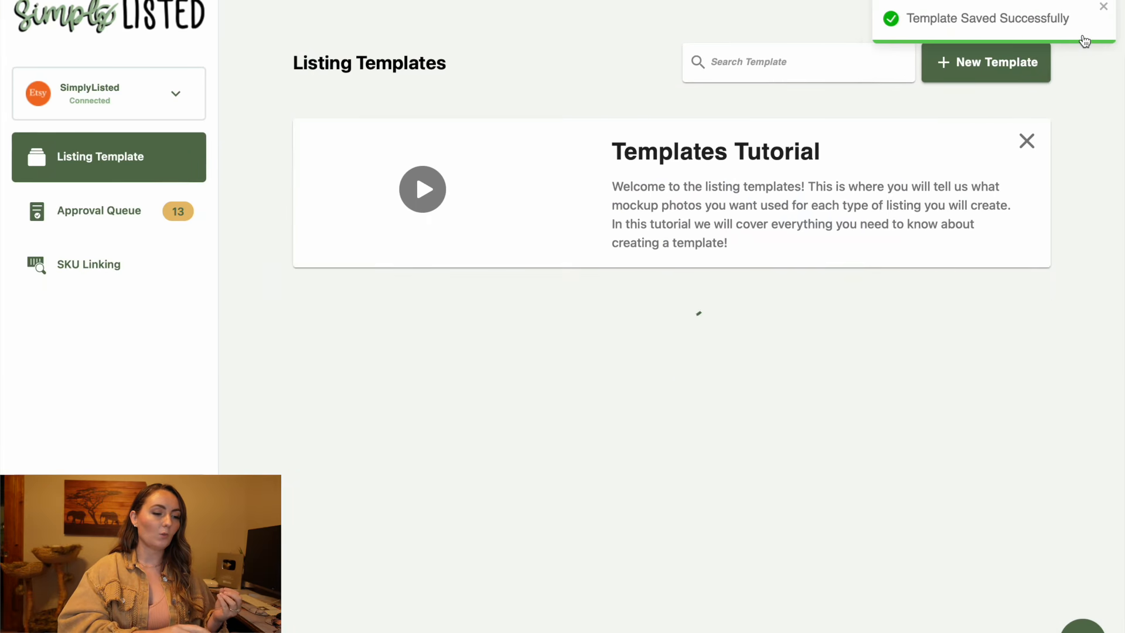
# Open the Ornament template and move its cut-out photo down to uncover the square Front (circle) print area.
pyautogui.scroll(-3, 710, 203)
pyautogui.scroll(-3, 710, 204)
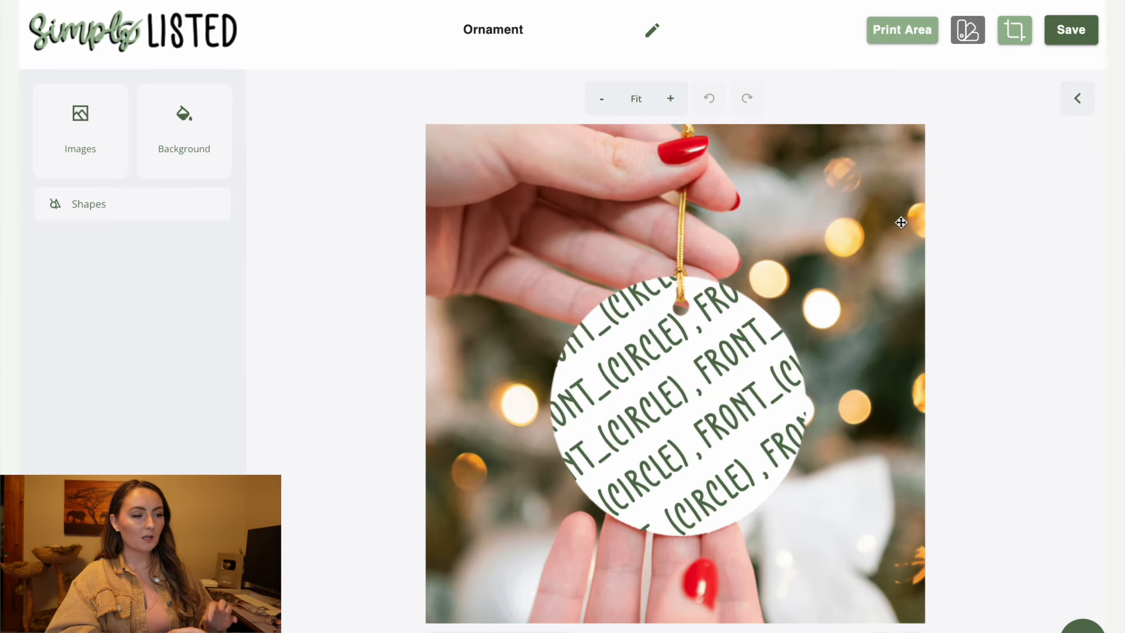
pyautogui.click(874, 194)
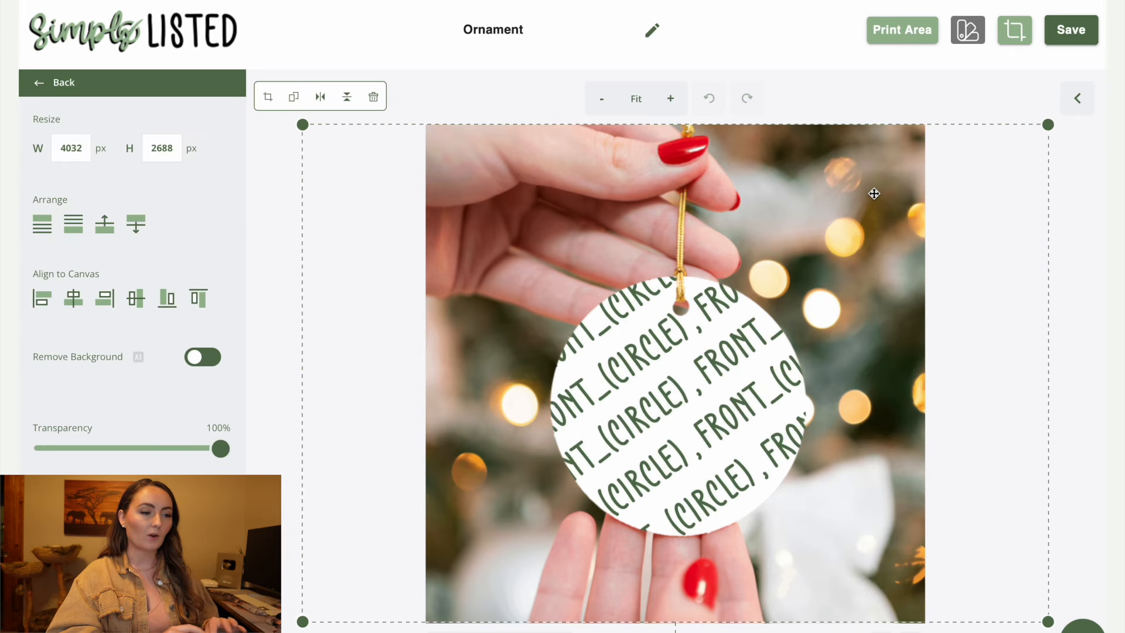
pyautogui.moveTo(874, 194); pyautogui.dragTo(478, 632)
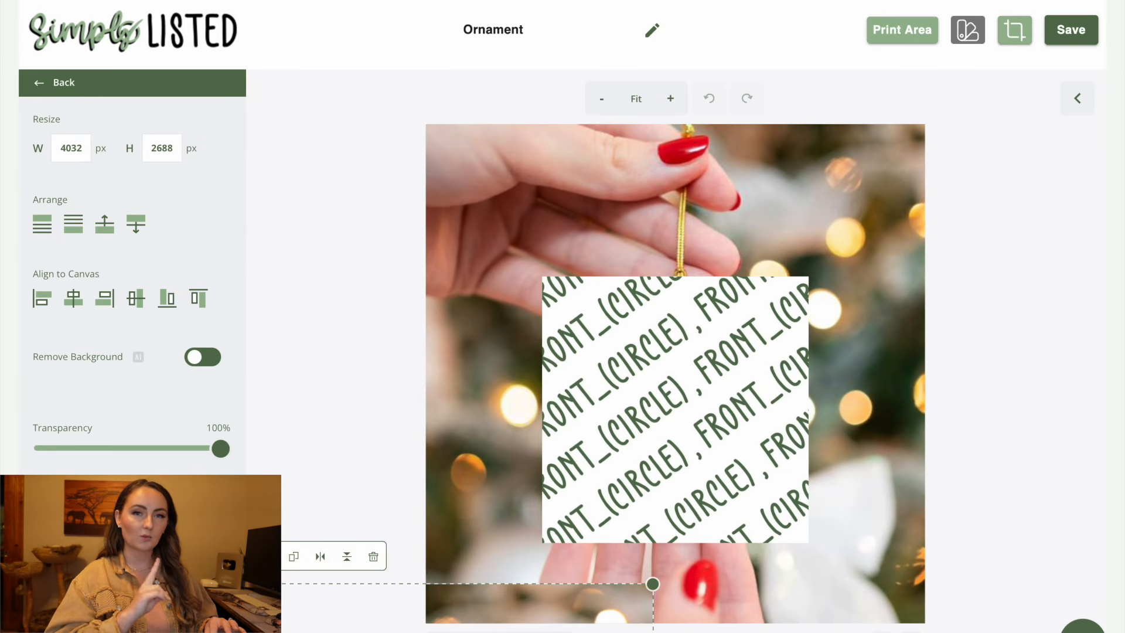
pyautogui.moveTo(487, 627); pyautogui.dragTo(867, 626)
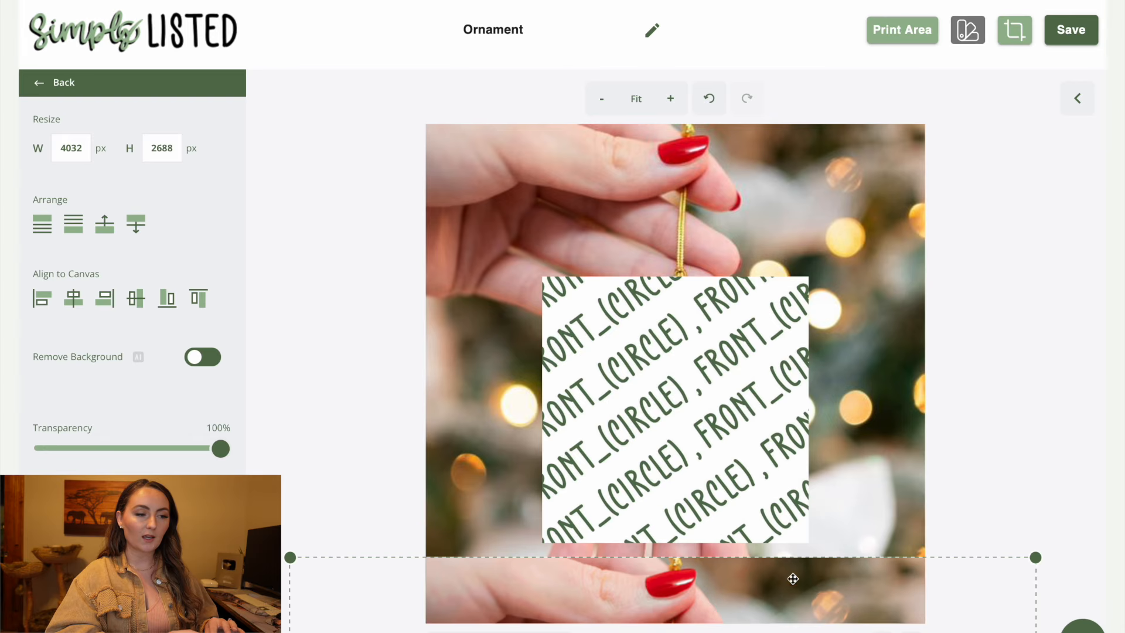
# Move the Front (circle) print area off the ornament and back, and return the cut-out photo over it.
pyautogui.click(696, 453)
pyautogui.moveTo(716, 402); pyautogui.dragTo(833, 251)
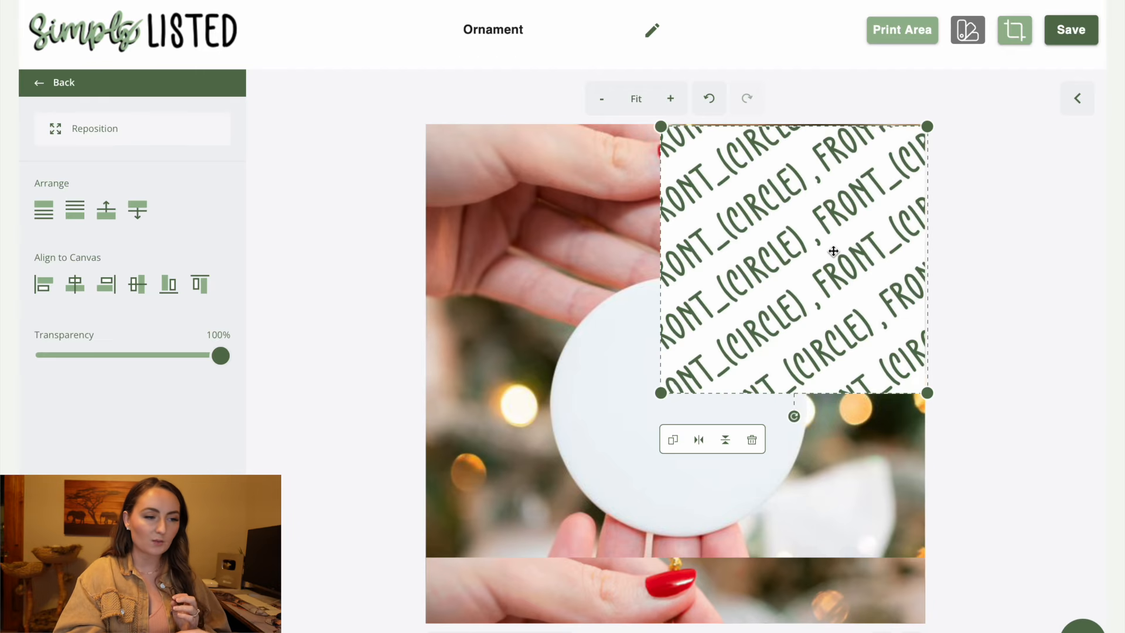
pyautogui.moveTo(825, 217); pyautogui.dragTo(707, 369)
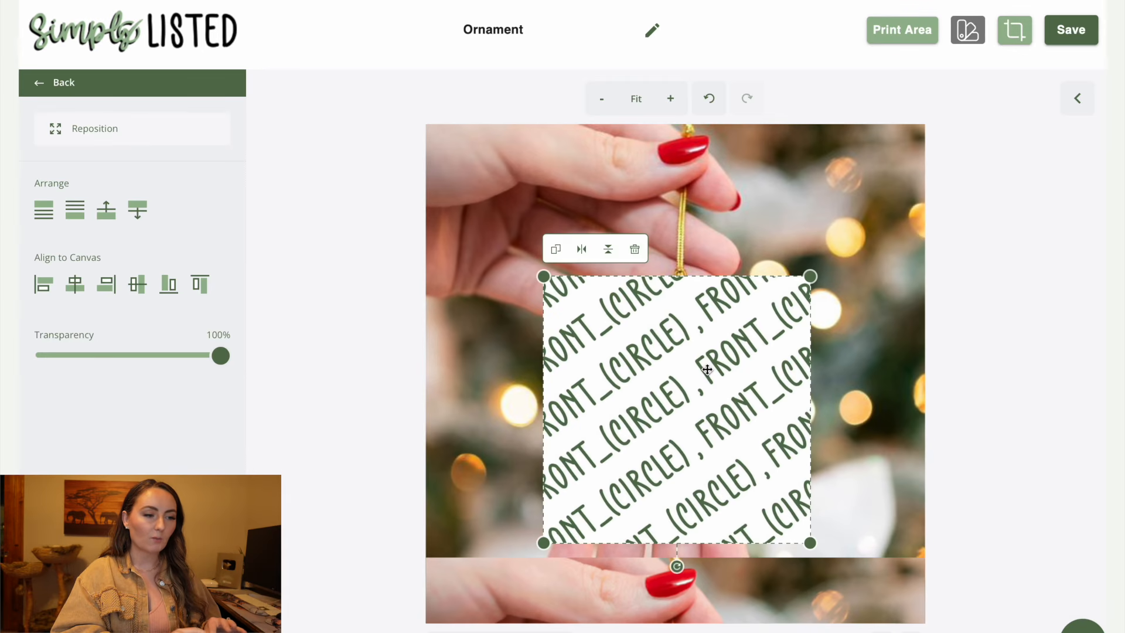
pyautogui.moveTo(884, 592); pyautogui.dragTo(894, 158)
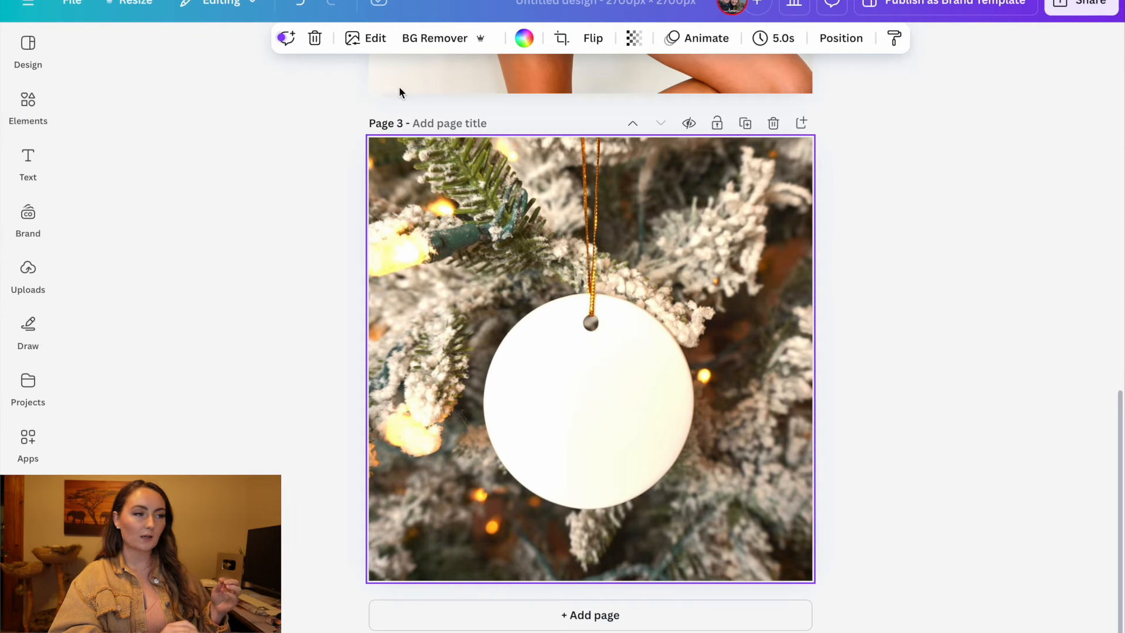
# In Canva, separate the blank ornament from the page 3 tree photo with Magic Grab and test moving it aside and back.
pyautogui.click(372, 43)
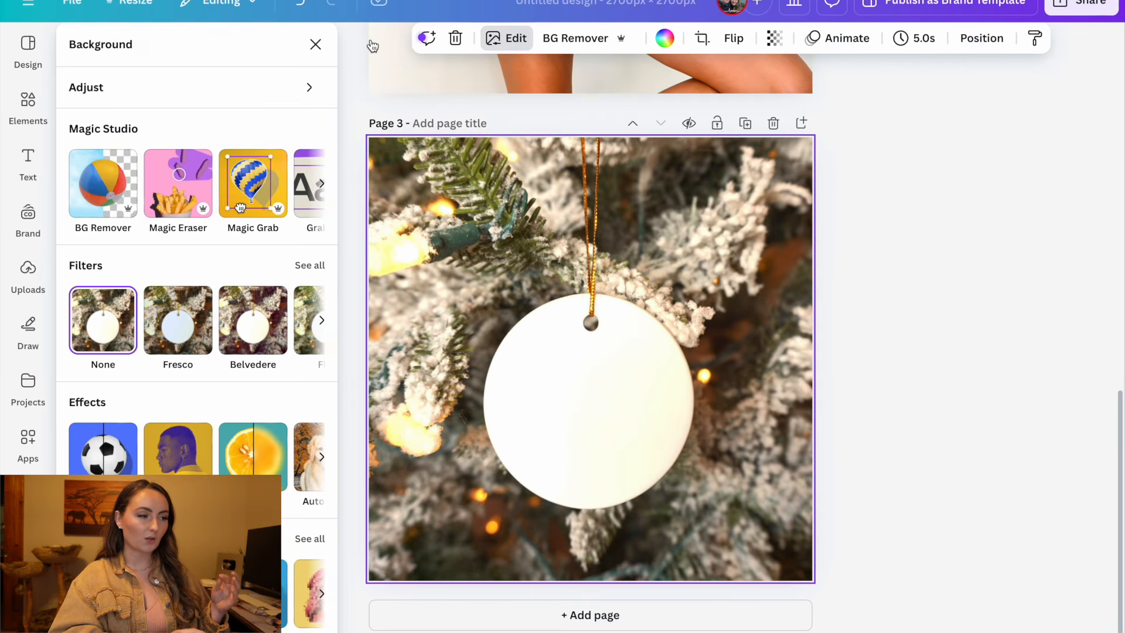
pyautogui.click(270, 201)
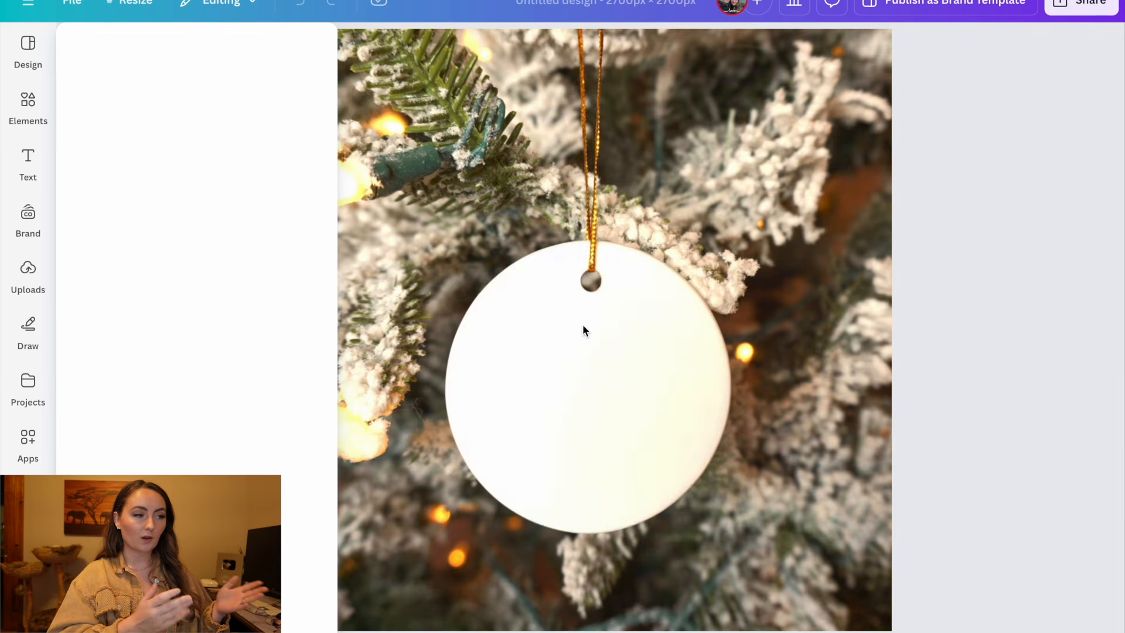
pyautogui.click(585, 332)
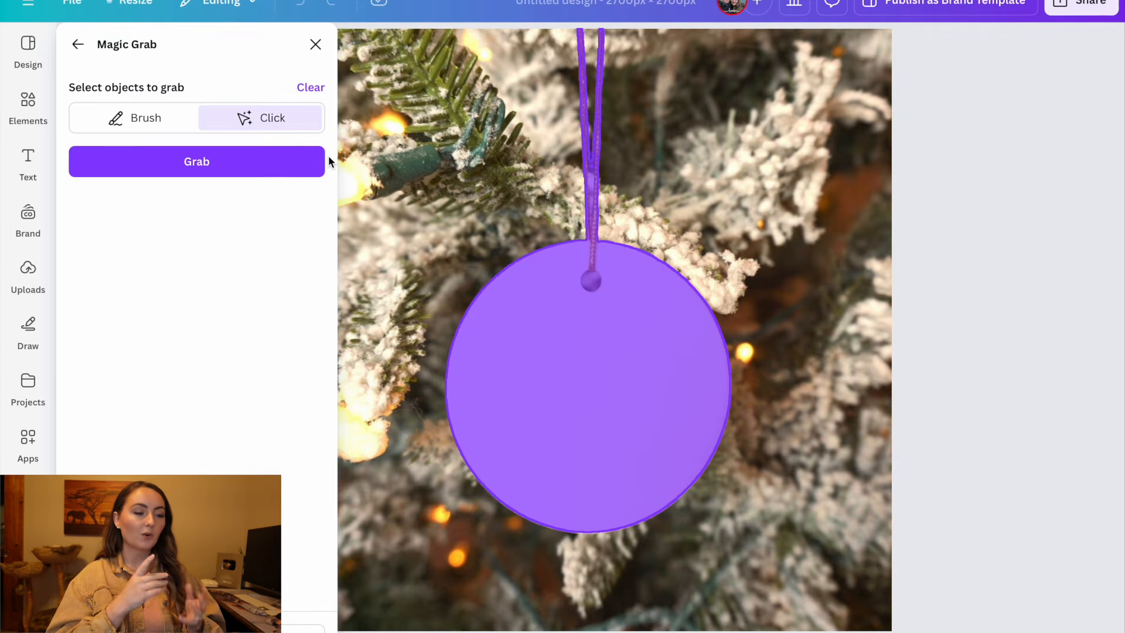
pyautogui.click(276, 163)
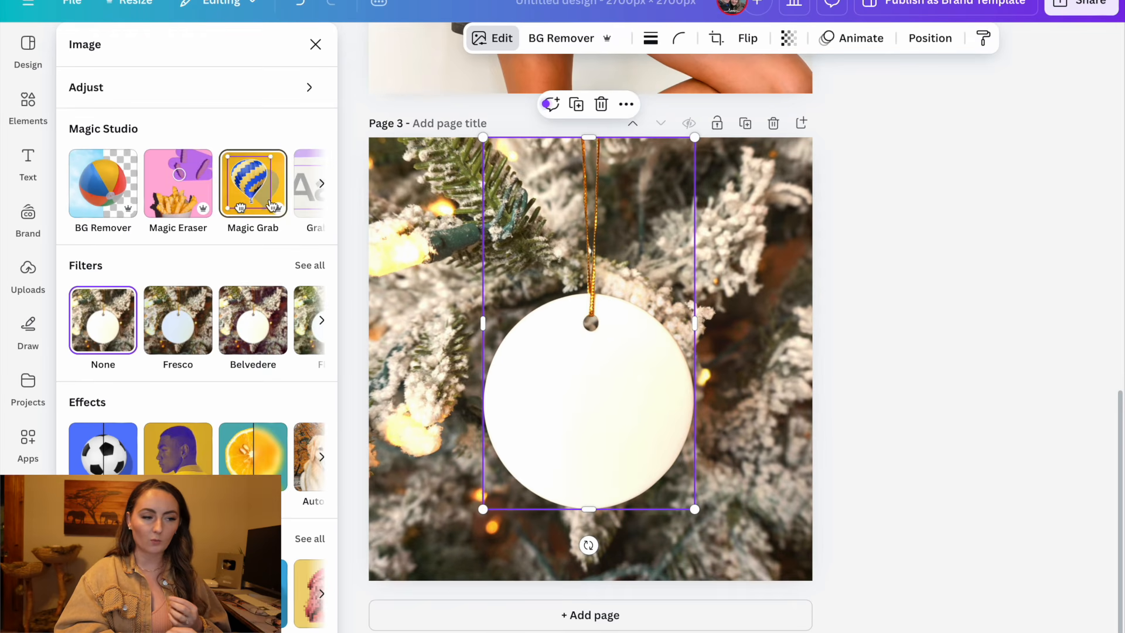
pyautogui.moveTo(534, 309); pyautogui.dragTo(795, 316)
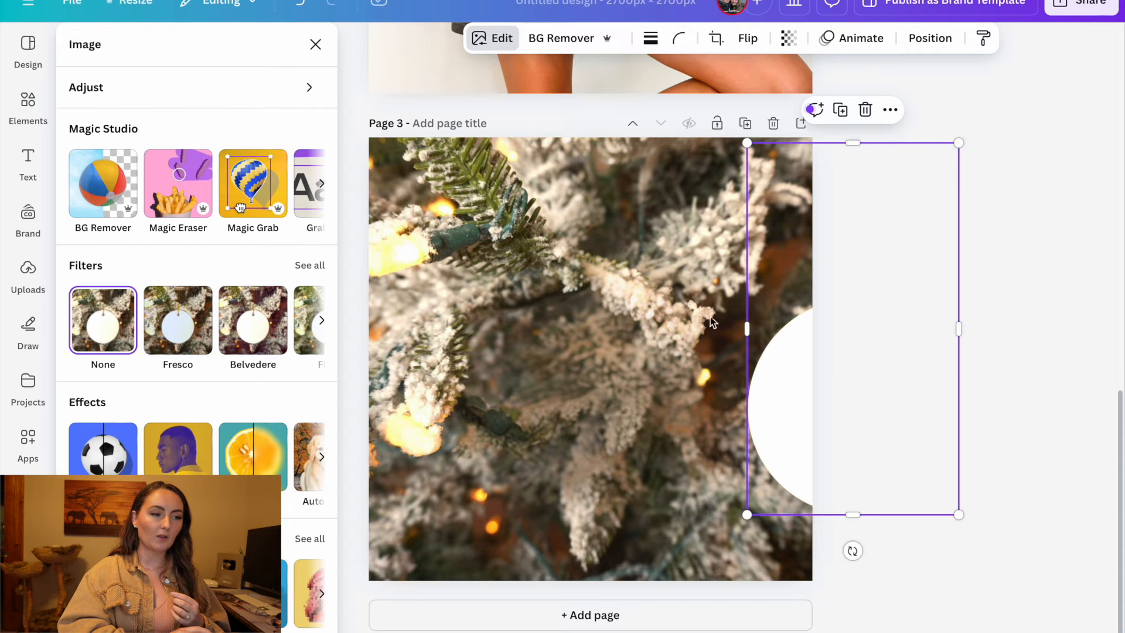
pyautogui.moveTo(779, 402); pyautogui.dragTo(515, 381)
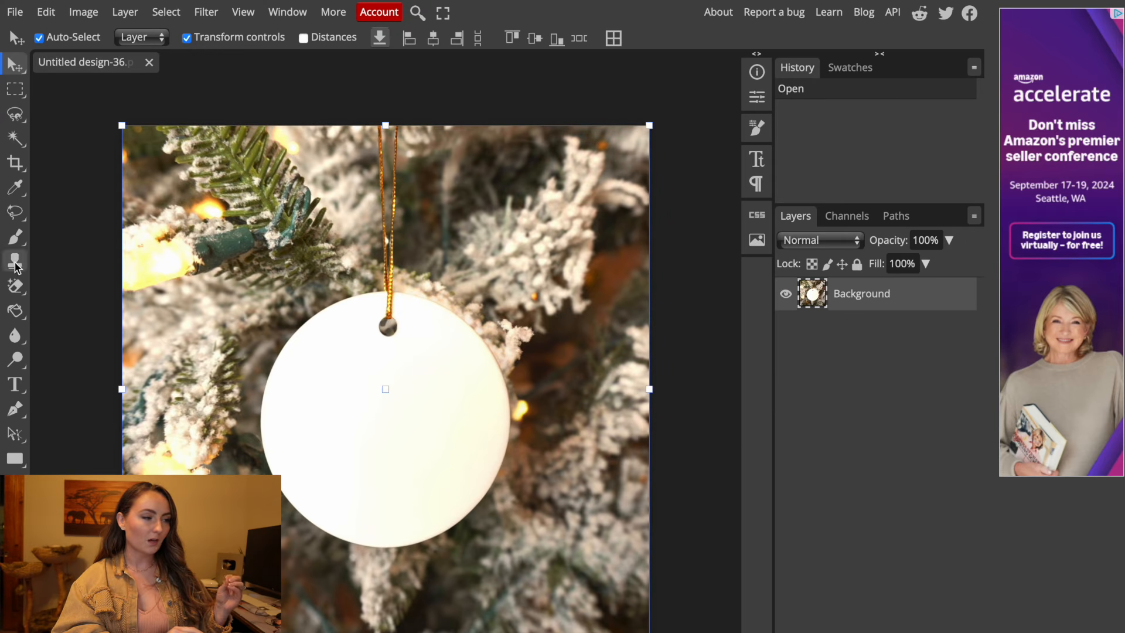
# In Photopea, erase the ornament's white face to transparency with Magic Eraser at tolerance 40 and inspect the cut edge.
pyautogui.click(18, 293)
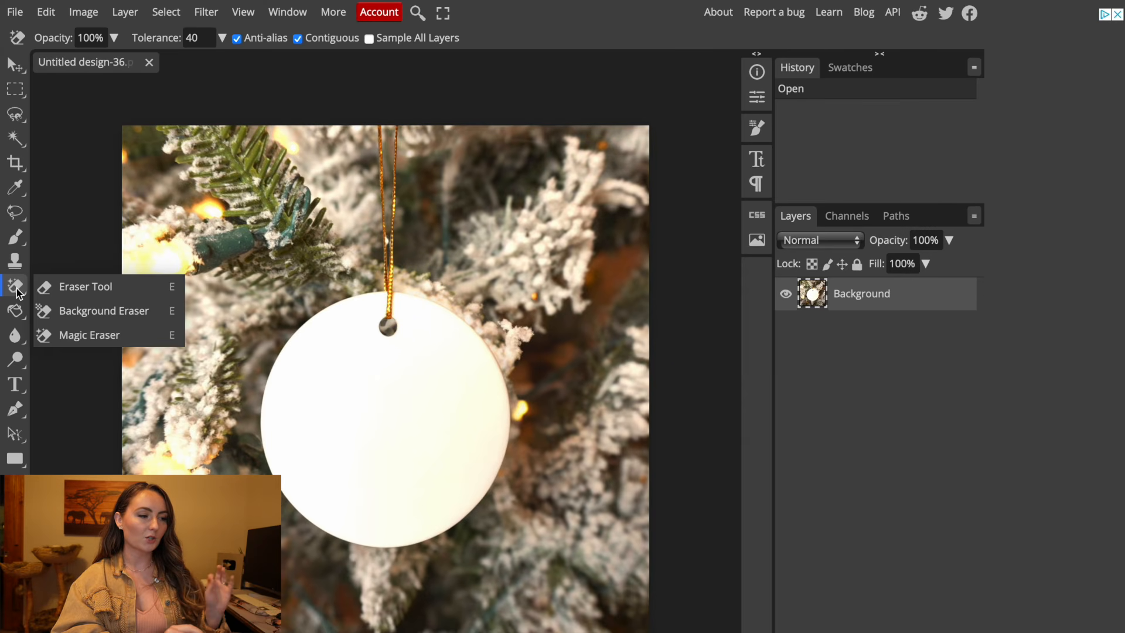
pyautogui.click(104, 335)
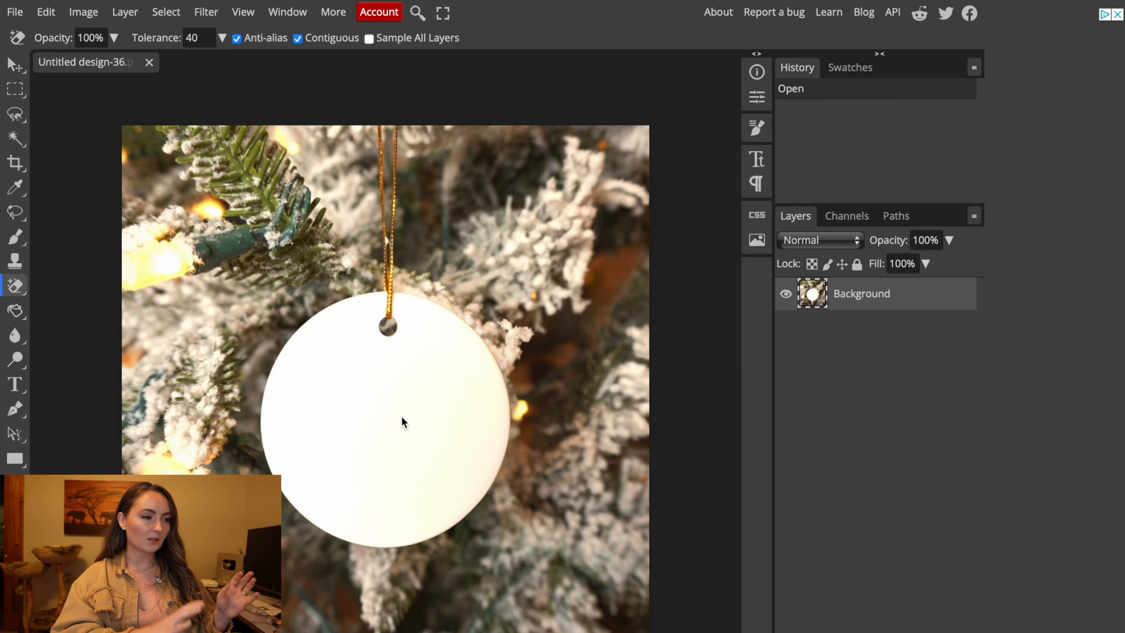
pyautogui.scroll(3, 402, 419)
pyautogui.click(404, 385)
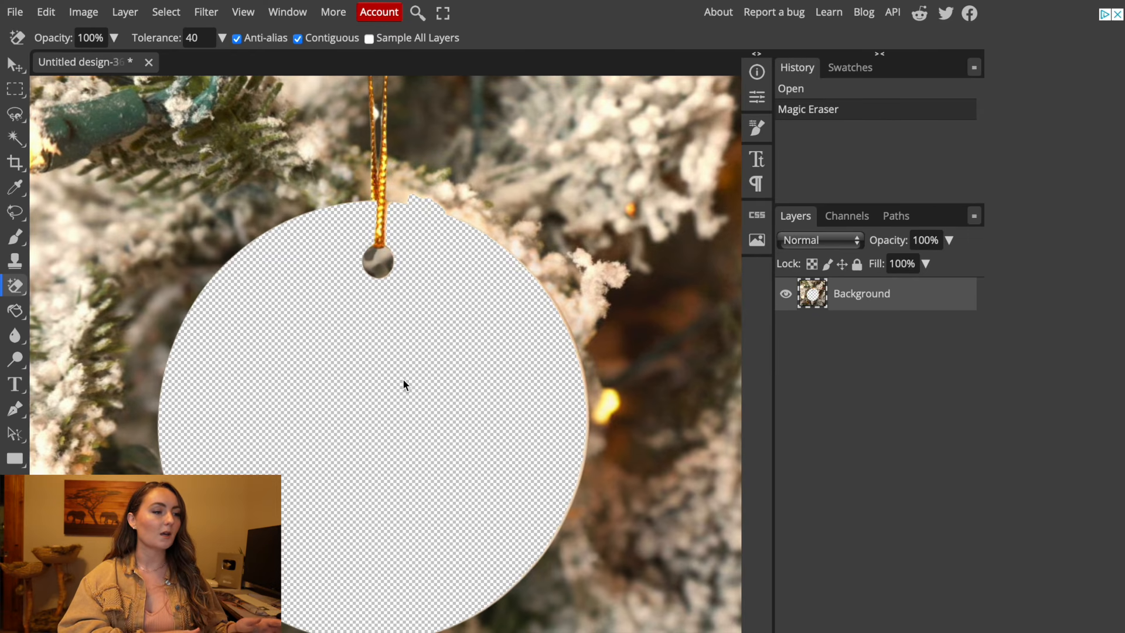
pyautogui.scroll(5, 428, 248)
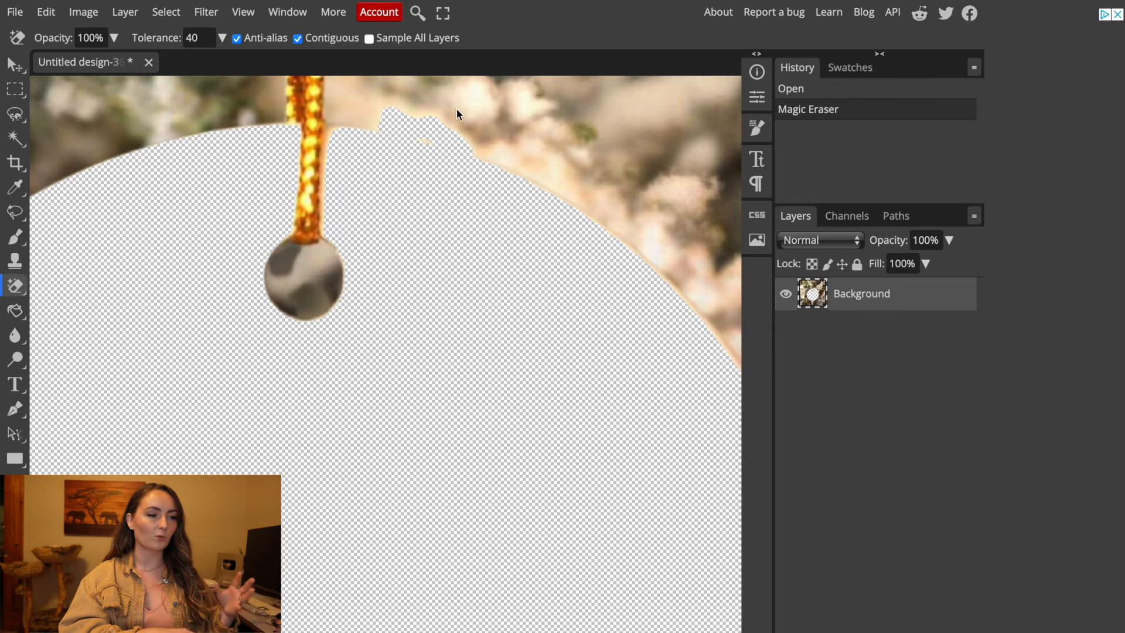
pyautogui.scroll(-3, 465, 203)
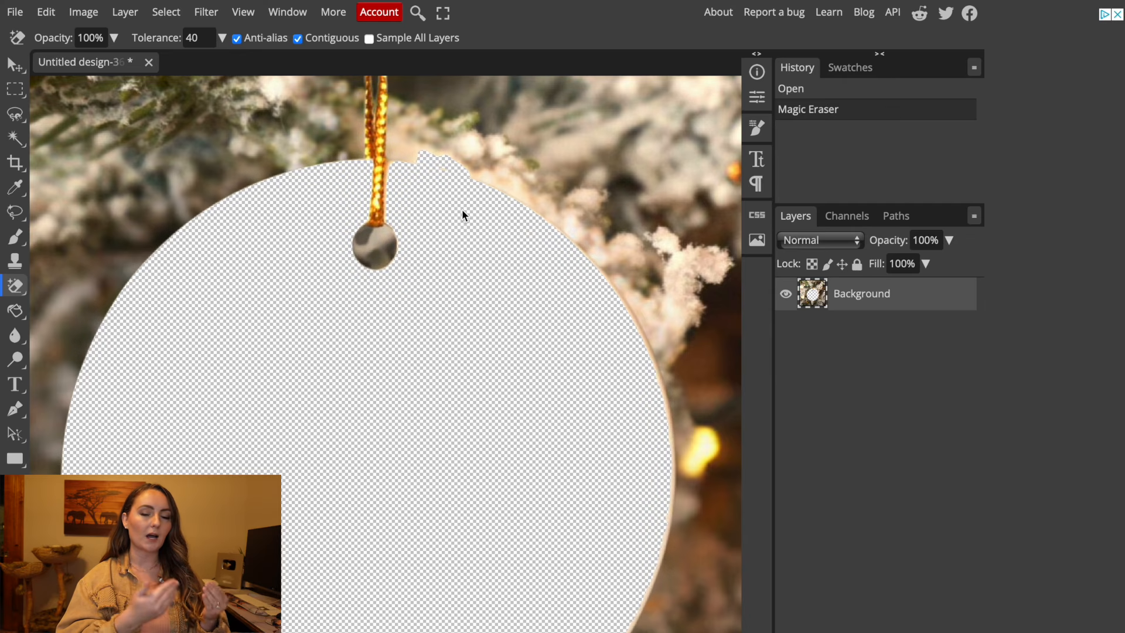
pyautogui.scroll(-3, 462, 209)
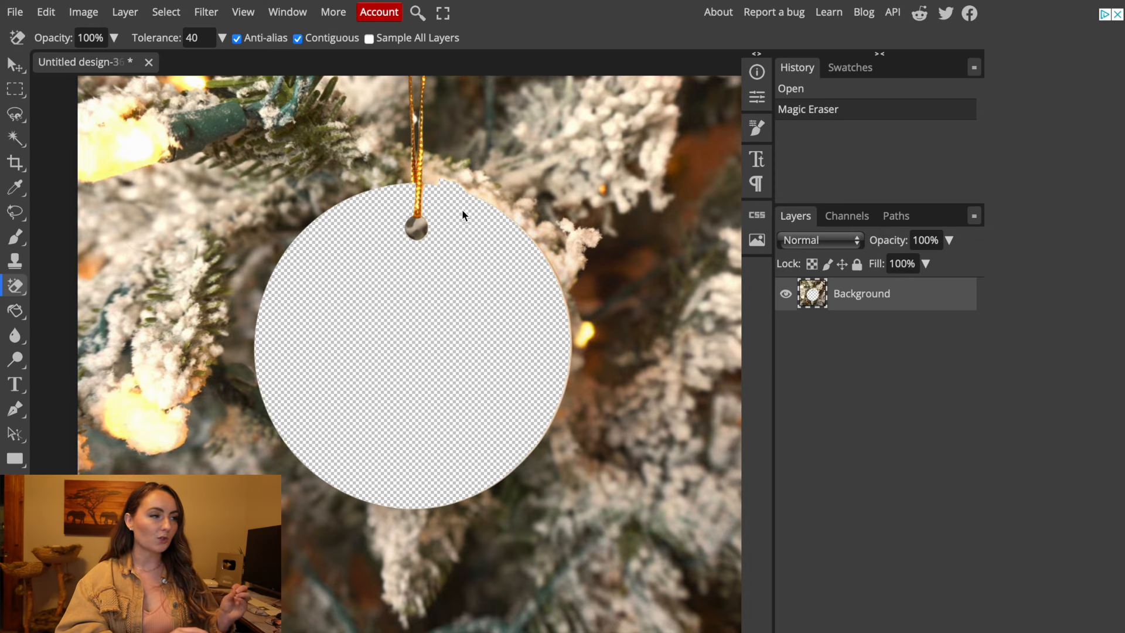
pyautogui.moveTo(29, 2)
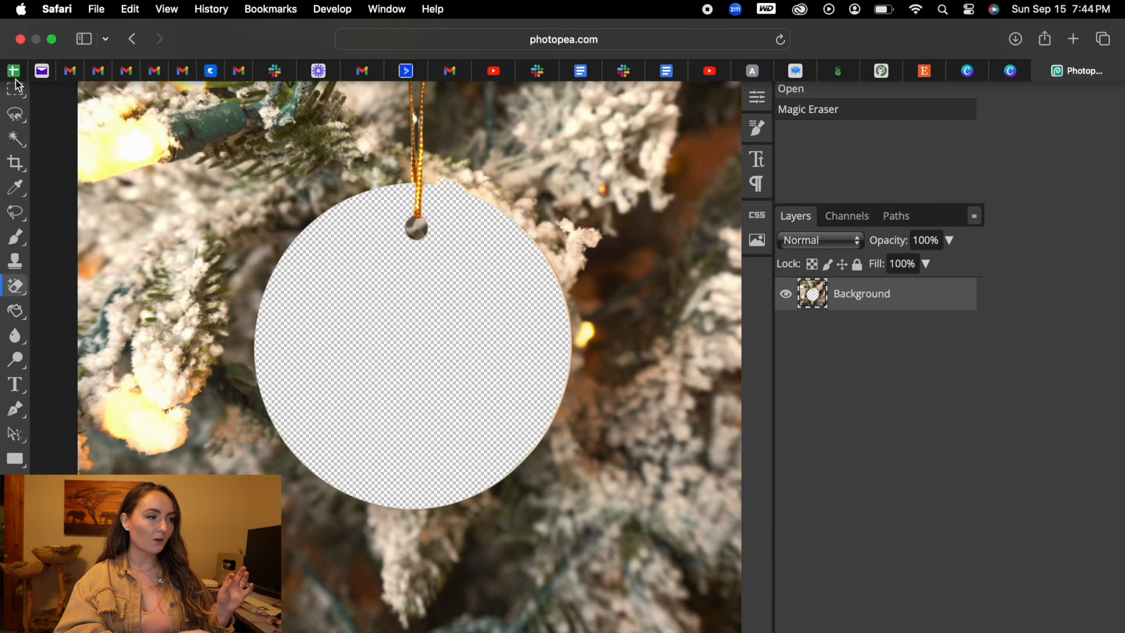
pyautogui.click(14, 12)
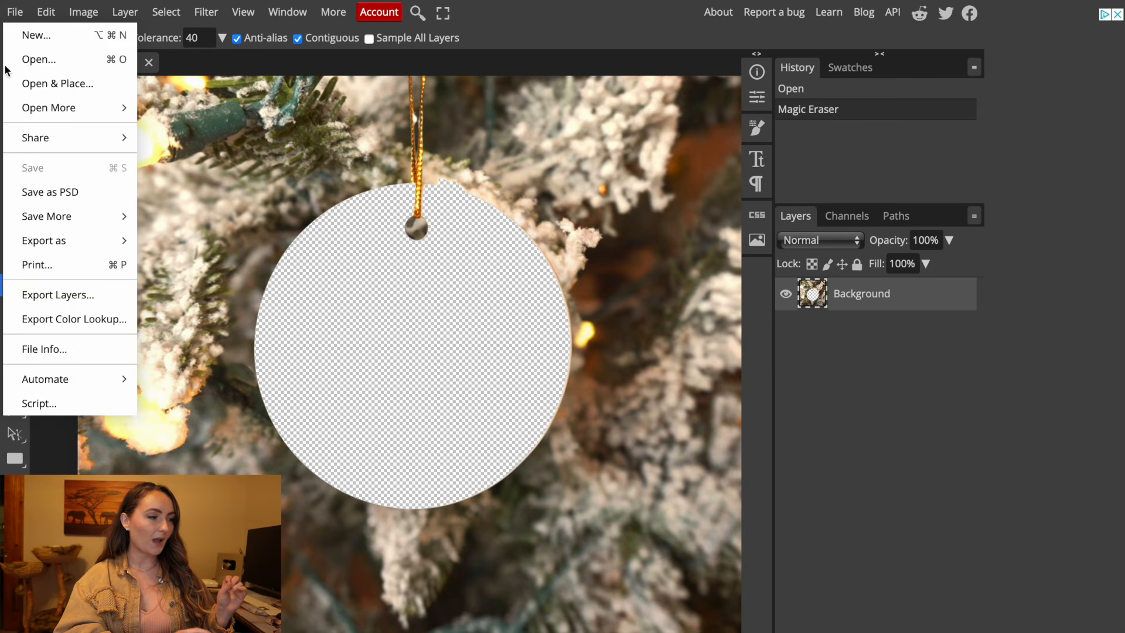
pyautogui.moveTo(68, 237)
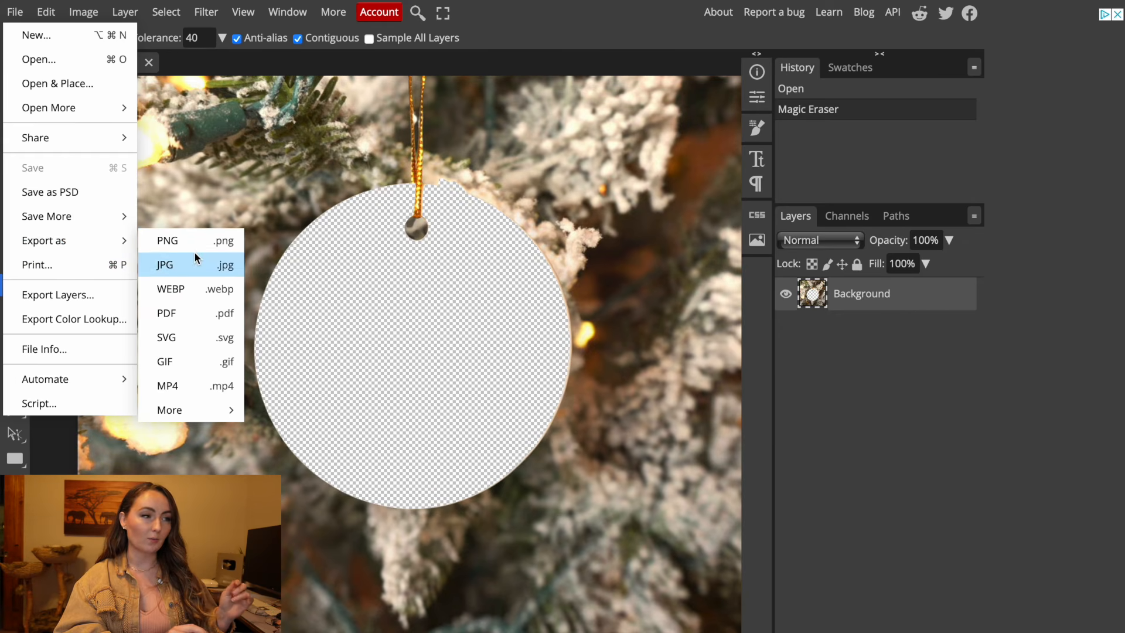
pyautogui.click(452, 231)
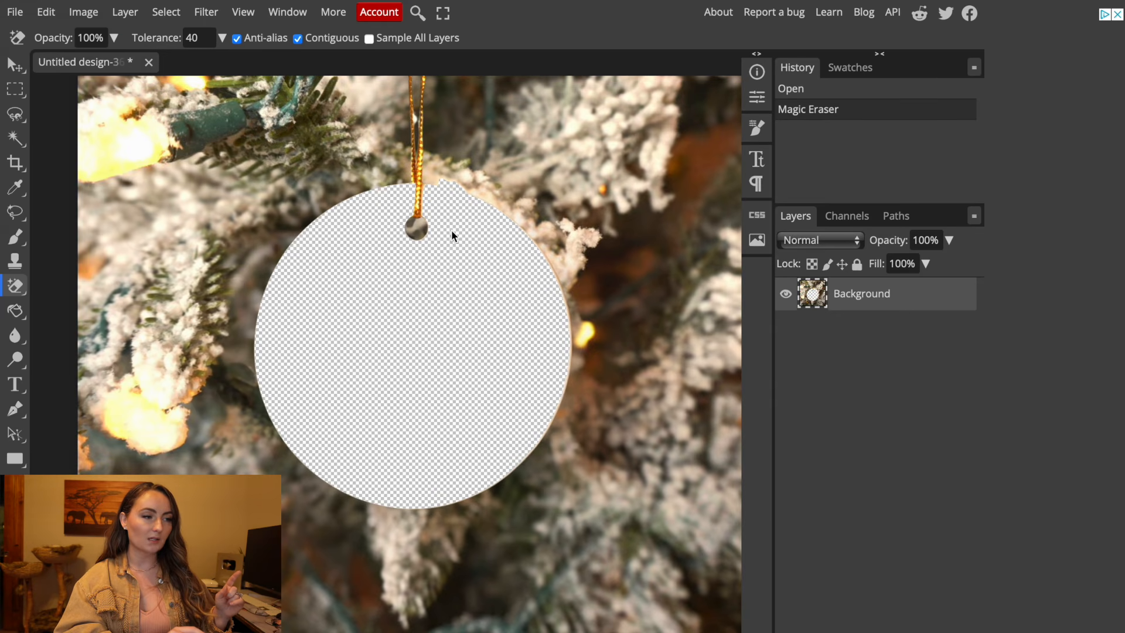
# Try Magic Eraser on the ornament's upper edge beside the string and undo that erasure.
pyautogui.click(445, 188)
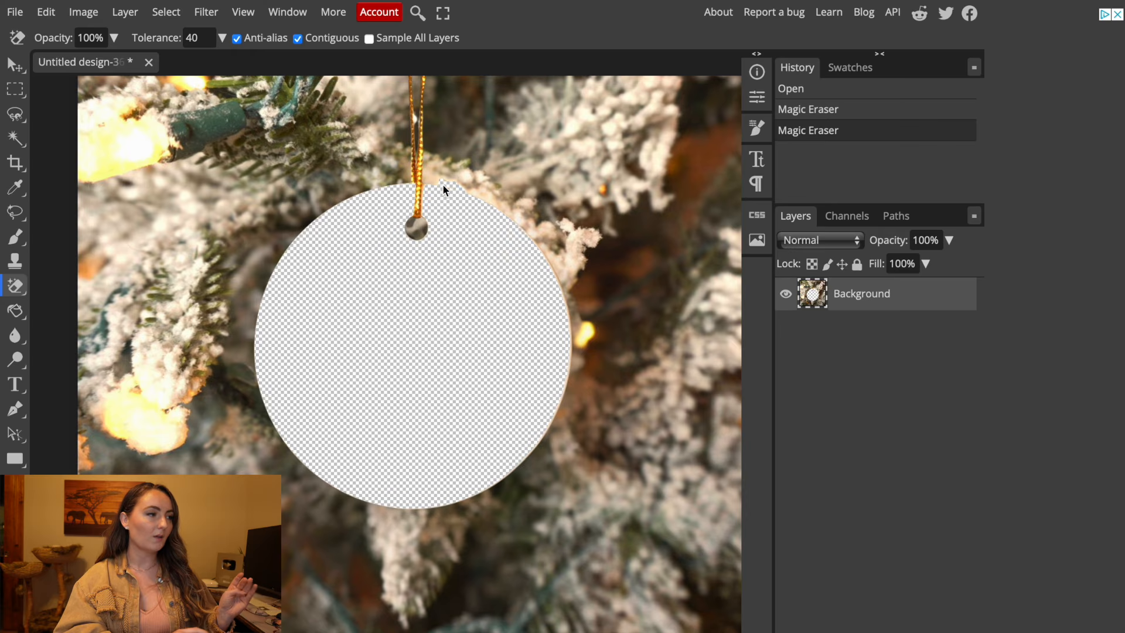
pyautogui.click(46, 12)
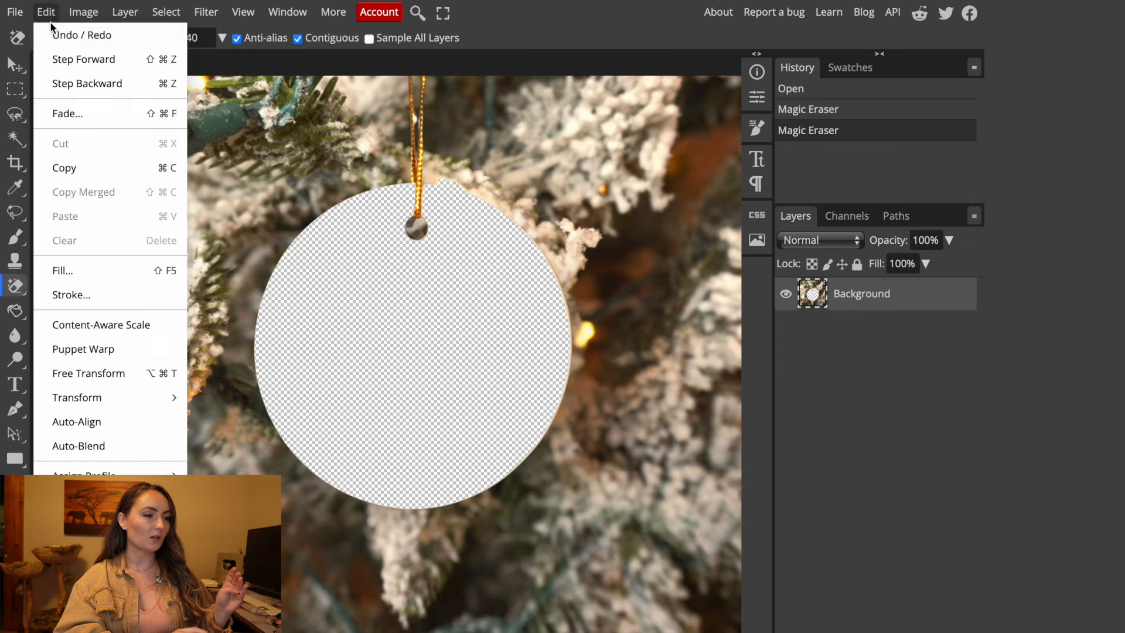
pyautogui.click(78, 36)
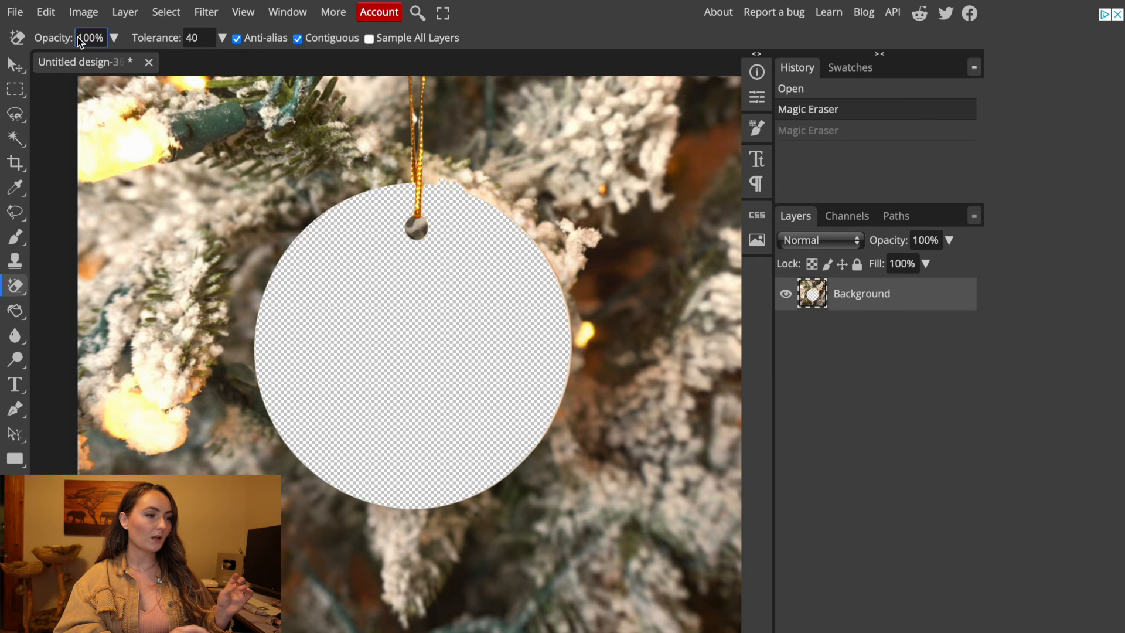
# Undo the Magic Eraser cut and instead clear the ornament's white face within a Magnetic Lasso outline that excludes the string and hole.
pyautogui.click(47, 13)
pyautogui.click(56, 37)
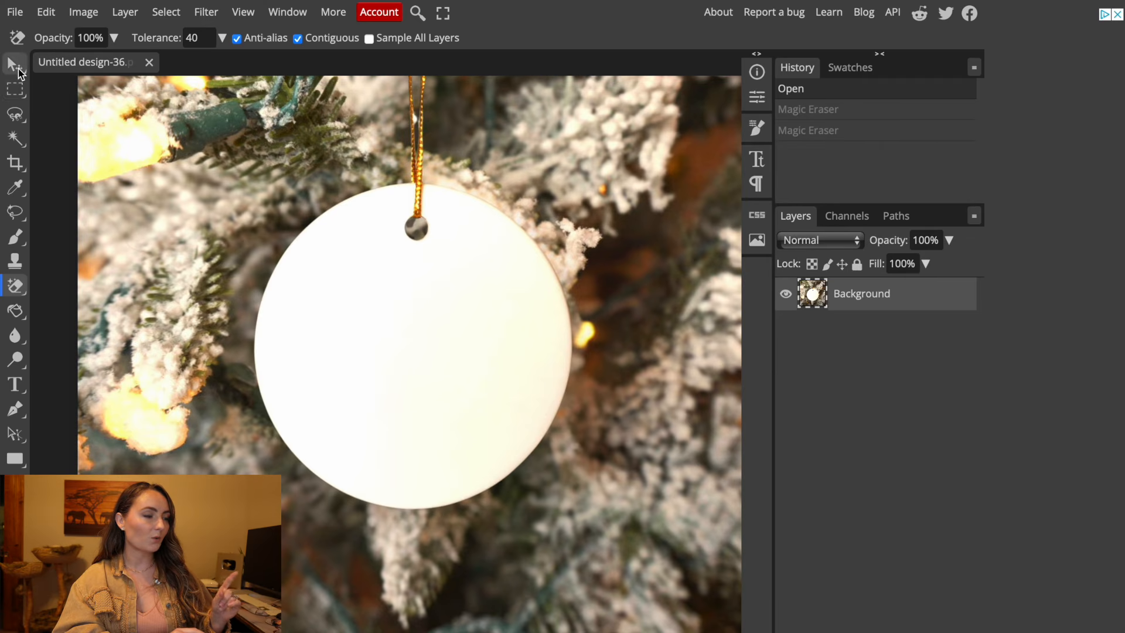
pyautogui.click(19, 120)
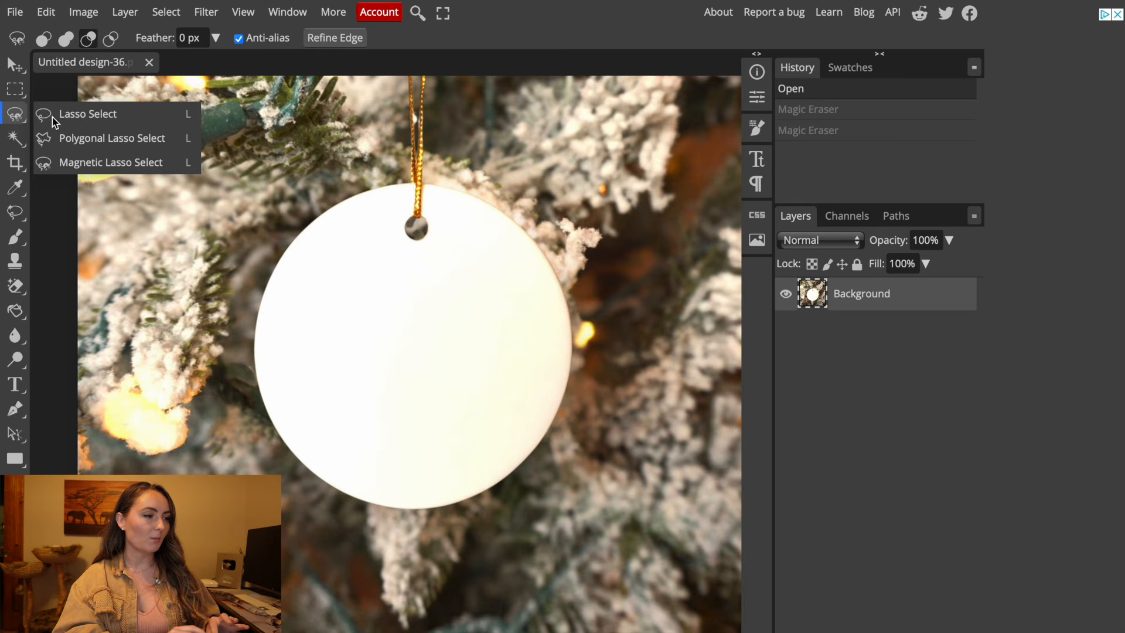
pyautogui.click(115, 163)
pyautogui.scroll(3, 399, 232)
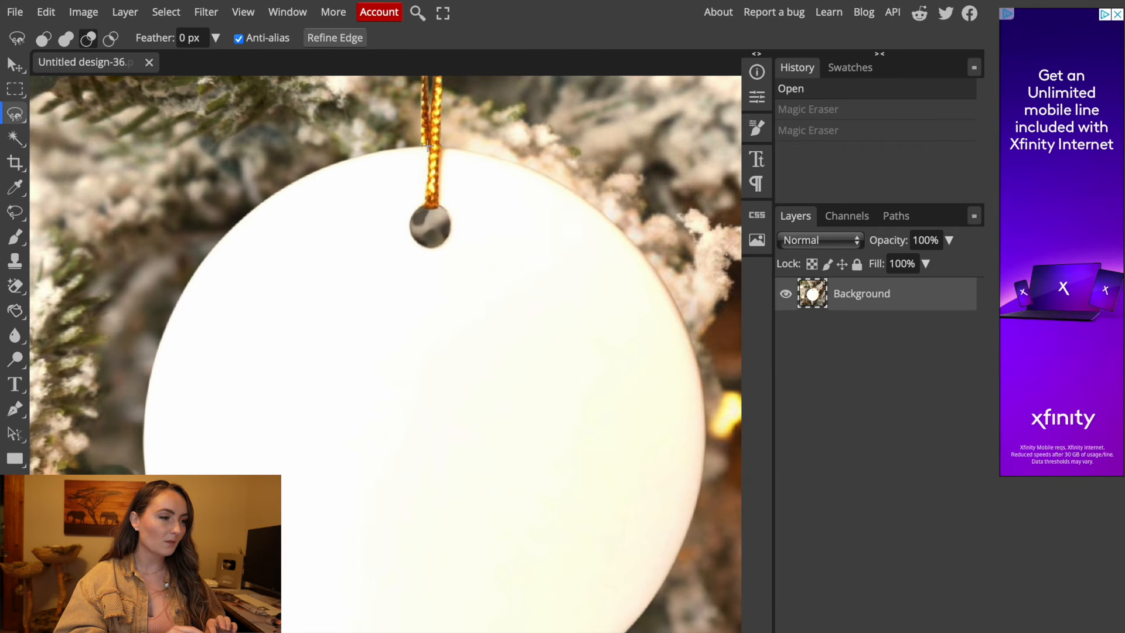
pyautogui.click(425, 145)
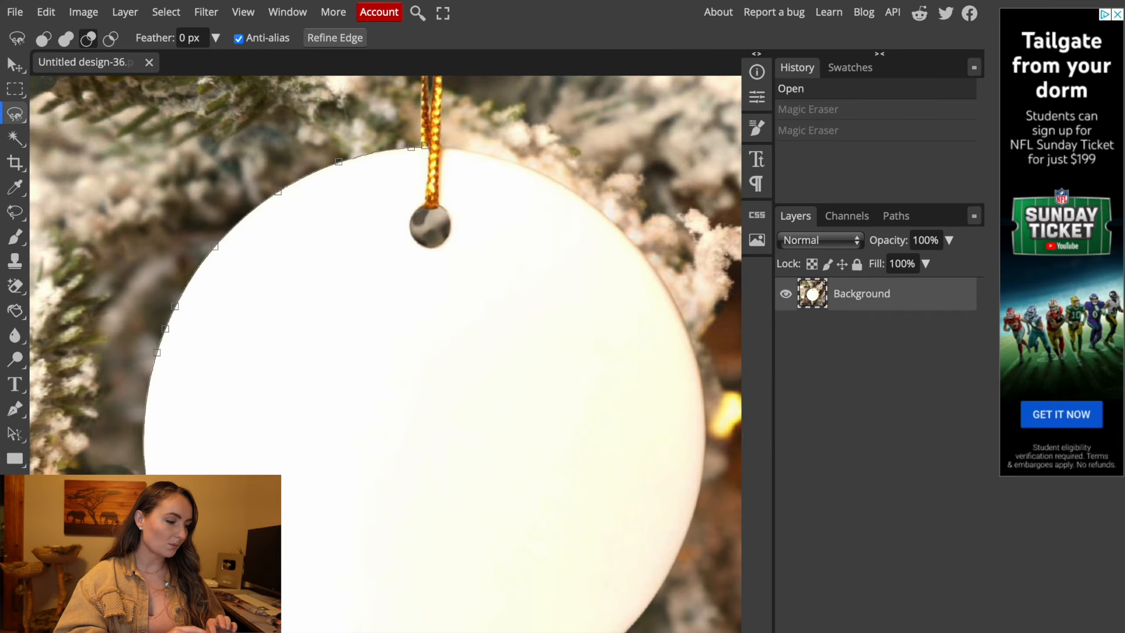
pyautogui.scroll(-1, 385, 354)
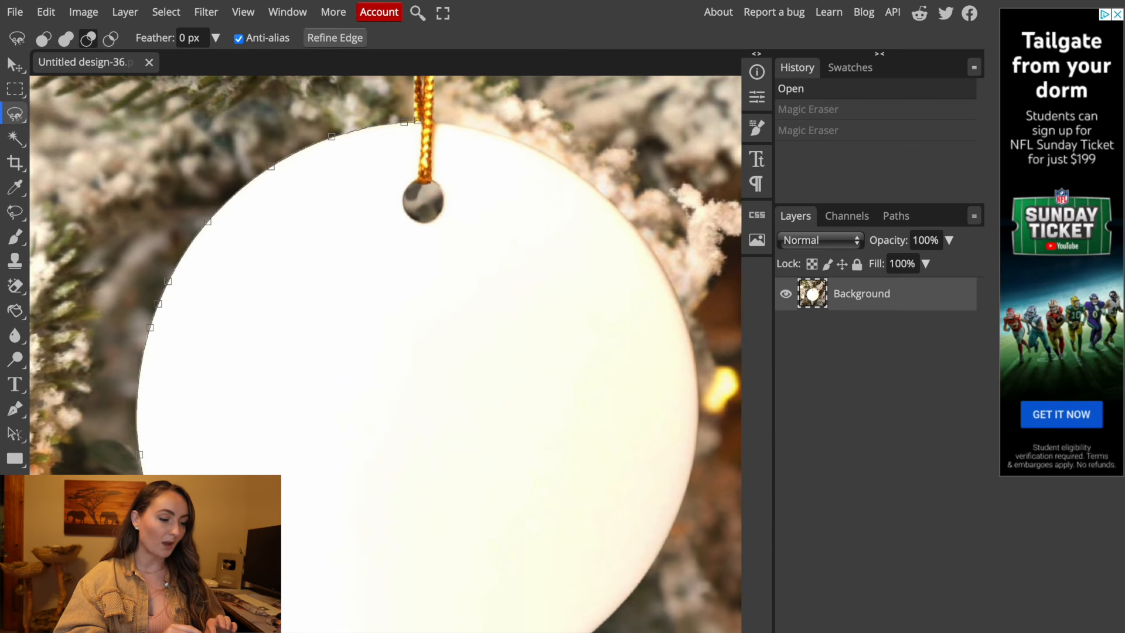
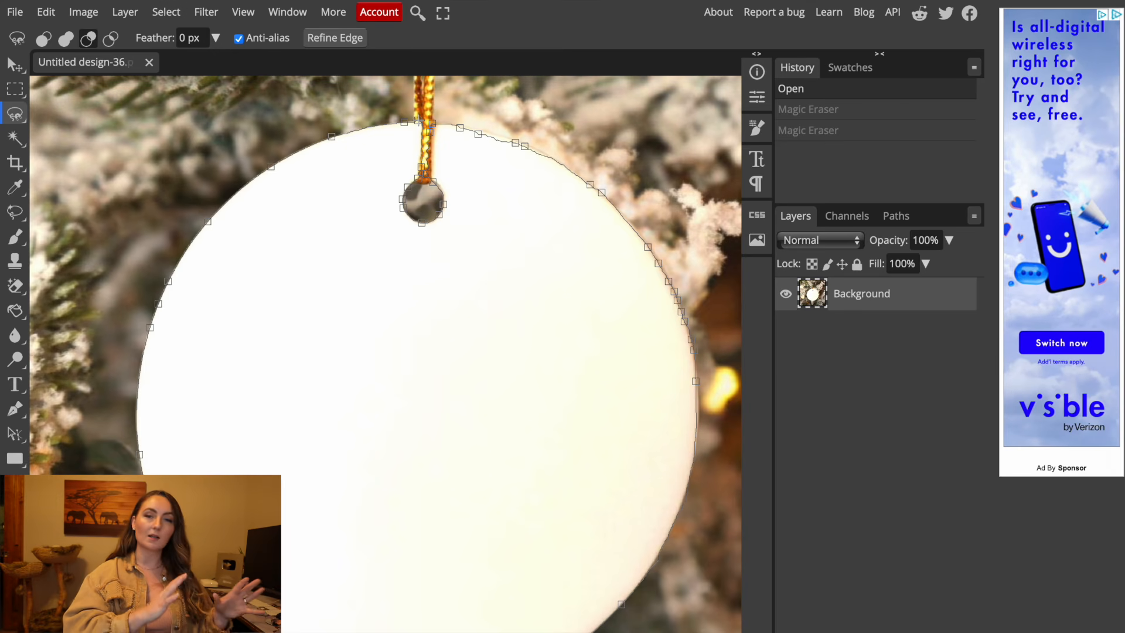
pyautogui.click(419, 122)
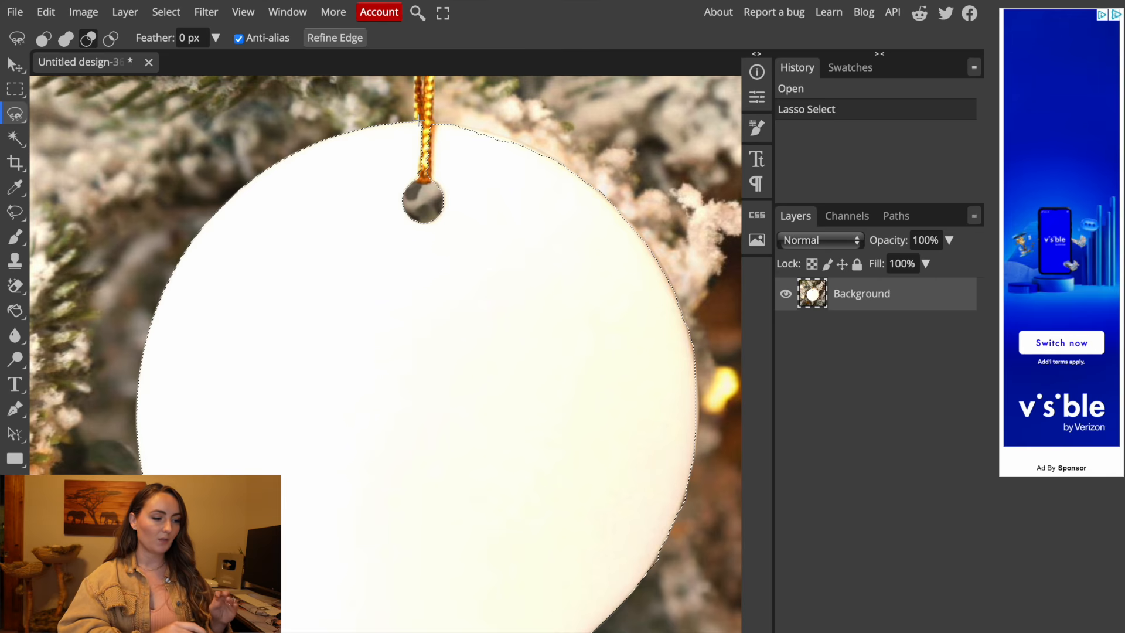
pyautogui.press('Delete')
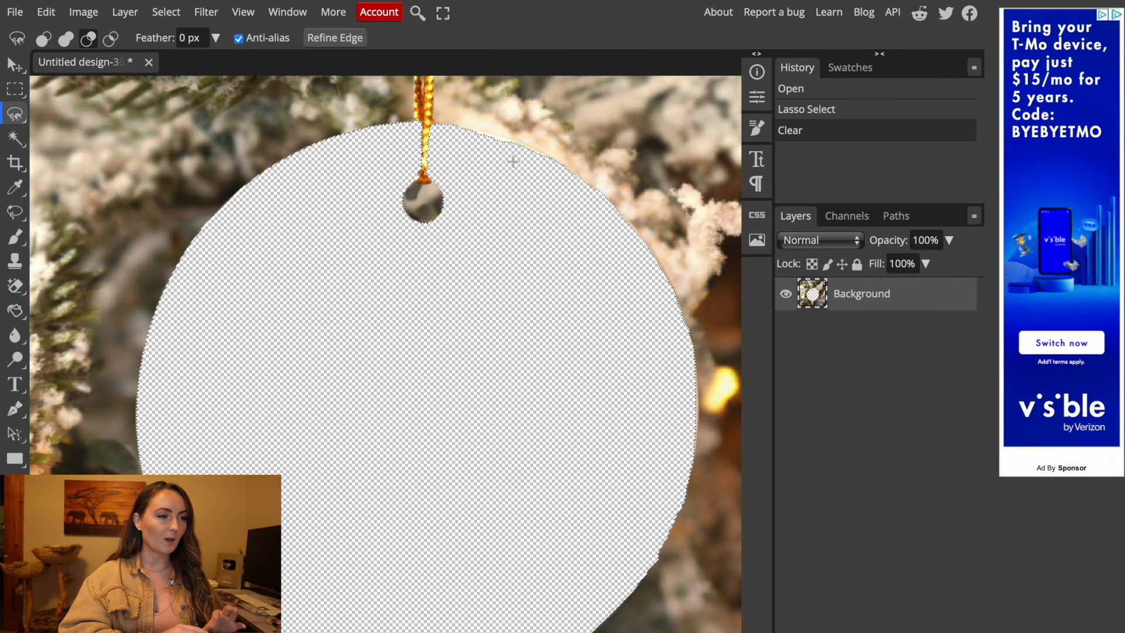
pyautogui.scroll(5, 513, 162)
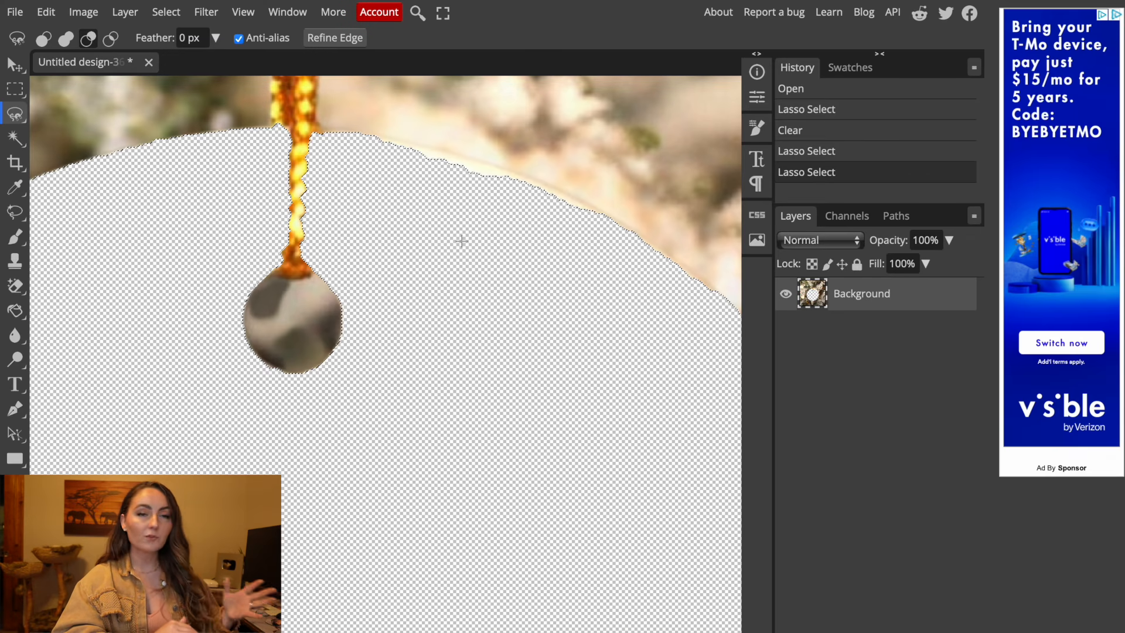
pyautogui.scroll(-3, 462, 240)
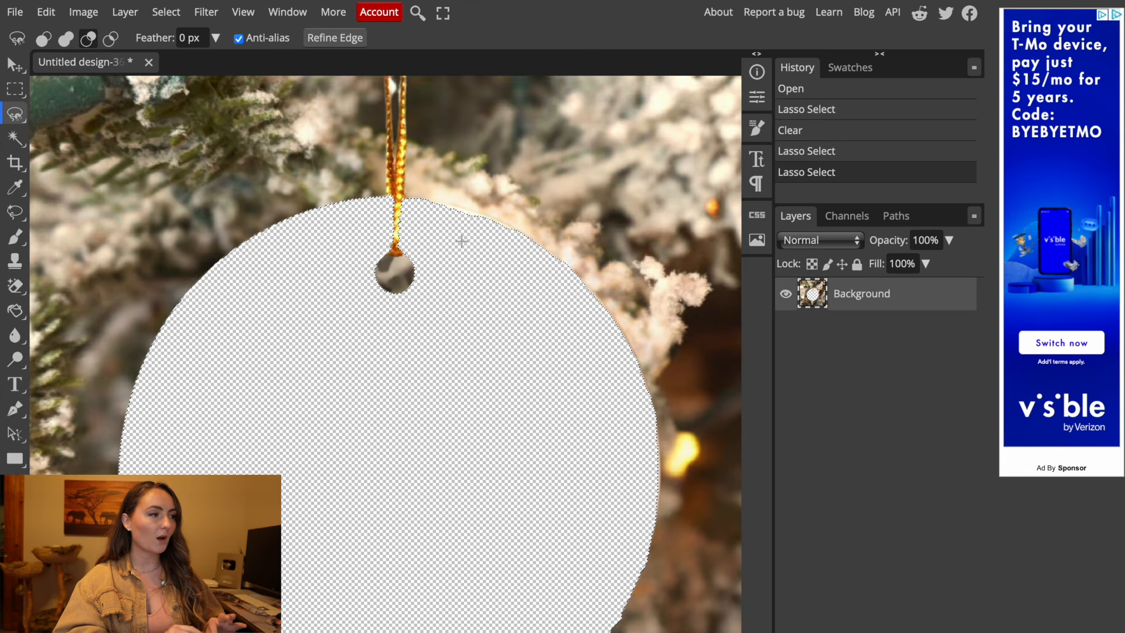
pyautogui.scroll(-1, 462, 240)
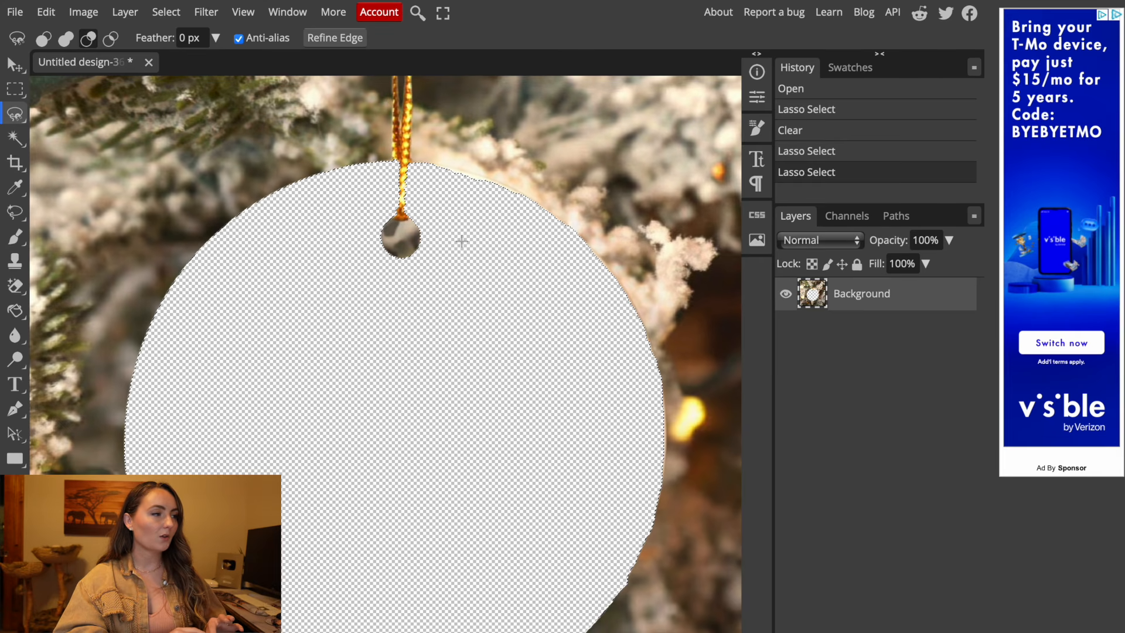
# Switch to Simply Listed's Ornament template and move the cut-out photo down to uncover the Front (circle) print area.
pyautogui.click(15, 11)
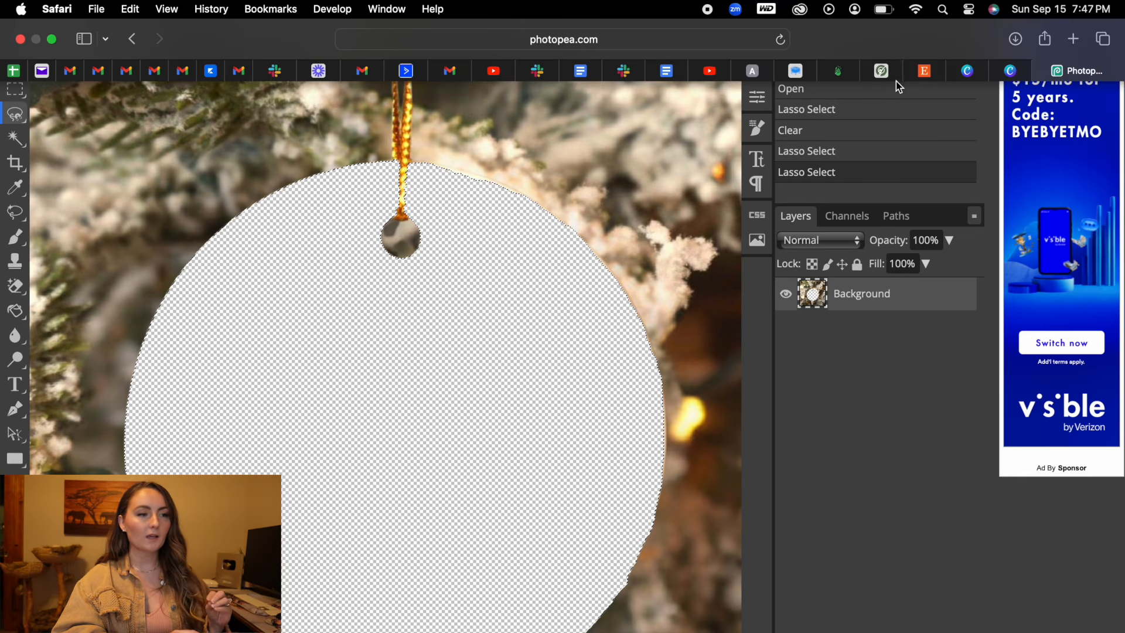
pyautogui.click(888, 75)
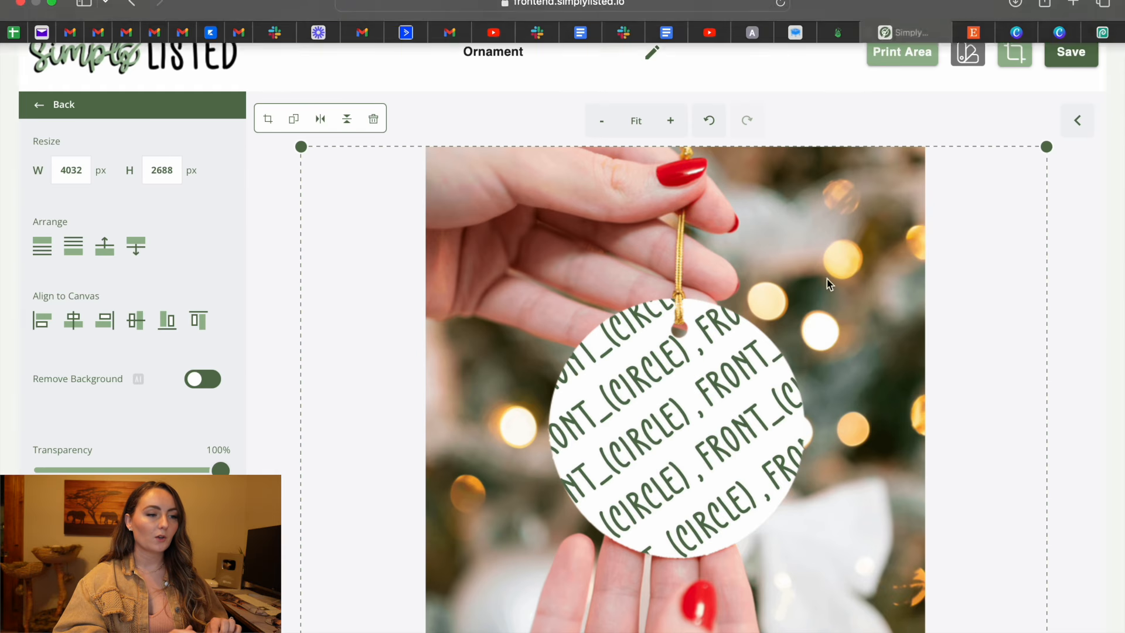
pyautogui.moveTo(815, 262); pyautogui.dragTo(838, 512)
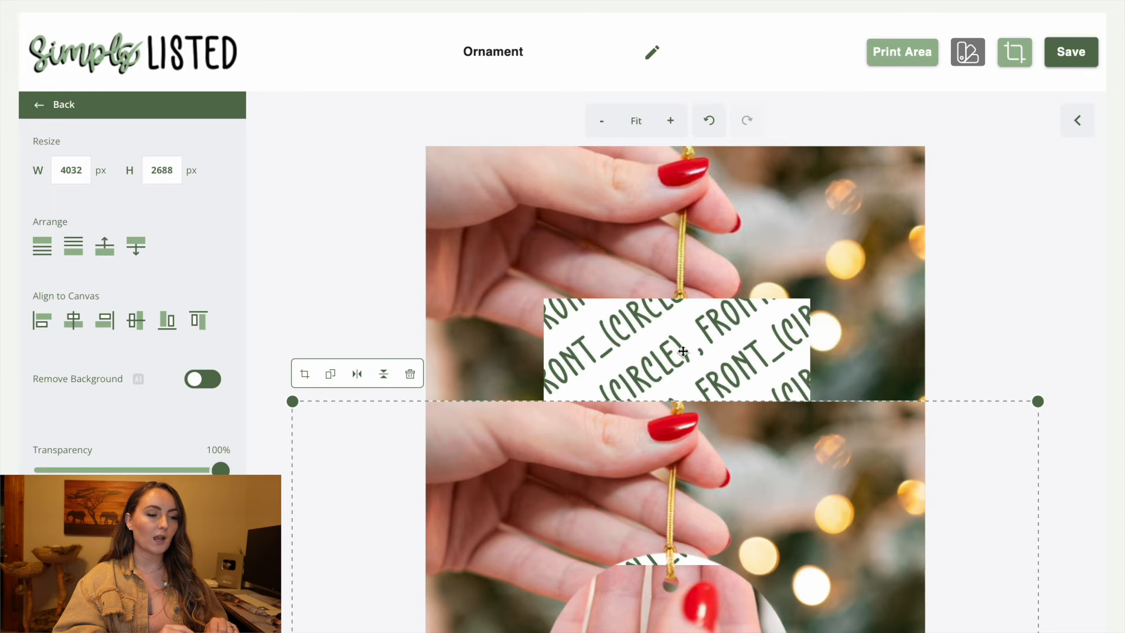
pyautogui.moveTo(784, 475); pyautogui.dragTo(798, 603)
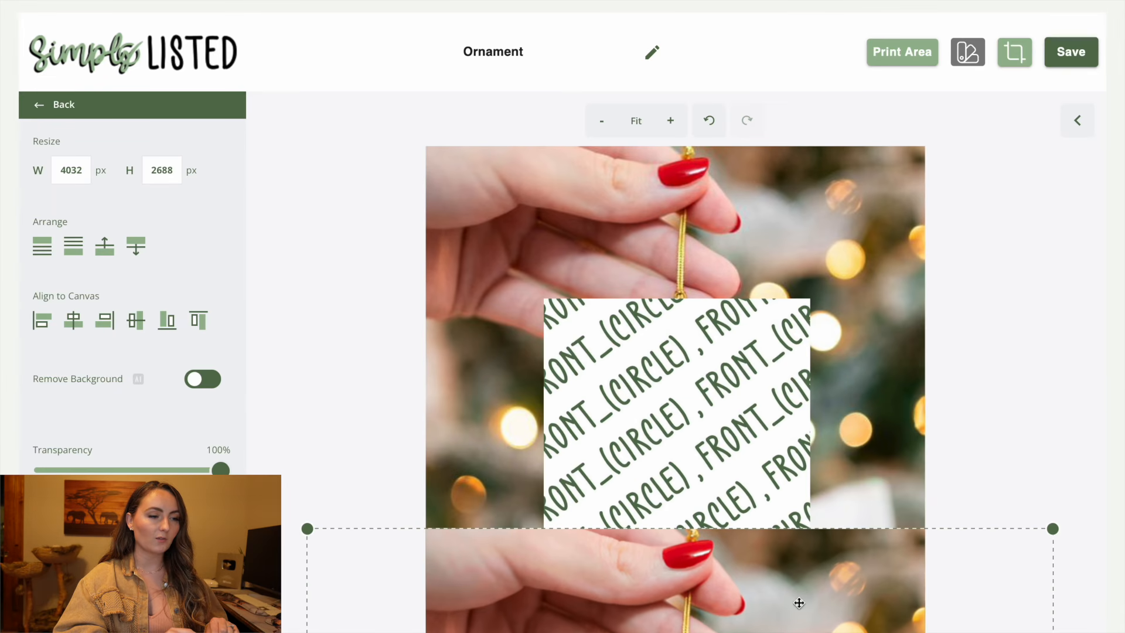
# Nudge the Front (circle) print area and shrink it slightly to fit the ornament's opening, shifting the photo further out of the way.
pyautogui.click(746, 364)
pyautogui.moveTo(745, 363)
pyautogui.mouseDown()
pyautogui.moveTo(790, 299)
pyautogui.moveTo(757, 380)
pyautogui.moveTo(742, 366)
pyautogui.moveTo(761, 352)
pyautogui.moveTo(747, 364)
pyautogui.mouseUp()
pyautogui.click(853, 623)
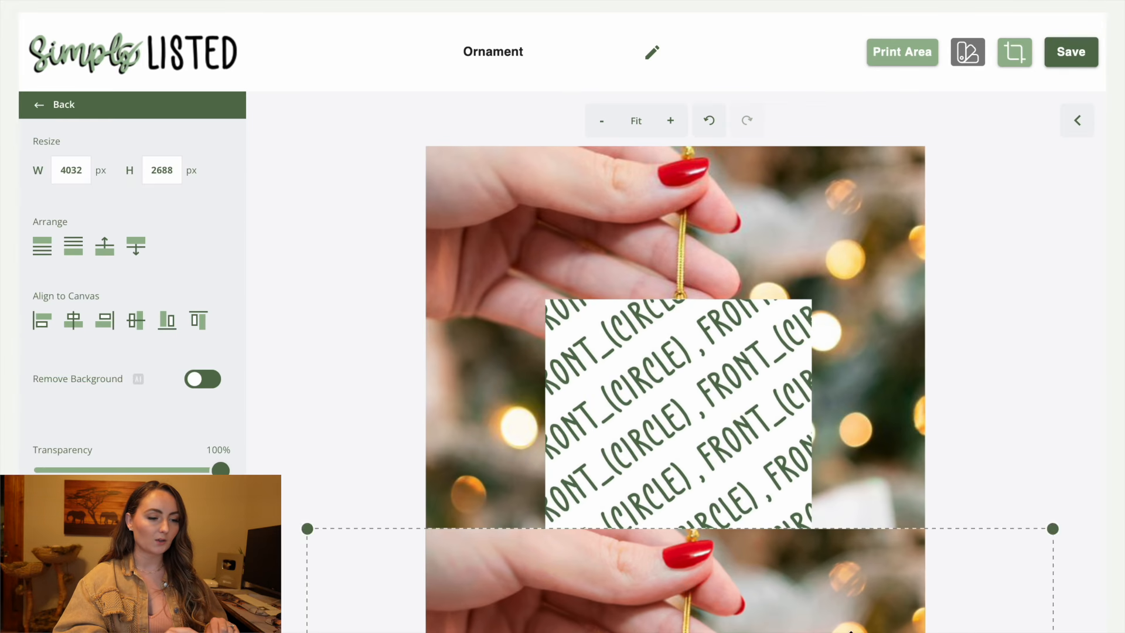
pyautogui.moveTo(853, 622); pyautogui.dragTo(839, 632)
pyautogui.click(786, 498)
pyautogui.moveTo(810, 565)
pyautogui.mouseDown()
pyautogui.moveTo(794, 547)
pyautogui.moveTo(812, 556)
pyautogui.mouseUp()
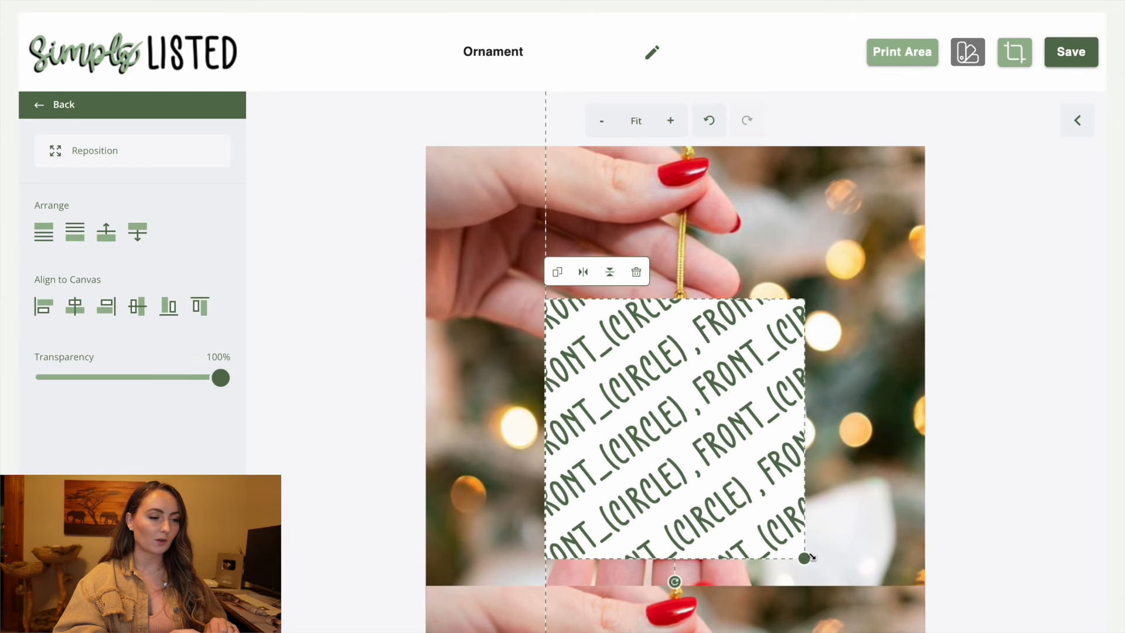
pyautogui.moveTo(694, 463); pyautogui.dragTo(694, 462)
# Return the cut-out hand photo over the Front (circle) print area so its opening frames the print area.
pyautogui.moveTo(764, 609); pyautogui.dragTo(741, 452)
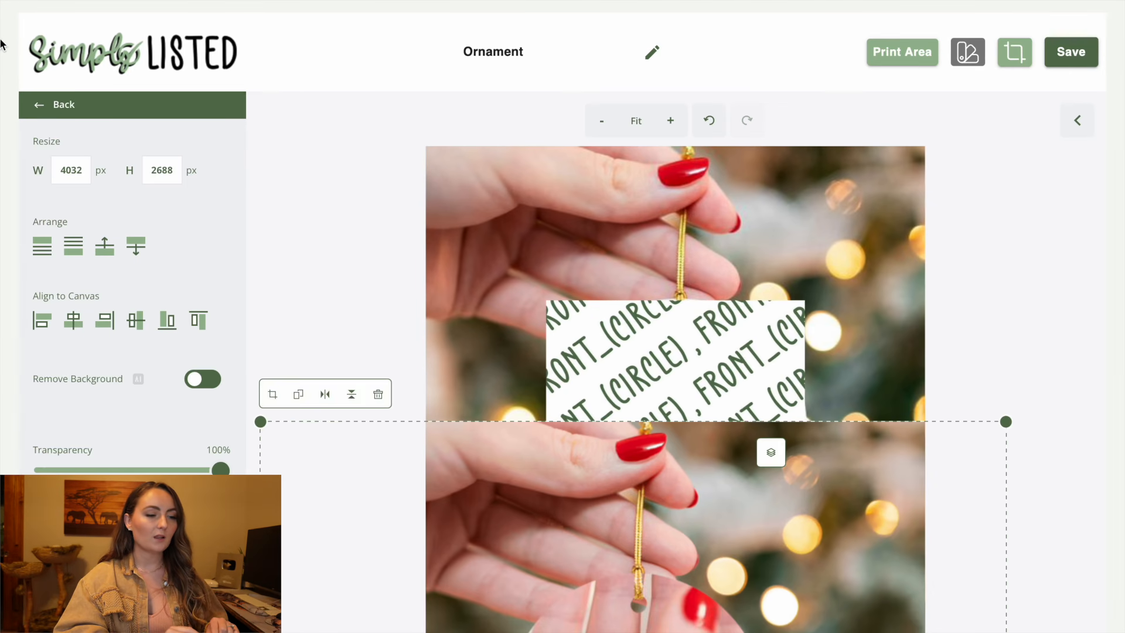
pyautogui.click(44, 105)
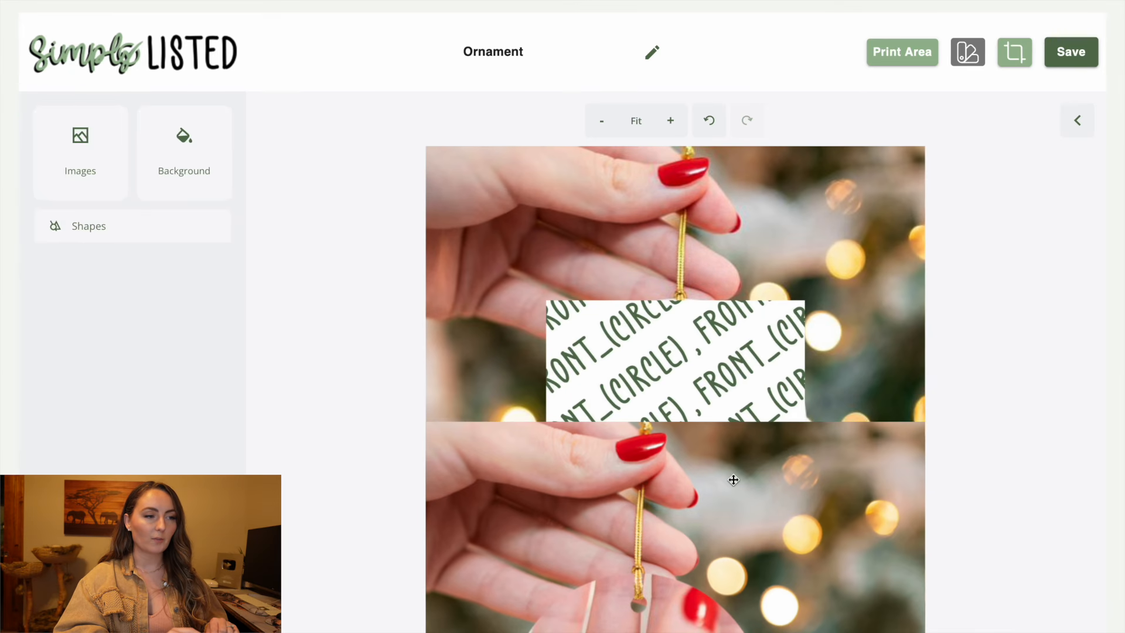
pyautogui.click(736, 431)
pyautogui.moveTo(736, 431); pyautogui.dragTo(775, 204)
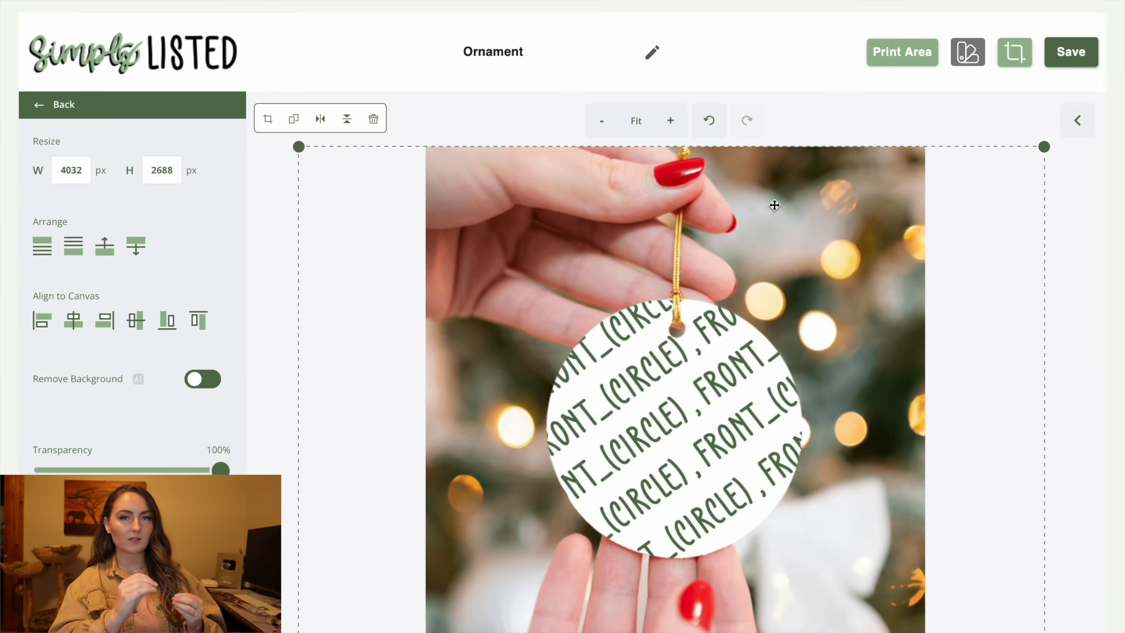
# Examine the finished ornament mockups among the shirt and sweatshirt listings in Simply Listed's Approval Queue.
pyautogui.click(934, 123)
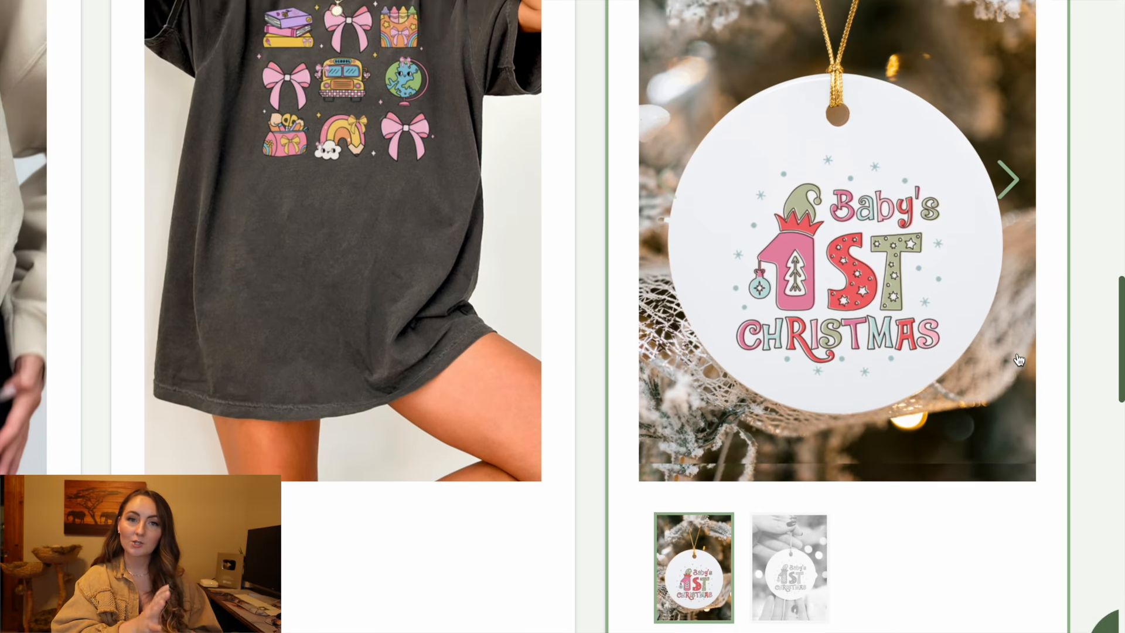
pyautogui.scroll(1, 1019, 360)
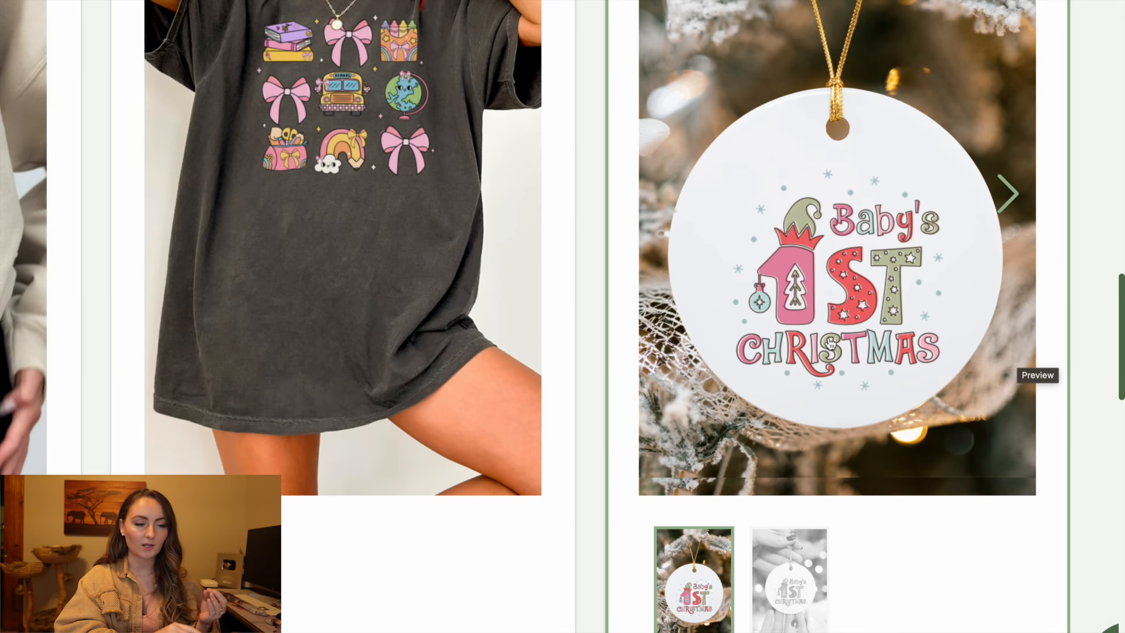
pyautogui.scroll(-5, 842, 360)
pyautogui.hscroll(-2, 843, 359)
pyautogui.scroll(-10, 937, 281)
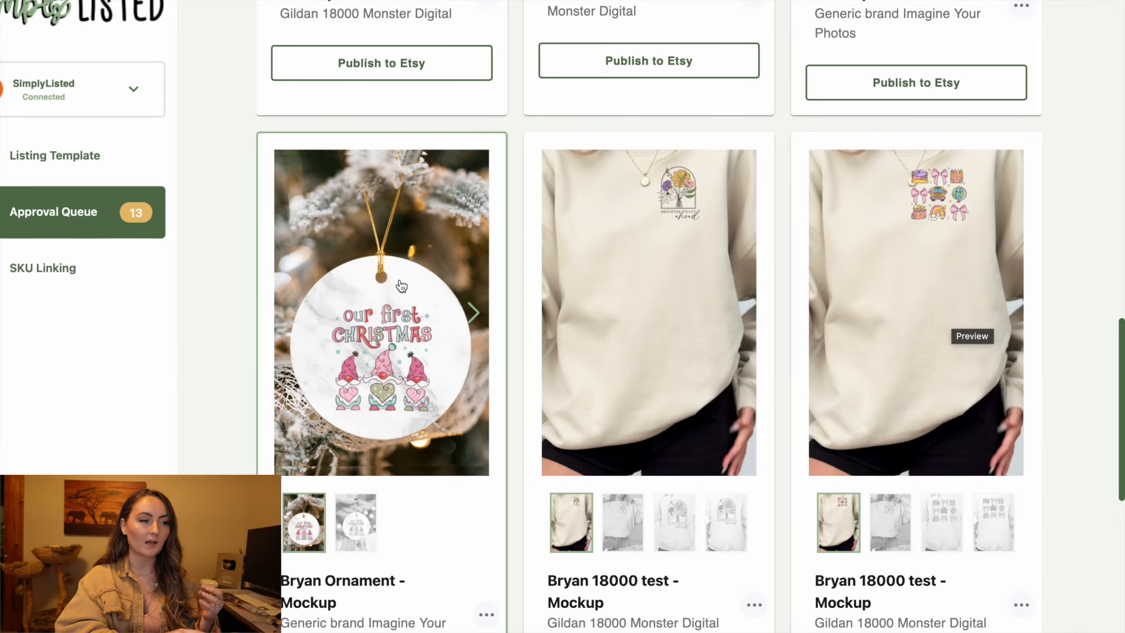
pyautogui.scroll(5, 402, 286)
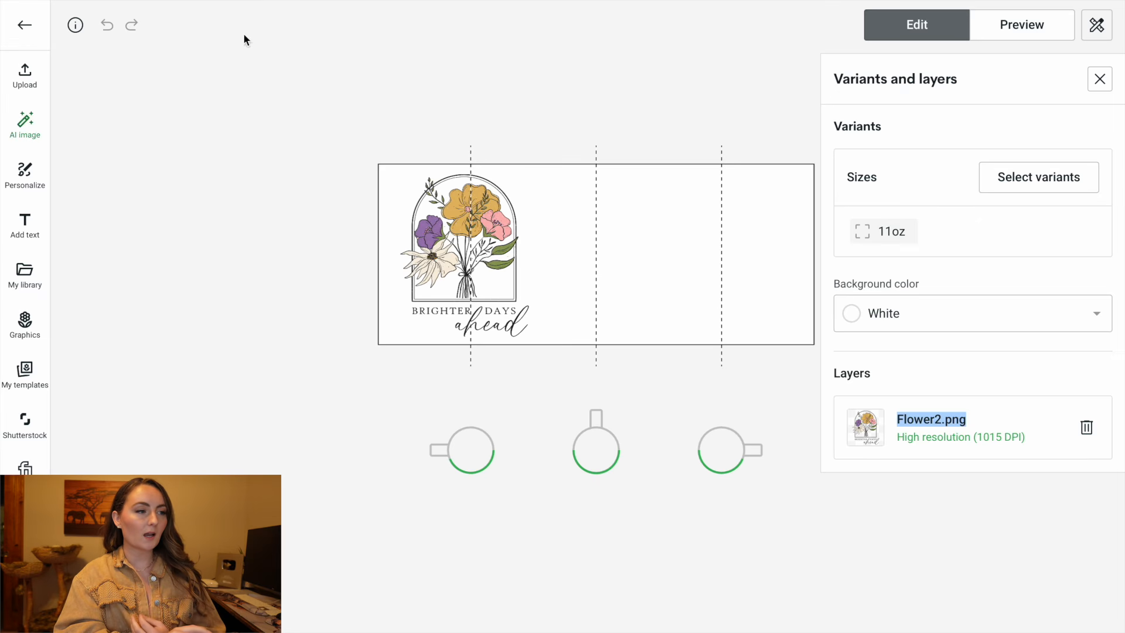
# In Printify's 11oz mug editor, duplicate the Flower2.png design and centre the copy on the mug's opposite-side guide.
pyautogui.click(469, 227)
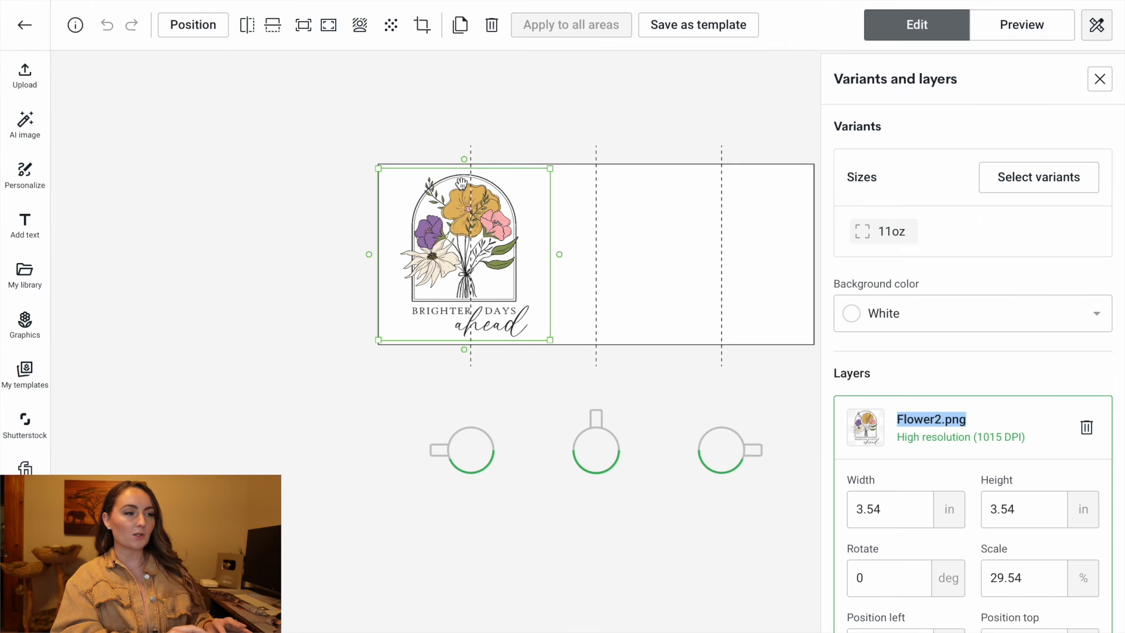
pyautogui.click(460, 25)
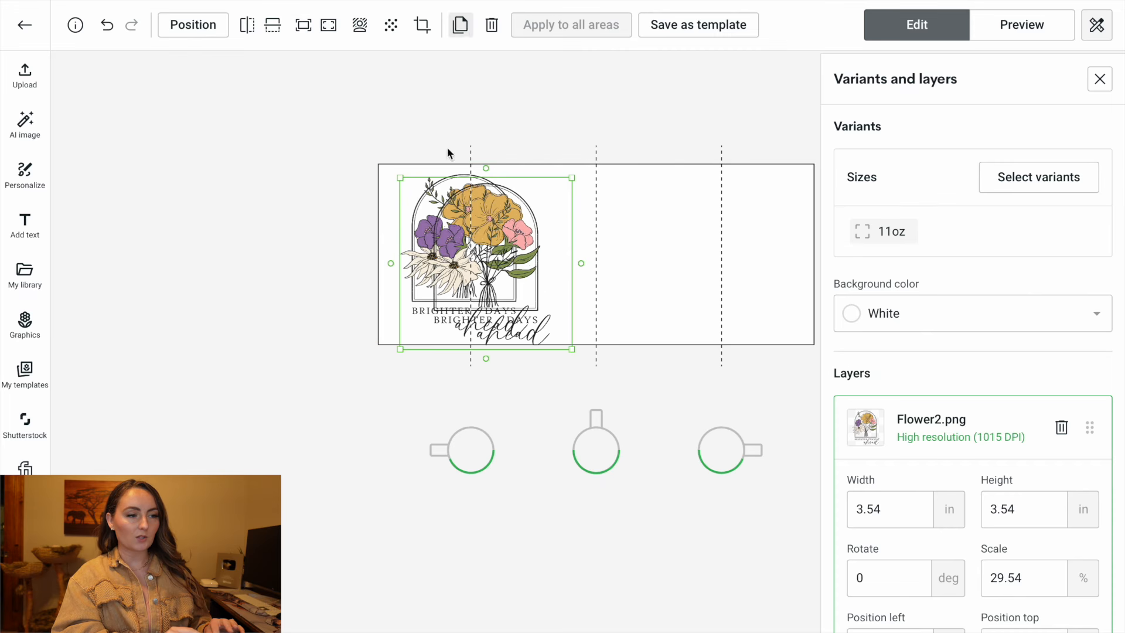
pyautogui.moveTo(468, 252); pyautogui.dragTo(725, 253)
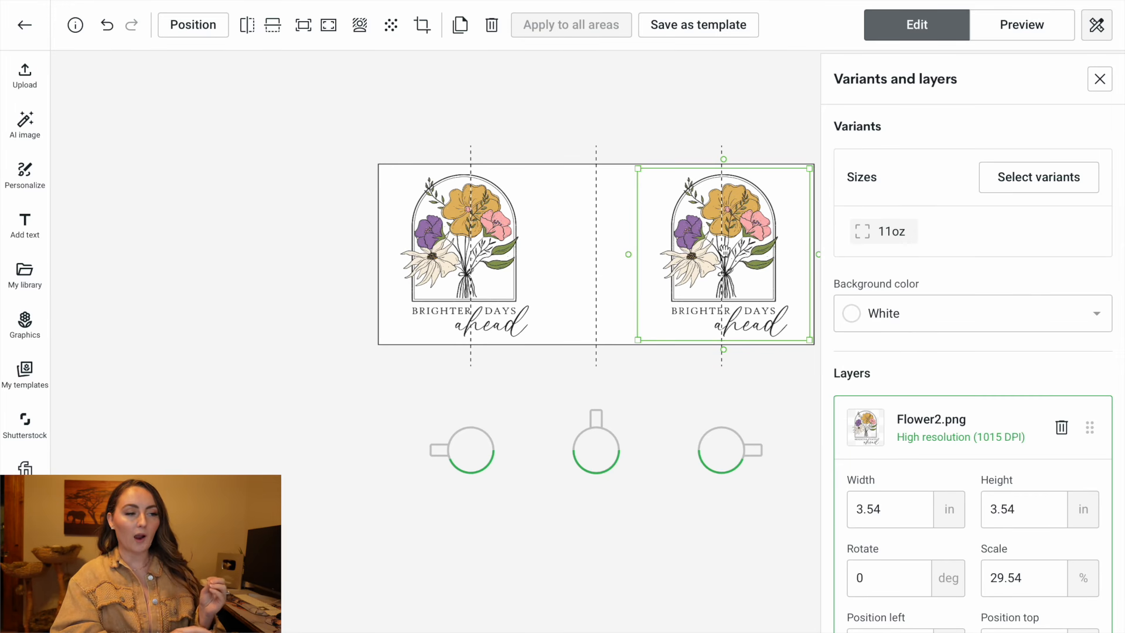
# Check each of the two flower designs and view the mug's print area size in the product information.
pyautogui.click(516, 250)
pyautogui.click(694, 254)
pyautogui.click(534, 260)
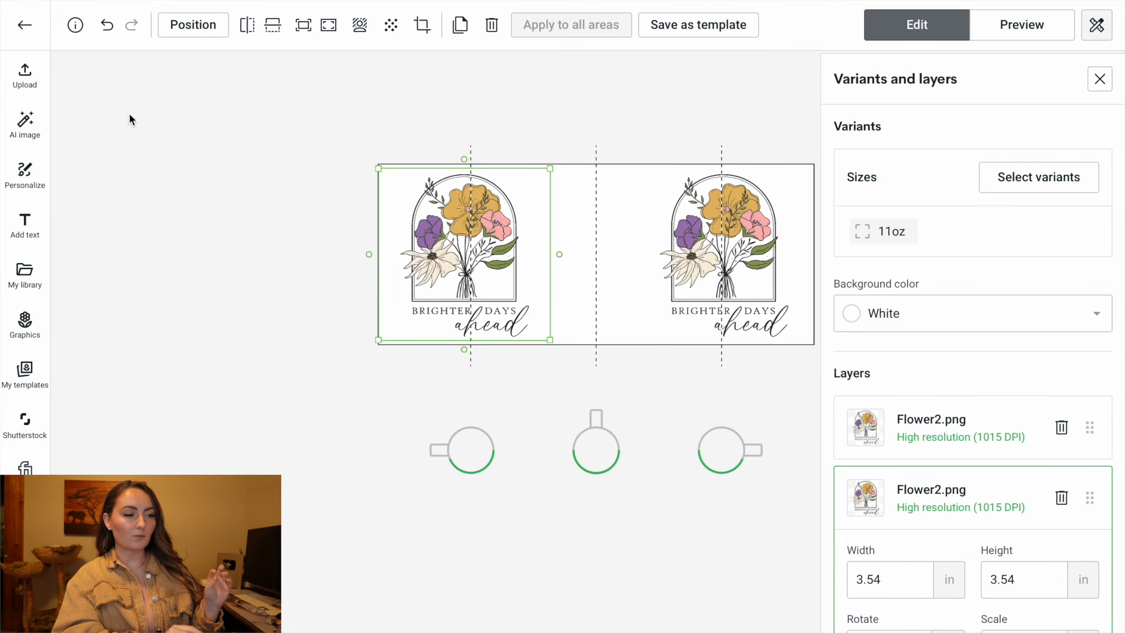
pyautogui.click(75, 24)
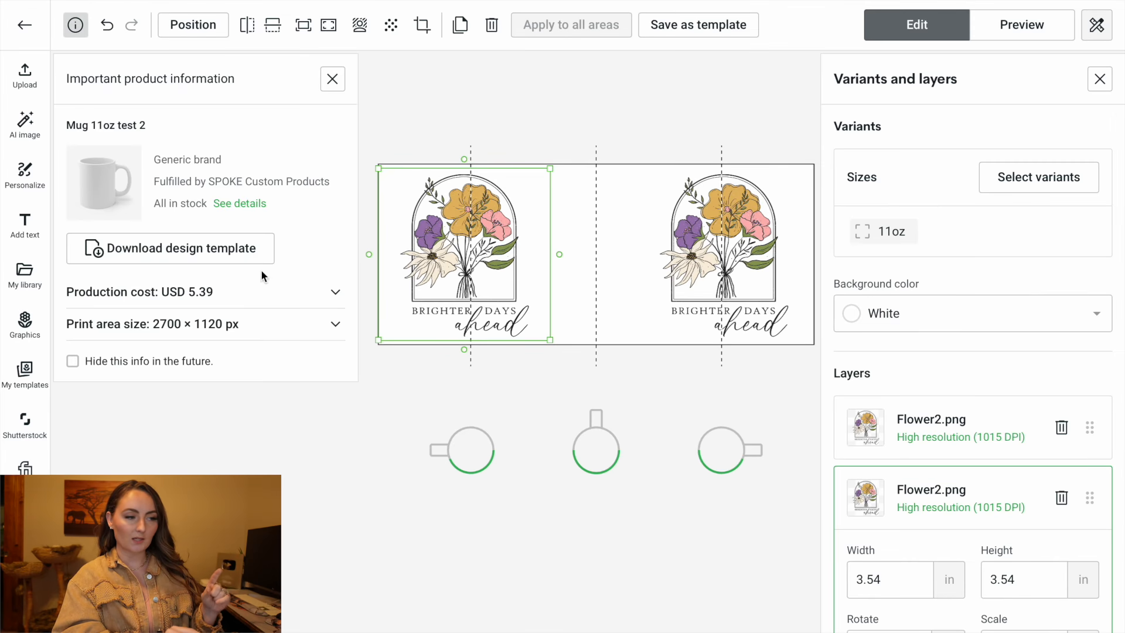
pyautogui.click(335, 324)
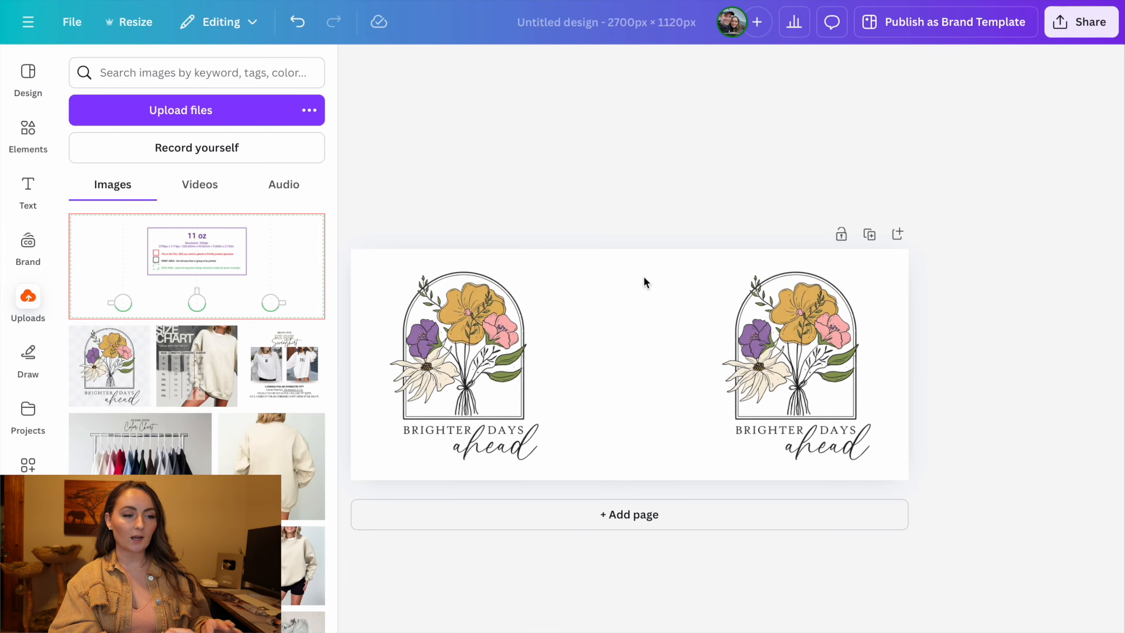
# In Canva, fit the 11 oz mug template image to the full page and set it as the background behind both flower designs.
pyautogui.moveTo(809, 332); pyautogui.dragTo(806, 335)
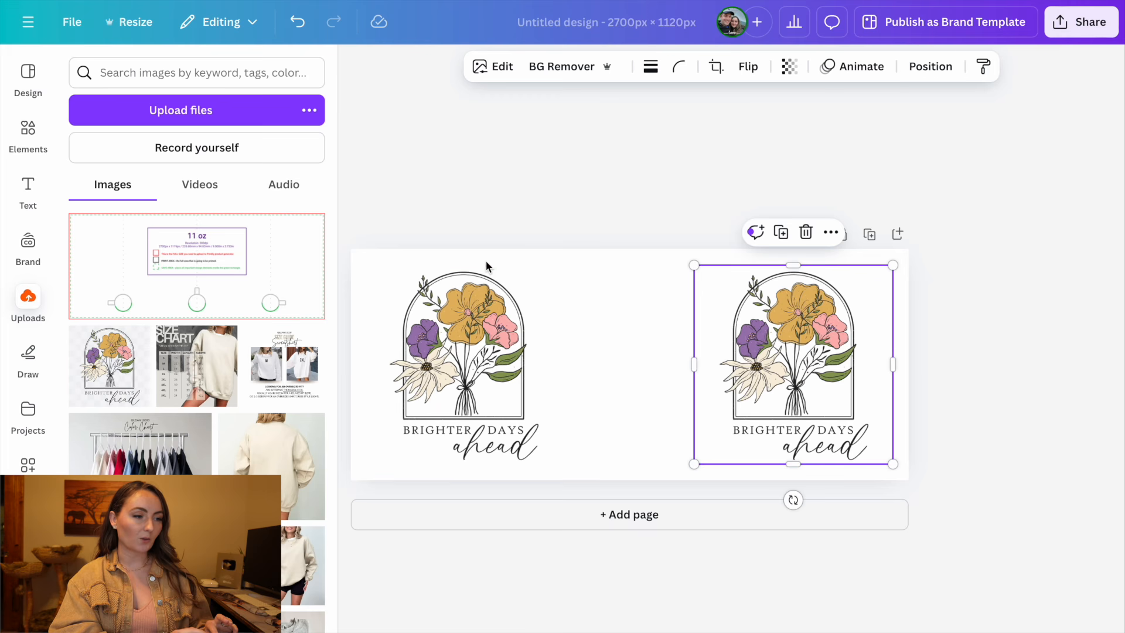
pyautogui.moveTo(243, 258); pyautogui.dragTo(527, 332)
pyautogui.moveTo(768, 421); pyautogui.dragTo(908, 479)
pyautogui.rightClick(750, 378)
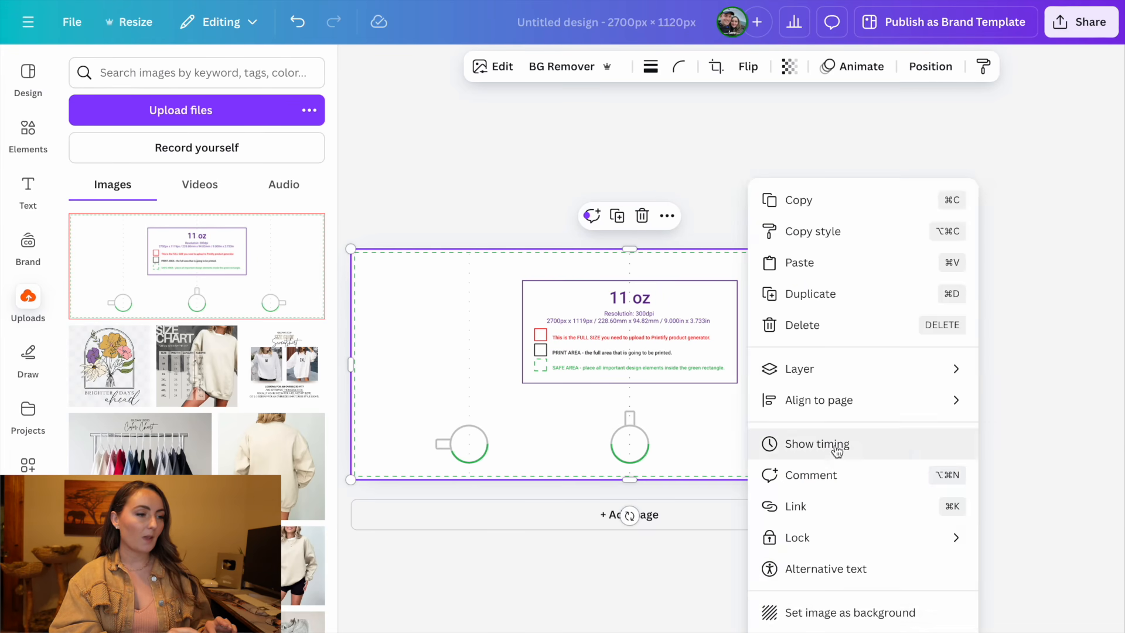
pyautogui.click(821, 610)
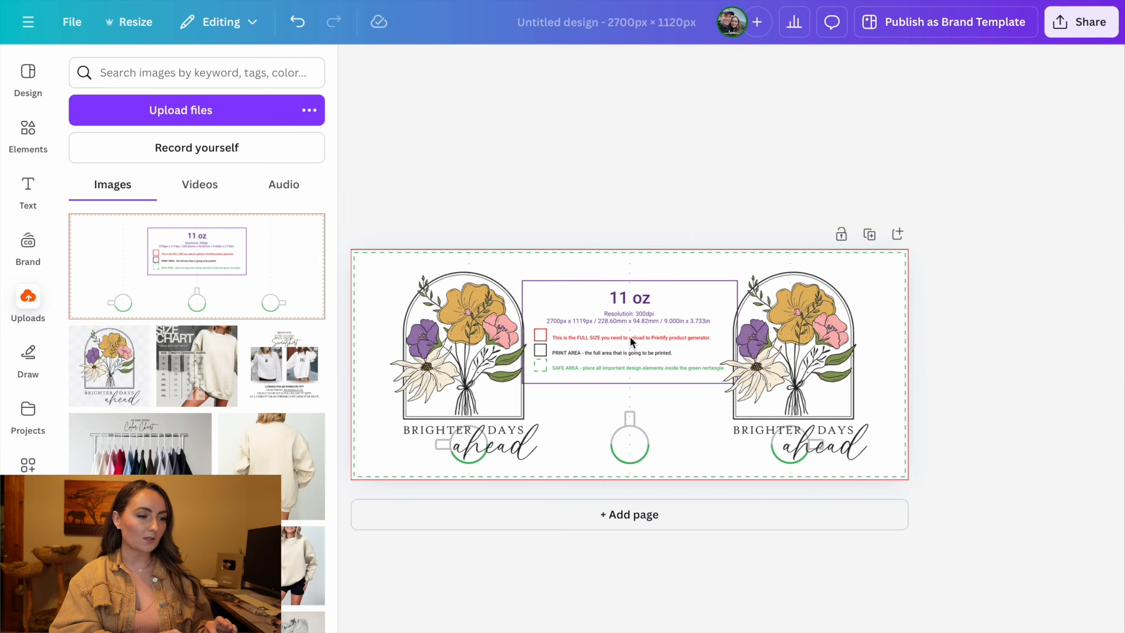
# Examine the first flower design's placement against the mug template's dotted centre line and green safe area.
pyautogui.click(484, 281)
pyautogui.scroll(5, 482, 259)
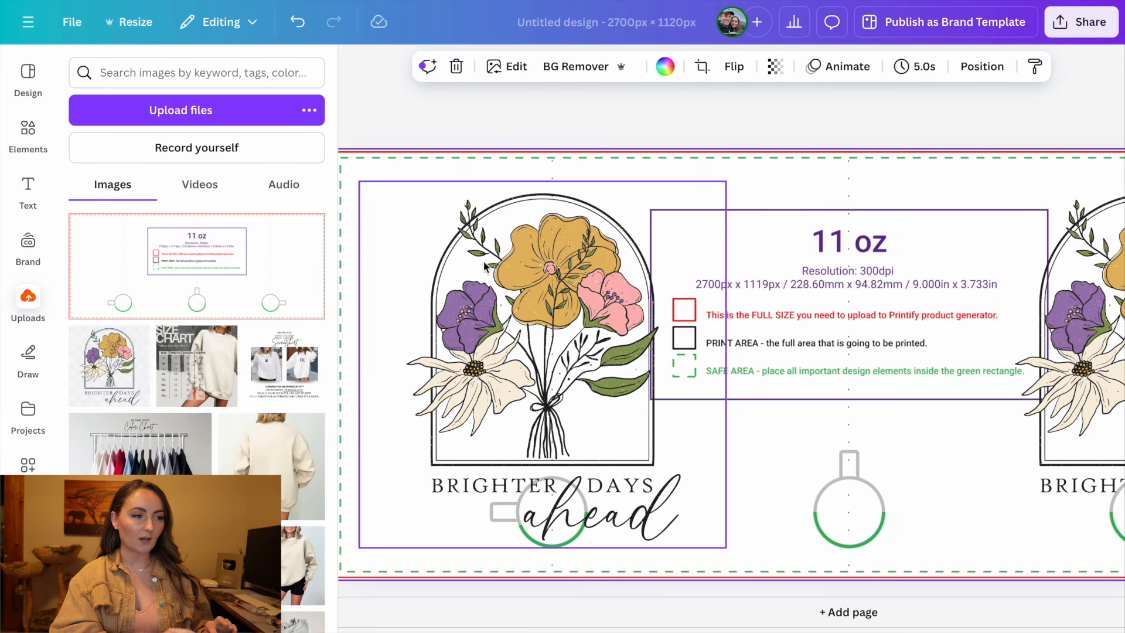
pyautogui.scroll(3, 484, 266)
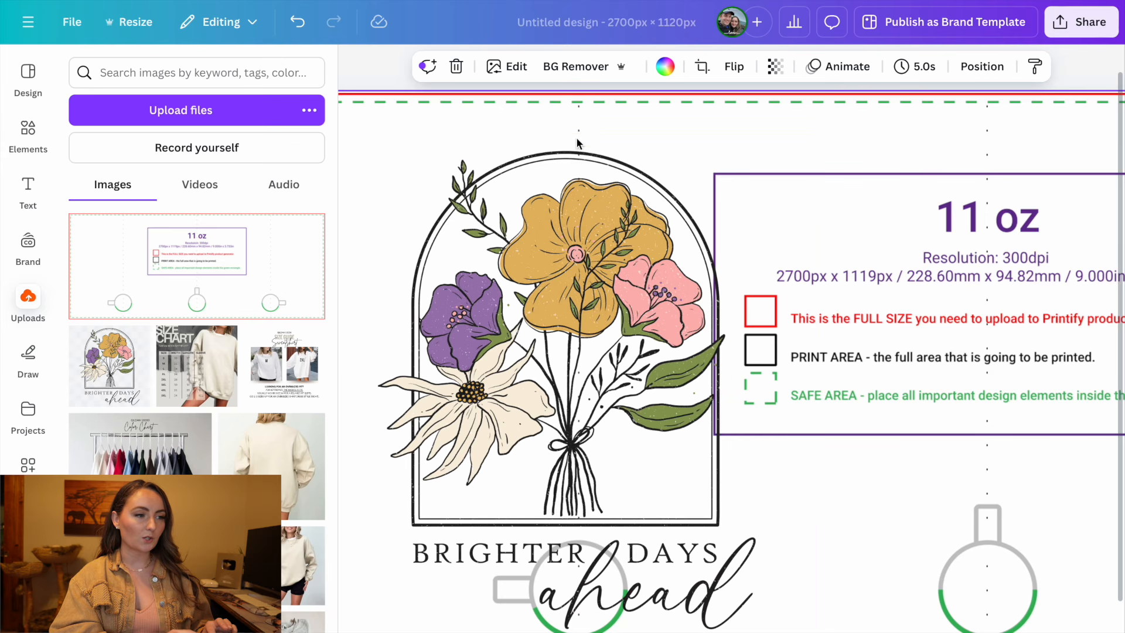
# Nudge both flower designs into line with the mug template's dotted side guides, inside the green safe area.
pyautogui.moveTo(602, 382)
pyautogui.mouseDown()
pyautogui.moveTo(933, 409)
pyautogui.moveTo(604, 370)
pyautogui.mouseUp()
pyautogui.scroll(-3, 819, 409)
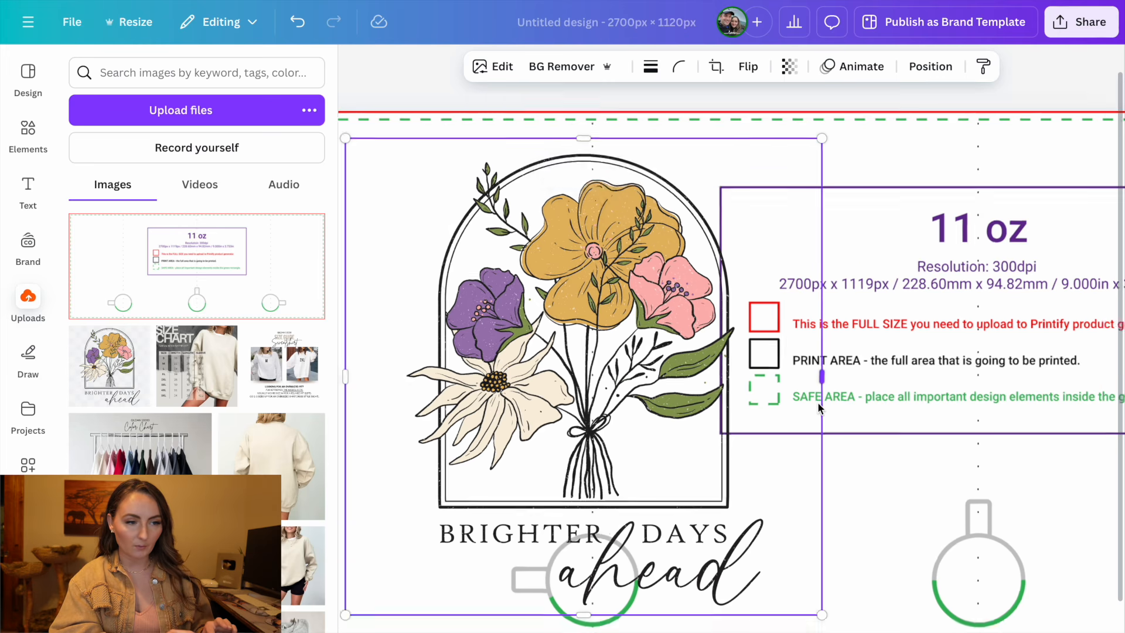
pyautogui.moveTo(1109, 341); pyautogui.dragTo(1094, 337)
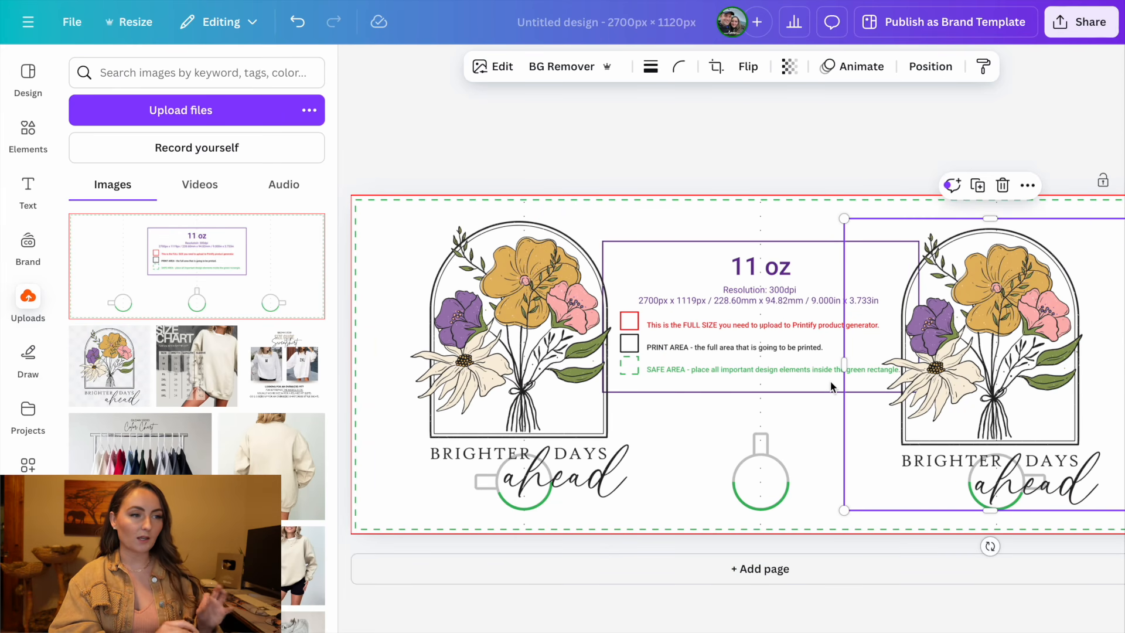
pyautogui.scroll(-1, 784, 384)
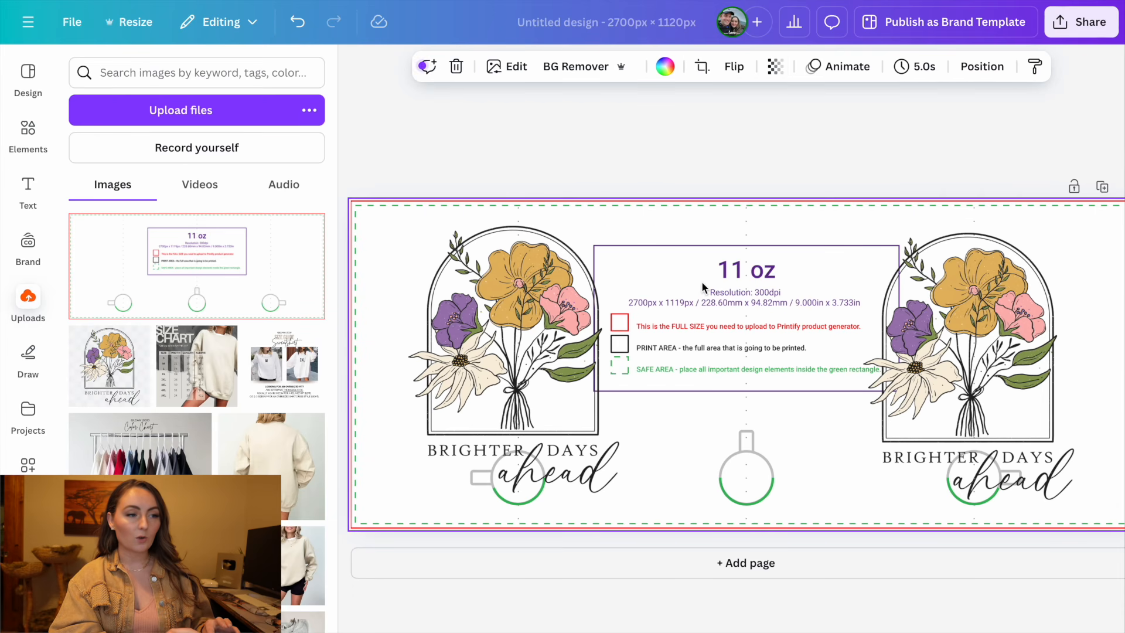
# Hide the 11 oz mug template background by setting its transparency to 0.
pyautogui.click(775, 67)
pyautogui.moveTo(812, 140); pyautogui.dragTo(672, 148)
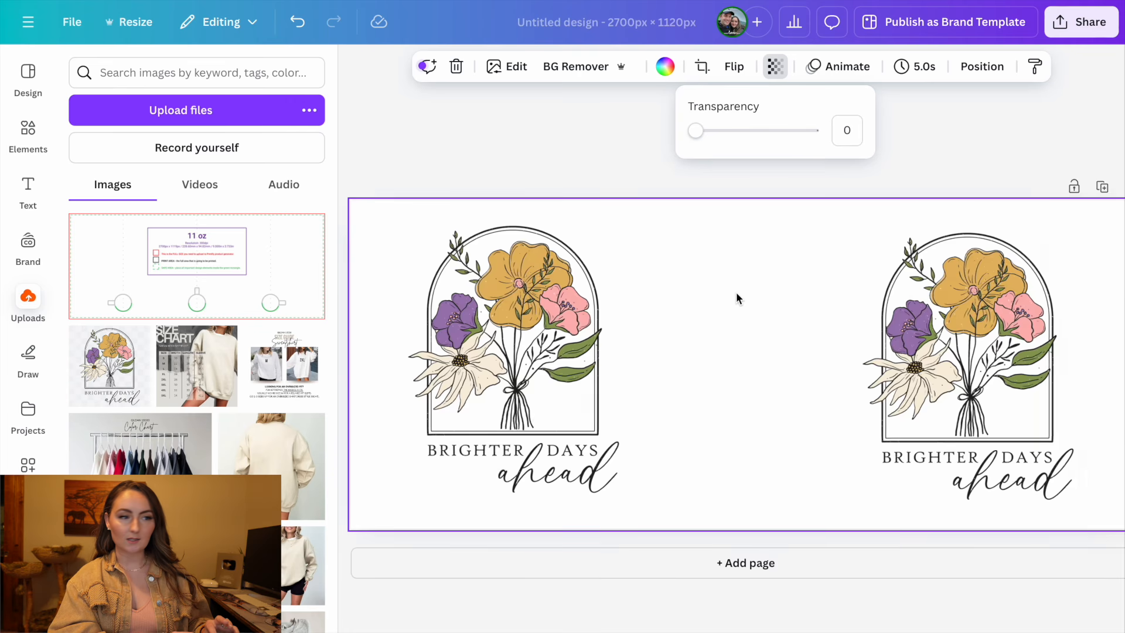
pyautogui.scroll(-2, 739, 298)
# Download the two-sided mug design as a PNG at size 1 with a transparent background and download settings saved.
pyautogui.click(1075, 22)
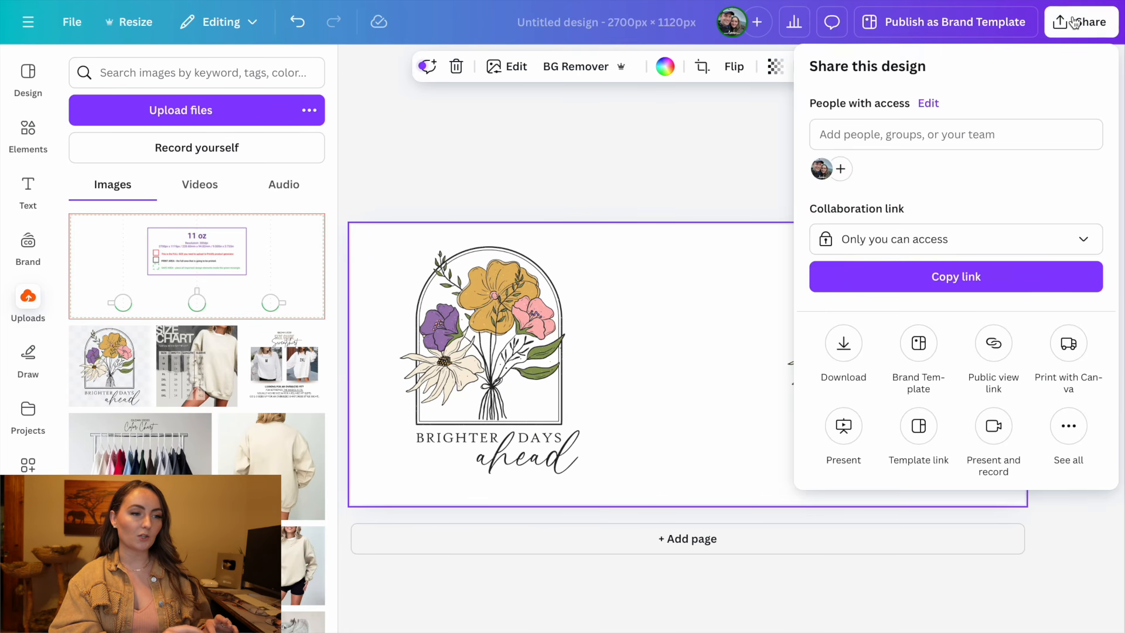
pyautogui.click(856, 358)
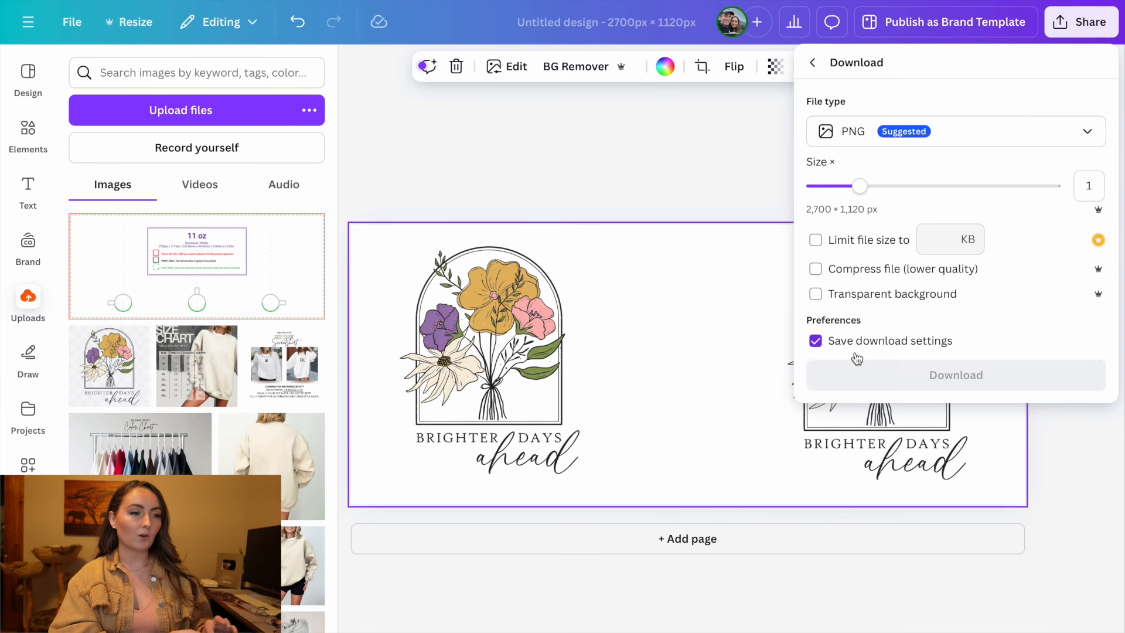
pyautogui.click(816, 295)
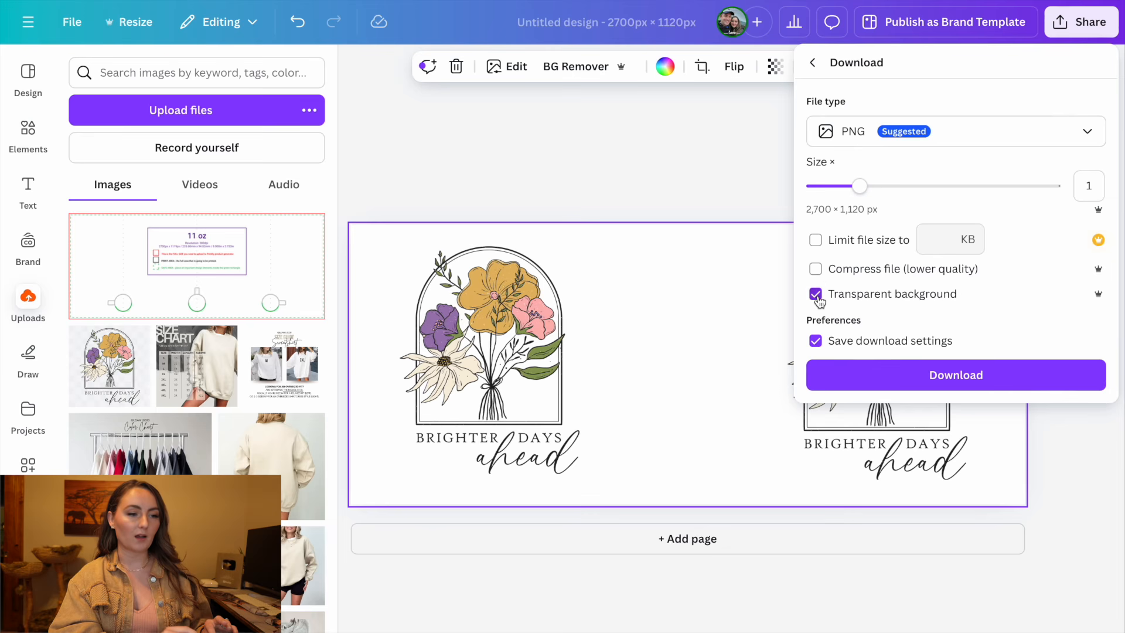
pyautogui.click(996, 123)
pyautogui.click(996, 123)
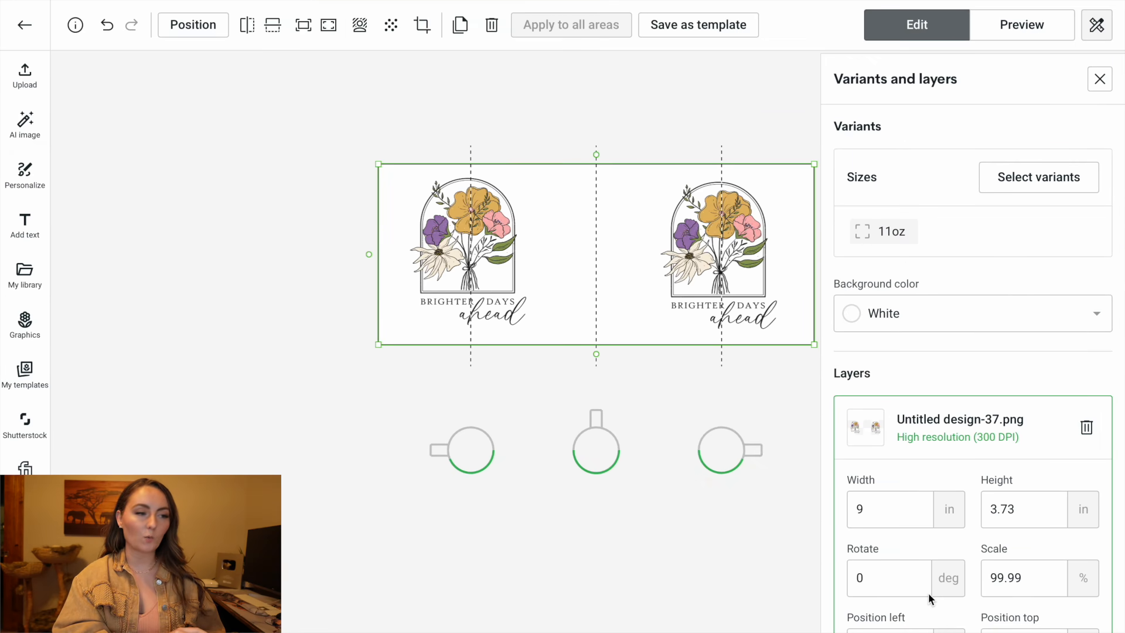
# In Printify, adjust Untitled design-37.png on the 11oz mug print area and review the Mug 11oz test 2 product's publishing settings.
pyautogui.moveTo(625, 273)
pyautogui.mouseDown()
pyautogui.moveTo(623, 304)
pyautogui.moveTo(676, 279)
pyautogui.moveTo(627, 280)
pyautogui.mouseUp()
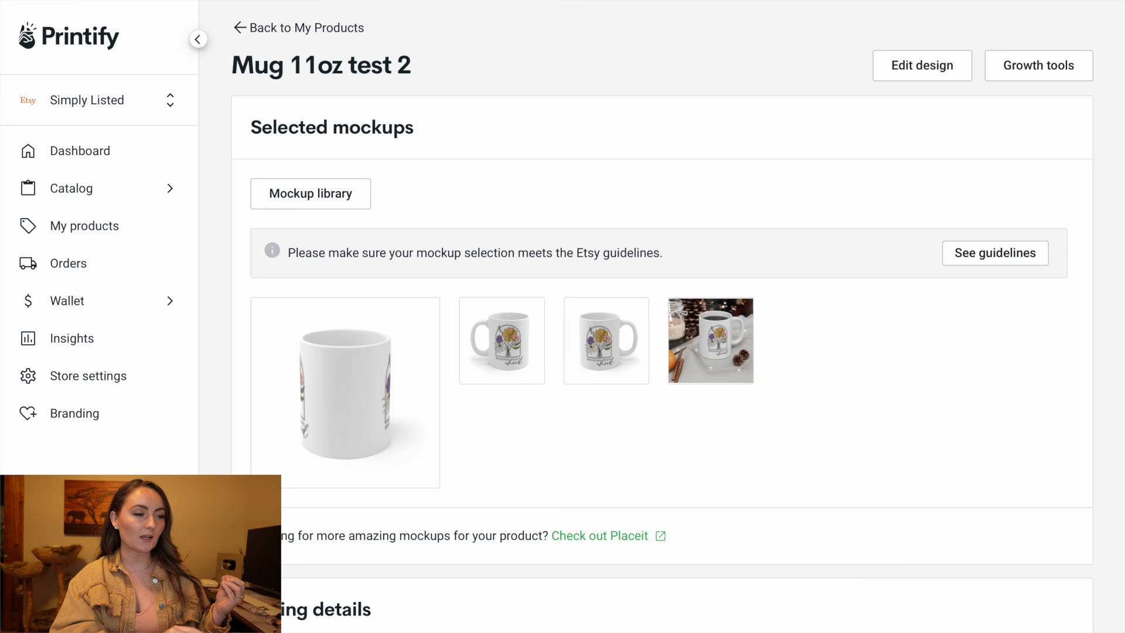
pyautogui.scroll(-20, 863, 498)
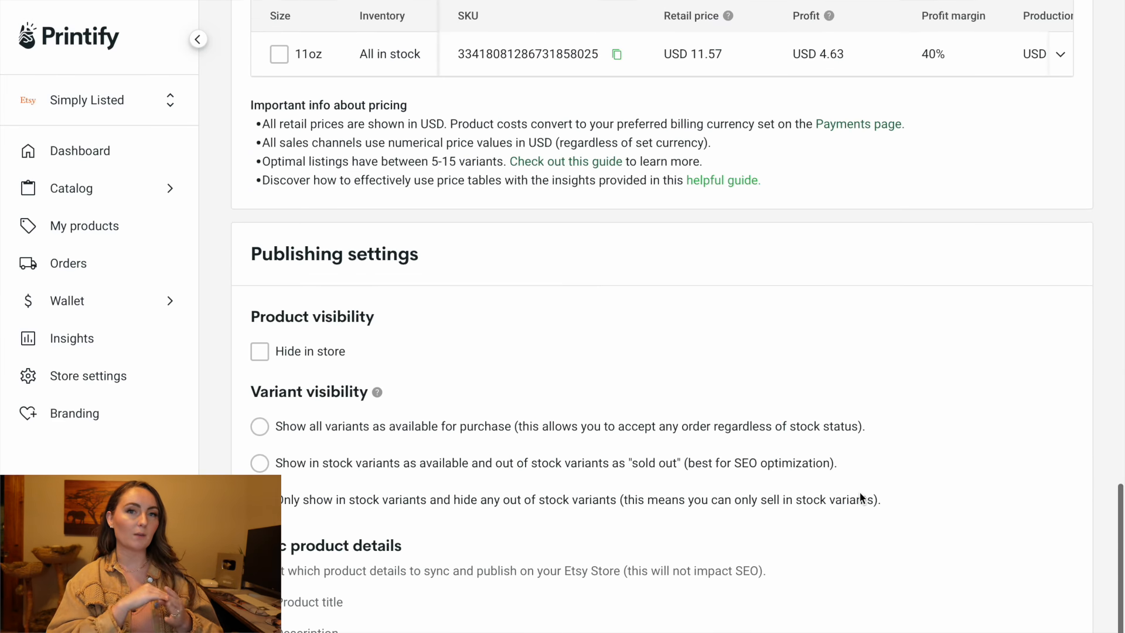
pyautogui.click(293, 328)
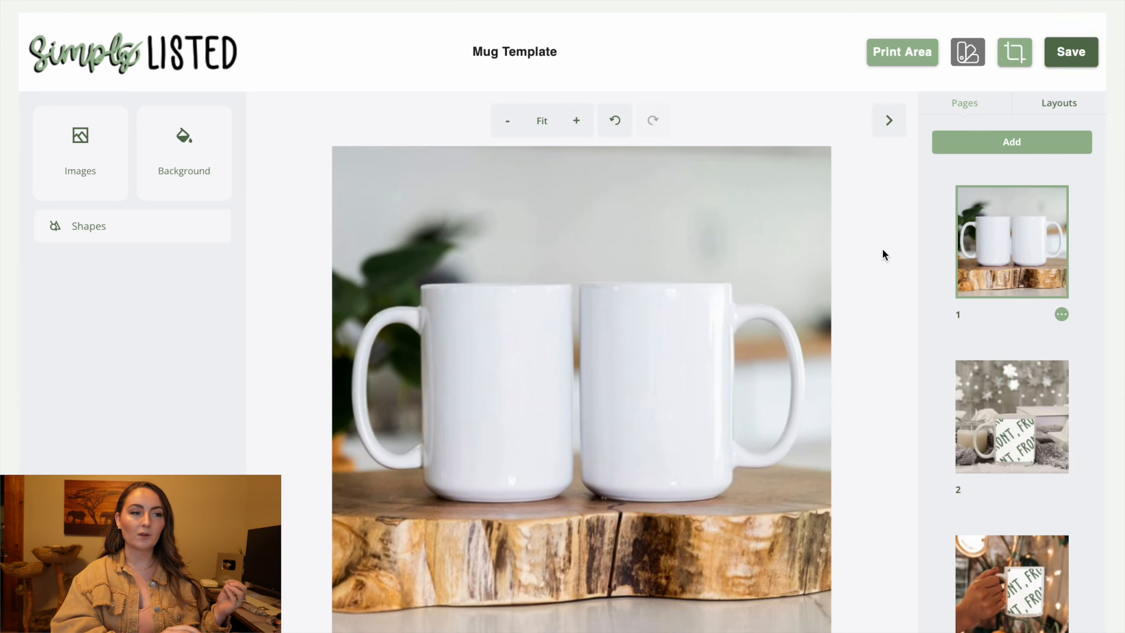
# In Simply Listed's Mug Template, add a front print area to the two-mug photo and set its transparency to 91%.
pyautogui.click(901, 64)
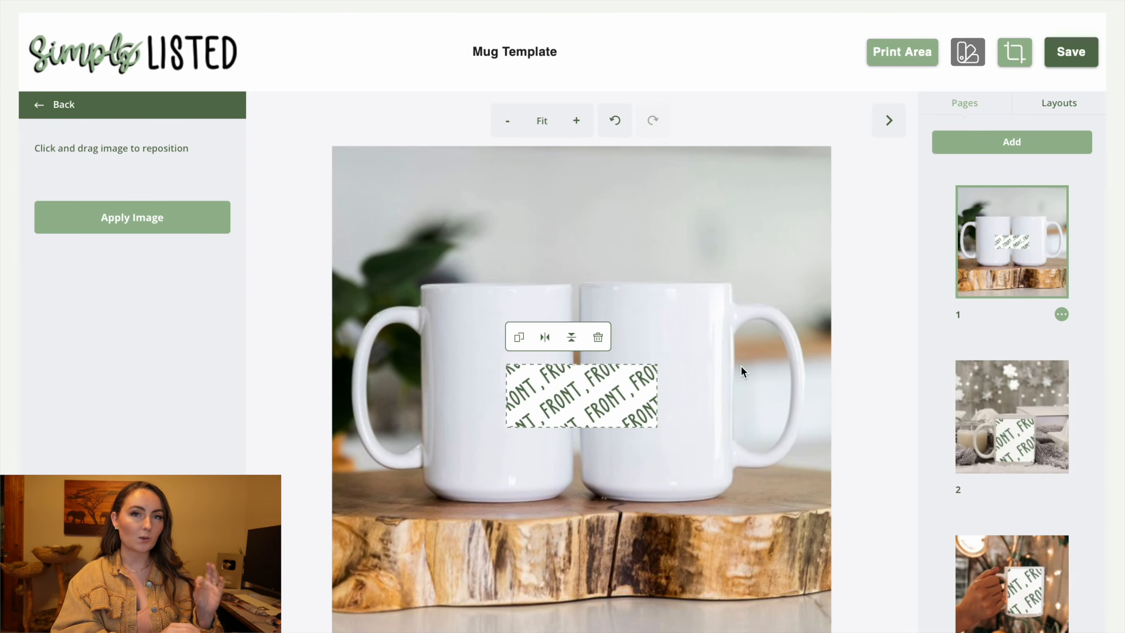
pyautogui.click(708, 369)
pyautogui.click(604, 387)
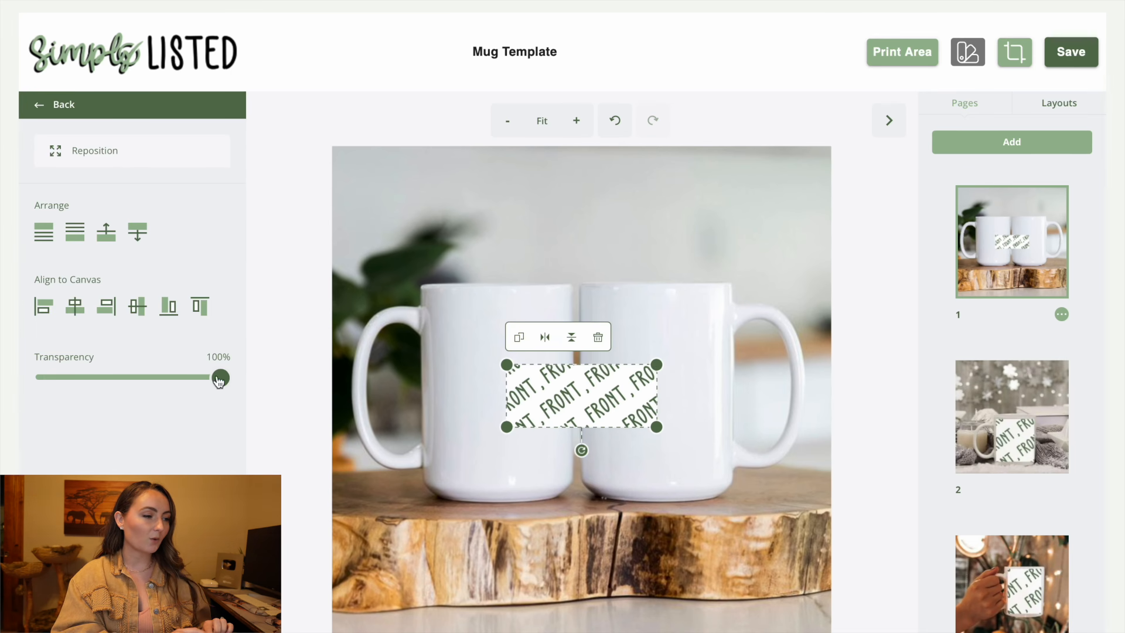
pyautogui.moveTo(217, 381); pyautogui.dragTo(203, 384)
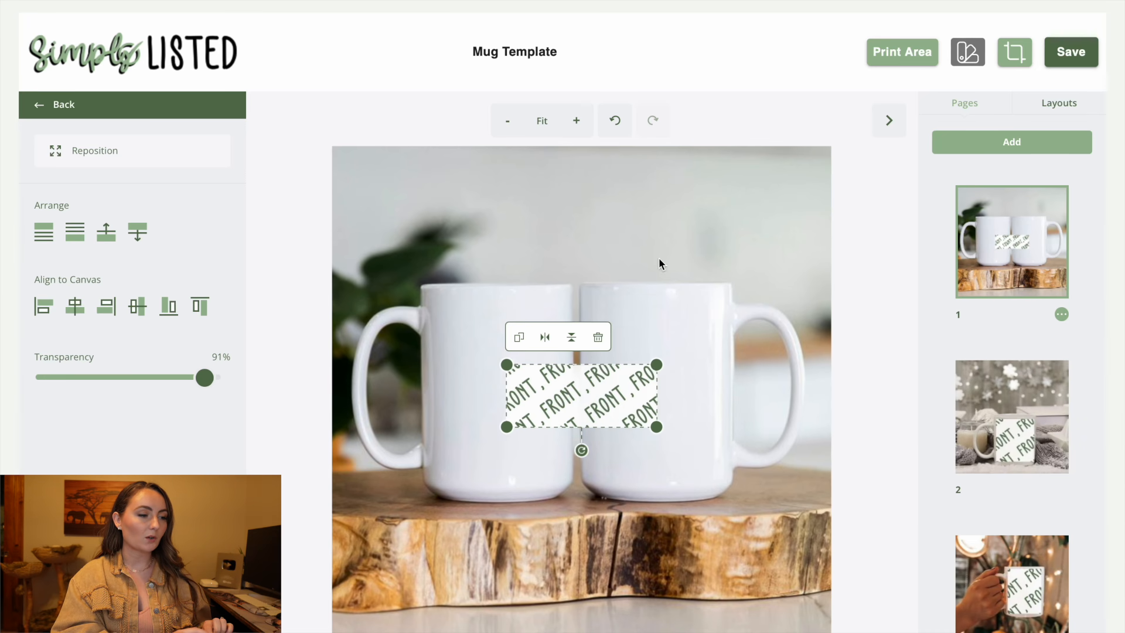
# Enlarge the front print area to the left mug's printable height and crop its width to the mug body.
pyautogui.click(631, 318)
pyautogui.moveTo(595, 372); pyautogui.dragTo(516, 301)
pyautogui.moveTo(577, 357); pyautogui.dragTo(805, 578)
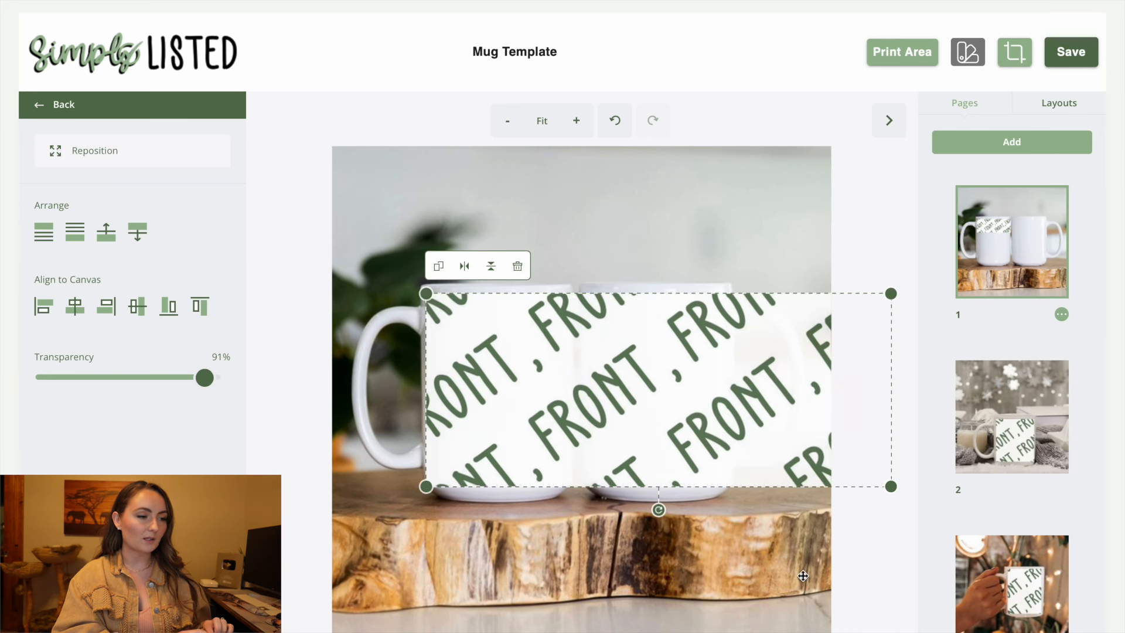
pyautogui.moveTo(636, 464); pyautogui.dragTo(634, 463)
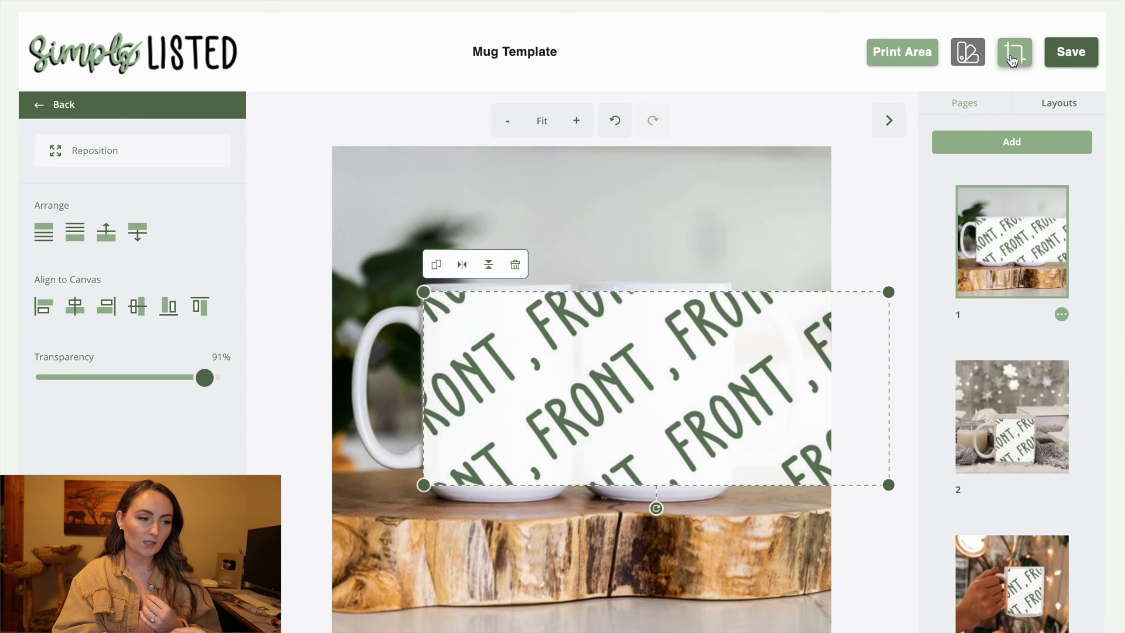
pyautogui.click(1013, 59)
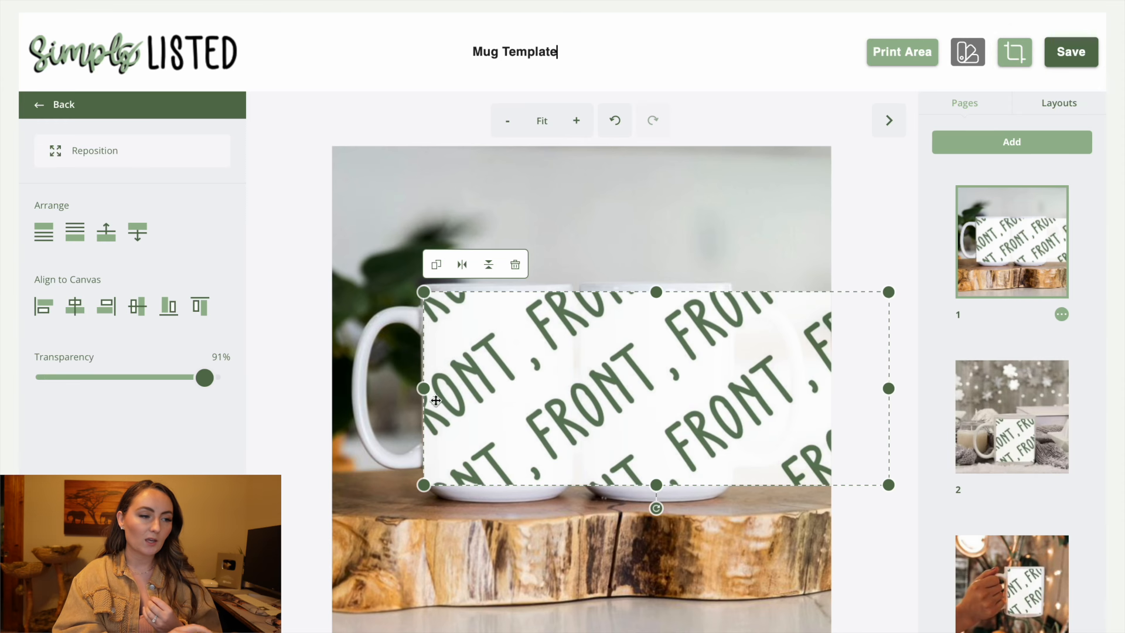
pyautogui.moveTo(883, 390); pyautogui.dragTo(571, 389)
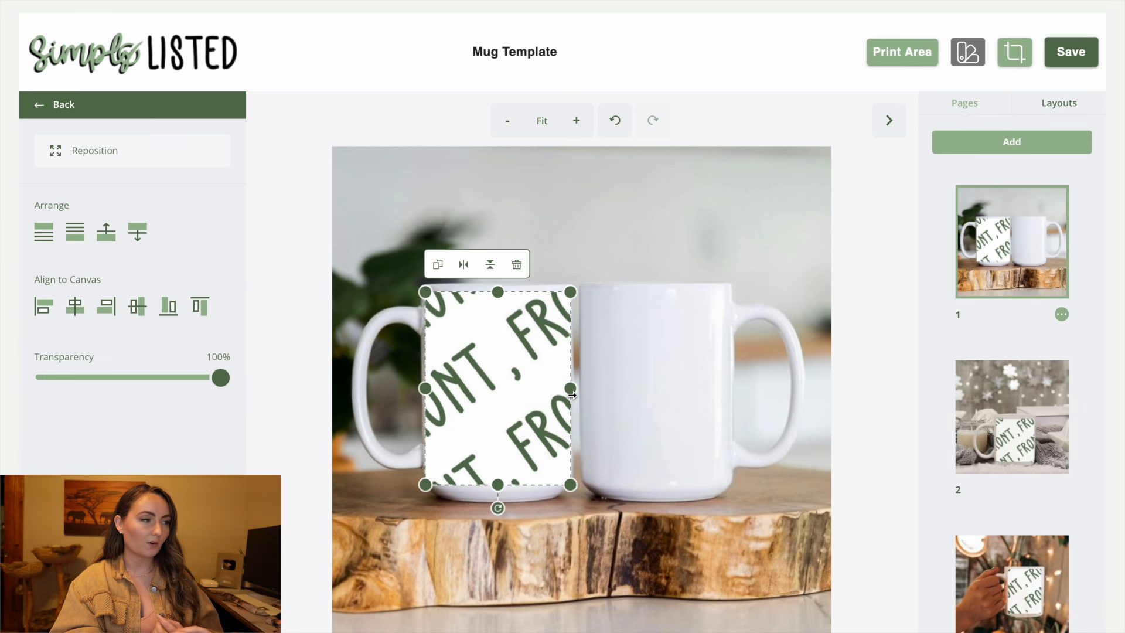
# Reposition the front artwork inside the left mug's cropped frame, using the first flower design in Printify's mug layout as reference.
pyautogui.click(161, 158)
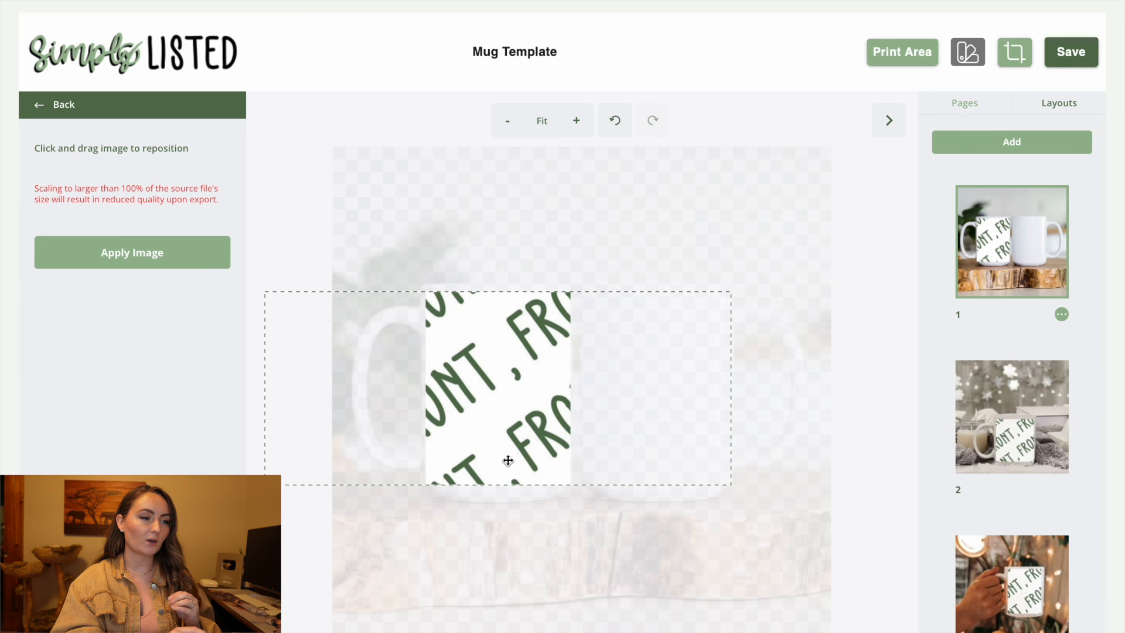
pyautogui.moveTo(1078, 5)
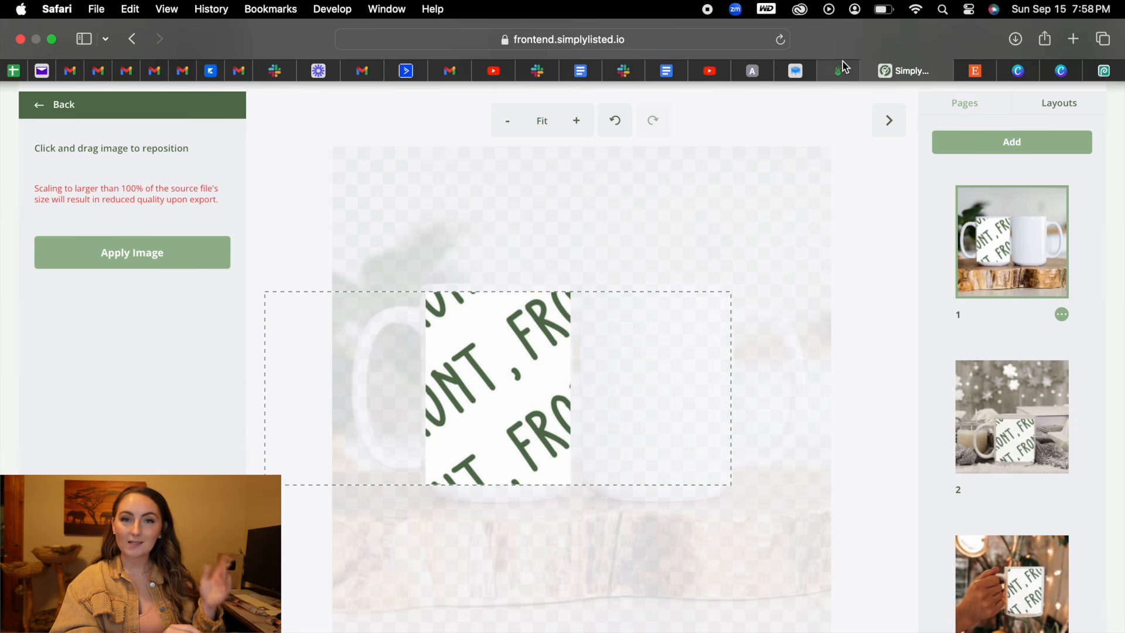
pyautogui.click(842, 70)
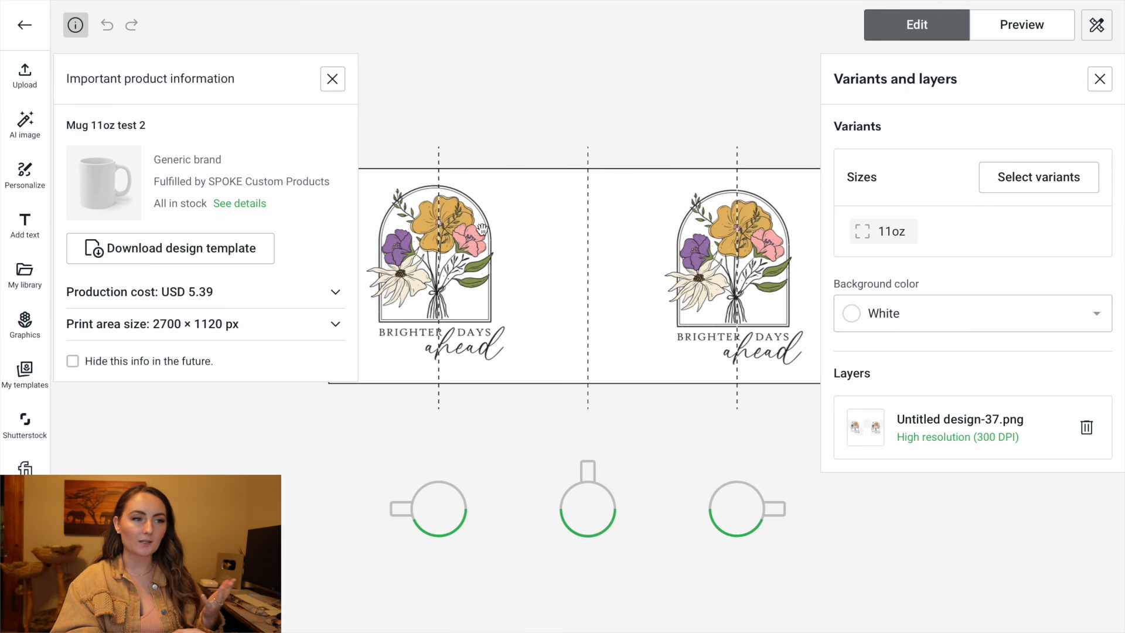
pyautogui.moveTo(436, 338); pyautogui.dragTo(421, 338)
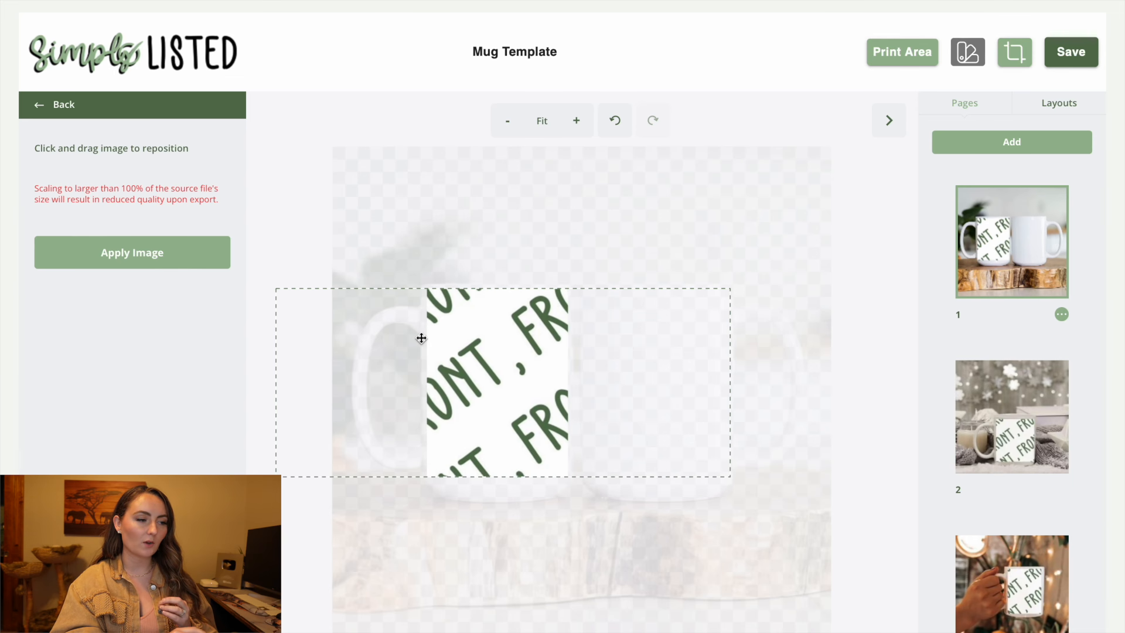
pyautogui.moveTo(428, 355); pyautogui.dragTo(457, 362)
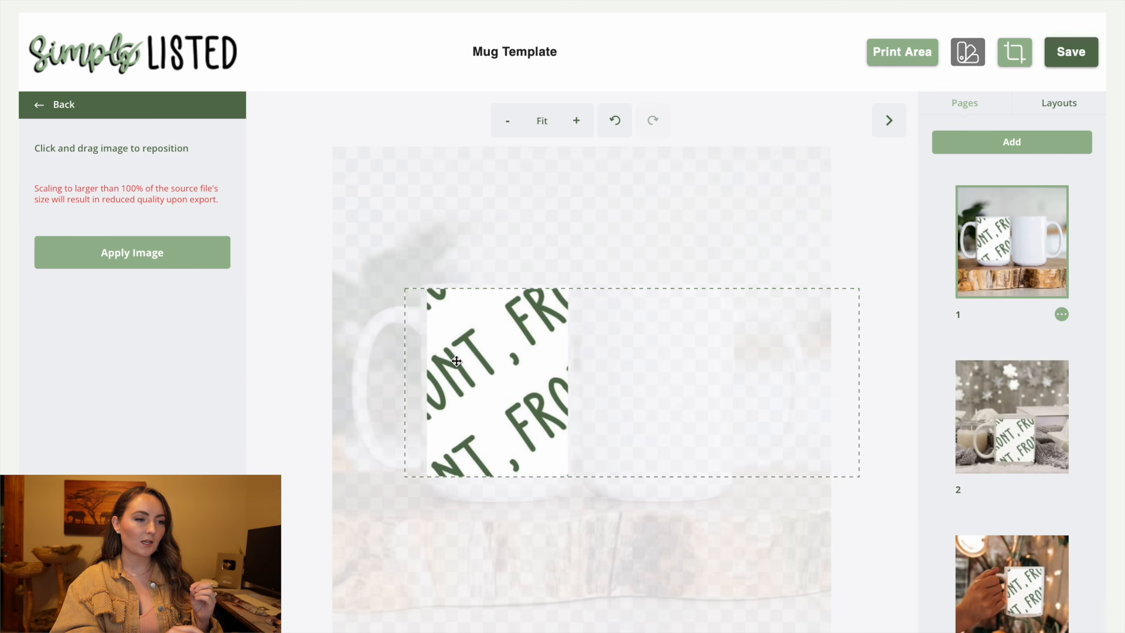
# Compare the framing with Printify's unobstructed mug layout and apply the repositioned image to the left mug in Simply Listed.
pyautogui.moveTo(855, 73)
pyautogui.click(850, 72)
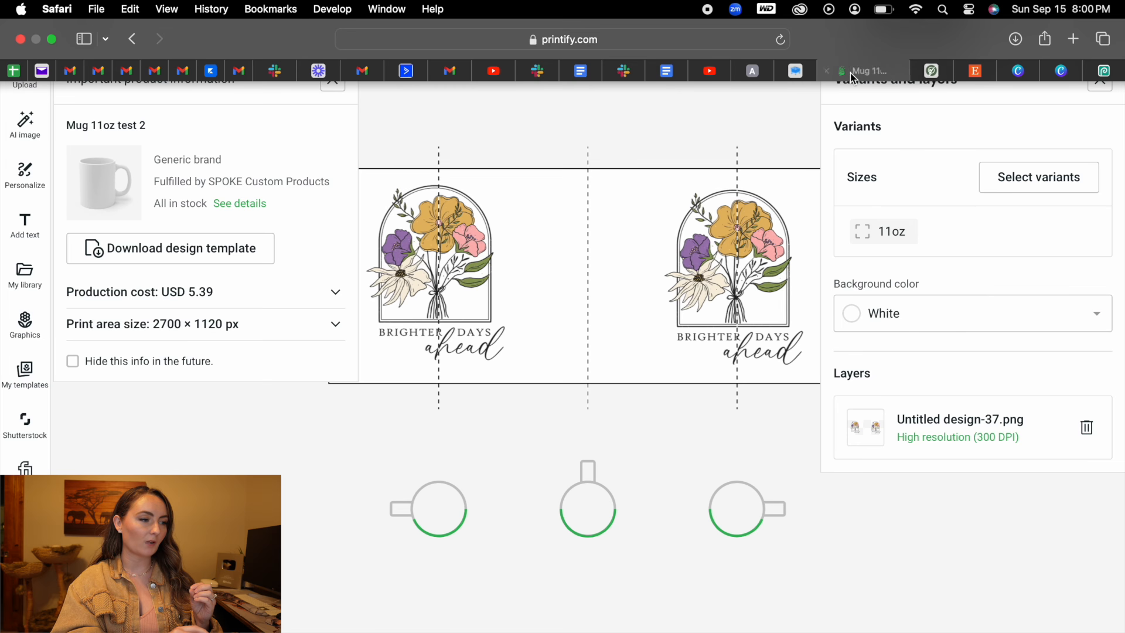
pyautogui.click(333, 79)
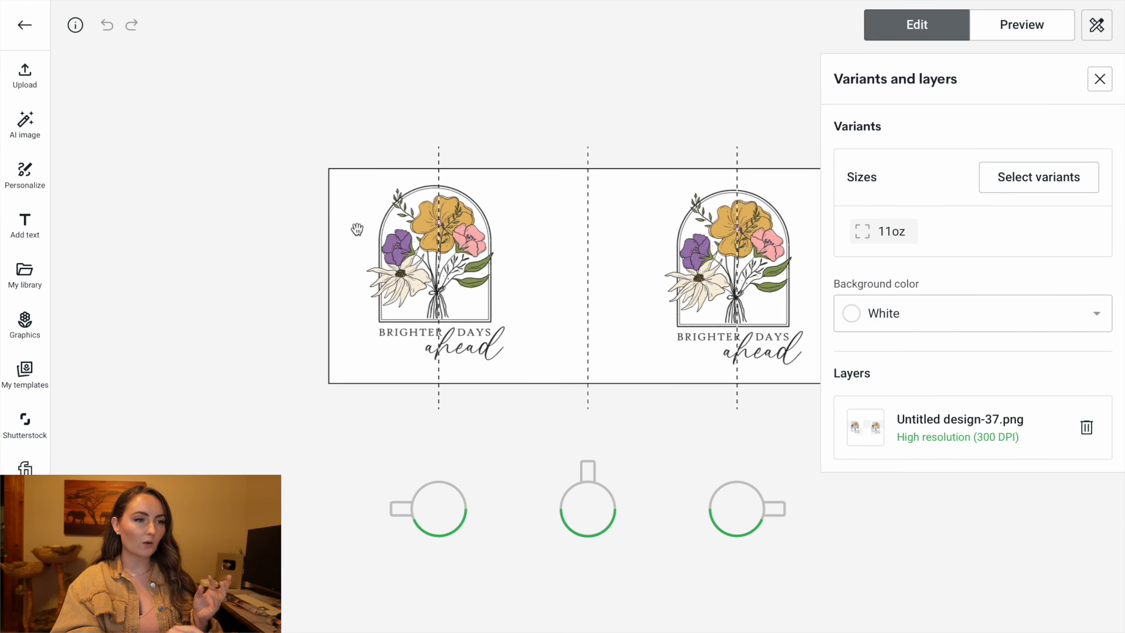
pyautogui.moveTo(848, 6)
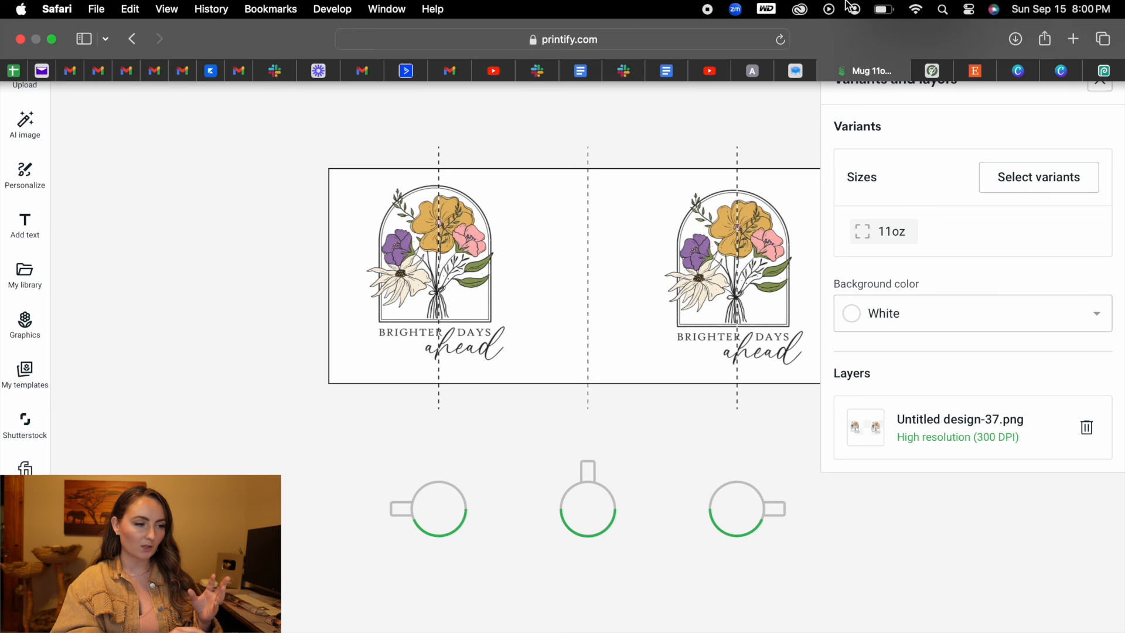
pyautogui.click(942, 73)
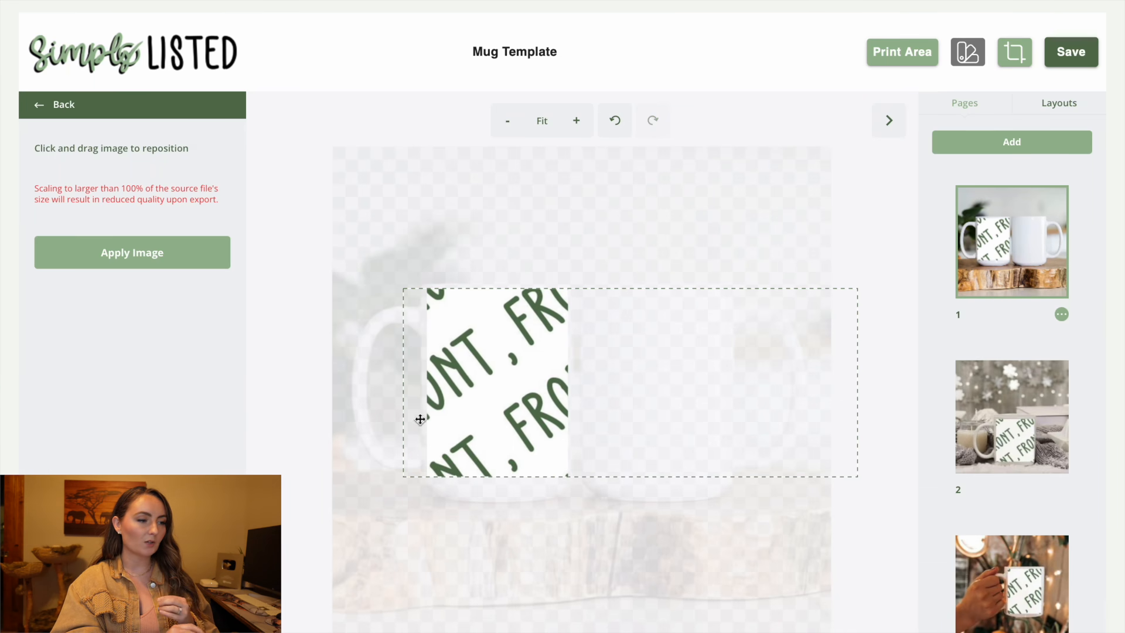
pyautogui.click(146, 265)
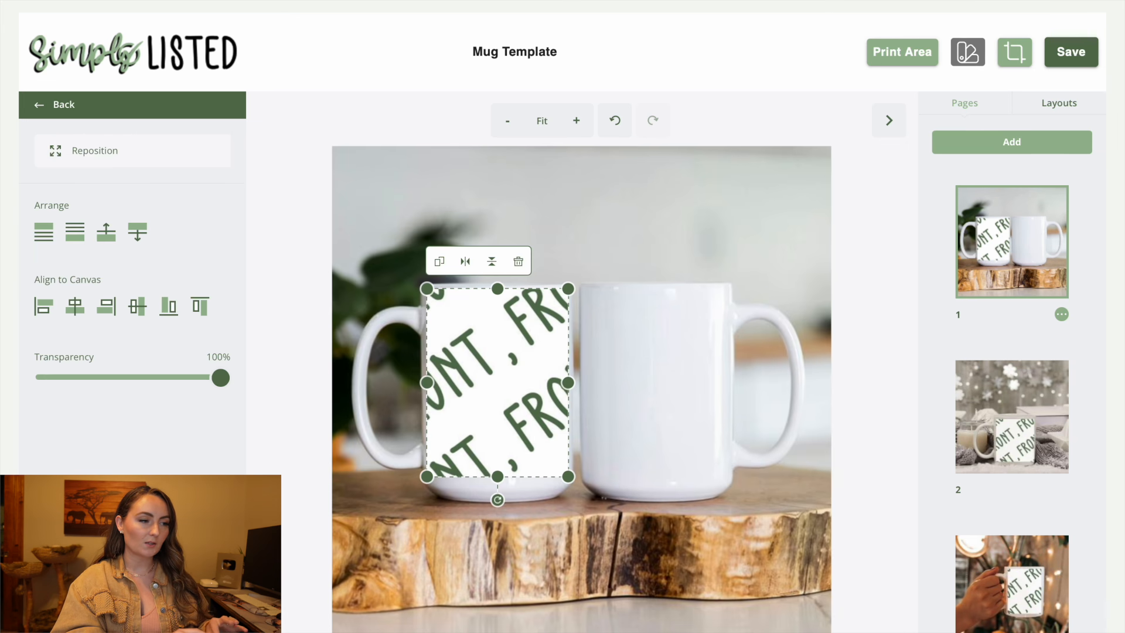
# Duplicate the left mug's print area onto the right mug and reposition its artwork to show the opposite end of the design.
pyautogui.click(441, 263)
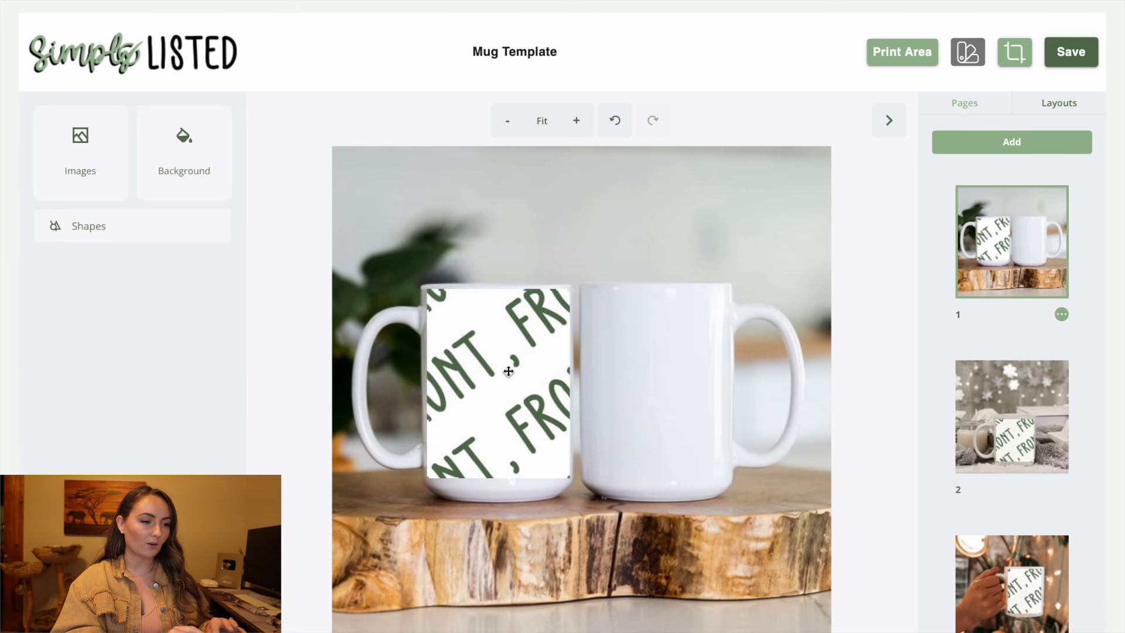
pyautogui.moveTo(525, 369)
pyautogui.mouseDown()
pyautogui.moveTo(690, 365)
pyautogui.moveTo(629, 379)
pyautogui.moveTo(639, 380)
pyautogui.mouseUp()
pyautogui.click(223, 162)
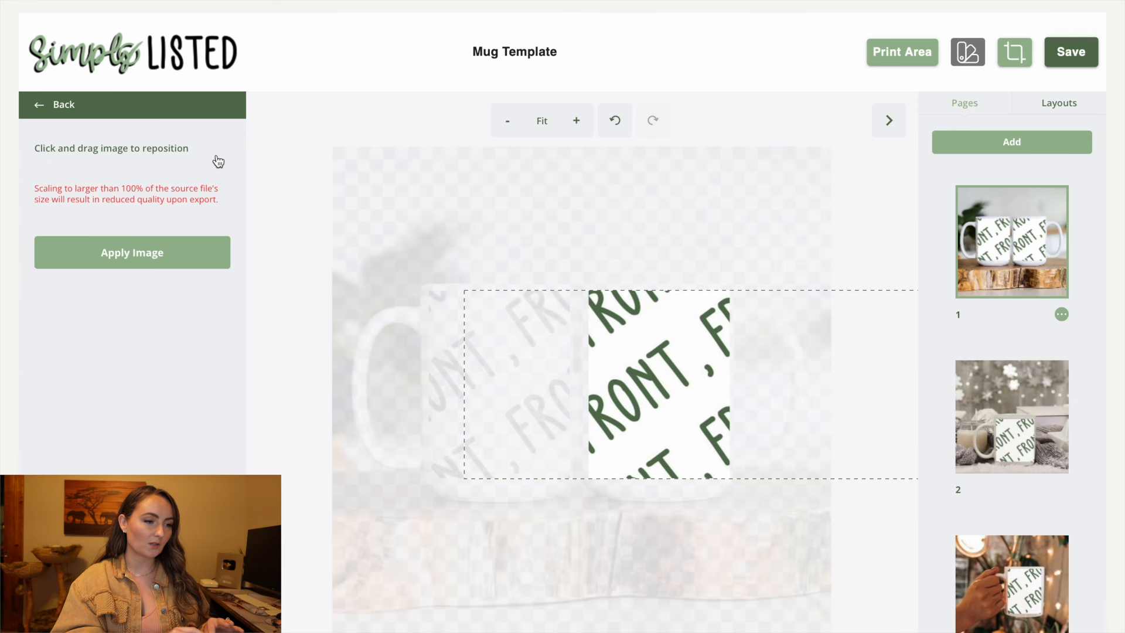
pyautogui.moveTo(677, 375); pyautogui.dragTo(577, 377)
pyautogui.moveTo(644, 371); pyautogui.dragTo(619, 371)
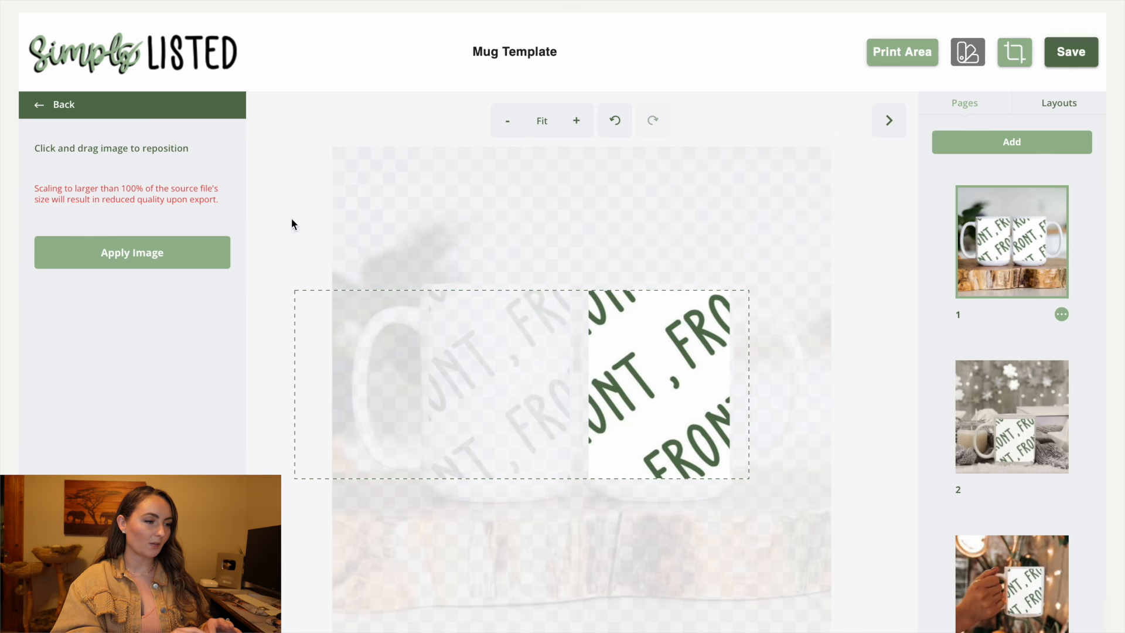
pyautogui.click(212, 252)
# Check the artwork position in the left mug's frame and save the Mug Template.
pyautogui.click(472, 397)
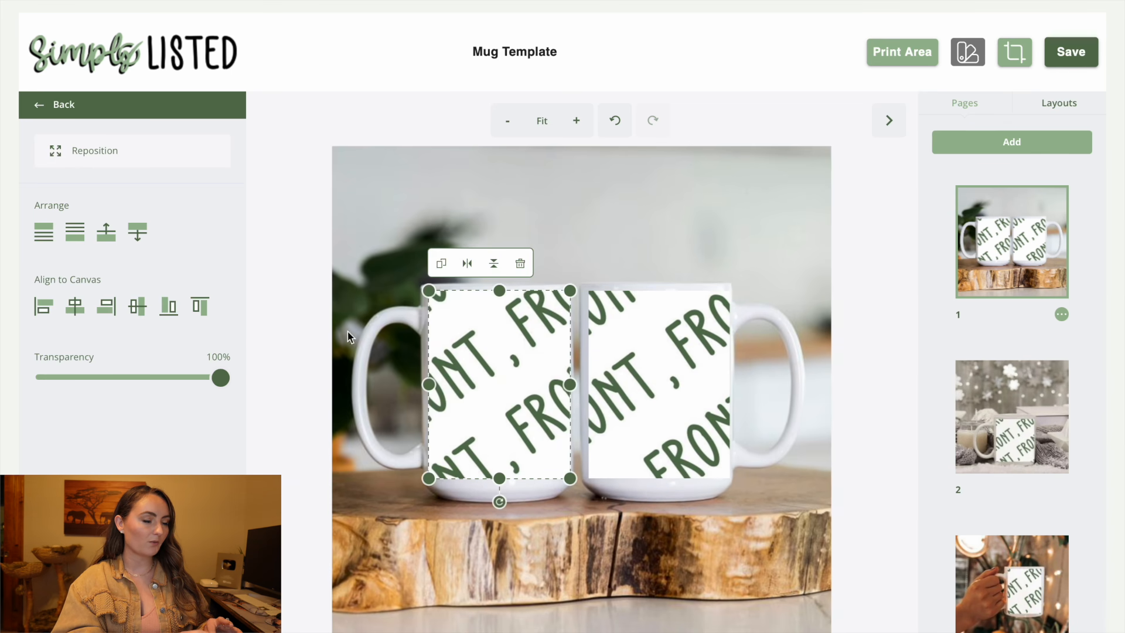
pyautogui.click(169, 156)
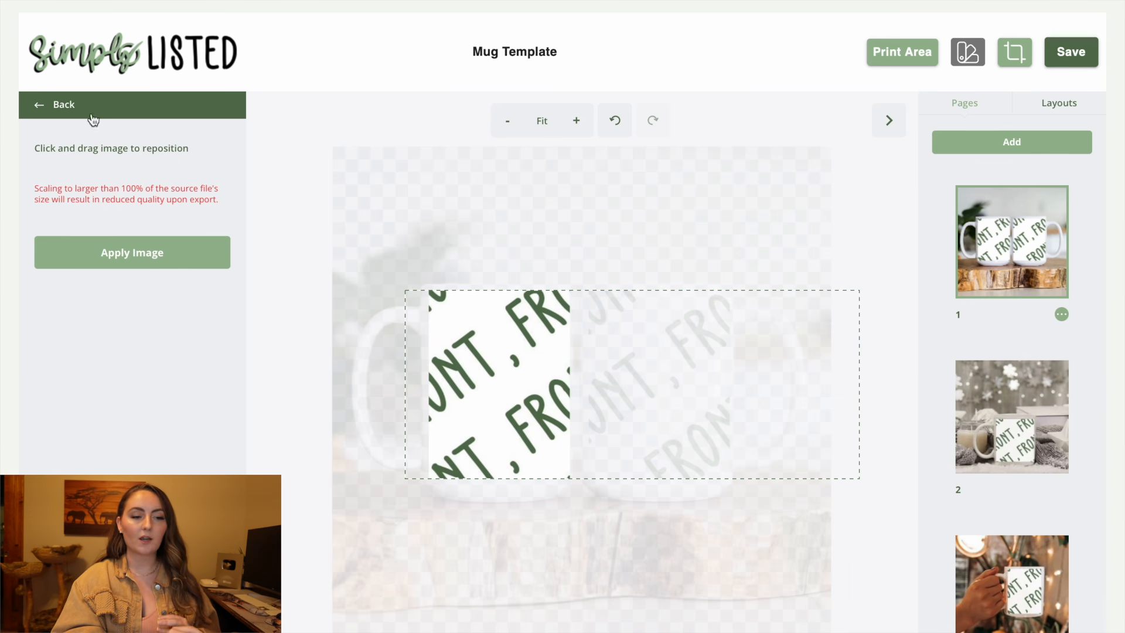
pyautogui.click(121, 106)
pyautogui.click(879, 265)
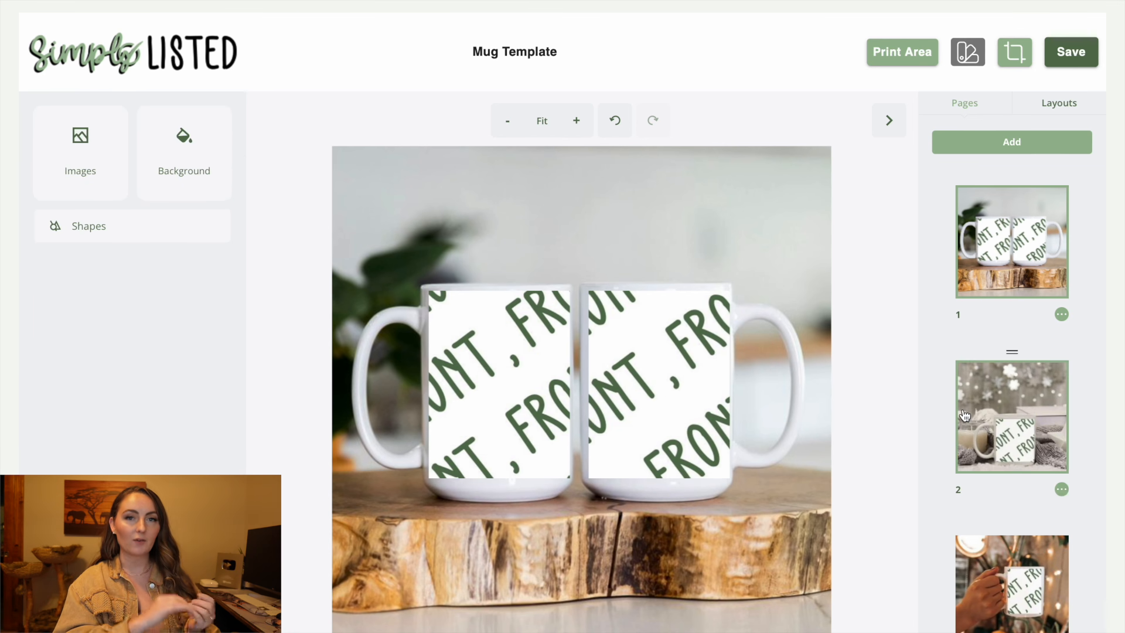
pyautogui.click(1071, 67)
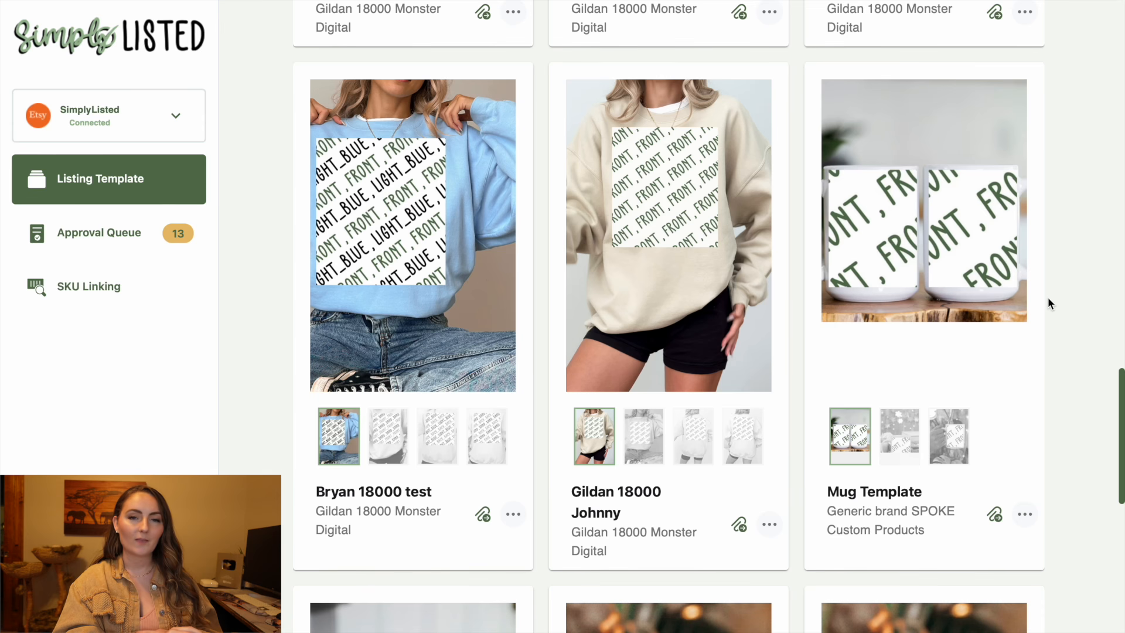
# Run a mockup test of the Mug Template with the product Mug 11oz test 2.
pyautogui.scroll(1, 1048, 299)
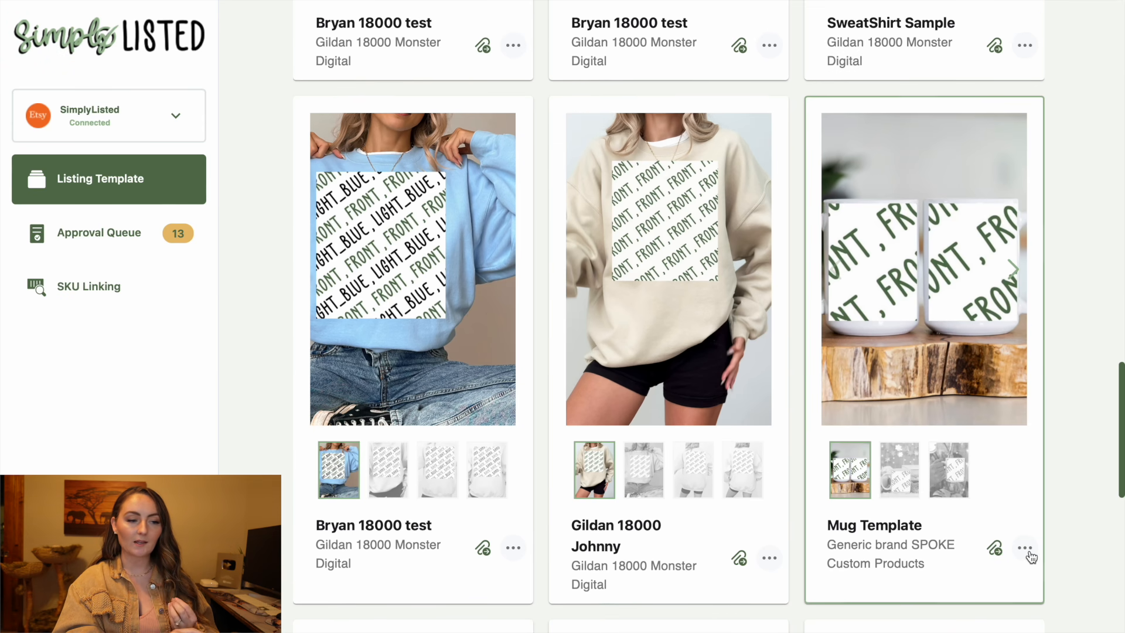
pyautogui.click(1026, 551)
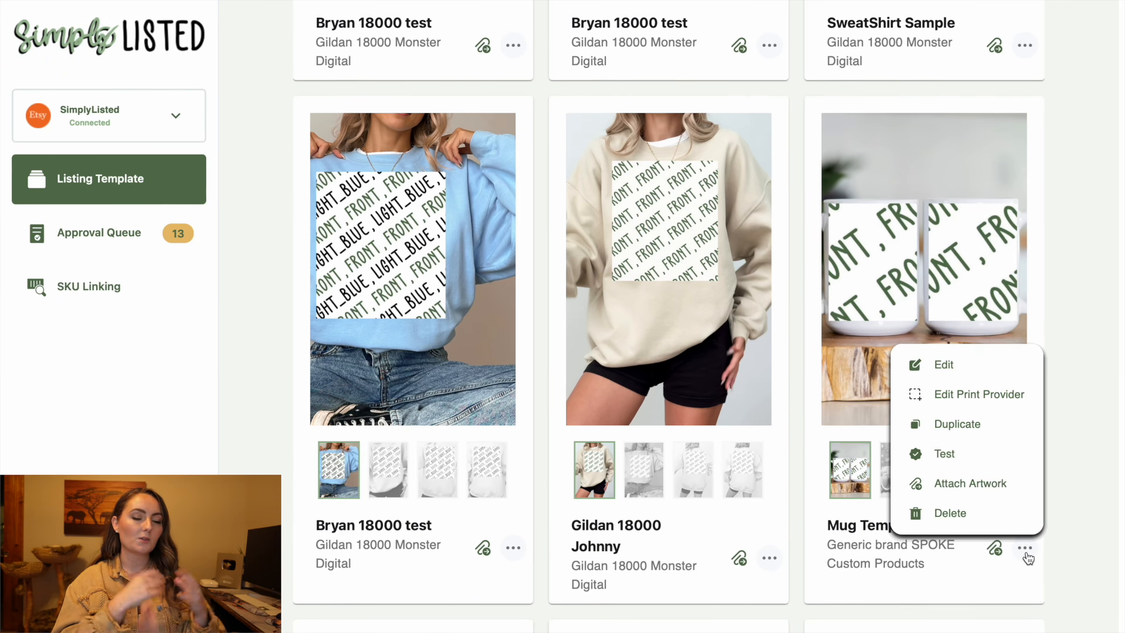
pyautogui.click(973, 458)
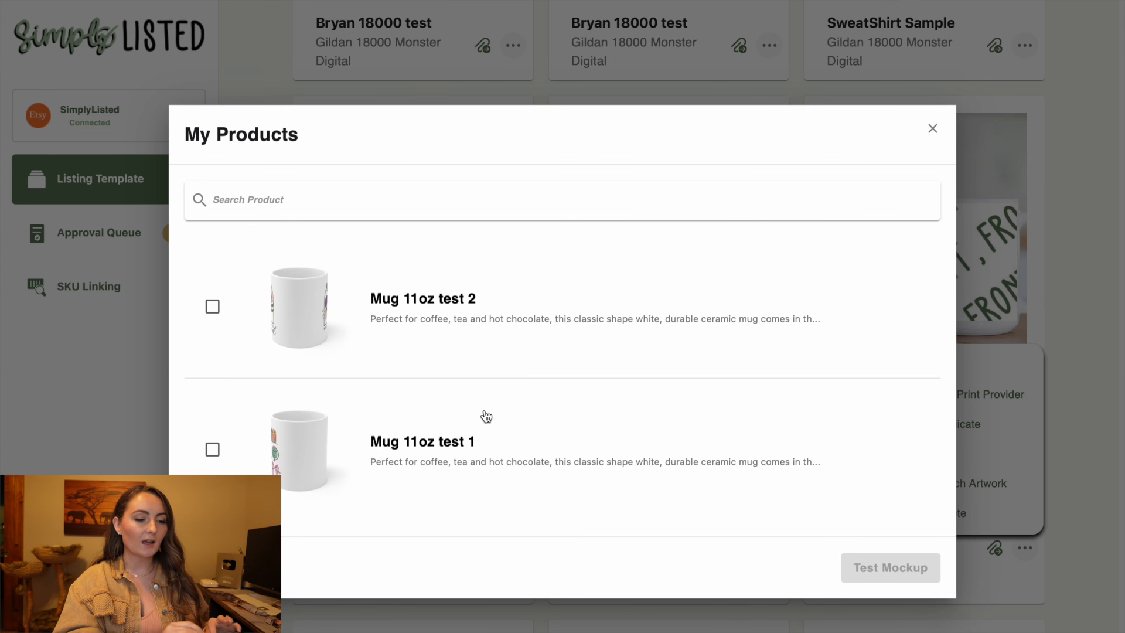
pyautogui.click(213, 308)
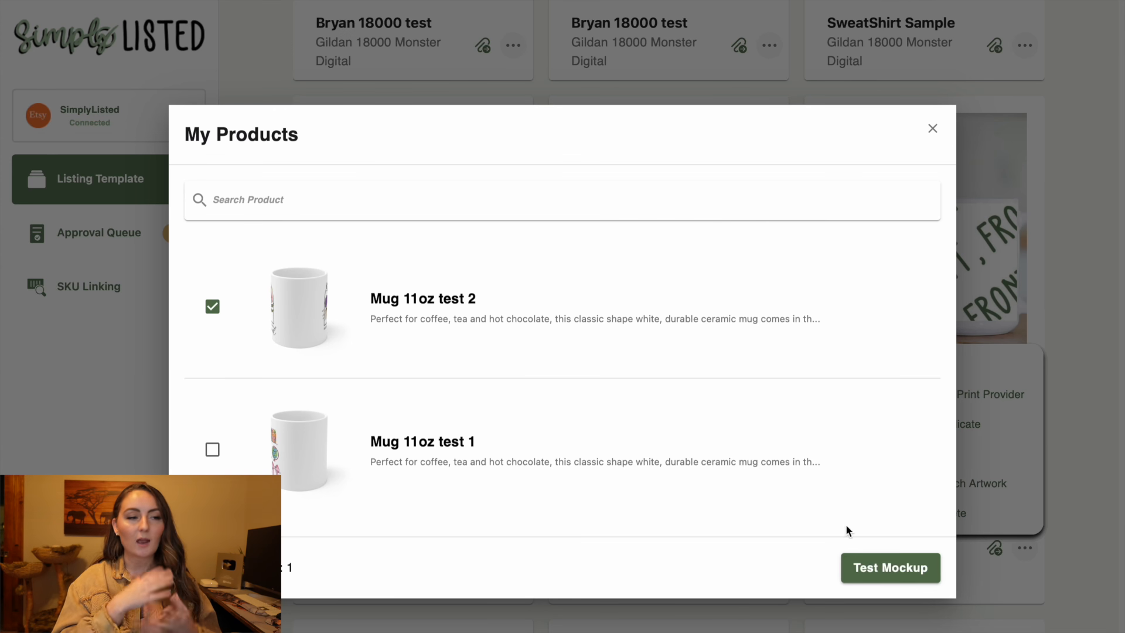
pyautogui.click(890, 567)
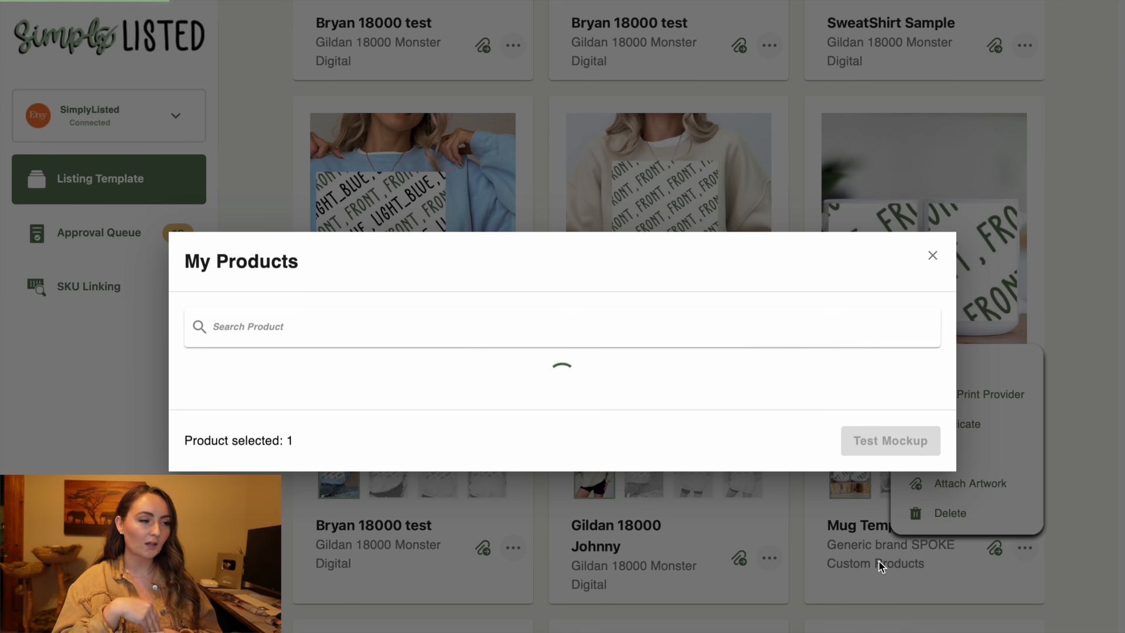
pyautogui.click(879, 561)
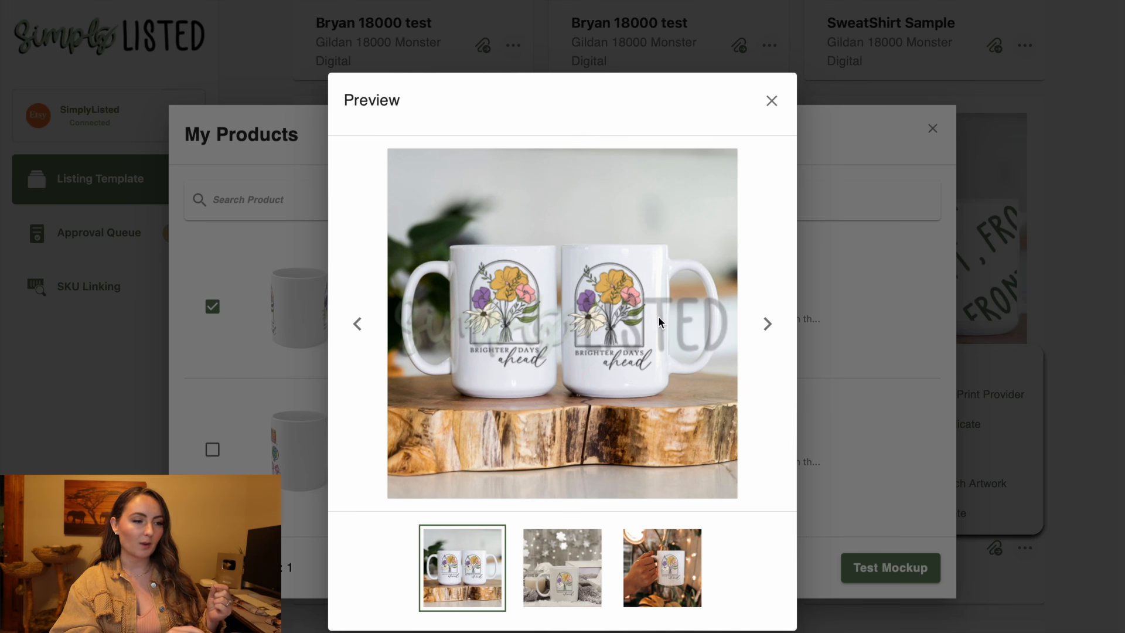
# Check the design placement in the snowflake and hand-held mug previews, and close the mockup test.
pyautogui.click(770, 324)
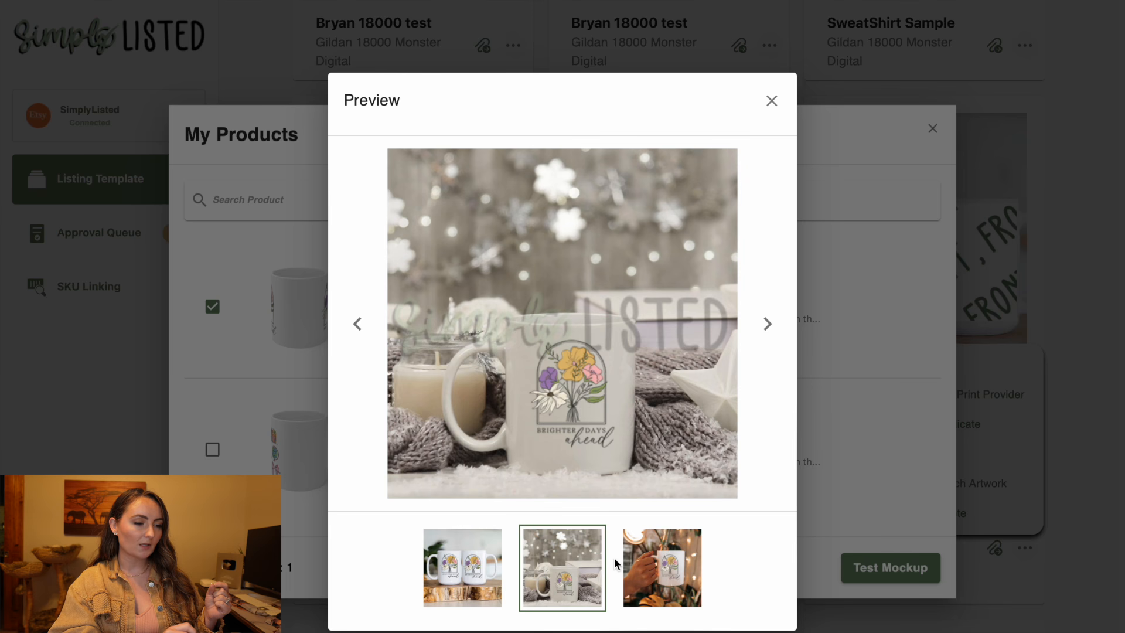
pyautogui.click(668, 573)
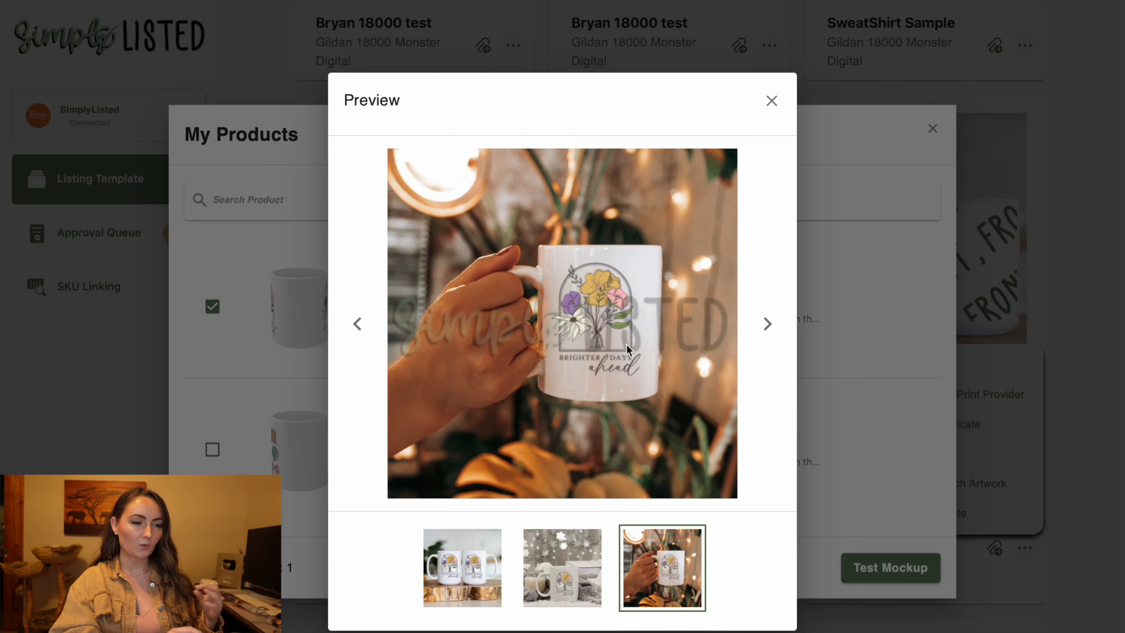
pyautogui.click(770, 102)
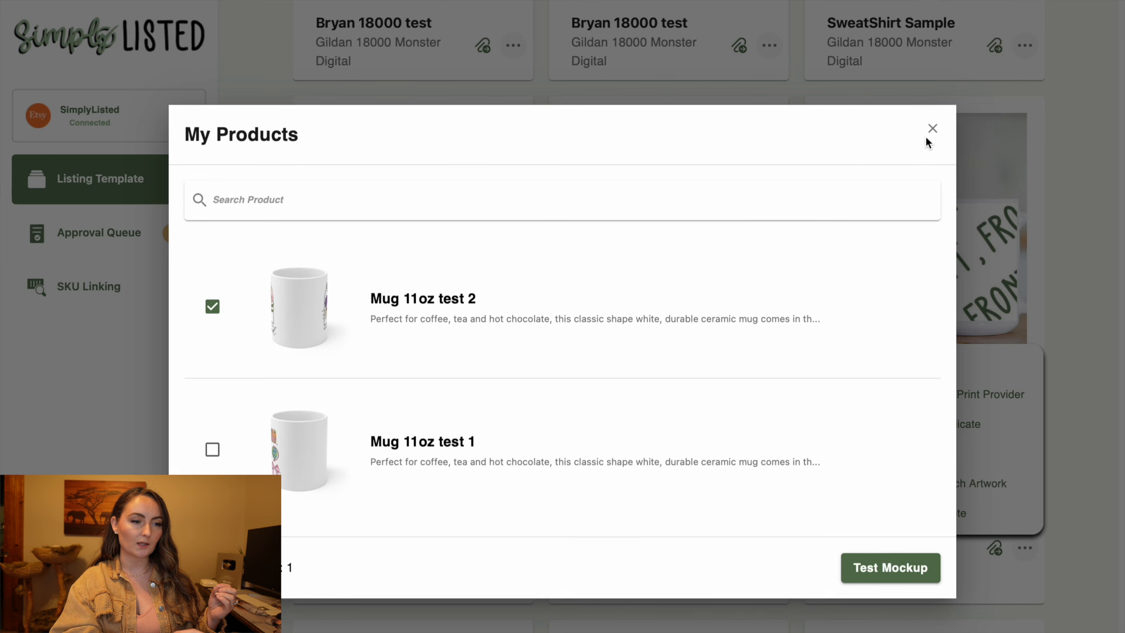
pyautogui.click(933, 129)
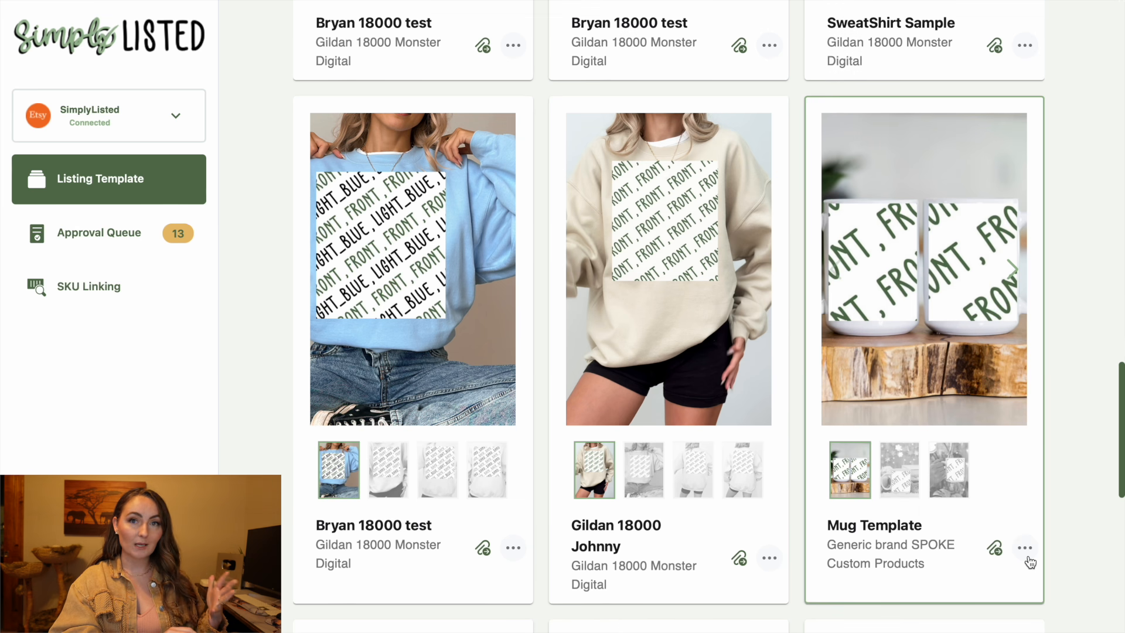
# Edit the Mug Template and shift the right mug's artwork slightly left within its frame on page 1, applying the image.
pyautogui.click(1025, 548)
pyautogui.click(966, 361)
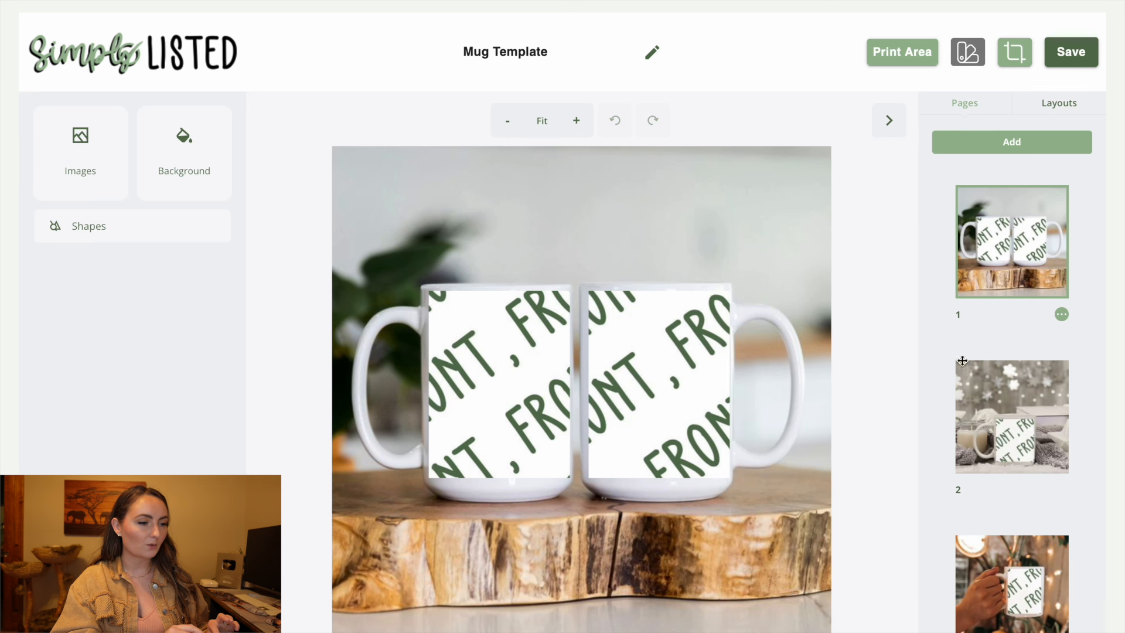
pyautogui.click(688, 401)
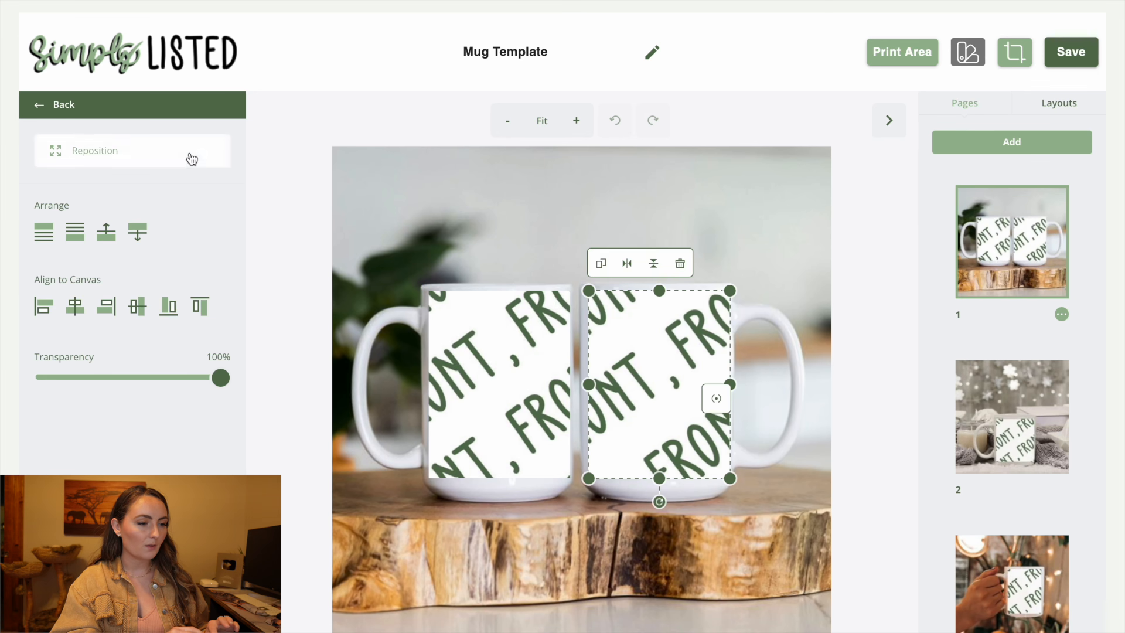
pyautogui.click(188, 155)
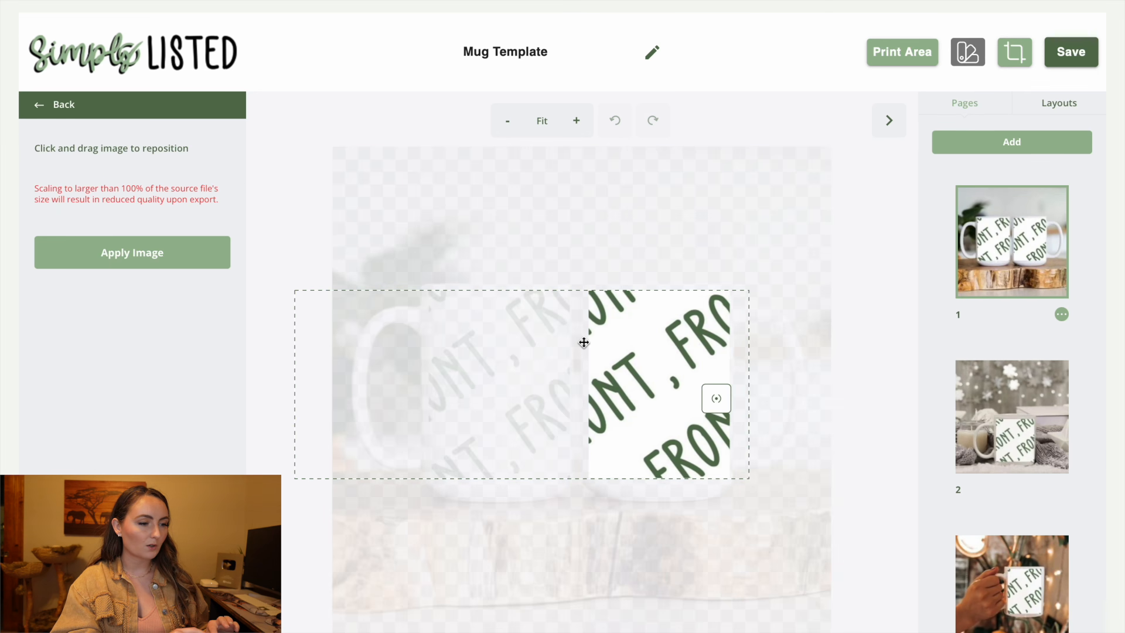
pyautogui.moveTo(583, 342); pyautogui.dragTo(578, 343)
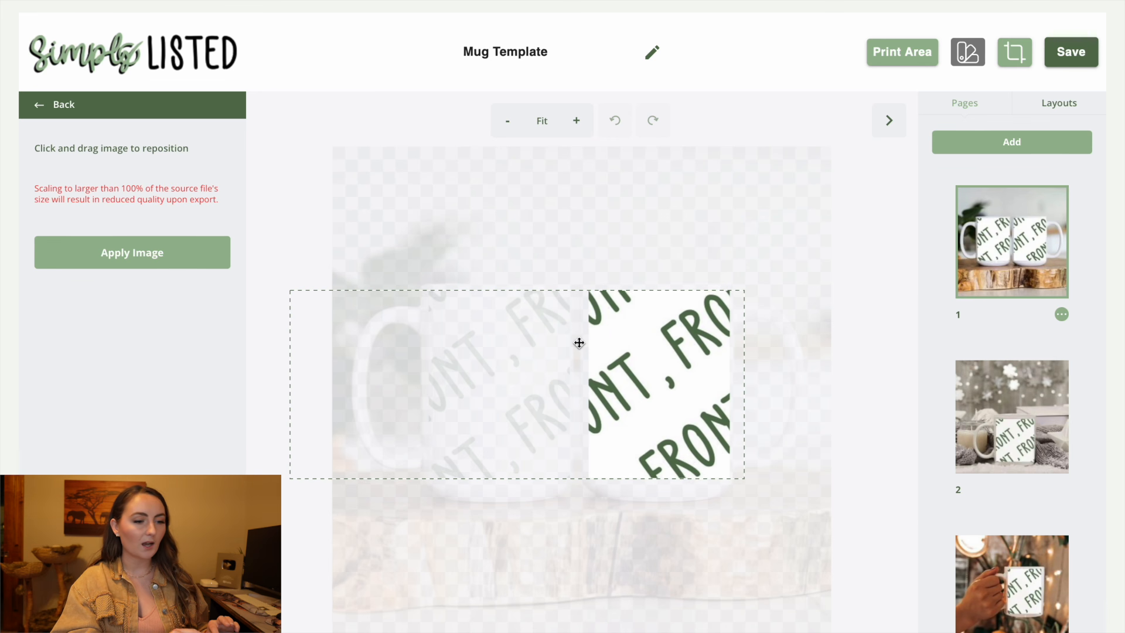
pyautogui.click(193, 254)
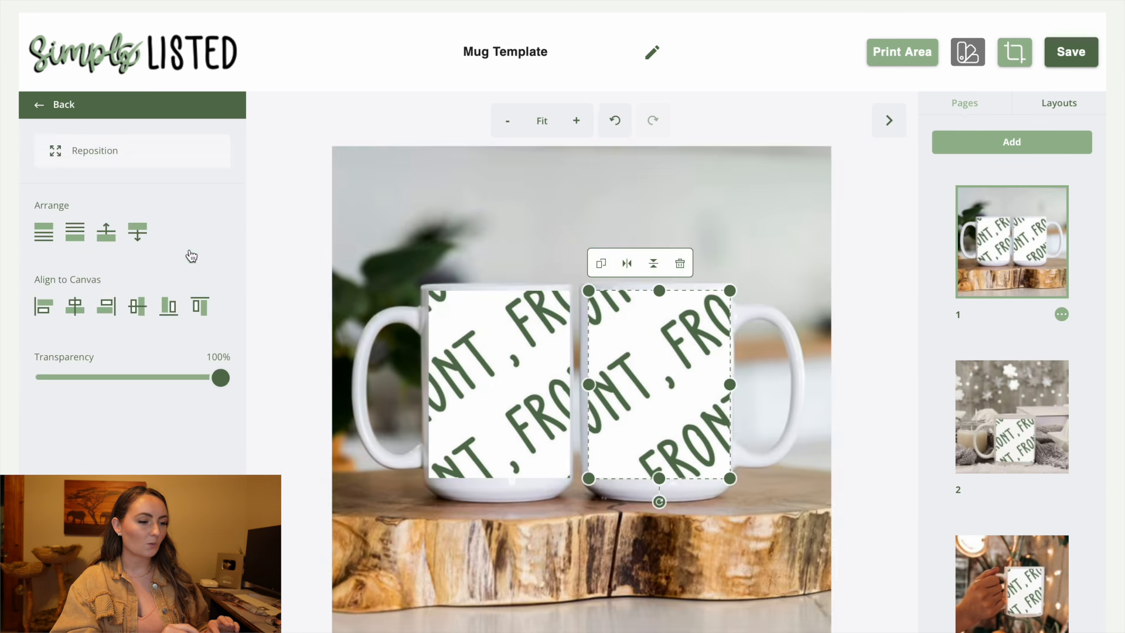
# Nudge the artwork slightly left within the snowflake mug's frame on page 2 and apply the image.
pyautogui.click(1041, 423)
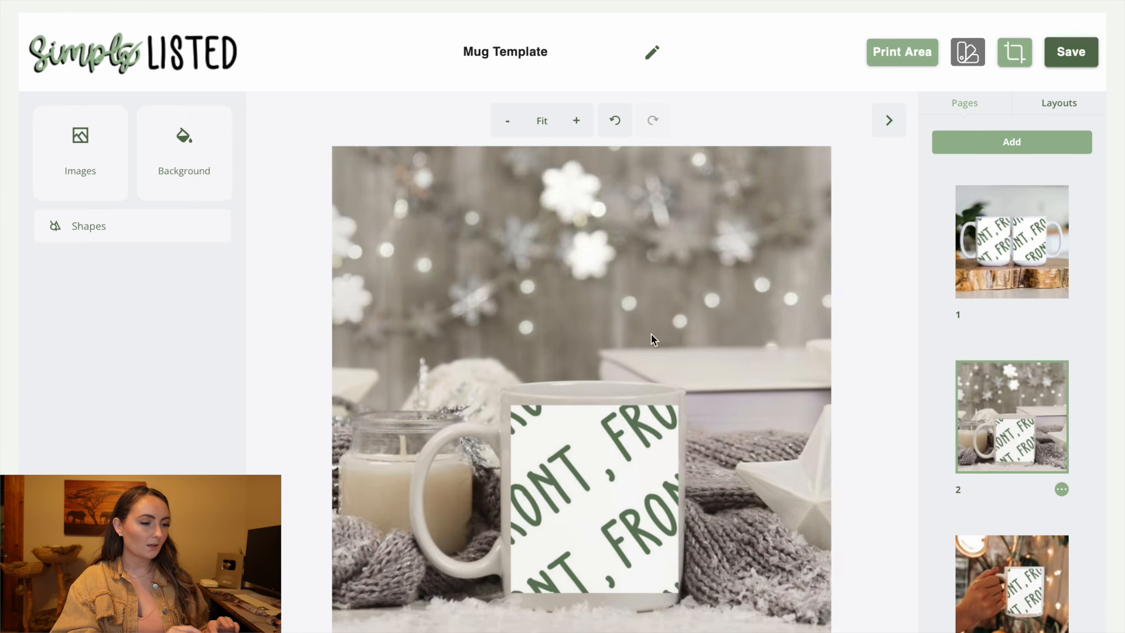
pyautogui.click(621, 436)
pyautogui.click(196, 158)
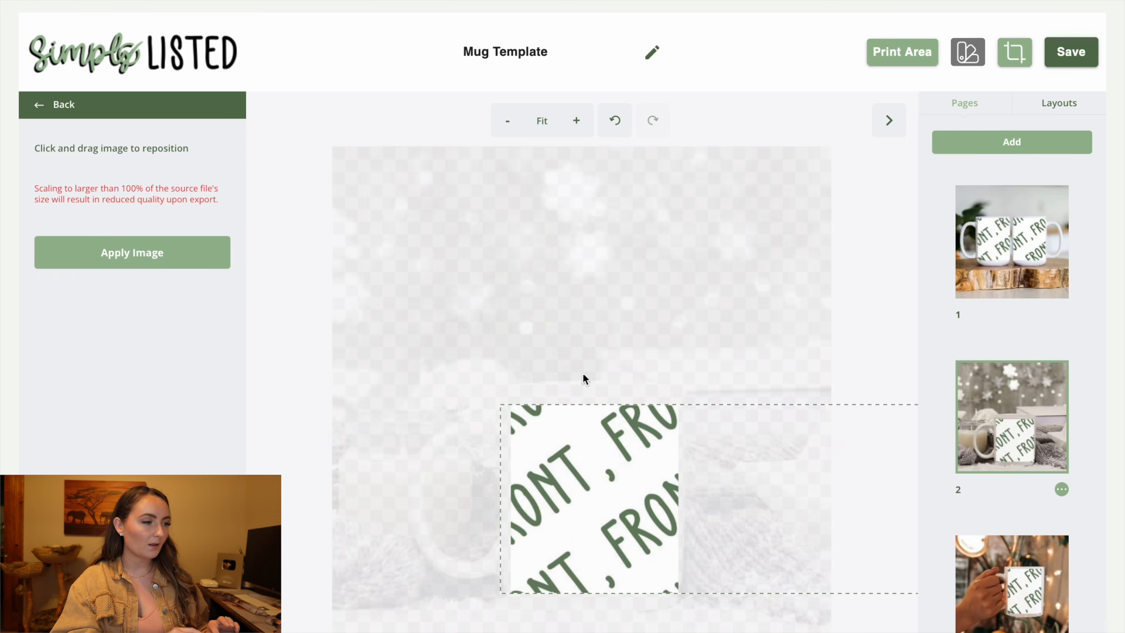
pyautogui.moveTo(574, 458); pyautogui.dragTo(571, 459)
pyautogui.click(179, 250)
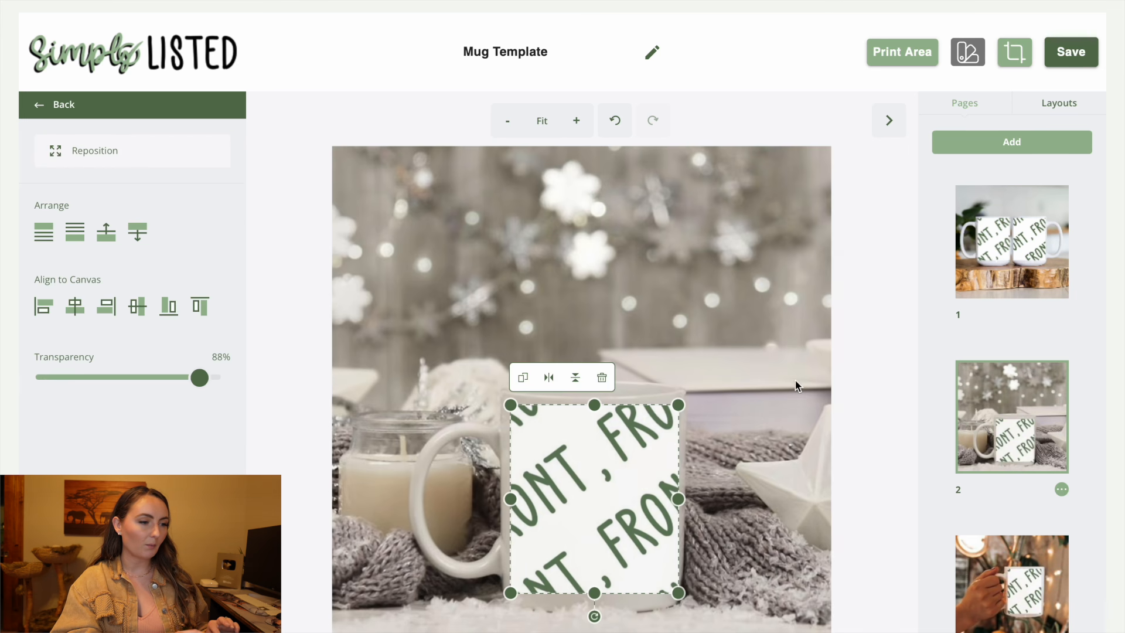
# Reposition the artwork on page 3's hand-held mug to show the opposite end of the design, apply it and save the template.
pyautogui.click(1011, 580)
pyautogui.click(705, 408)
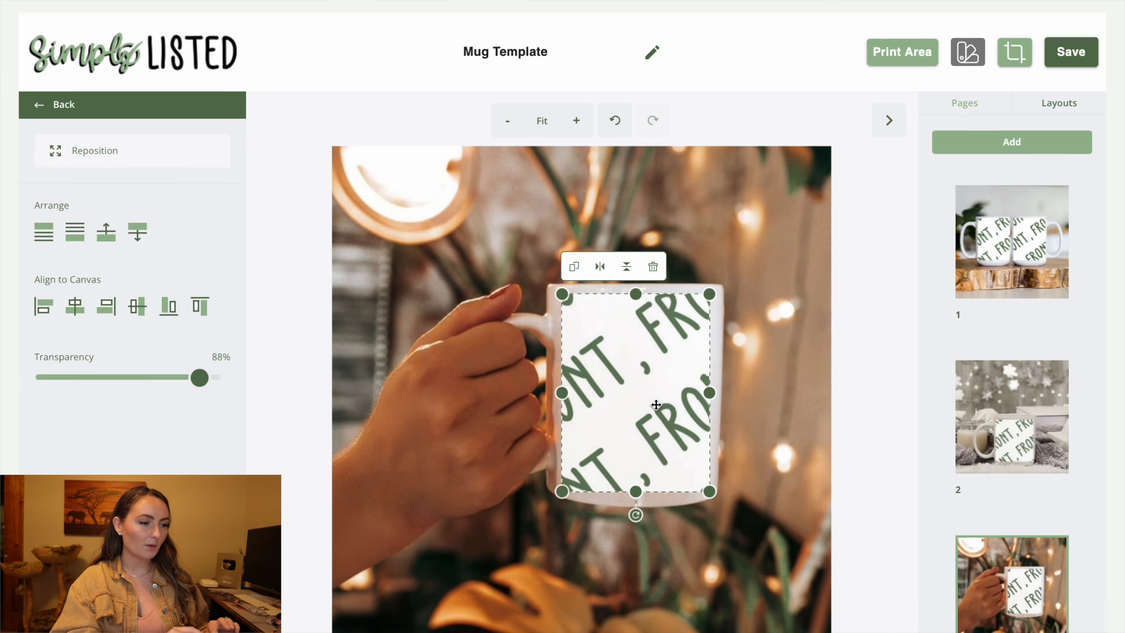
pyautogui.click(195, 151)
pyautogui.moveTo(619, 365); pyautogui.dragTo(188, 264)
pyautogui.moveTo(604, 386); pyautogui.dragTo(749, 369)
pyautogui.moveTo(643, 370); pyautogui.dragTo(662, 370)
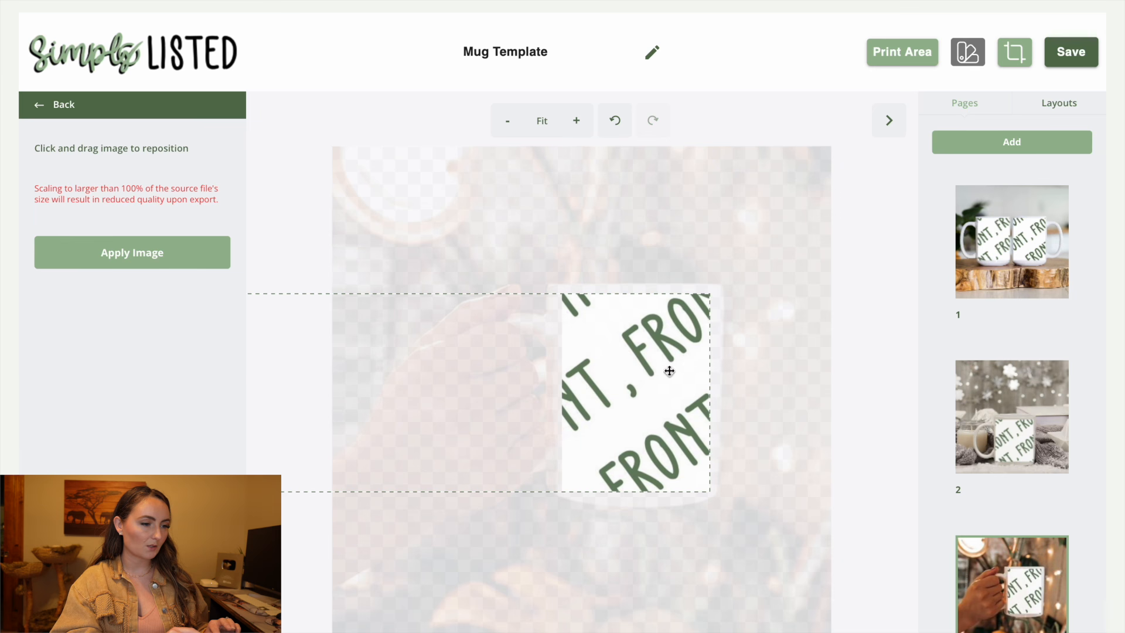
pyautogui.moveTo(621, 372); pyautogui.dragTo(635, 367)
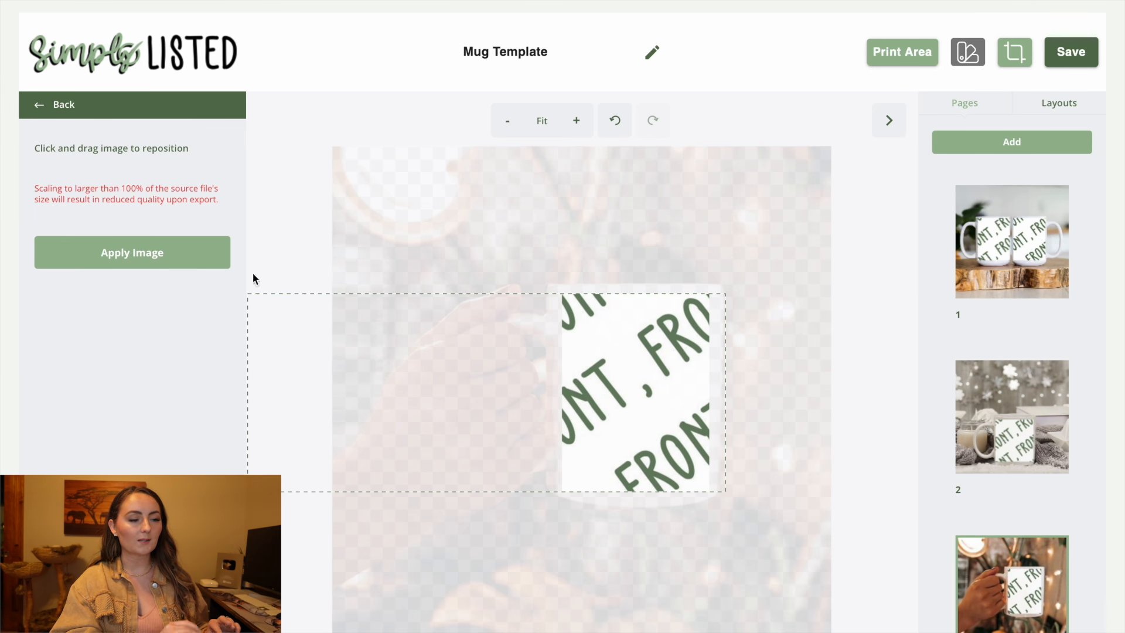
pyautogui.click(209, 260)
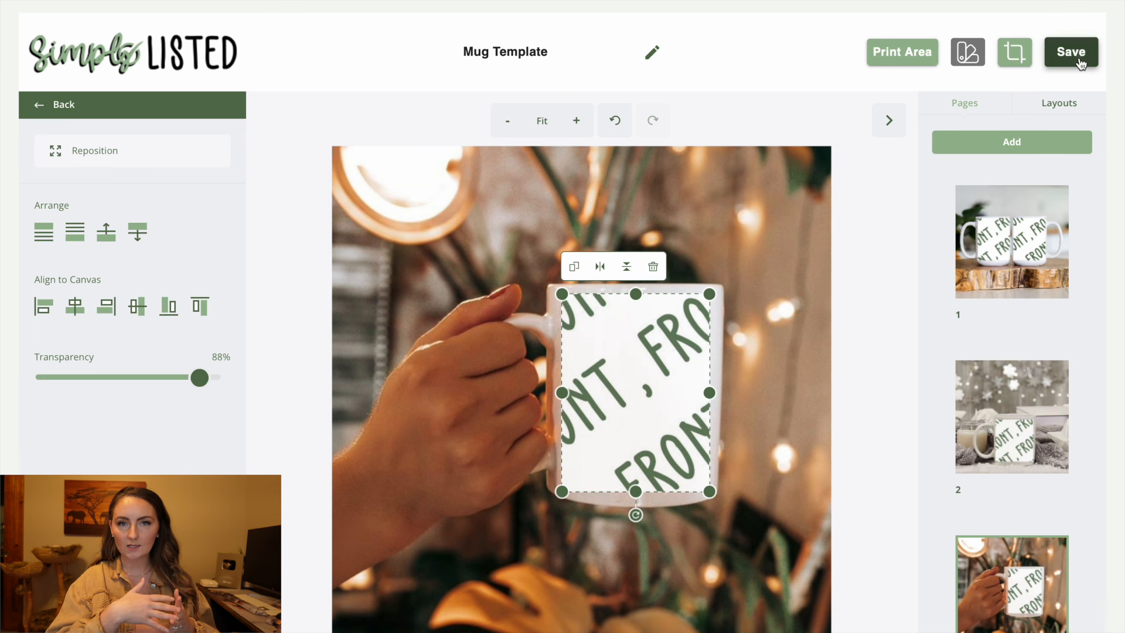
pyautogui.click(1078, 59)
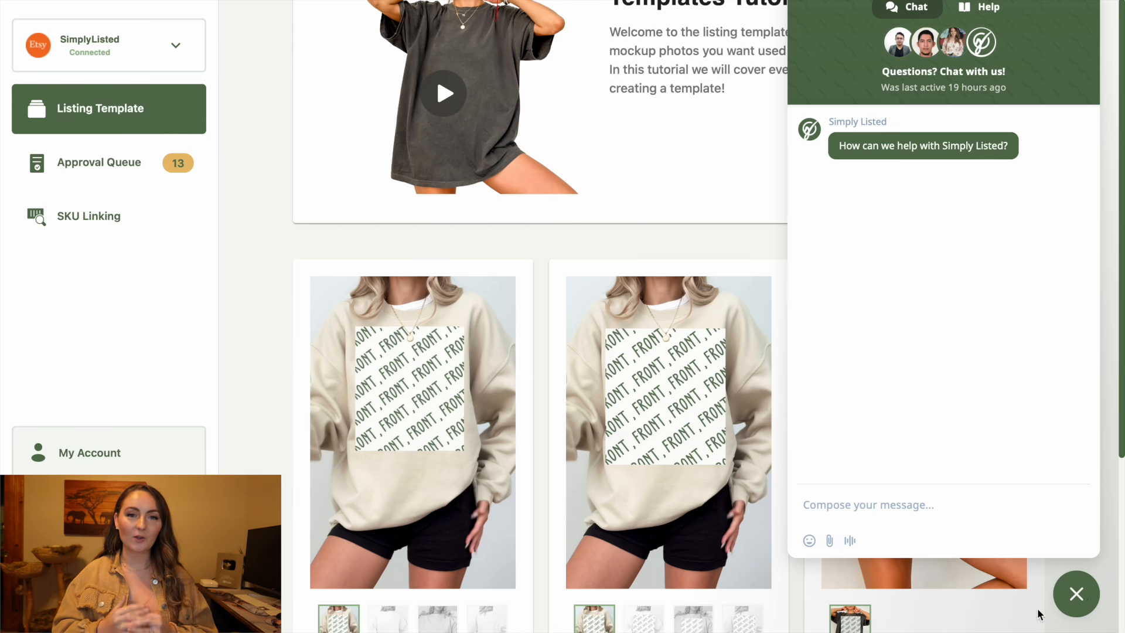
# Bring up the support chat window from the listing templates page and close it again.
pyautogui.click(1078, 595)
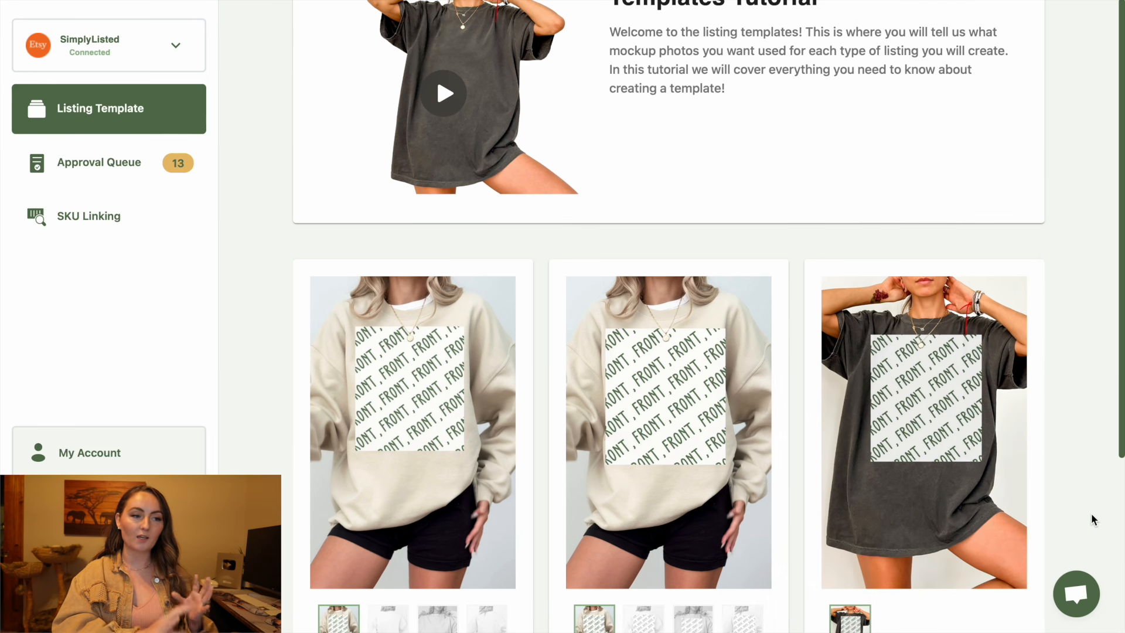
pyautogui.click(1078, 603)
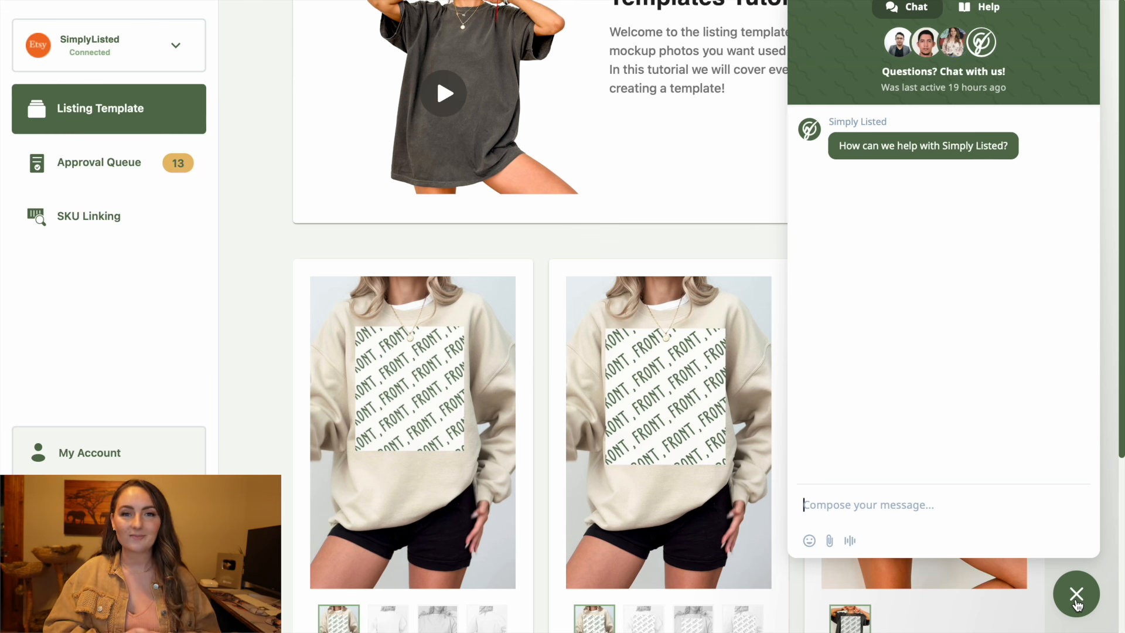
pyautogui.click(1077, 595)
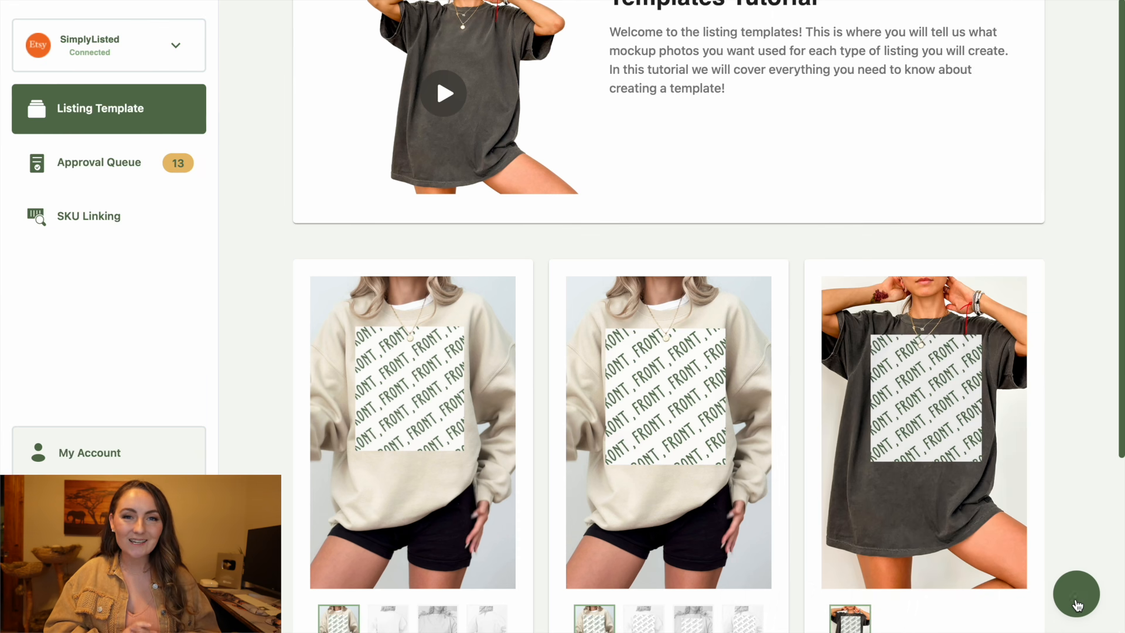